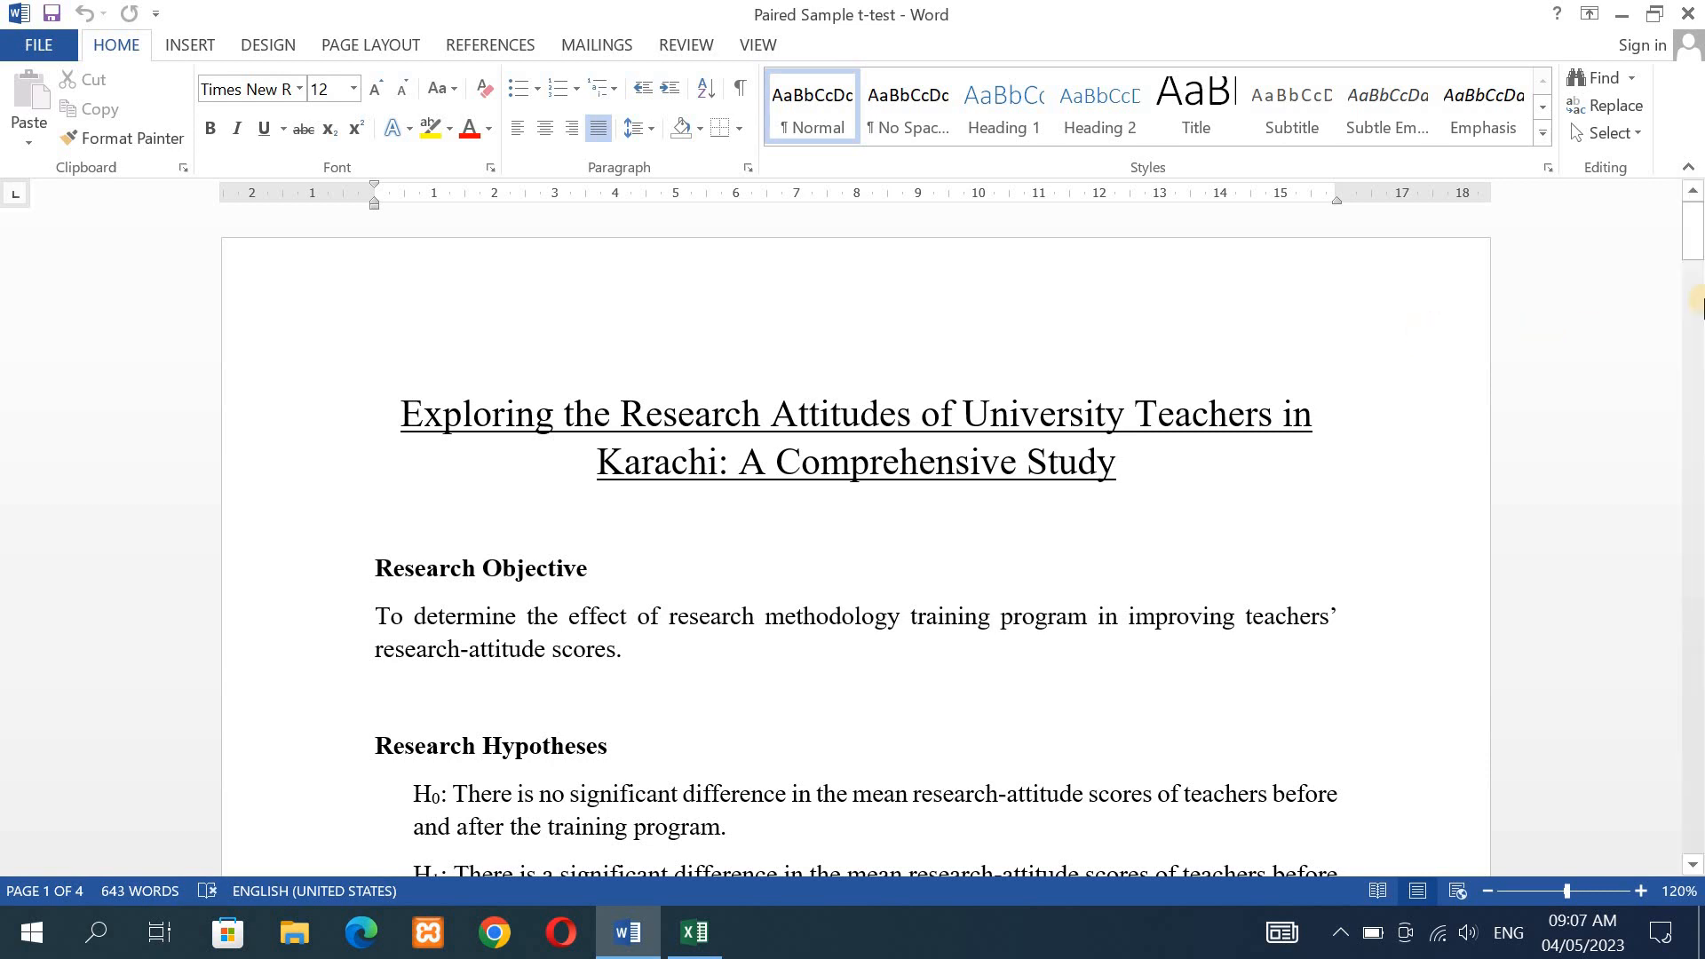
- Review the study document's research objective, hypotheses and questionnaire sections through to question 15
scroll(1446, 328, "down", 2)
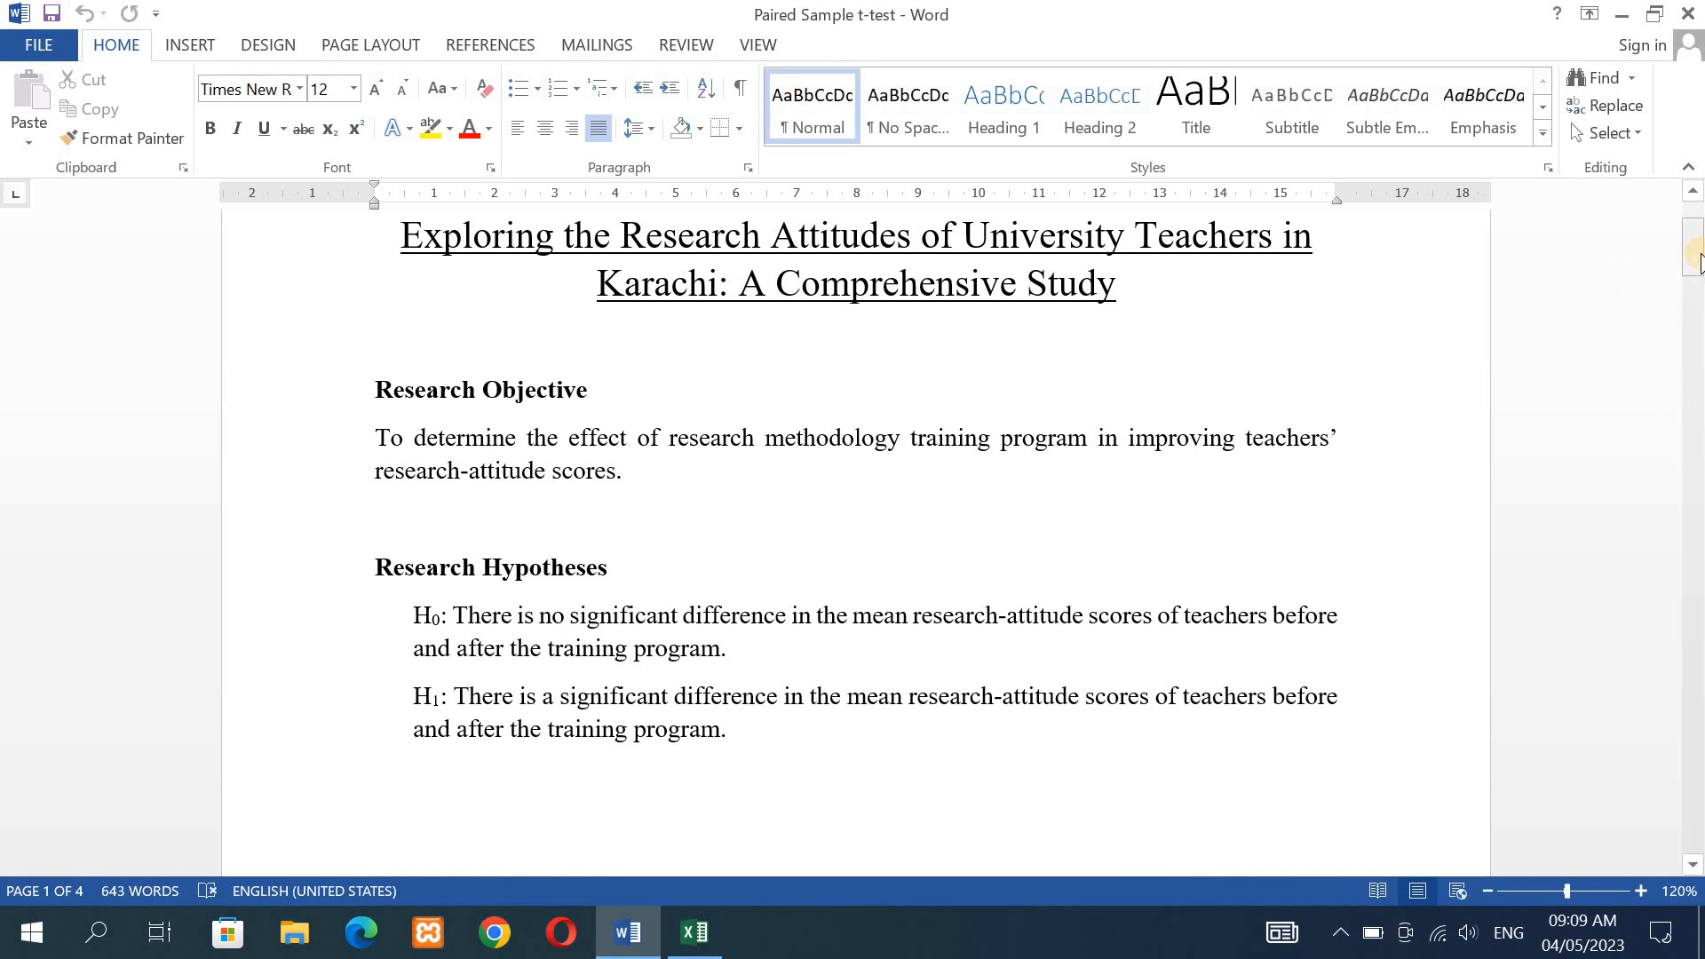
left_click_drag(1698, 259, 1699, 290)
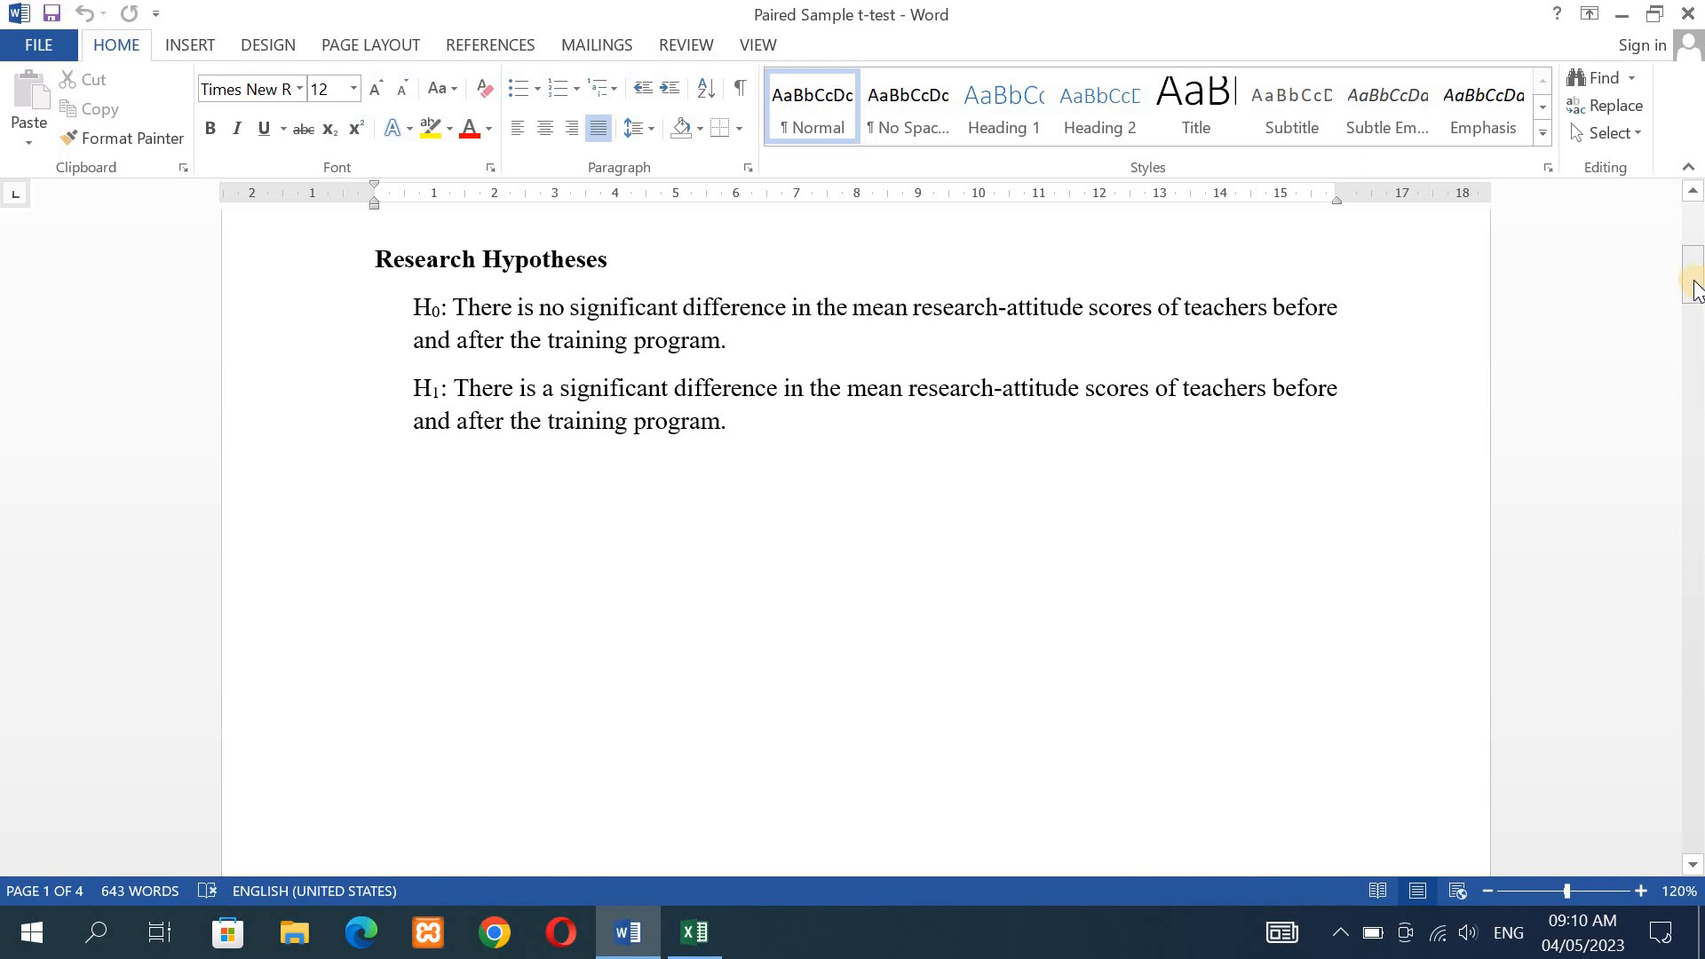
left_click_drag(1693, 288, 1697, 588)
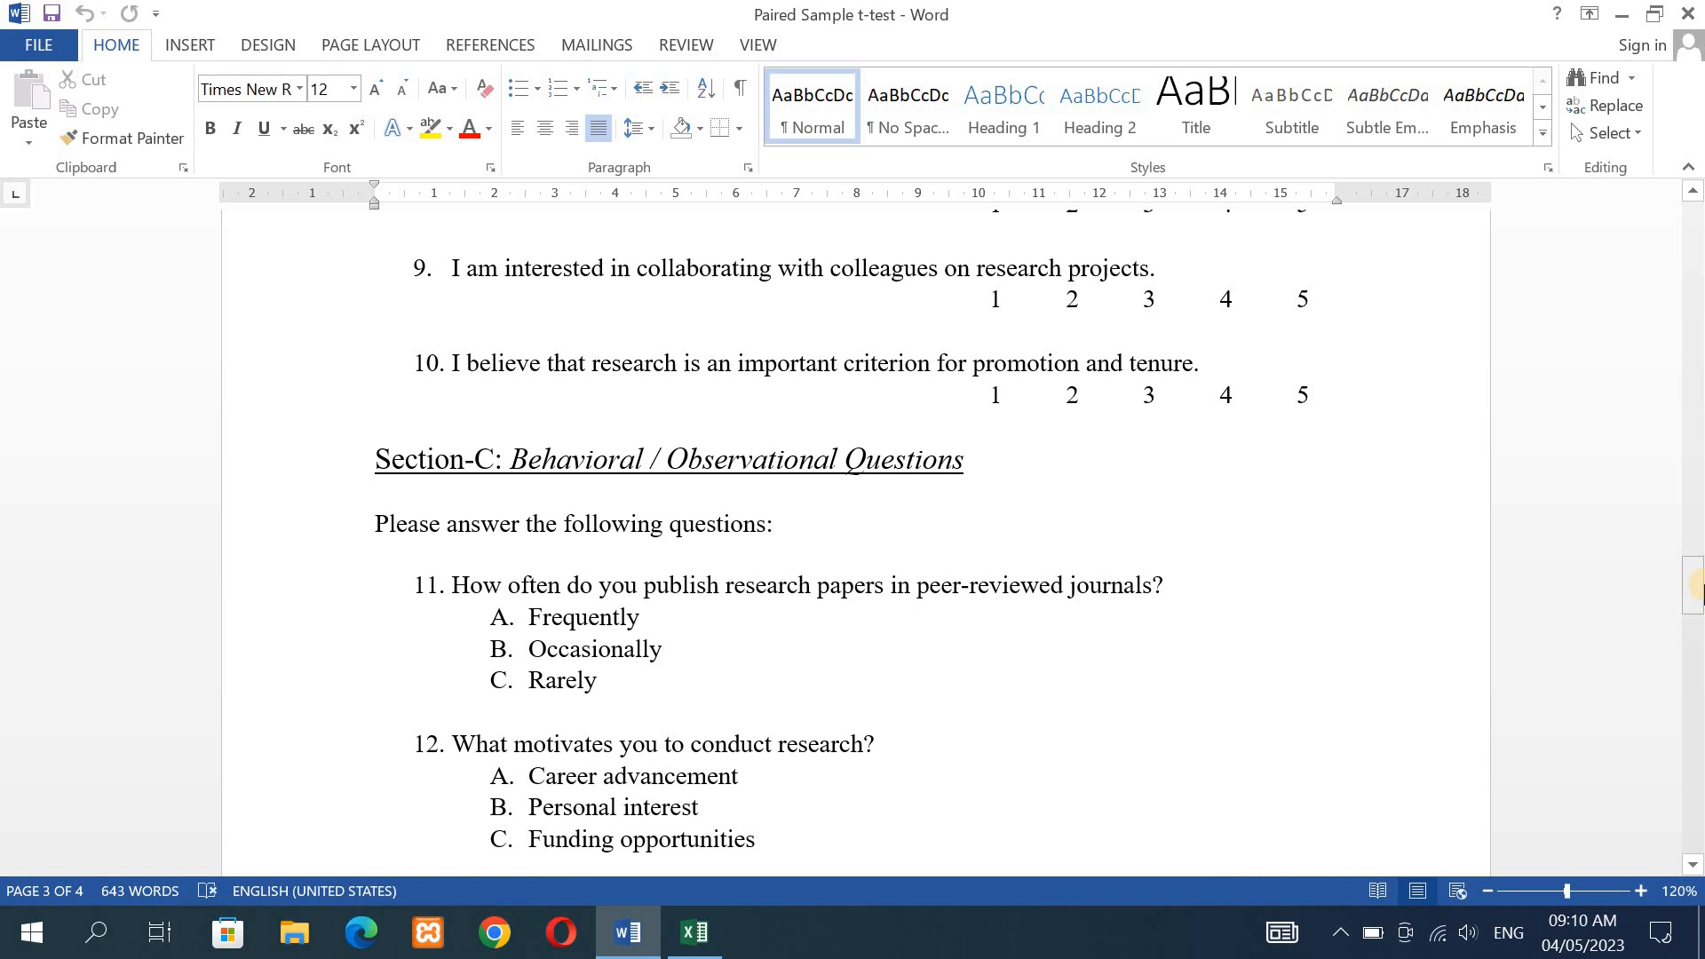
left_click_drag(1697, 588, 1698, 671)
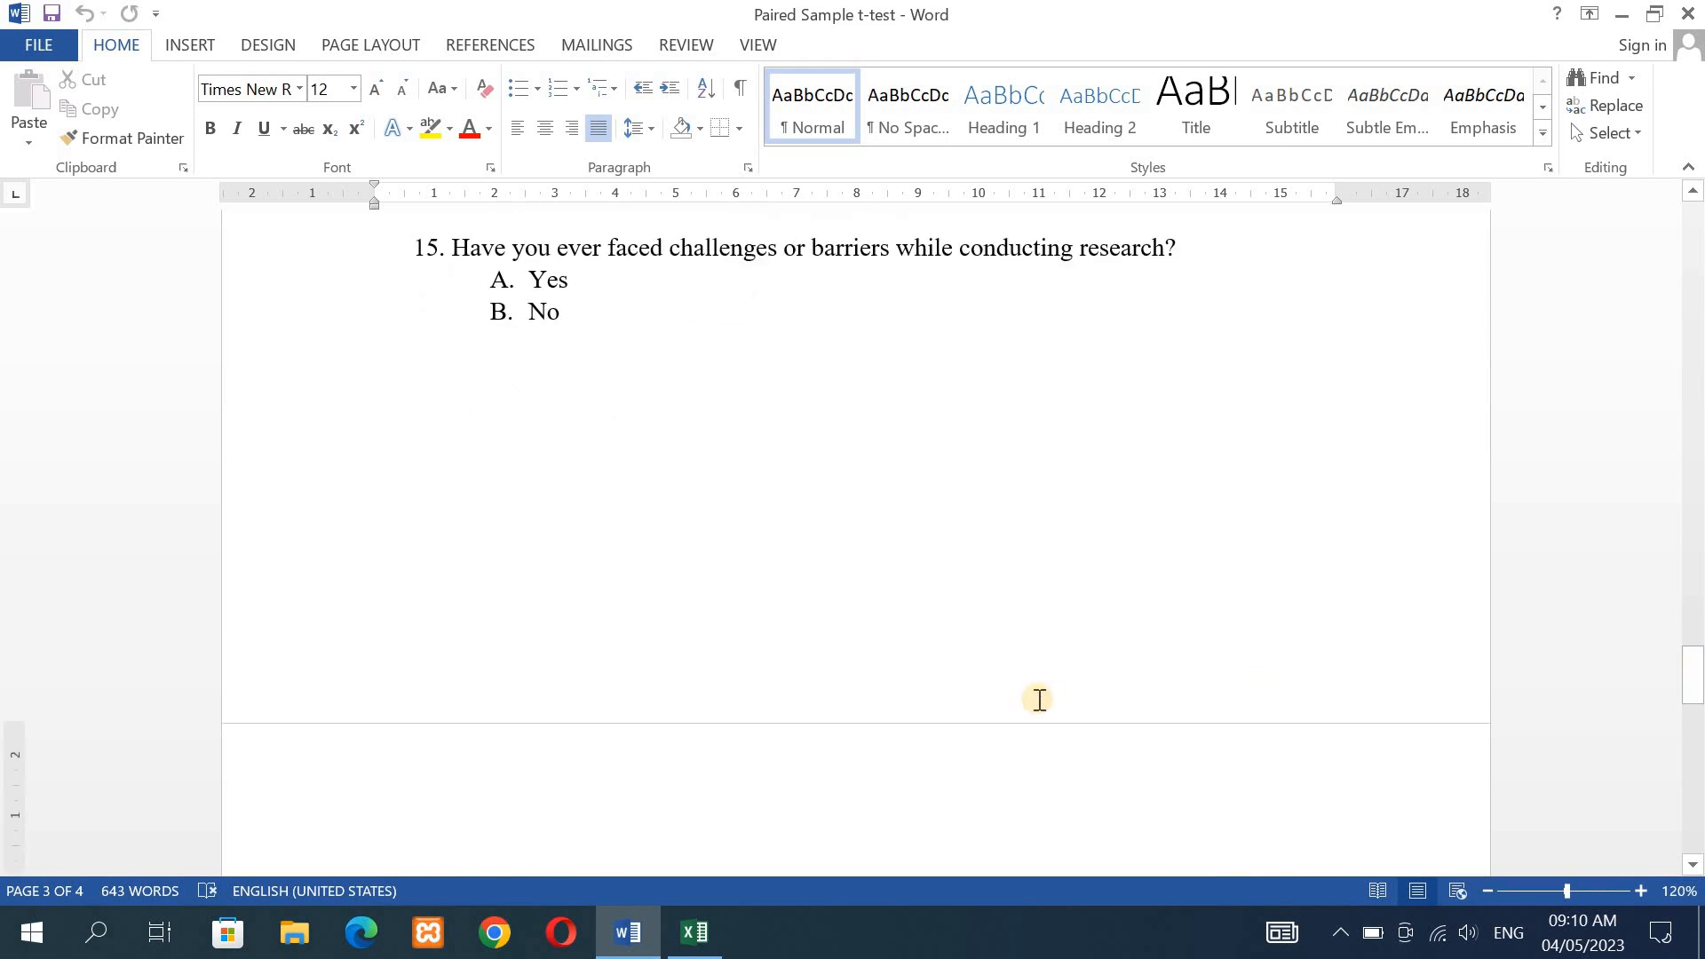
- Switch to the Excel workbook and examine the Paired Sample t-test sheet's columns from teacher details to the research attitude scores
left_click(701, 933)
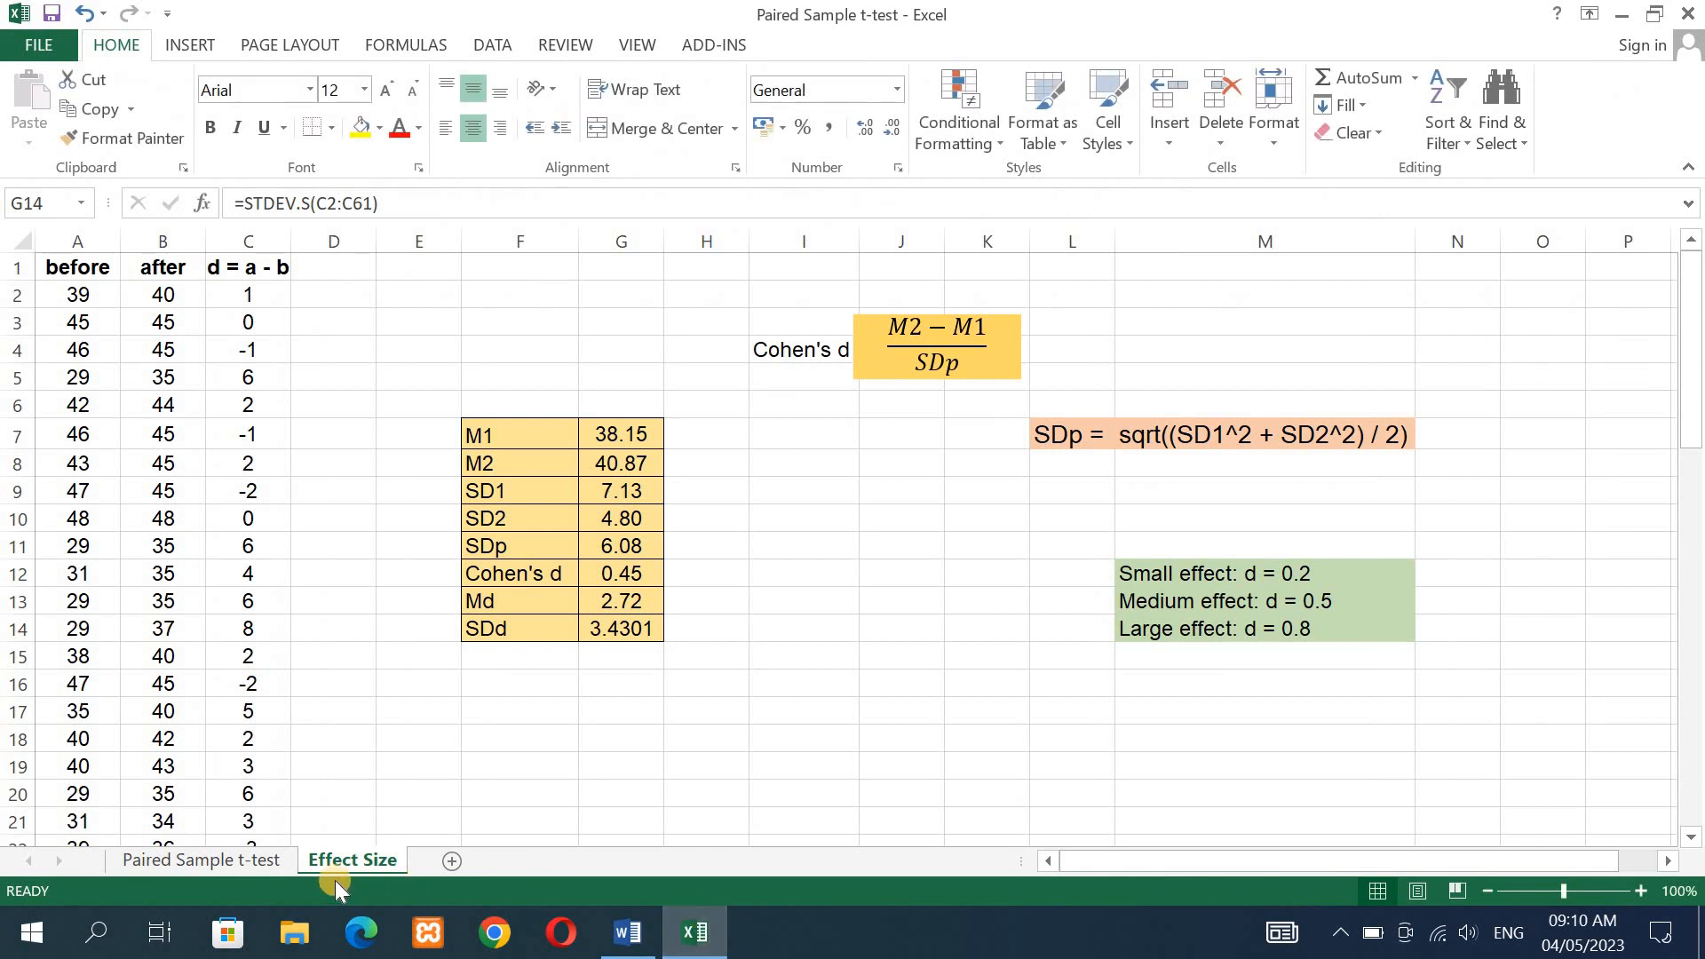
left_click(200, 863)
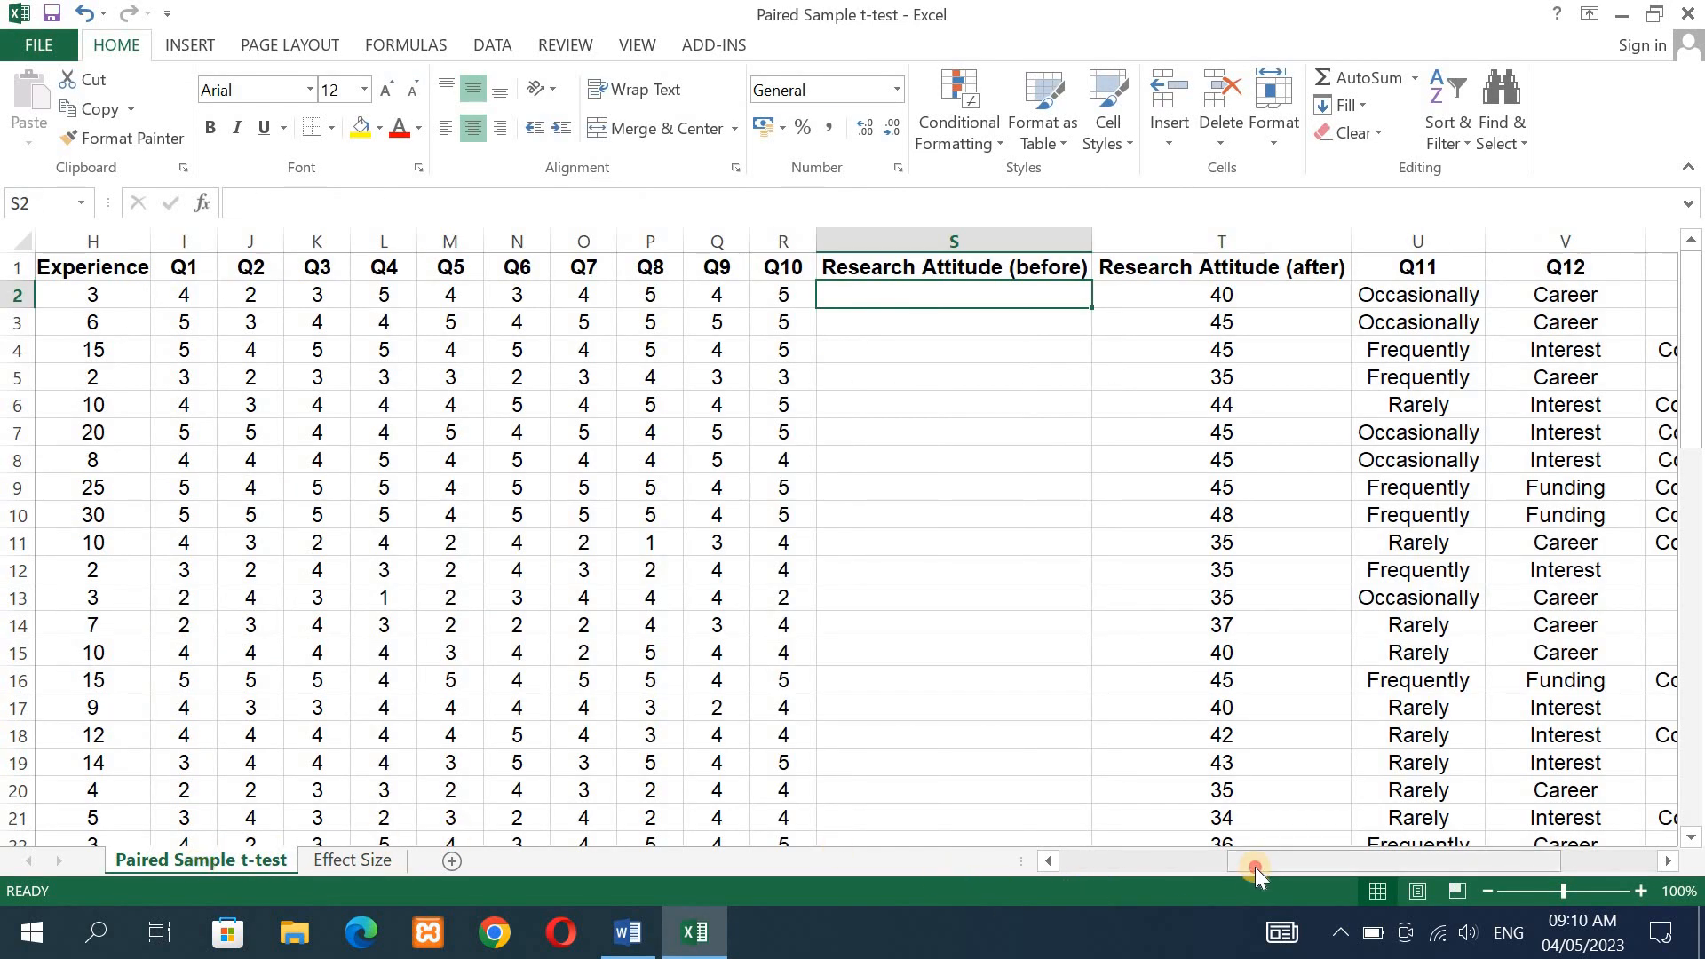
left_click_drag(1255, 867, 1062, 861)
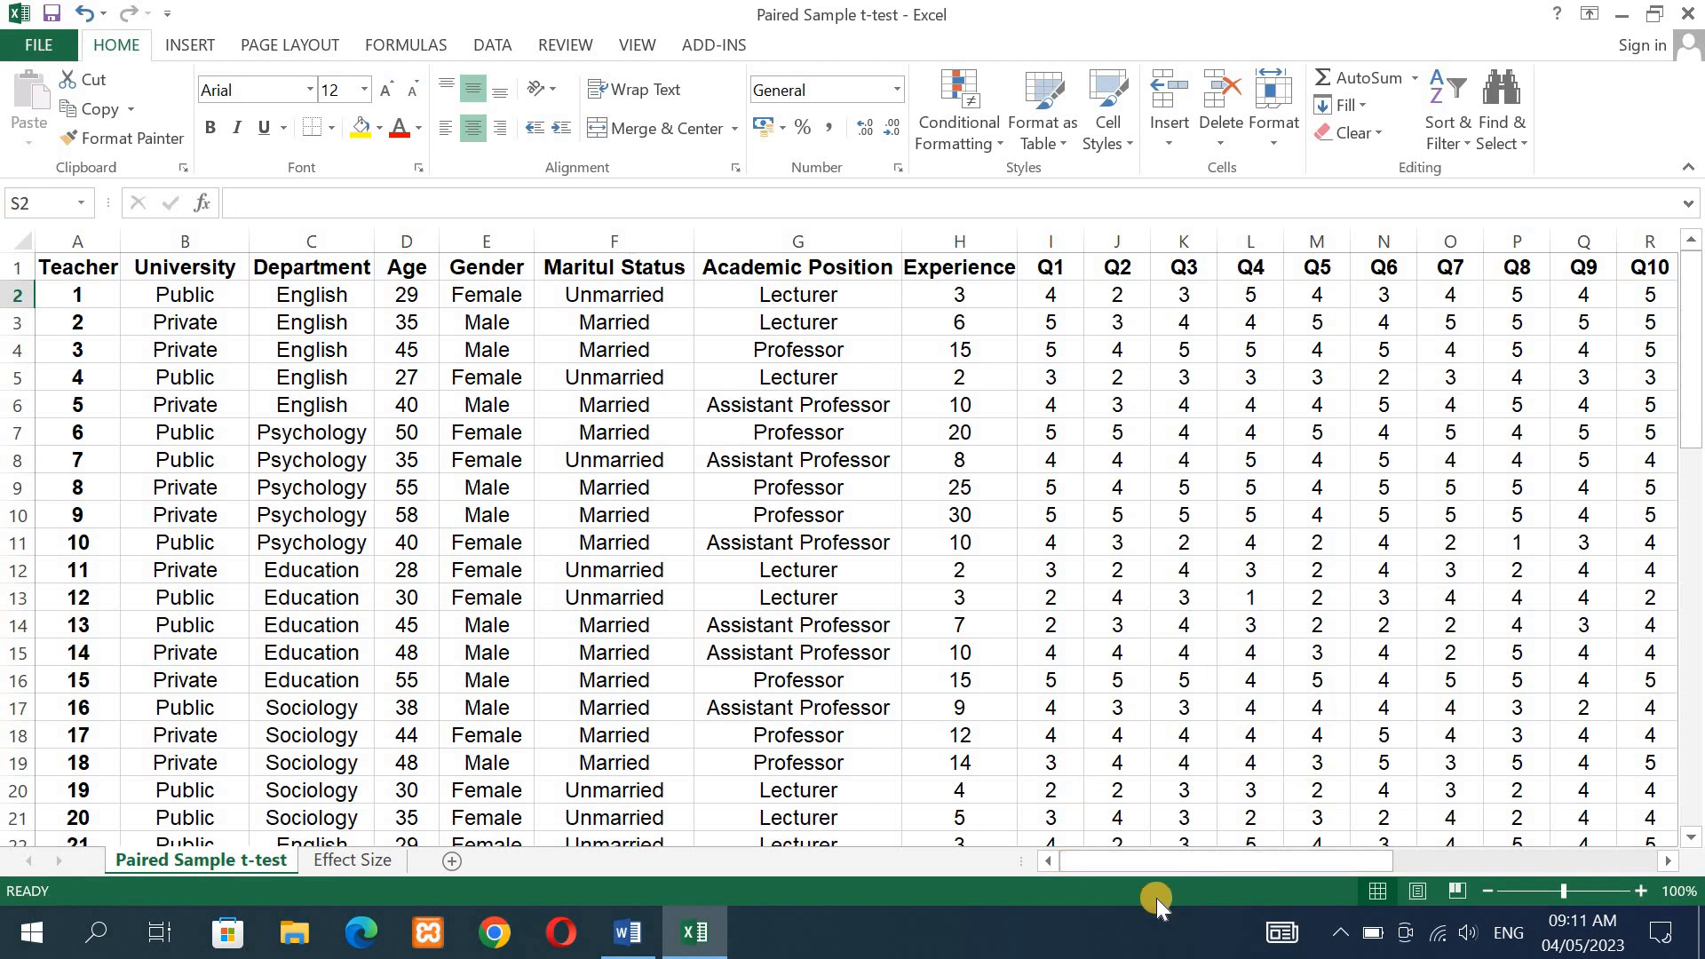
left_click_drag(1149, 862, 1224, 866)
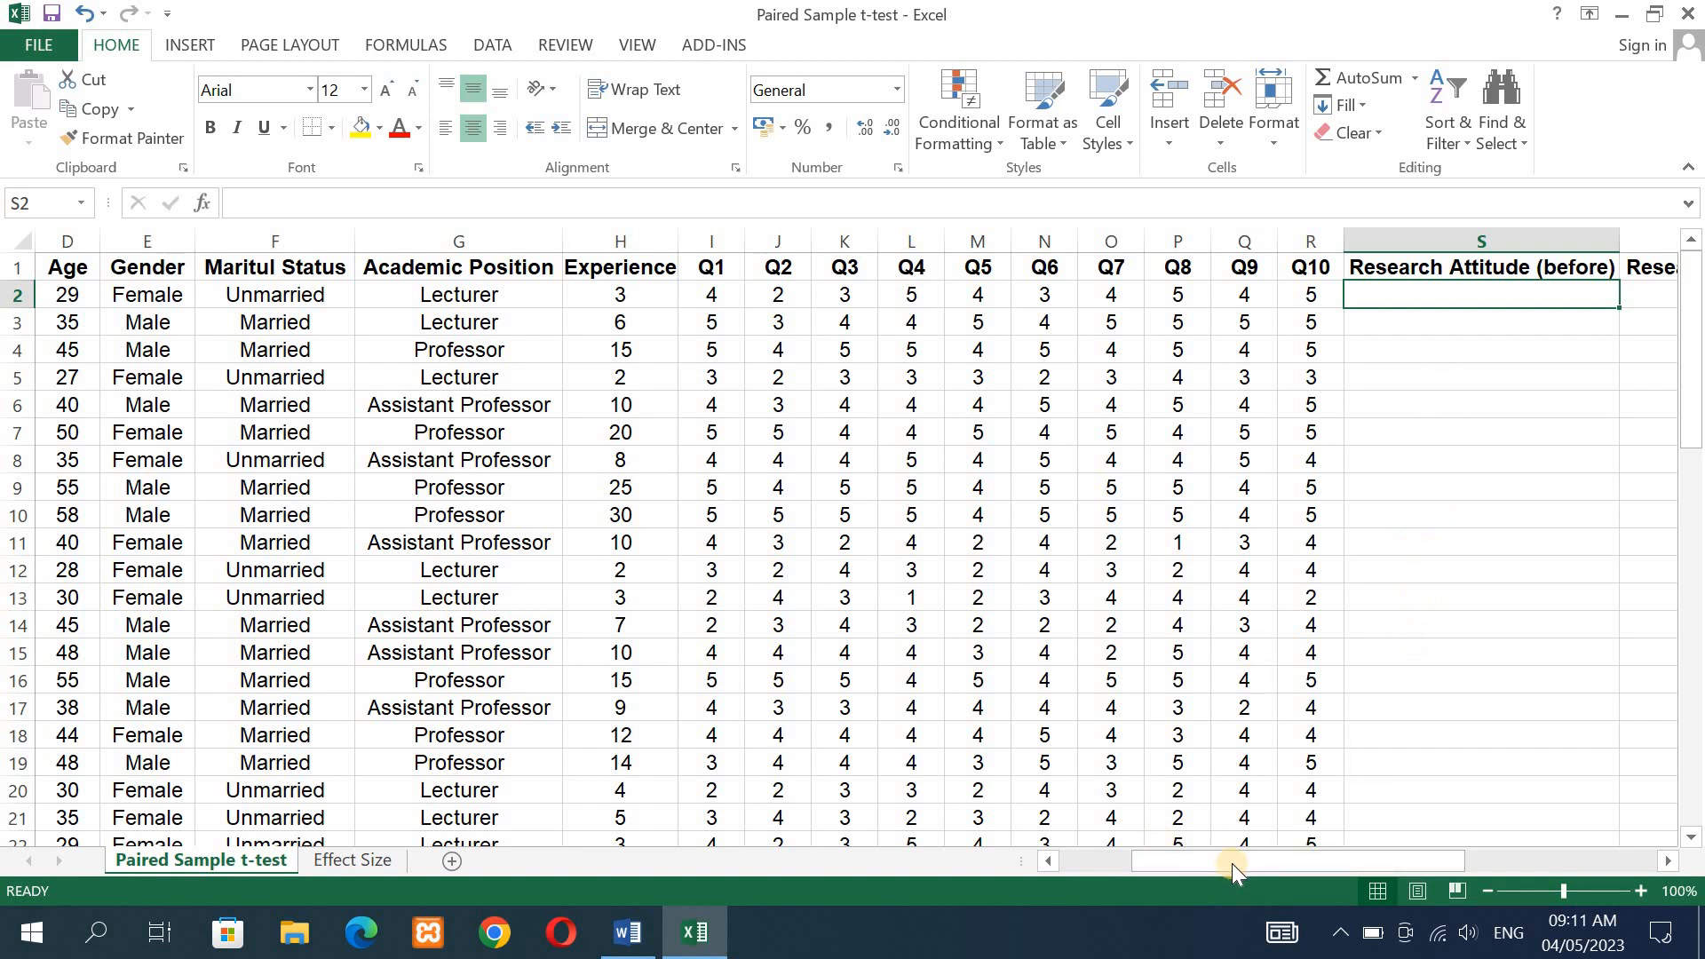
left_click_drag(1232, 861, 1287, 872)
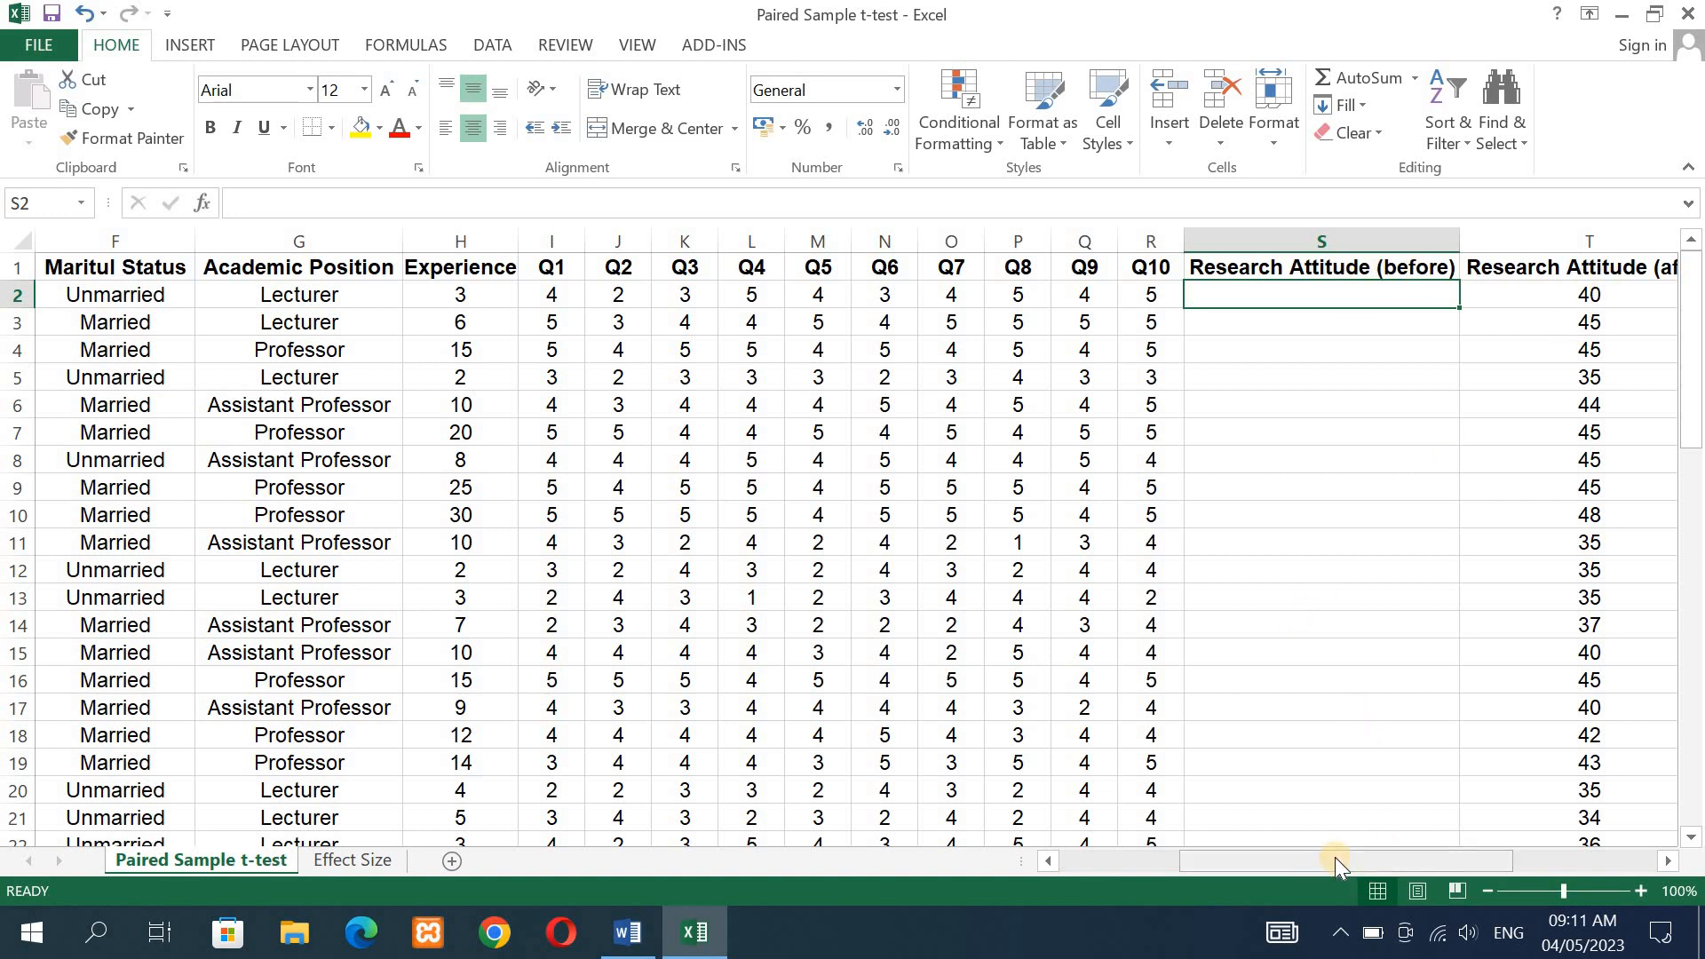
left_click_drag(1335, 856, 1355, 855)
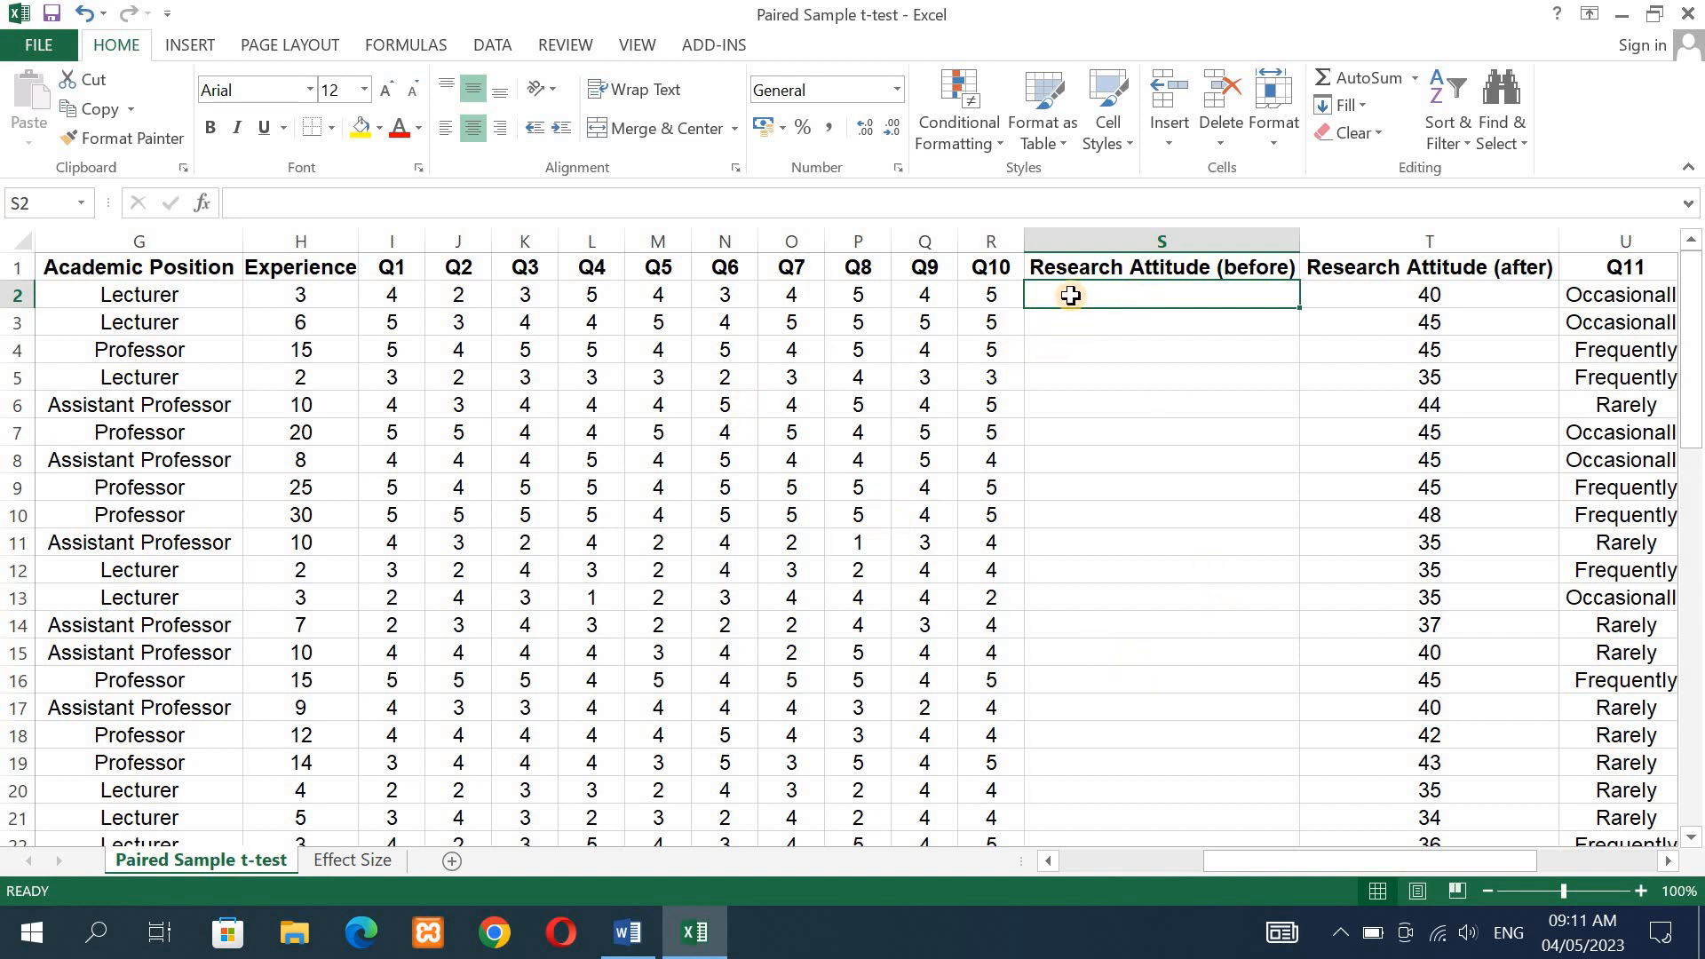
- Enter =SUM(I2:R2) in cell S2 to total the Q1 to Q10 answers as the Research Attitude (before) score
type("=")
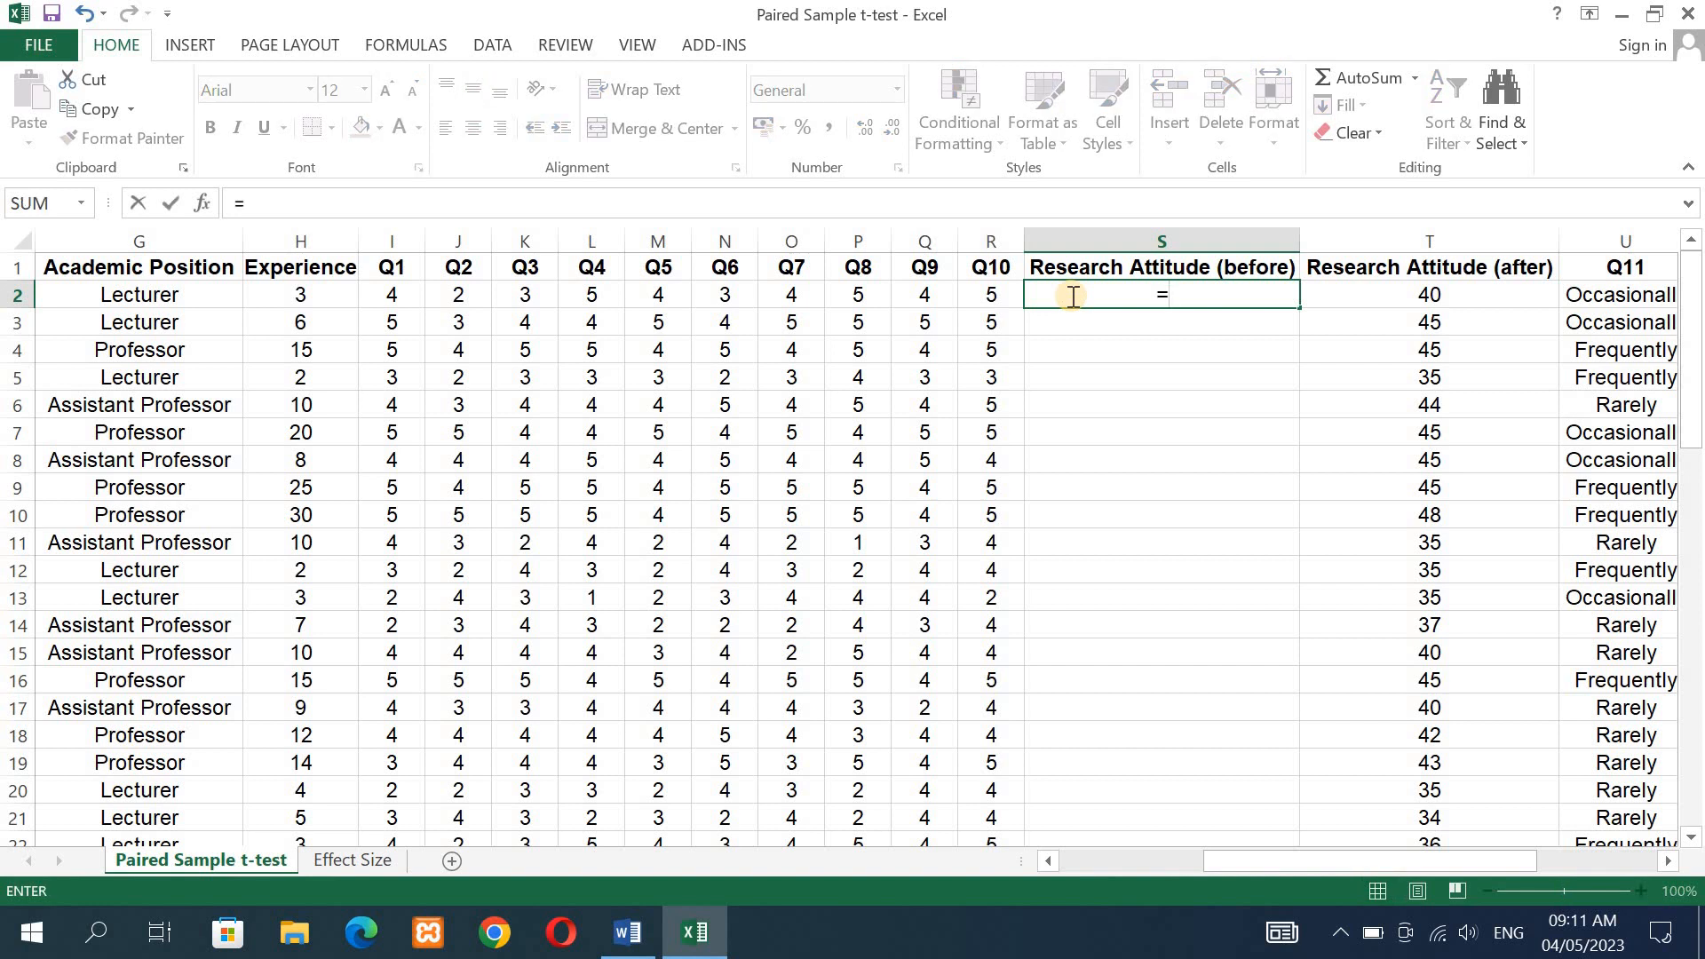
type("sum")
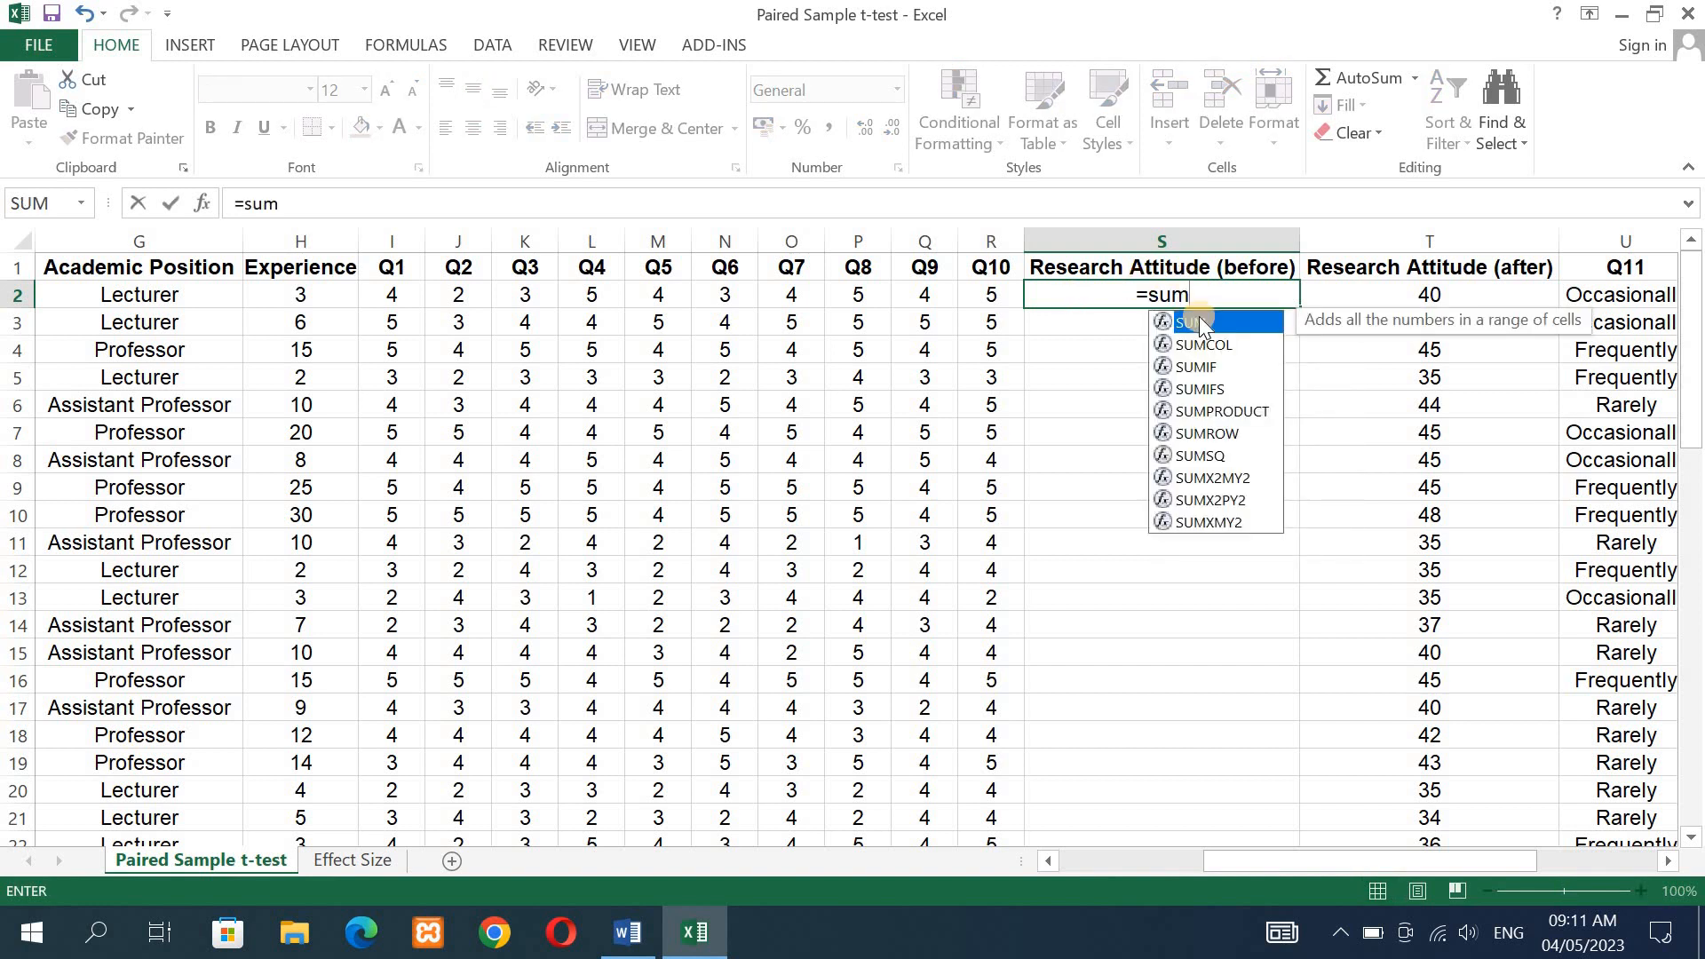
double_click(1201, 322)
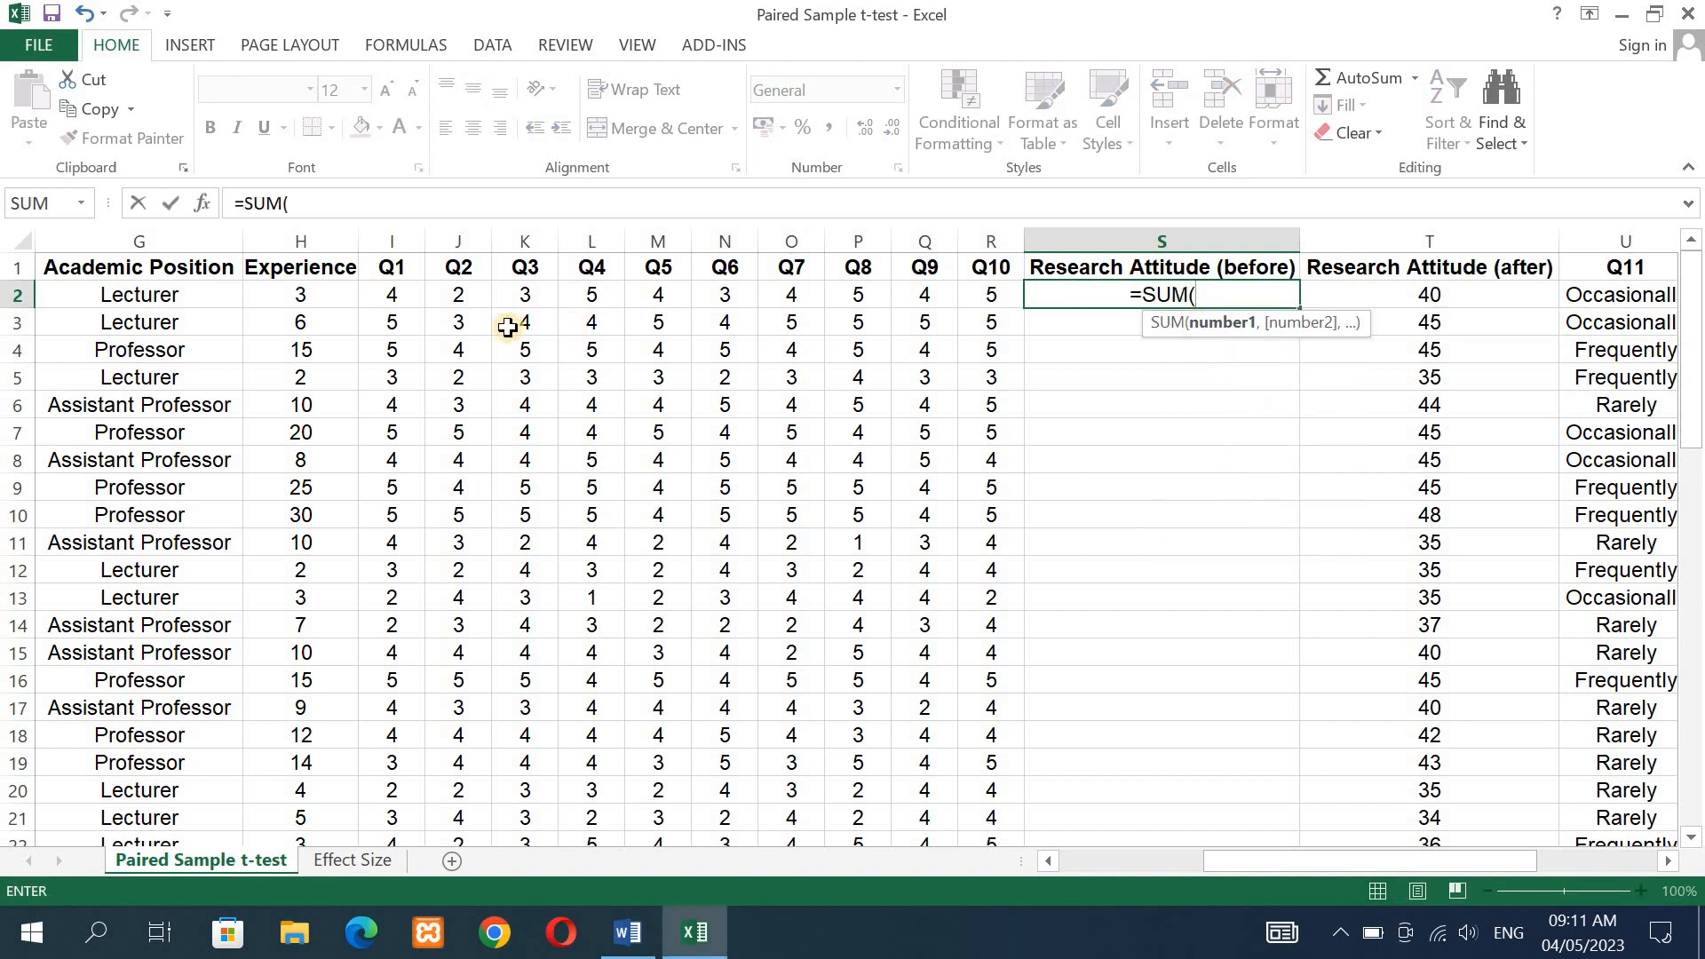
left_click(397, 299)
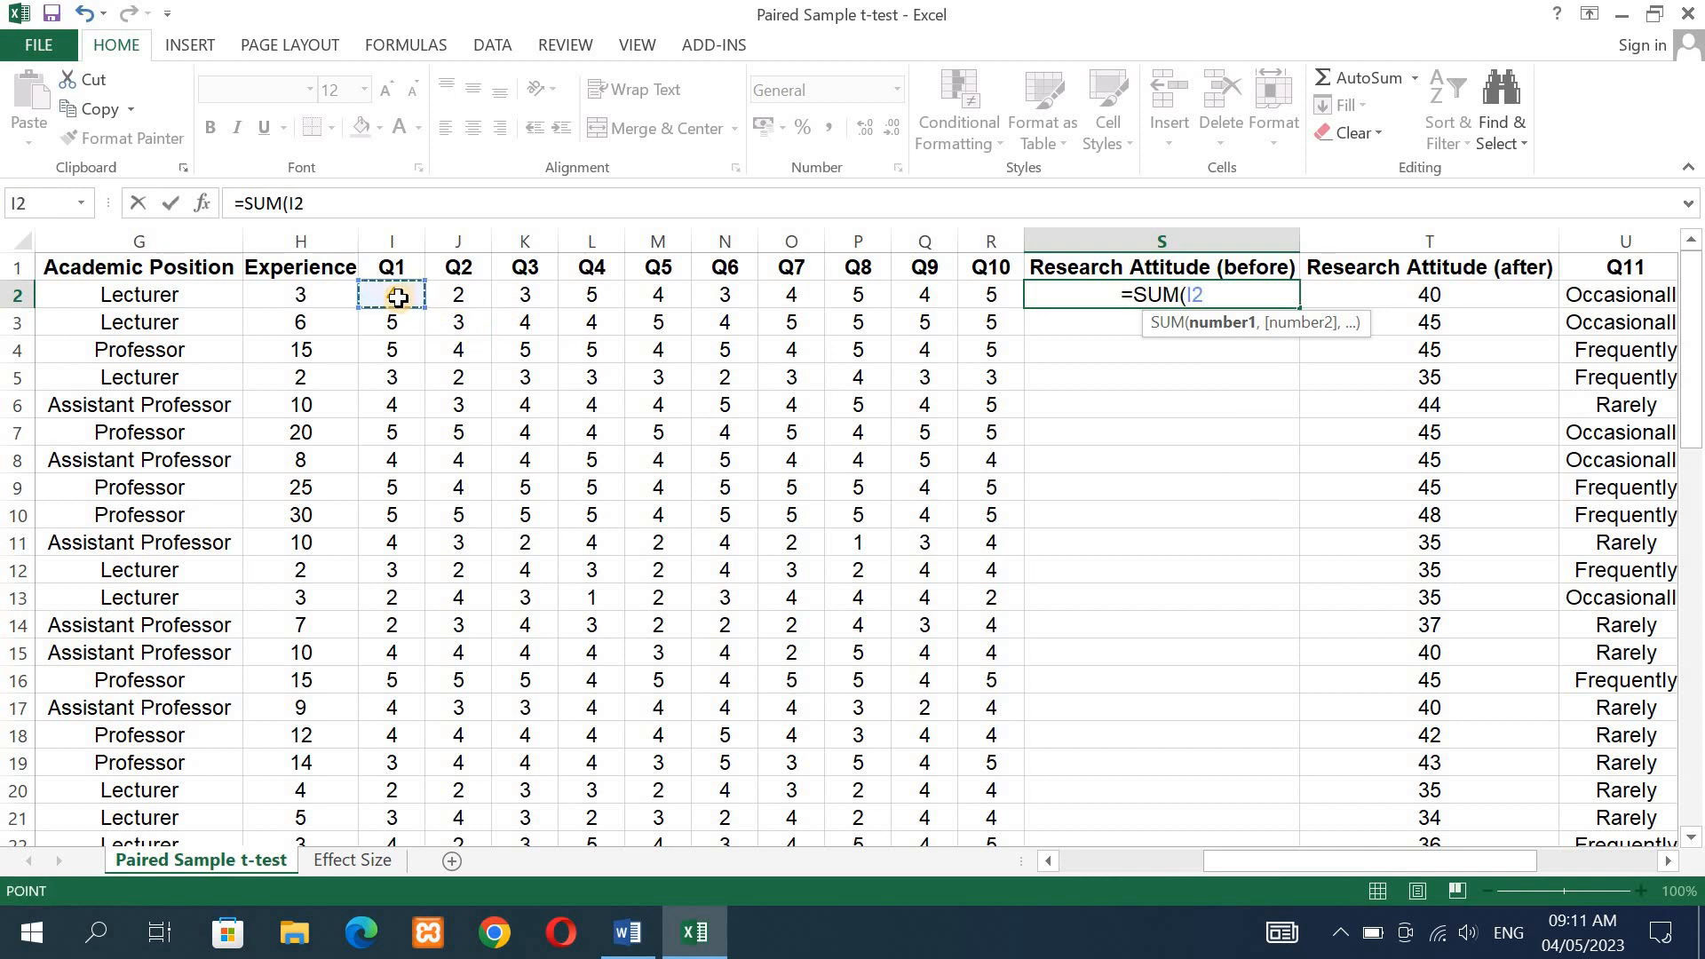
left_click_drag(397, 298, 965, 298)
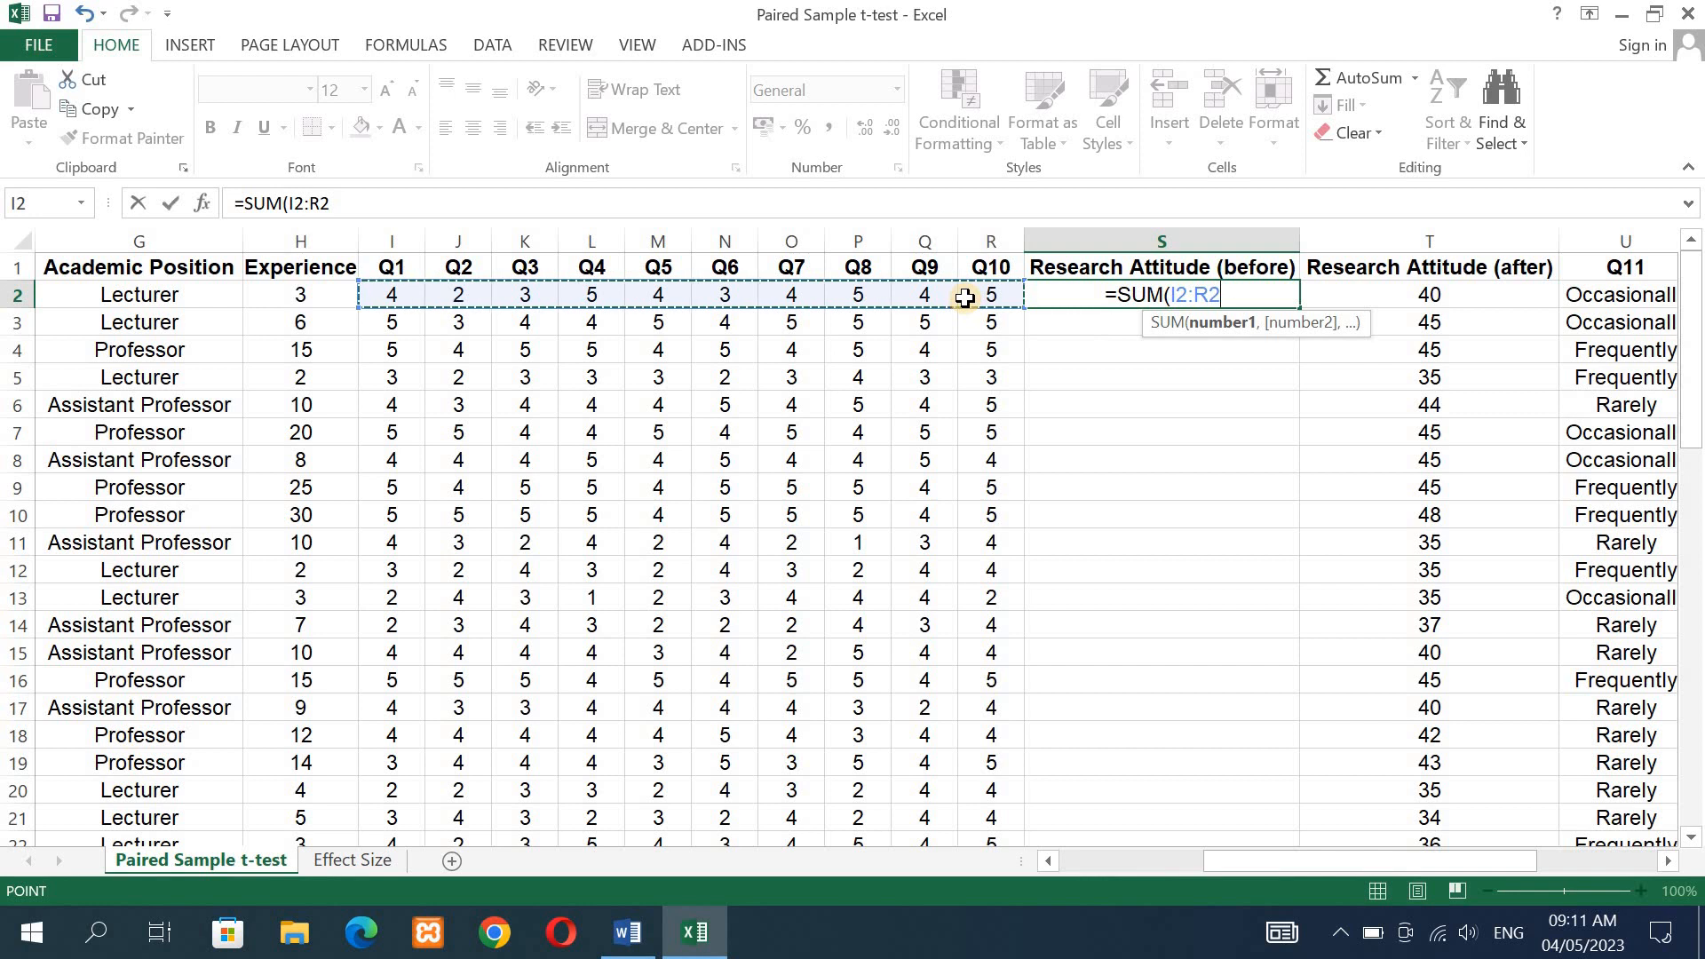
type(")")
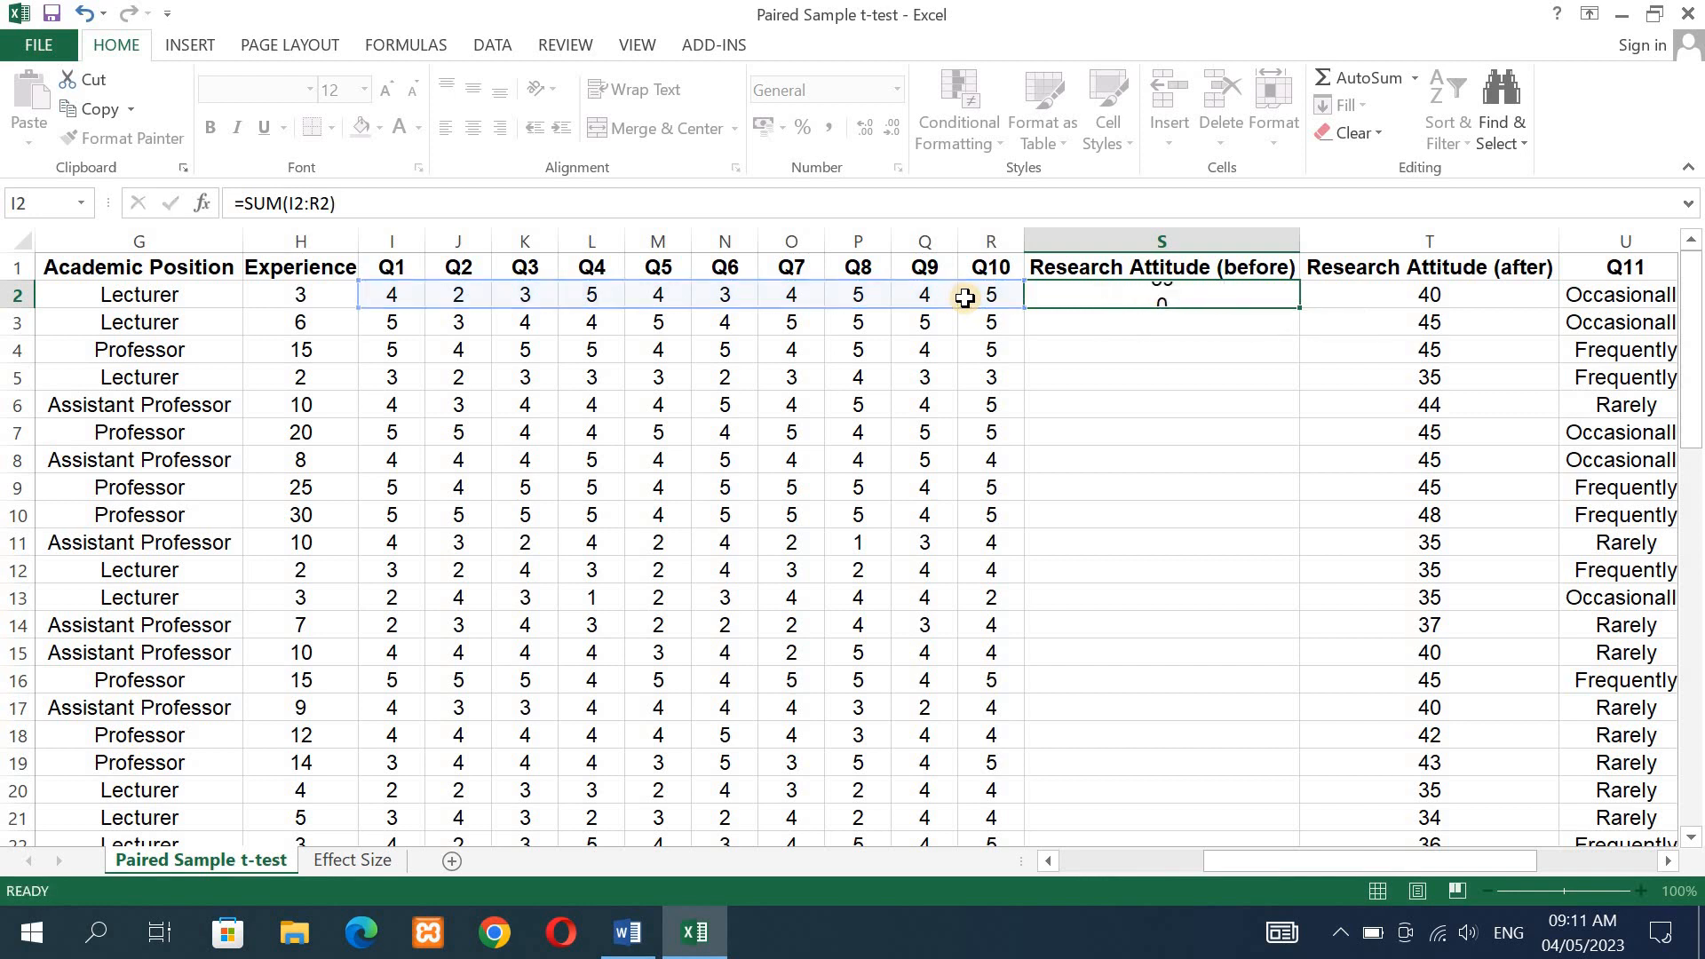
key("Return")
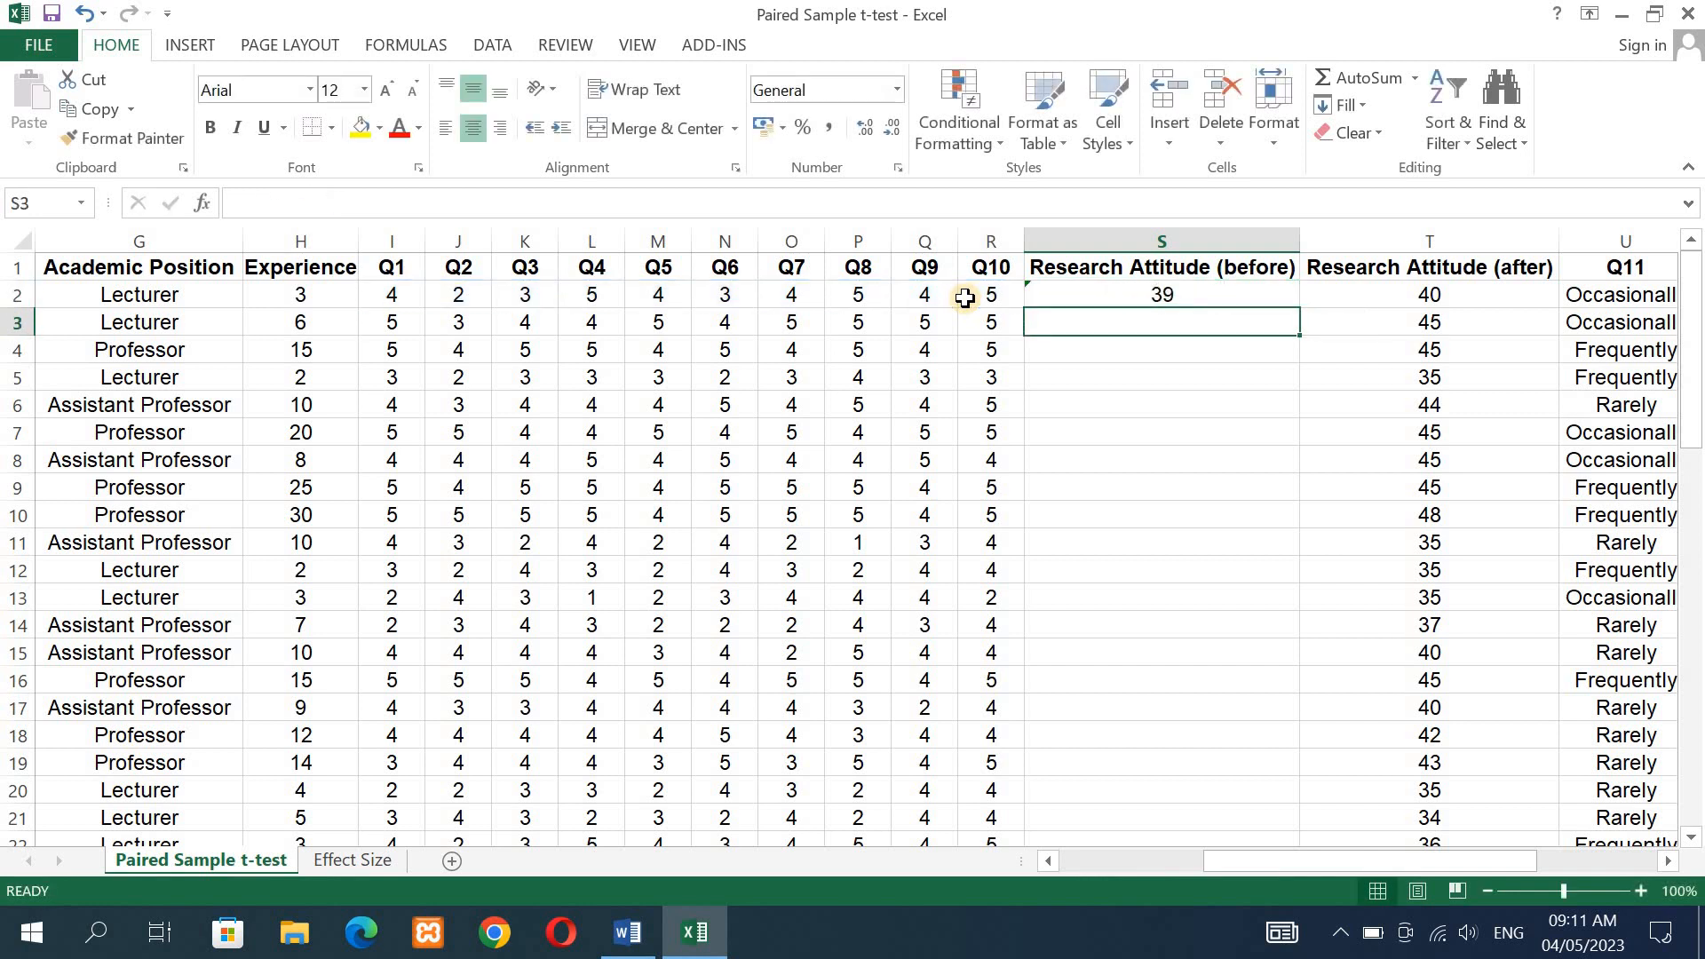
- Fill the sum formula from S2 down the Research Attitude (before) column to row 61
left_click(1118, 292)
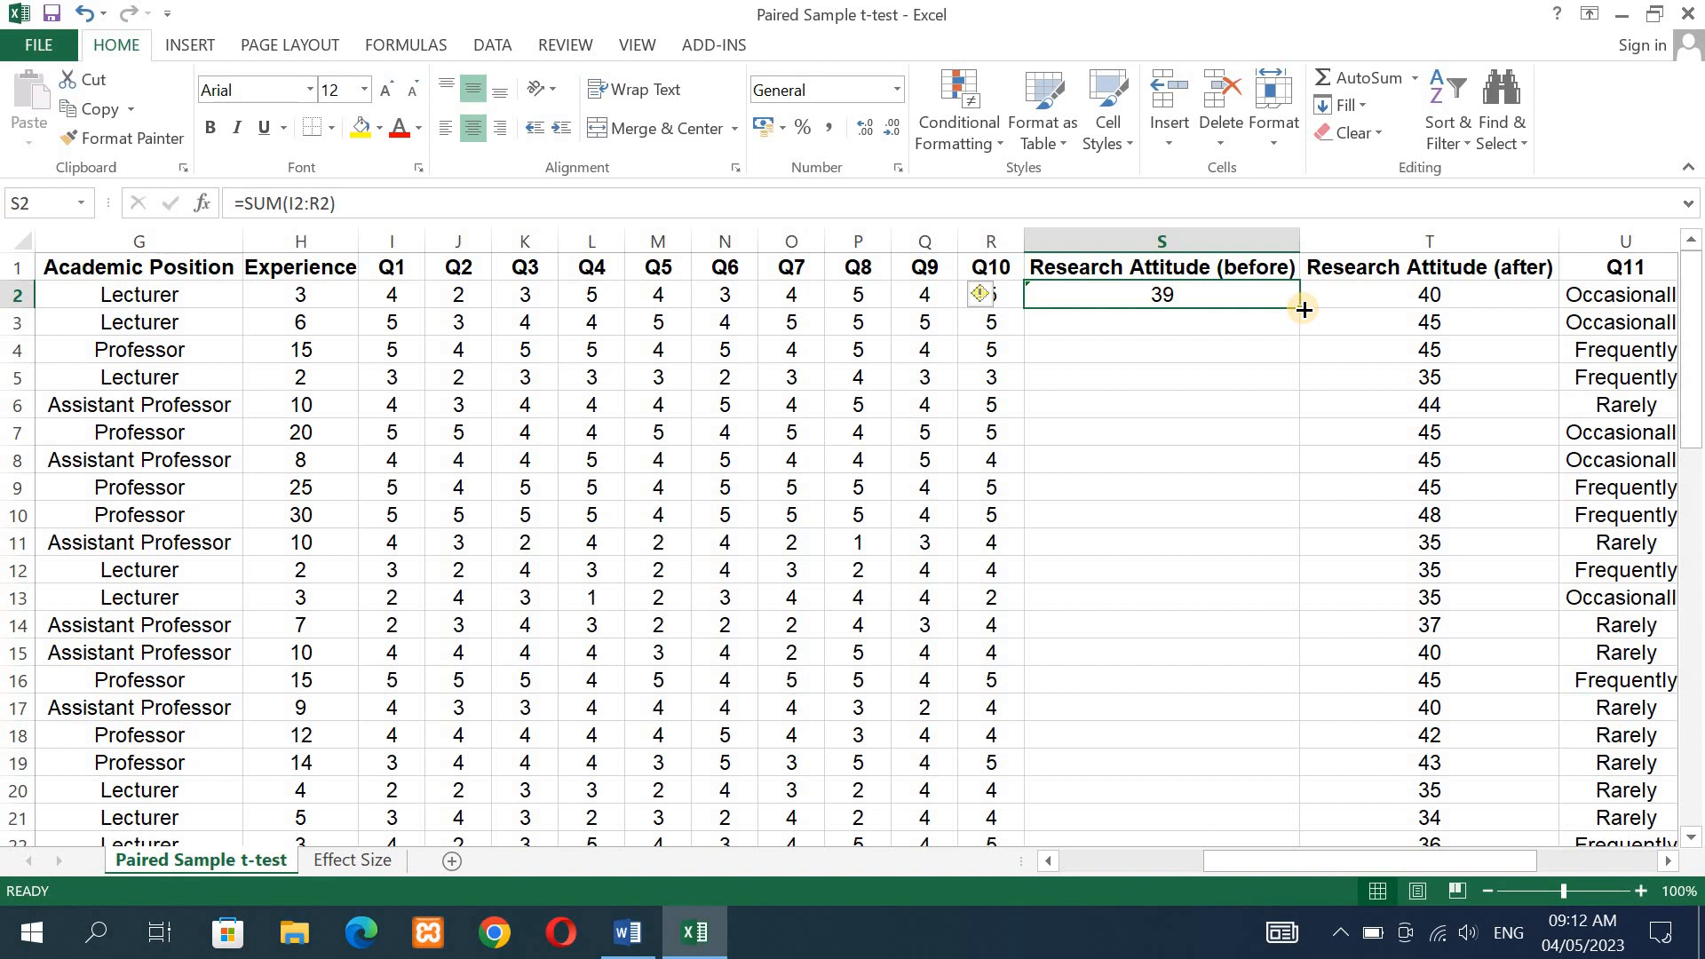
left_click_drag(1304, 309, 1257, 774)
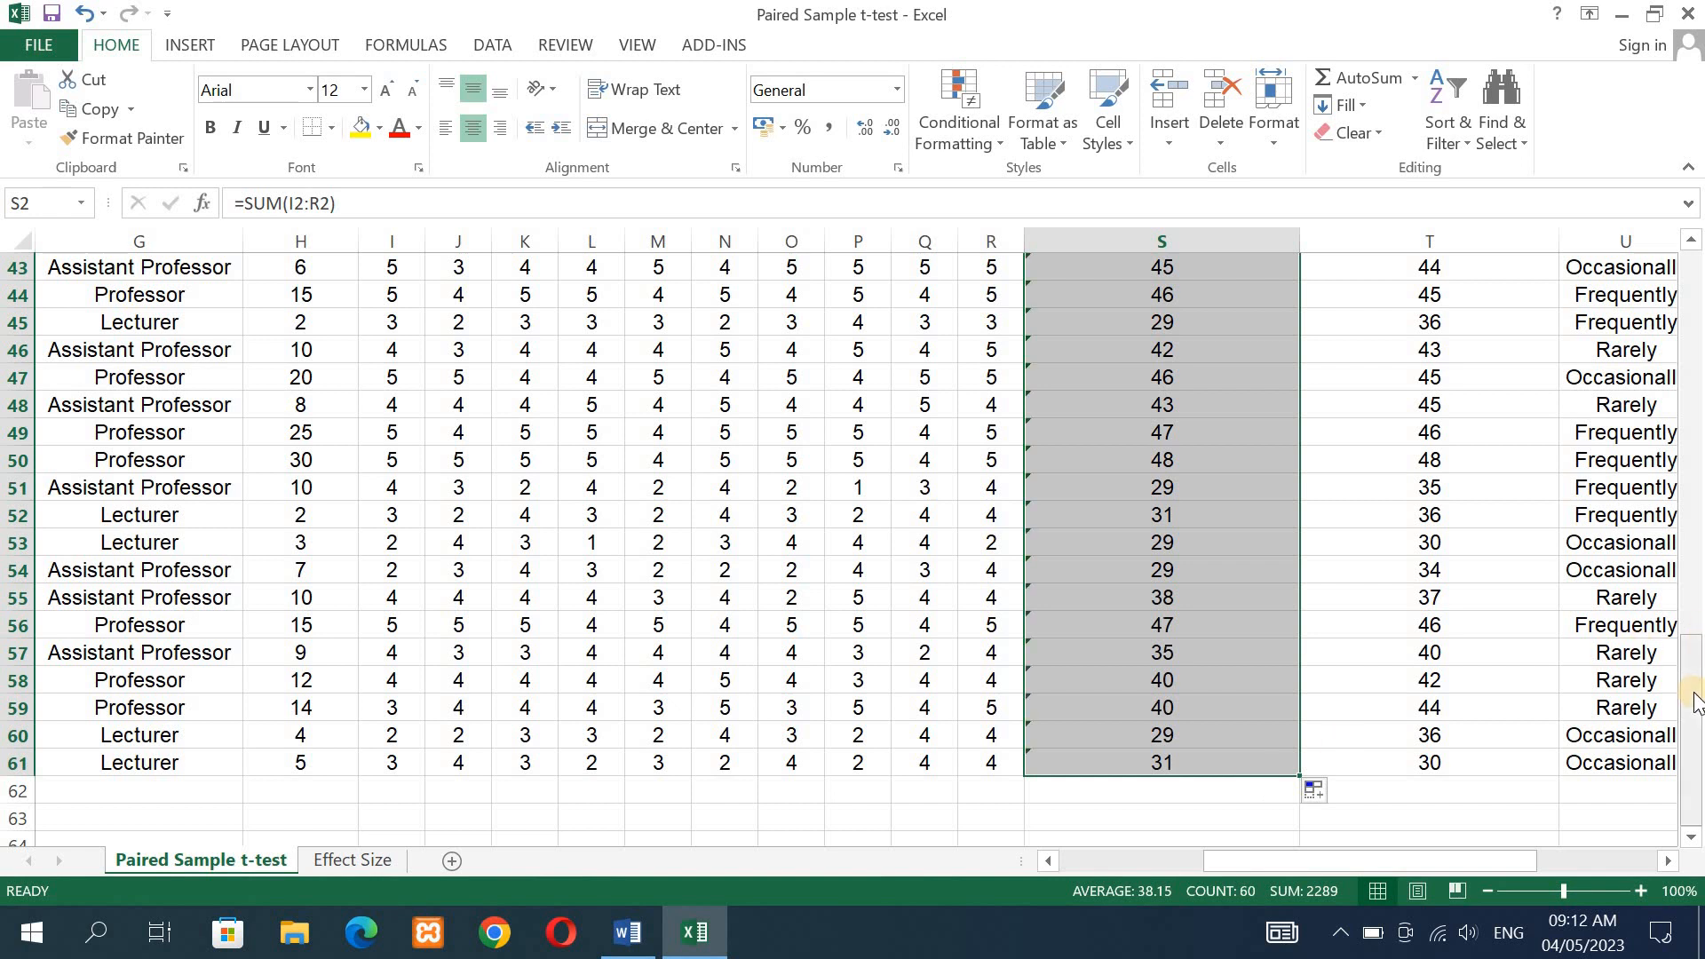
left_click_drag(1692, 545, 1689, 239)
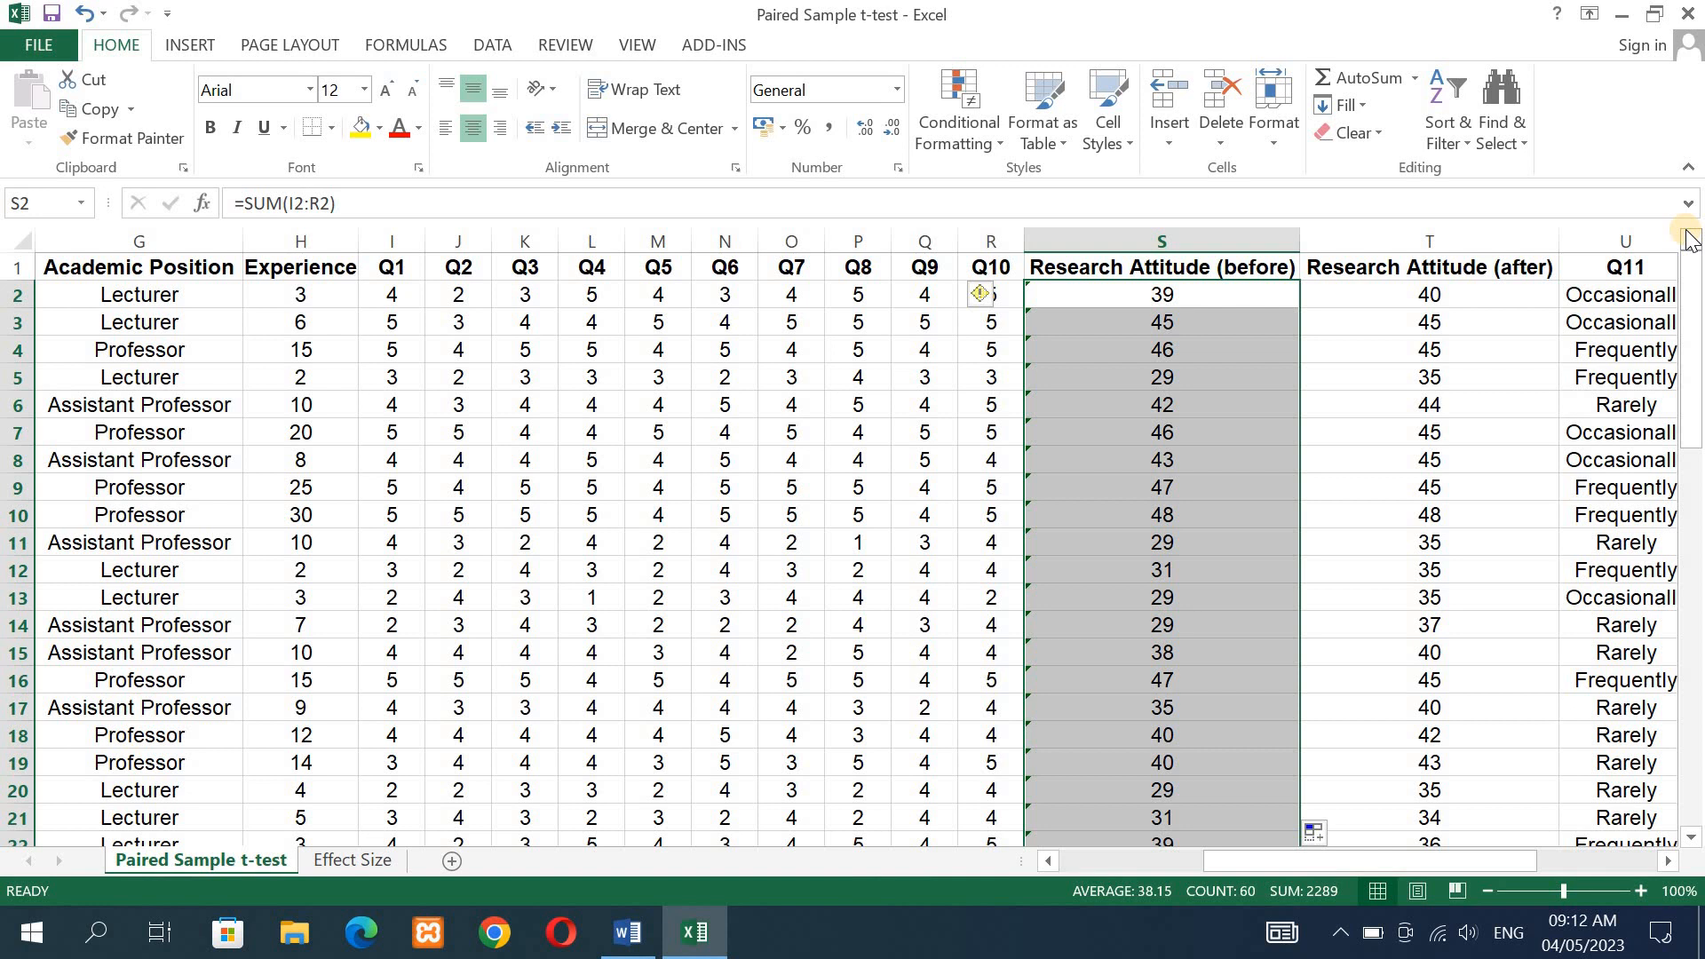
left_click(1215, 294)
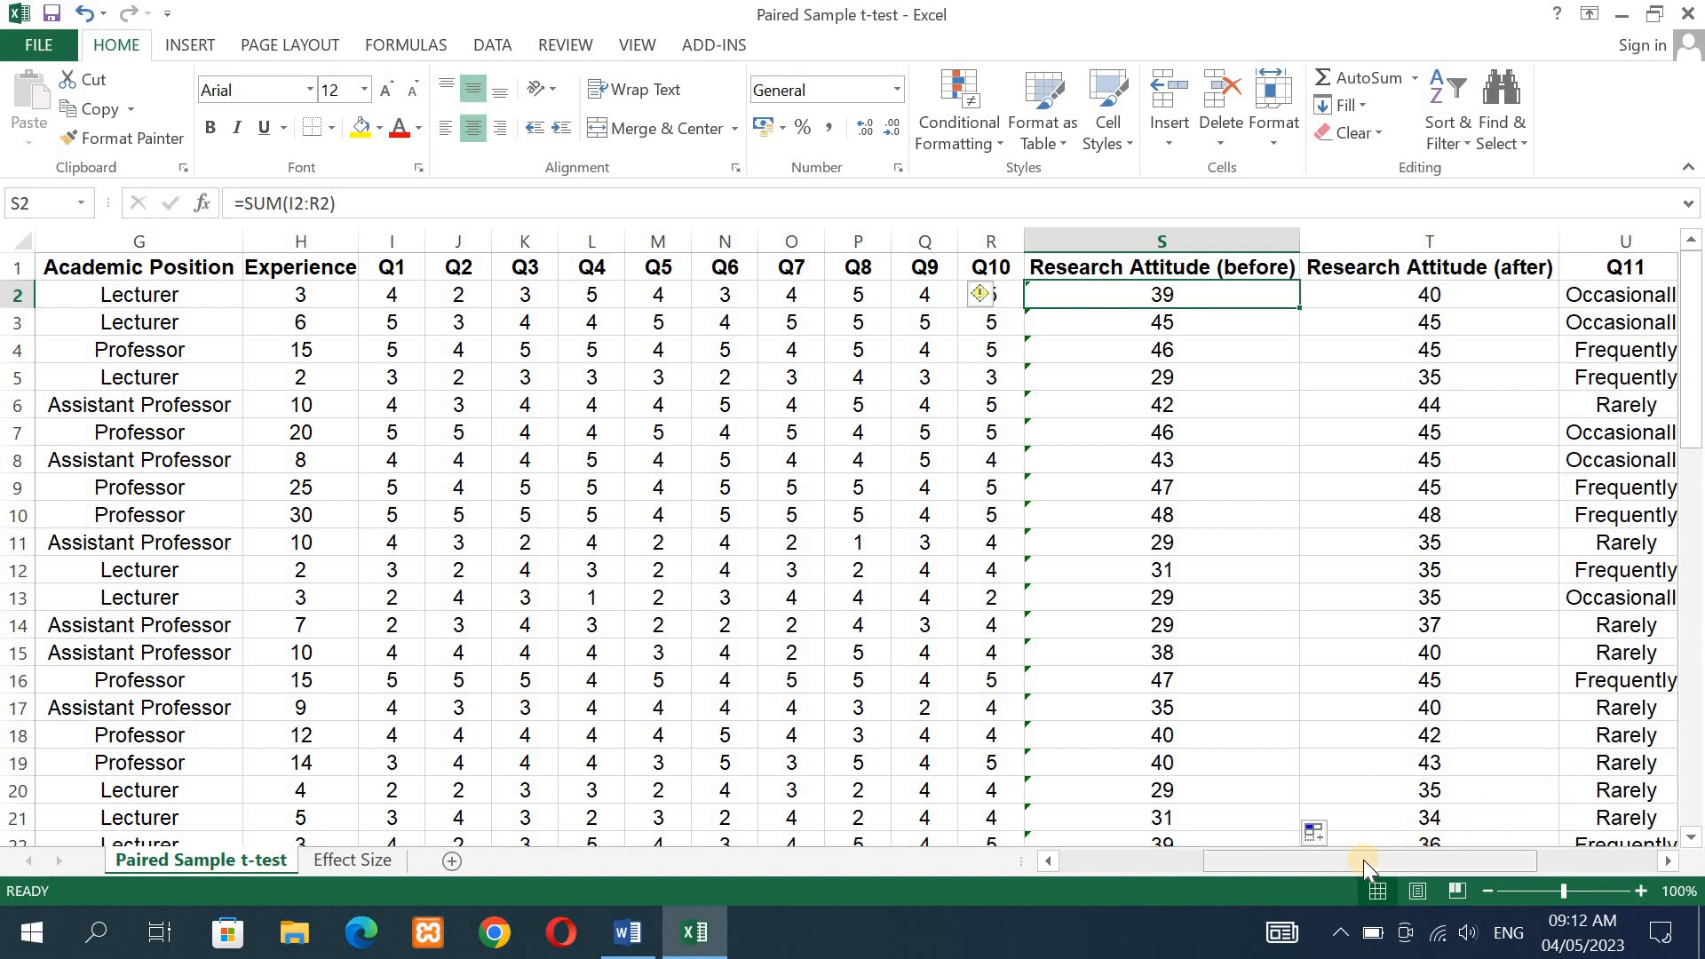
- Copy the before and after research attitude scores in S2:T61
left_click_drag(1362, 859, 1386, 869)
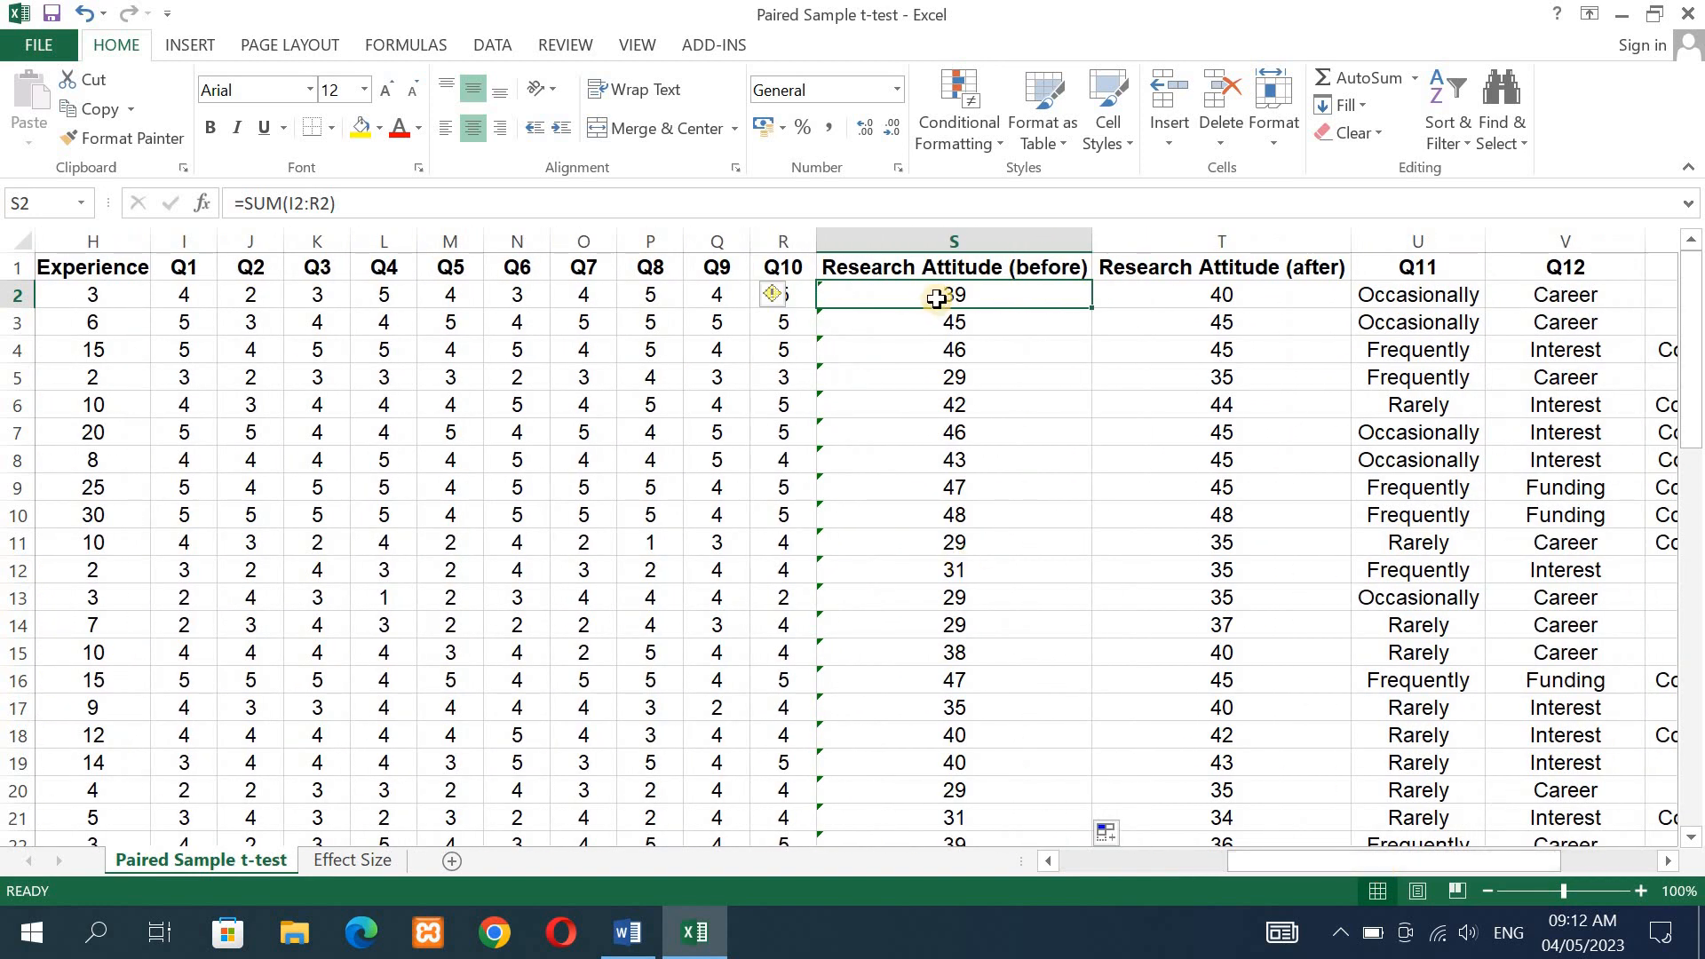
left_click_drag(937, 298, 1132, 682)
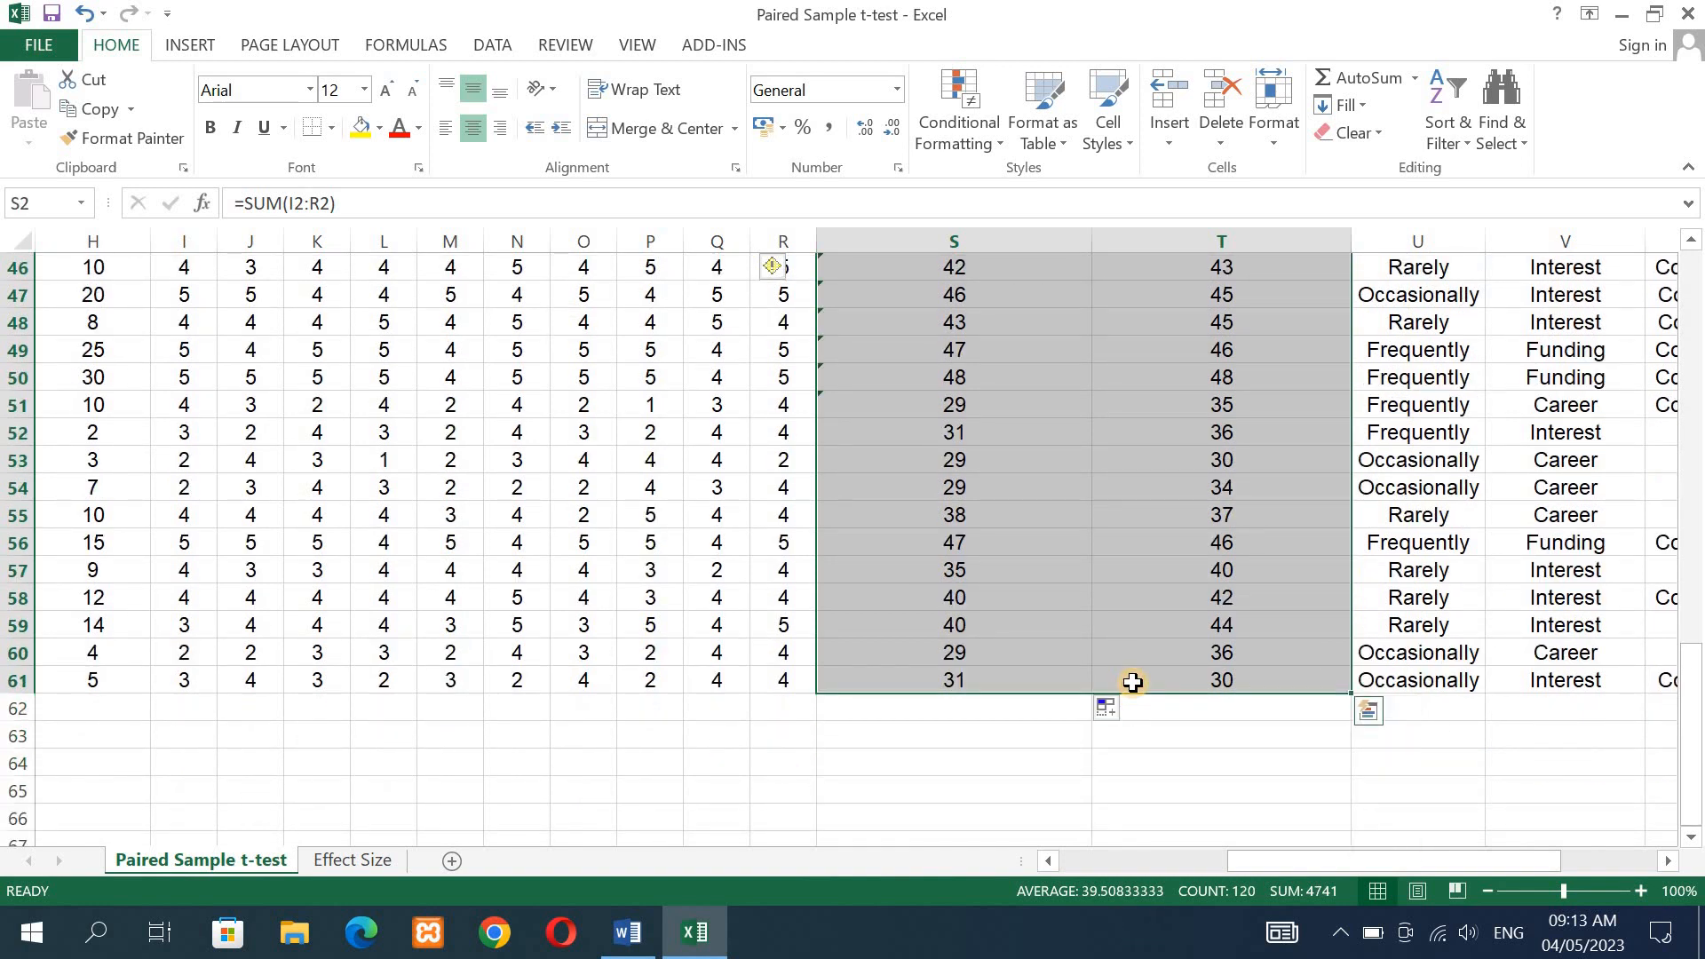
right_click(1078, 583)
left_click(1152, 102)
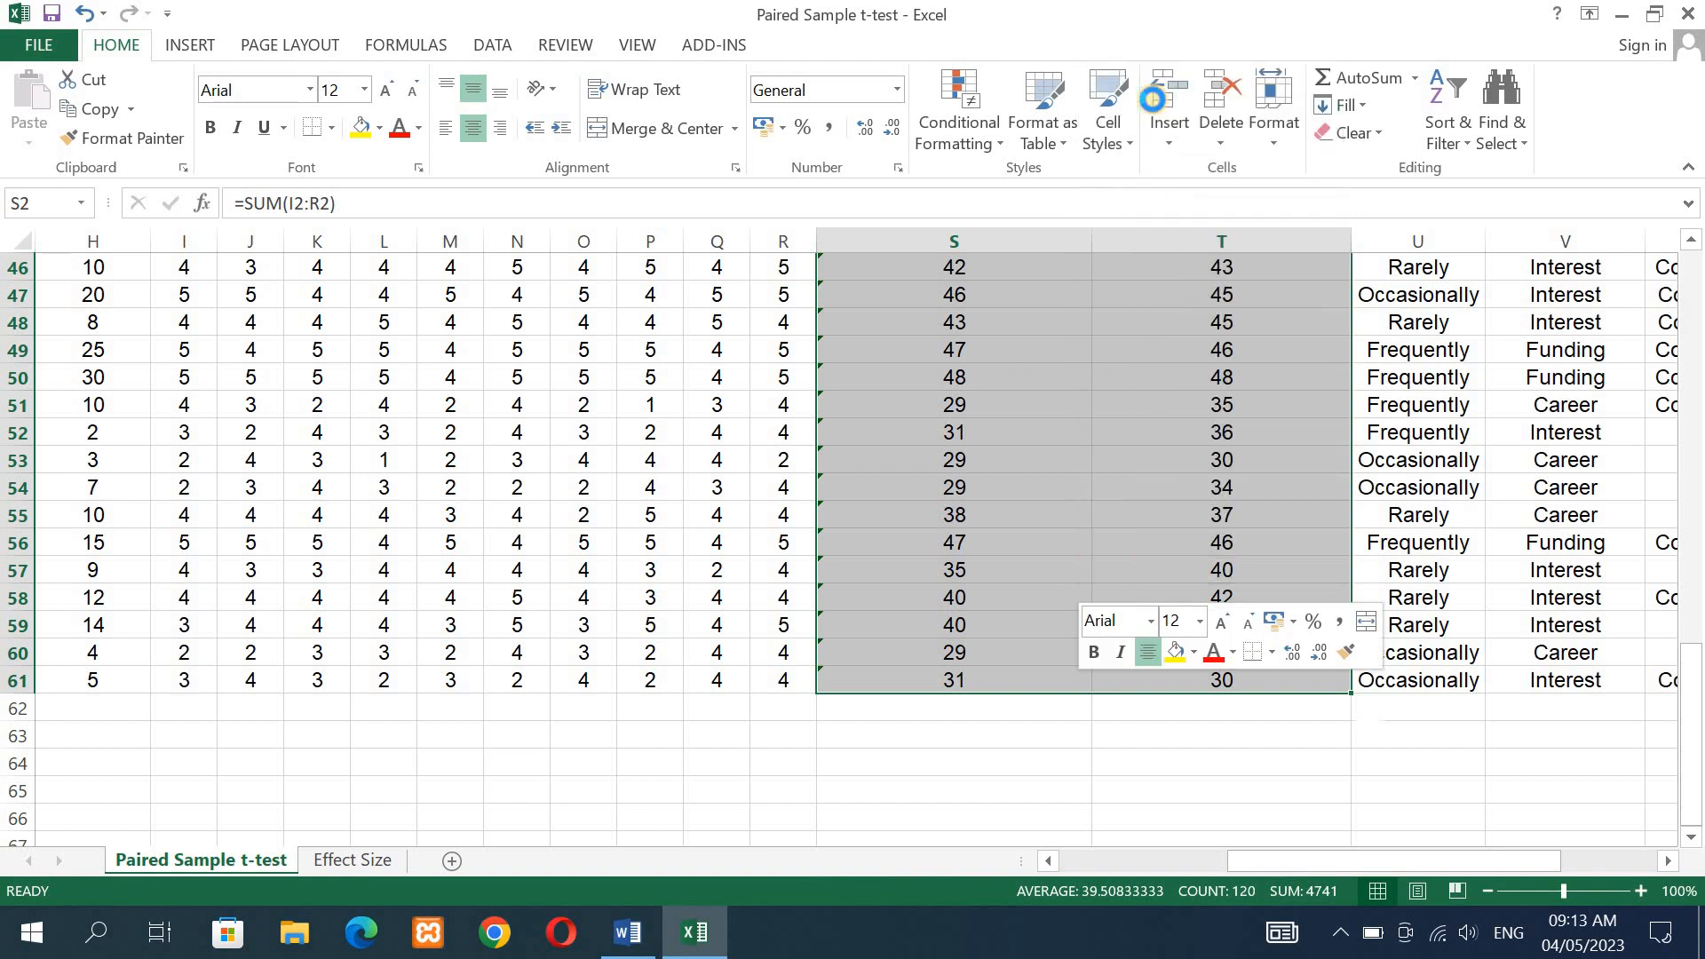
scroll(594, 684, "up", 15)
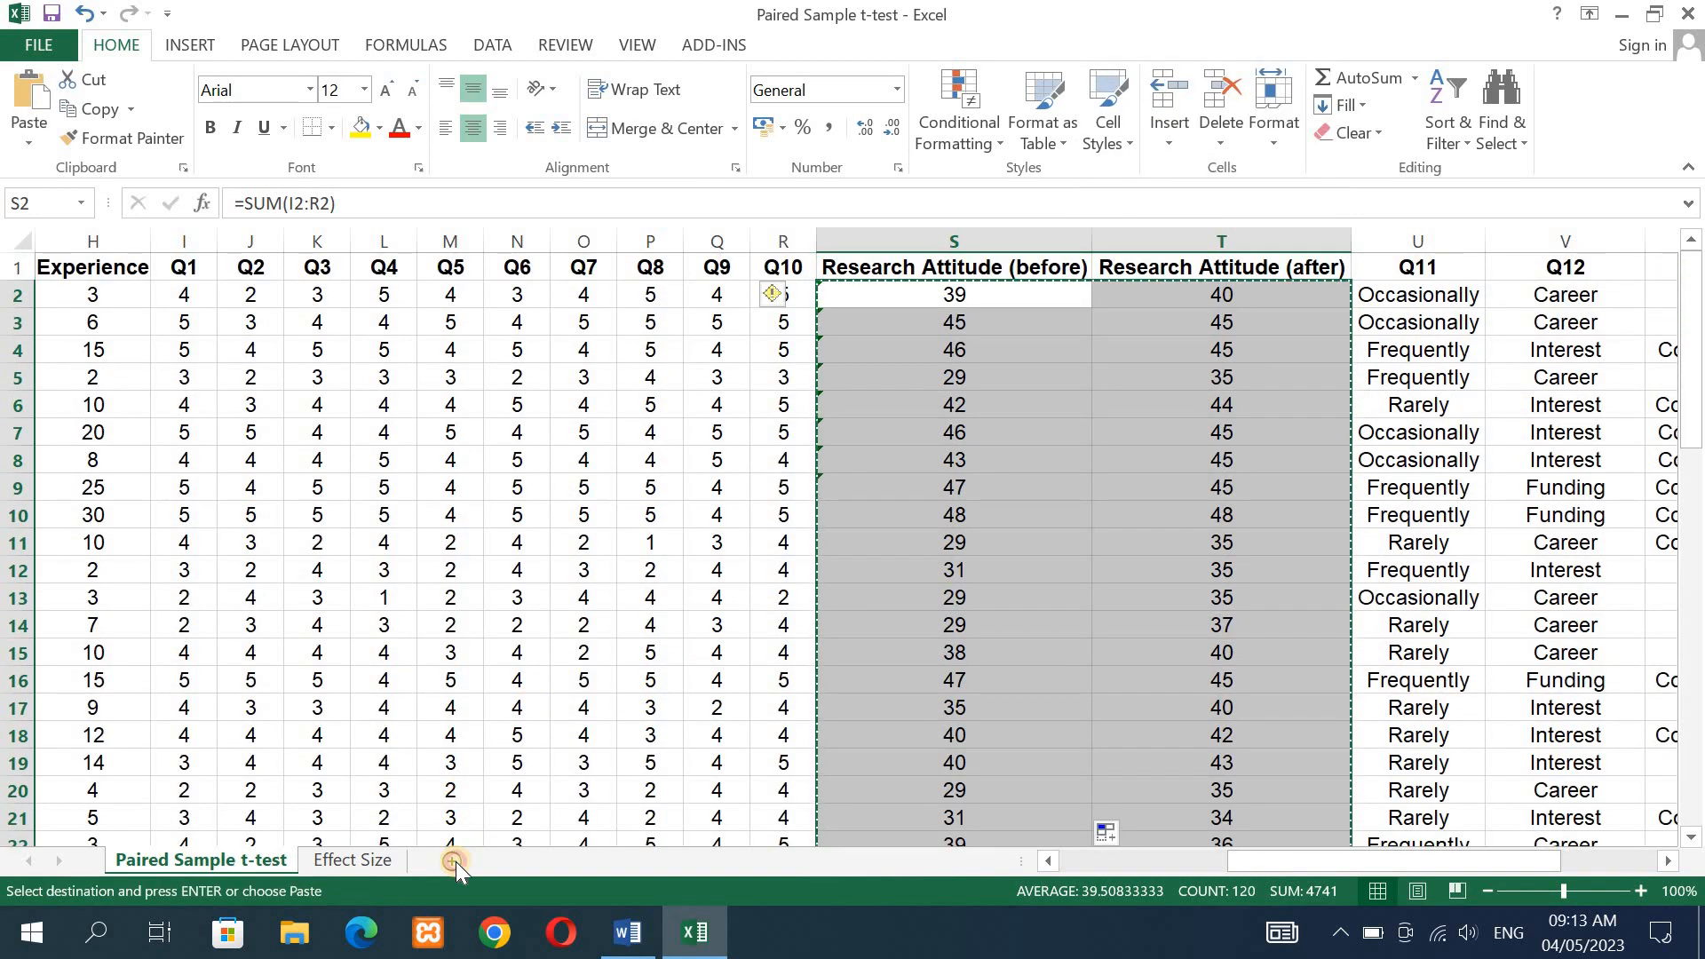
- Add a new worksheet and paste the copied scores at A2 as values with source formatting
left_click(453, 860)
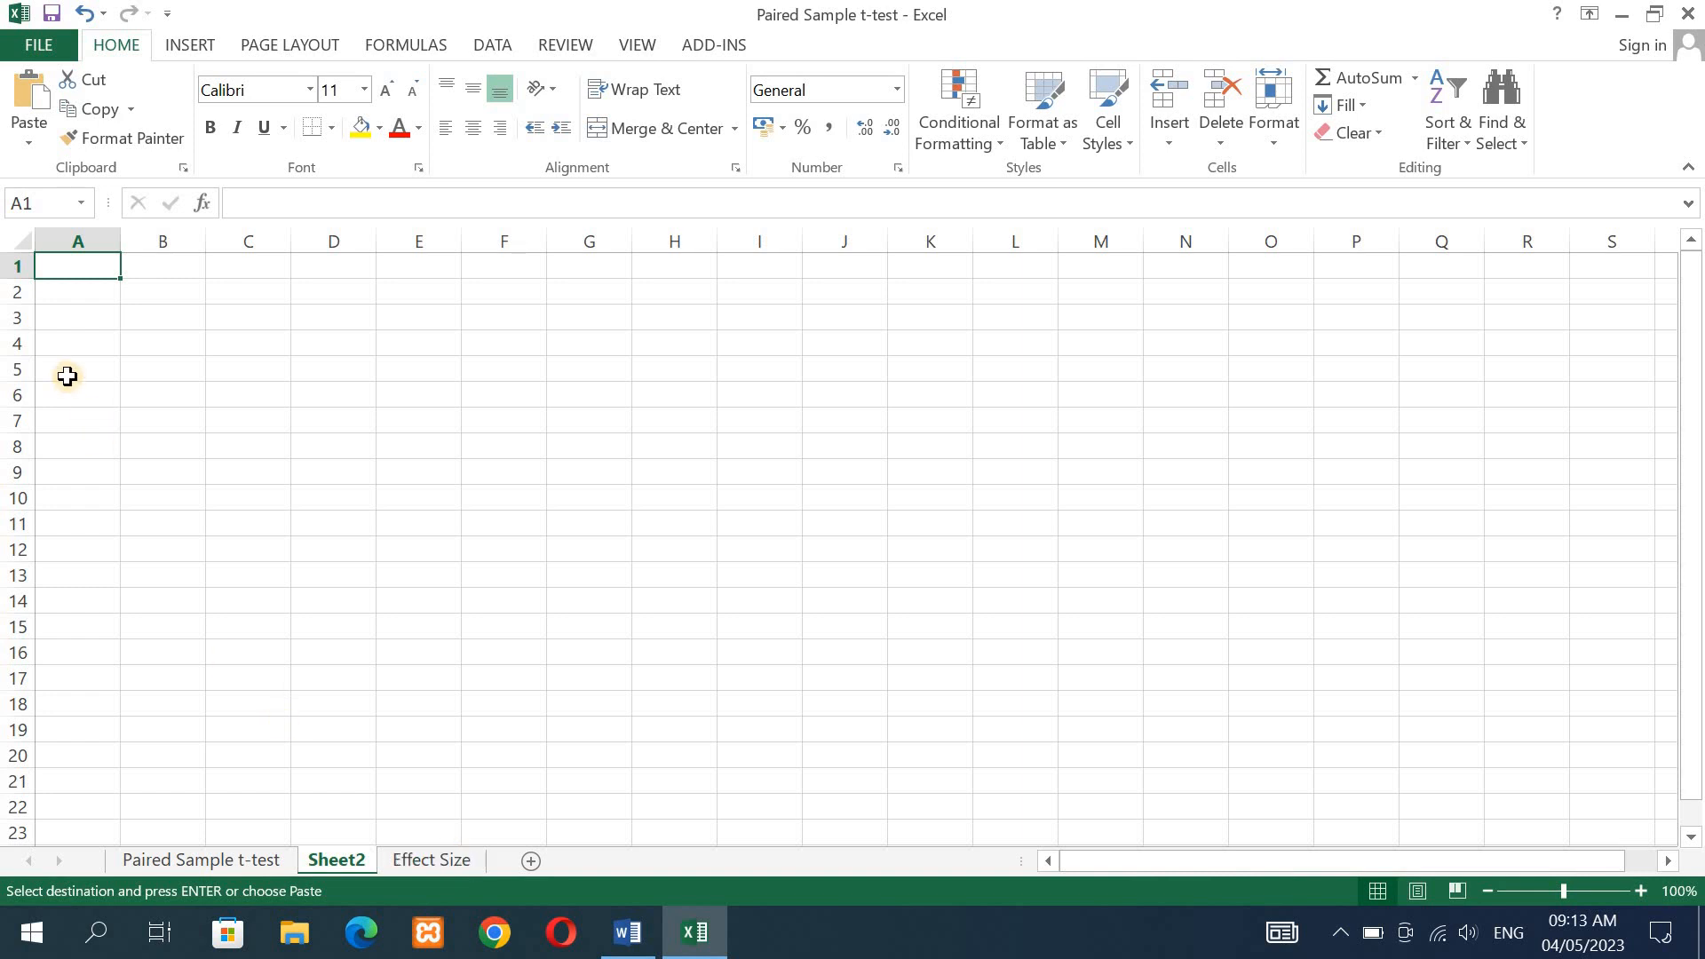
left_click(75, 294)
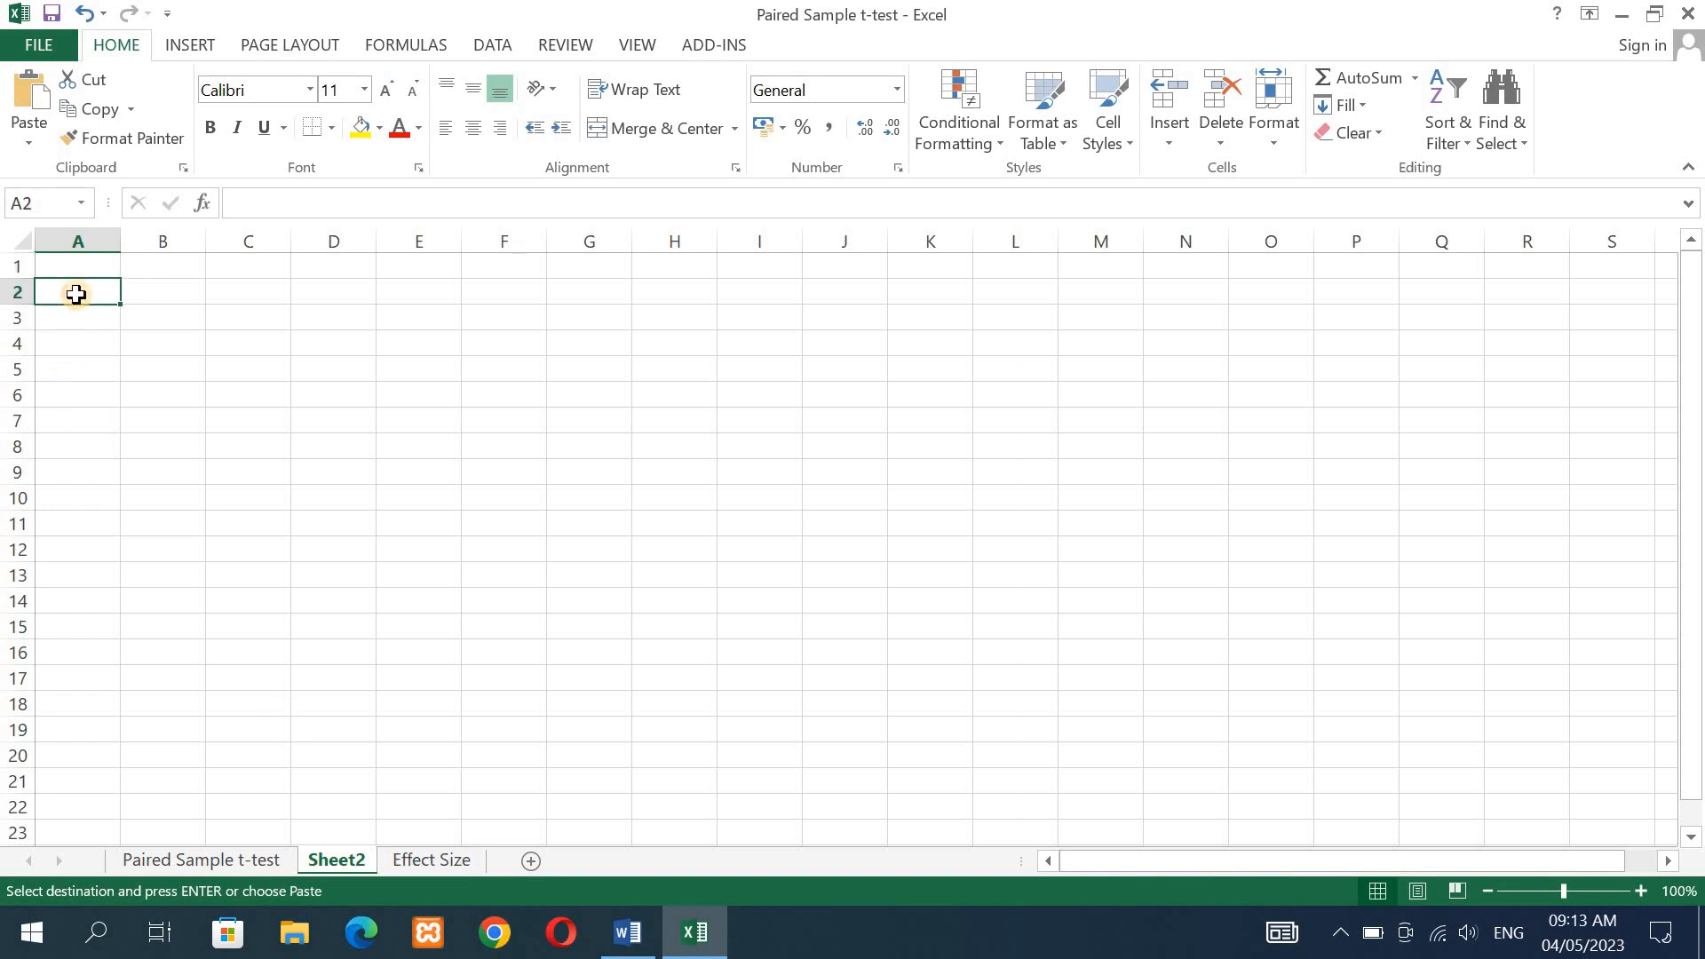
left_click(34, 135)
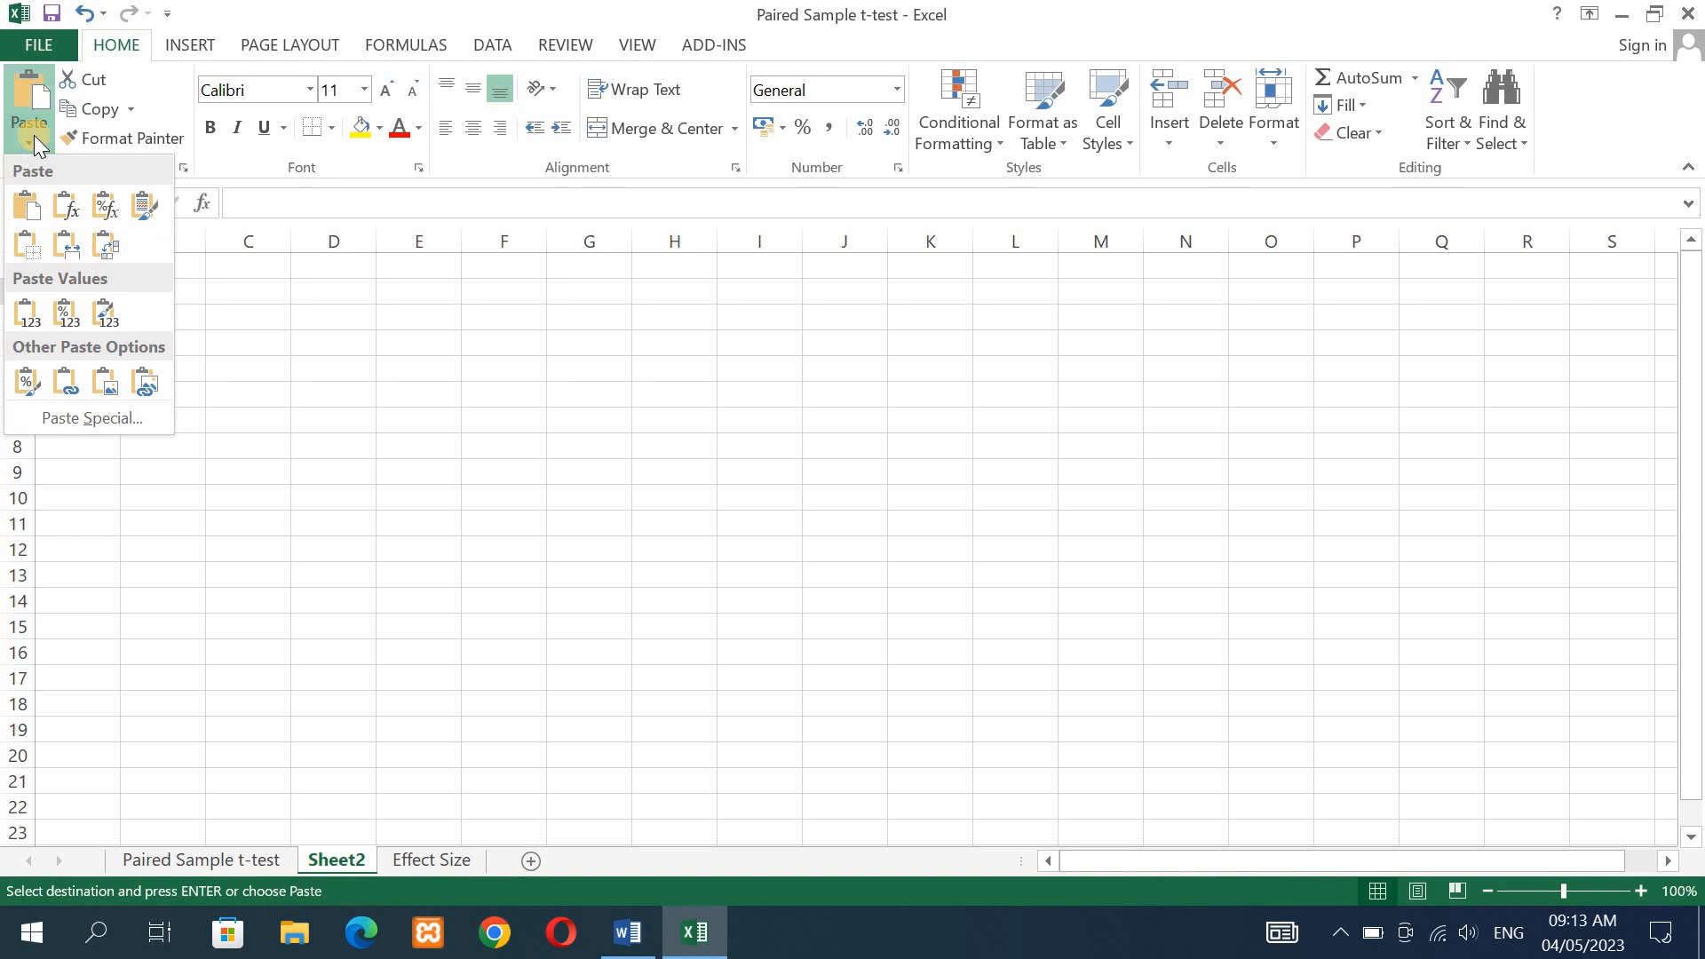
left_click(104, 305)
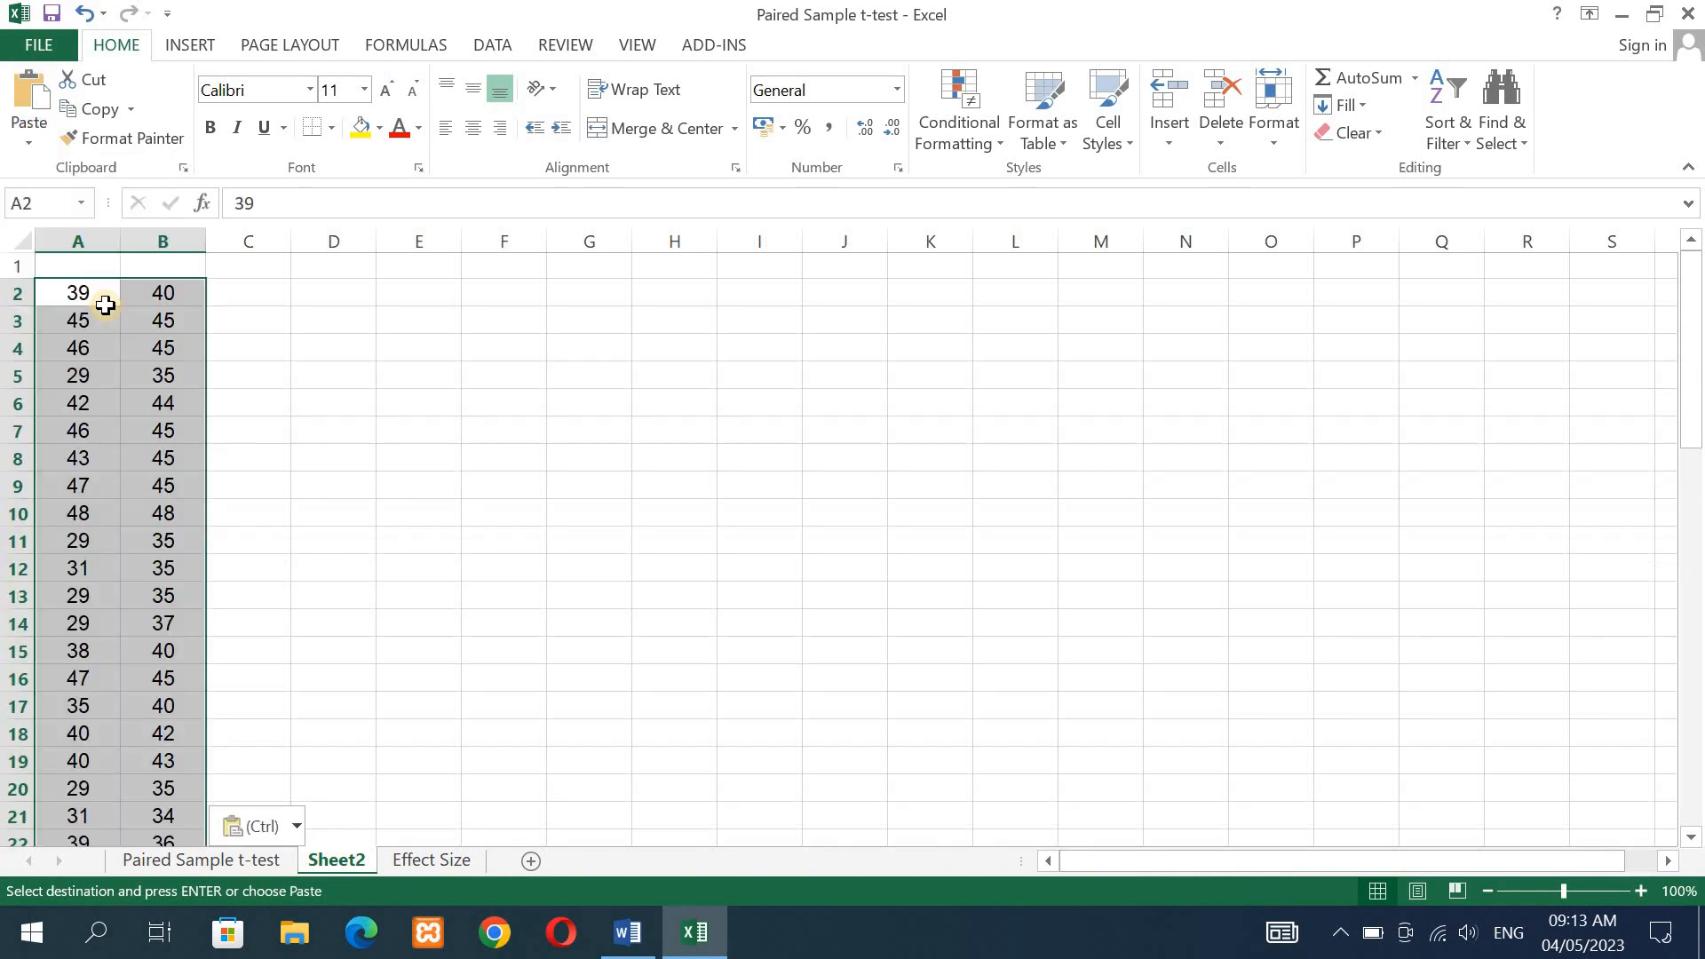
- Enter the heading "Before Training" in A1 and widen column A to fit it
left_click(87, 265)
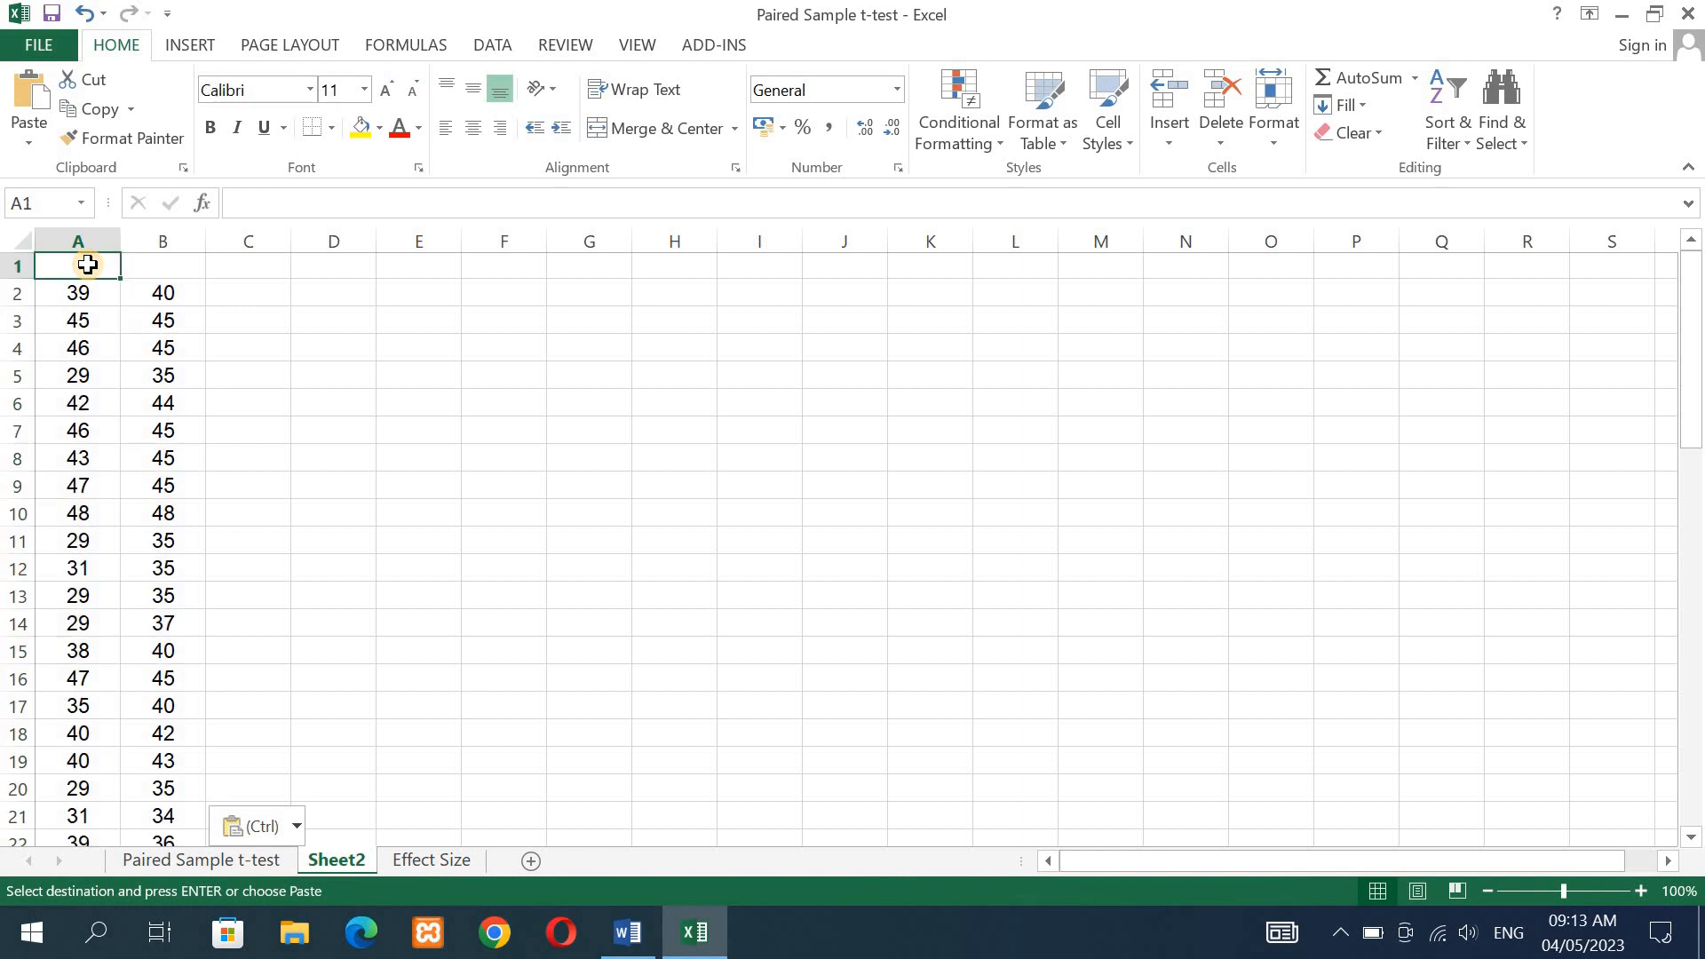
type("Bef")
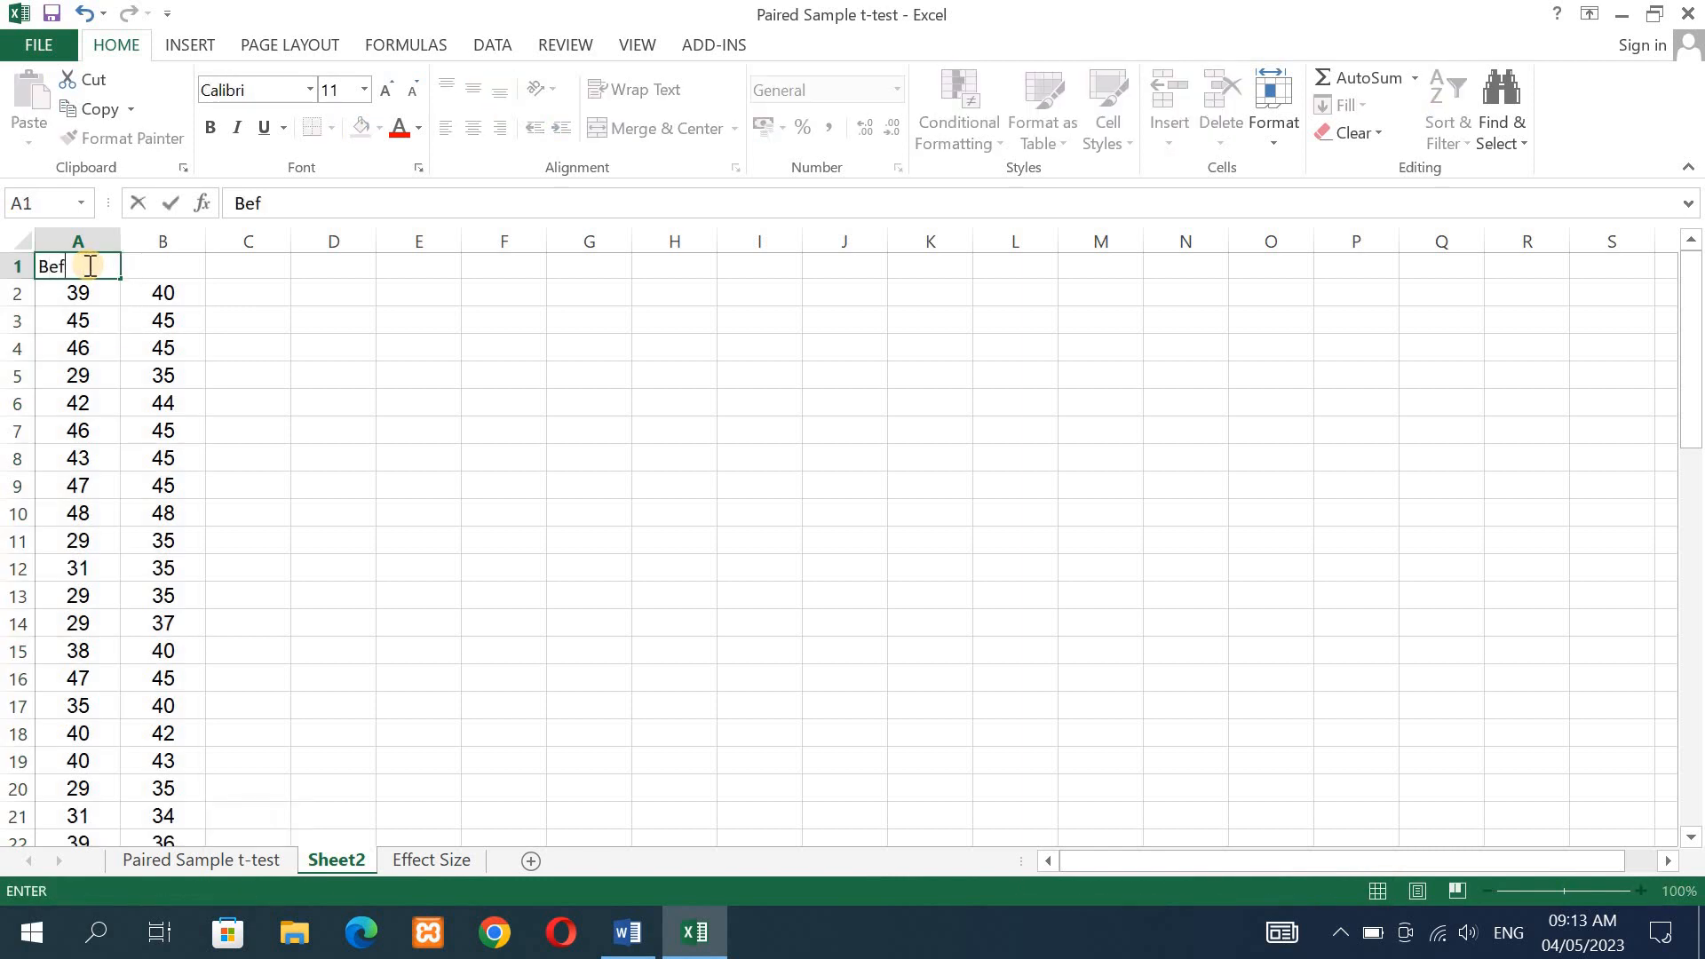
type("ore Training")
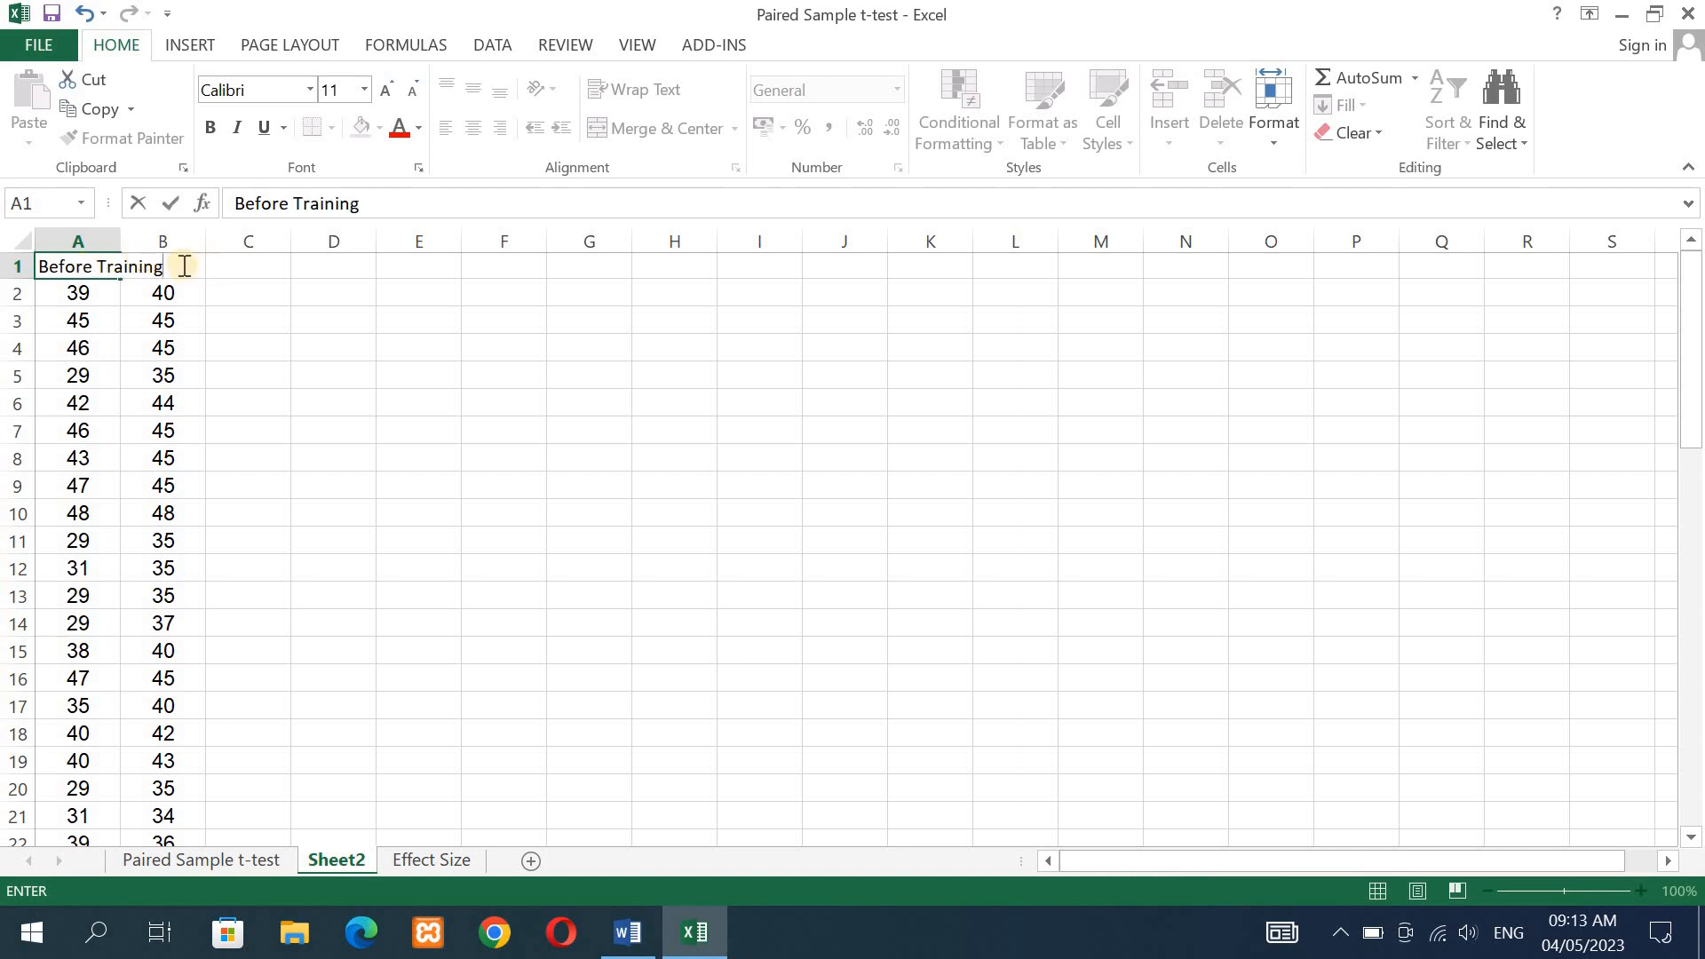
left_click(115, 240)
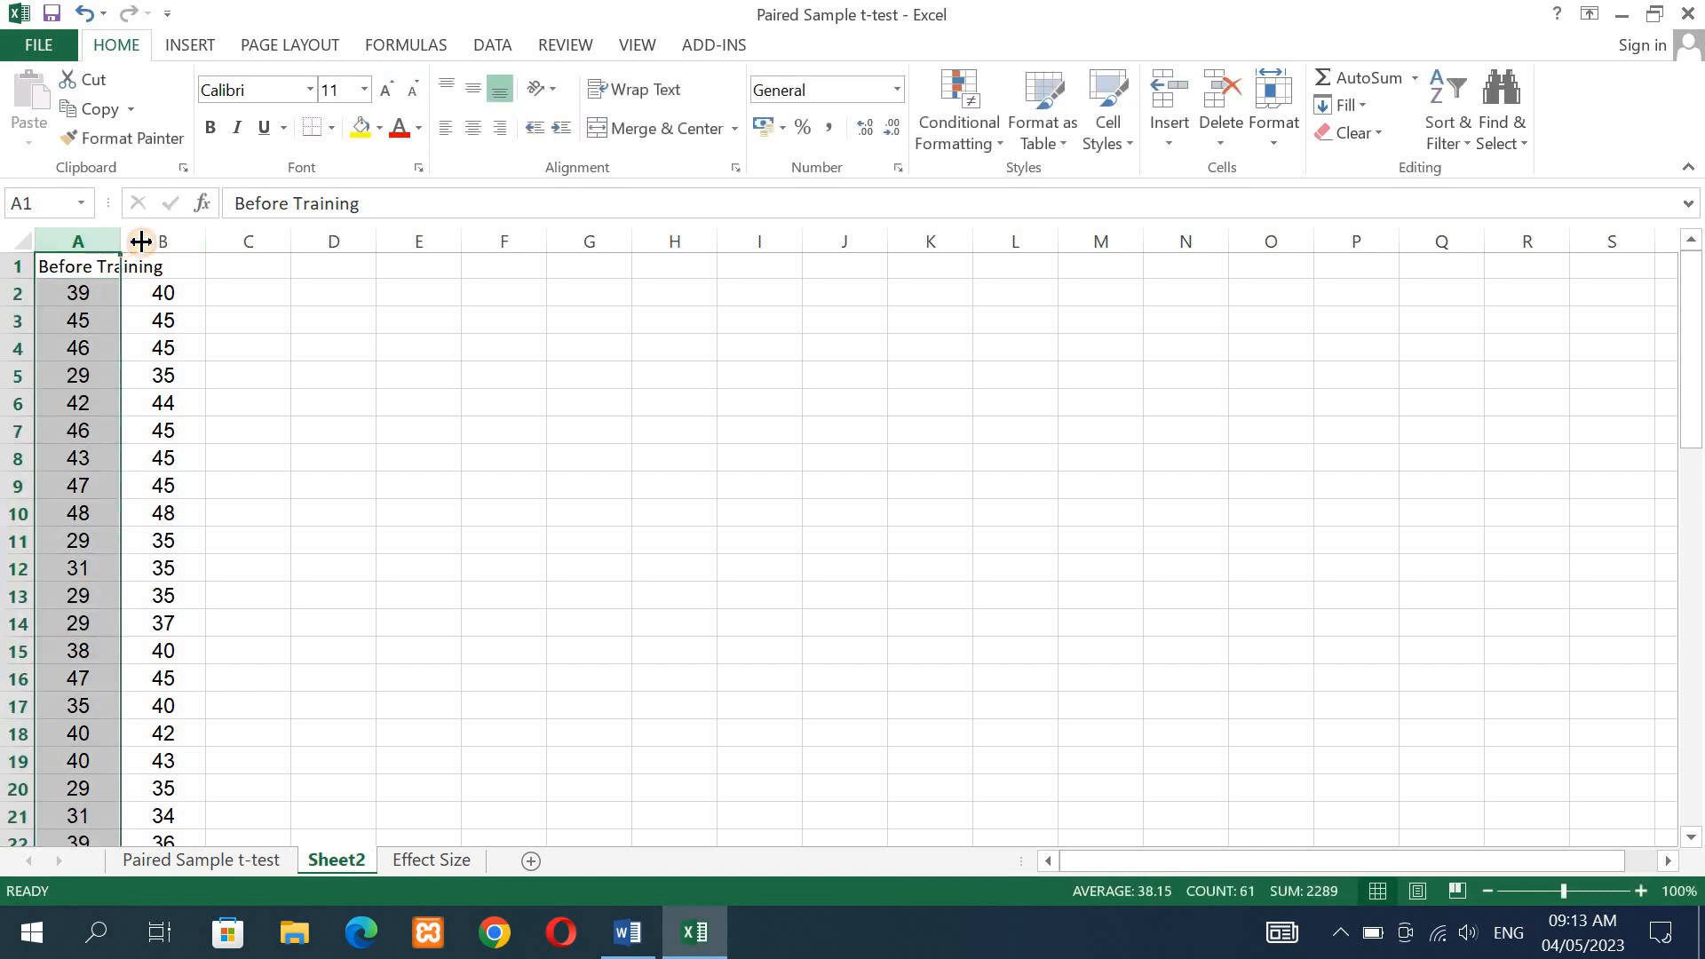
left_click_drag(140, 241, 184, 246)
- Enter the heading "After Training" in B1 and widen column B to fit it
left_click(231, 270)
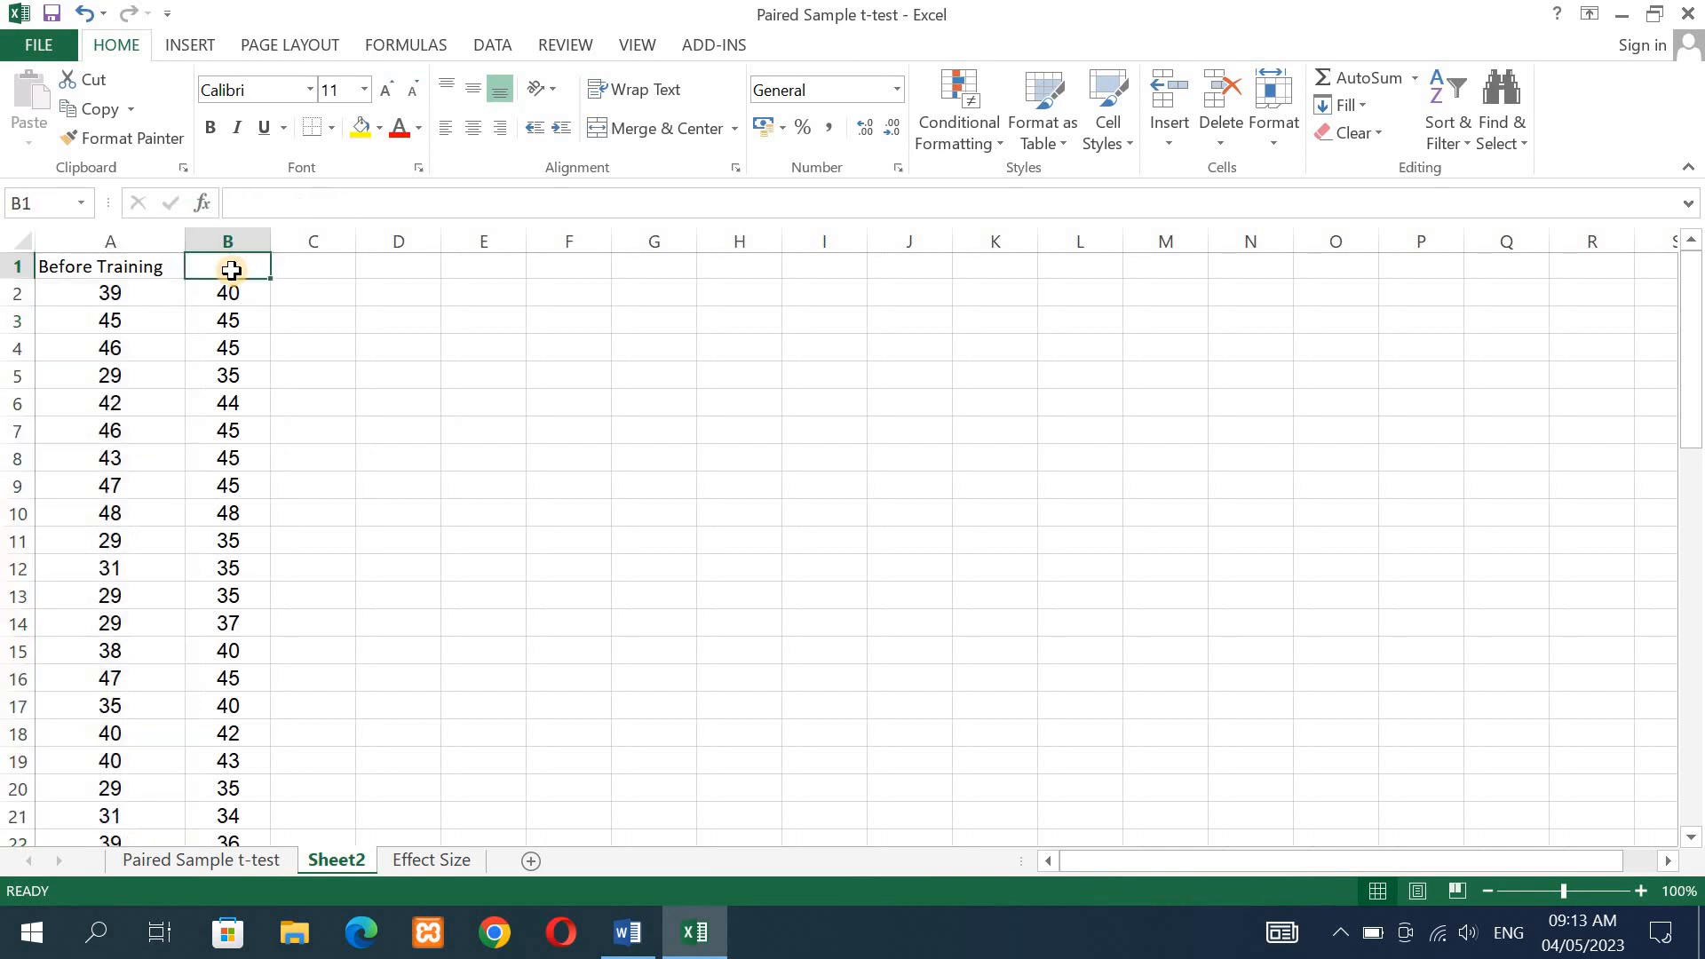
type("After")
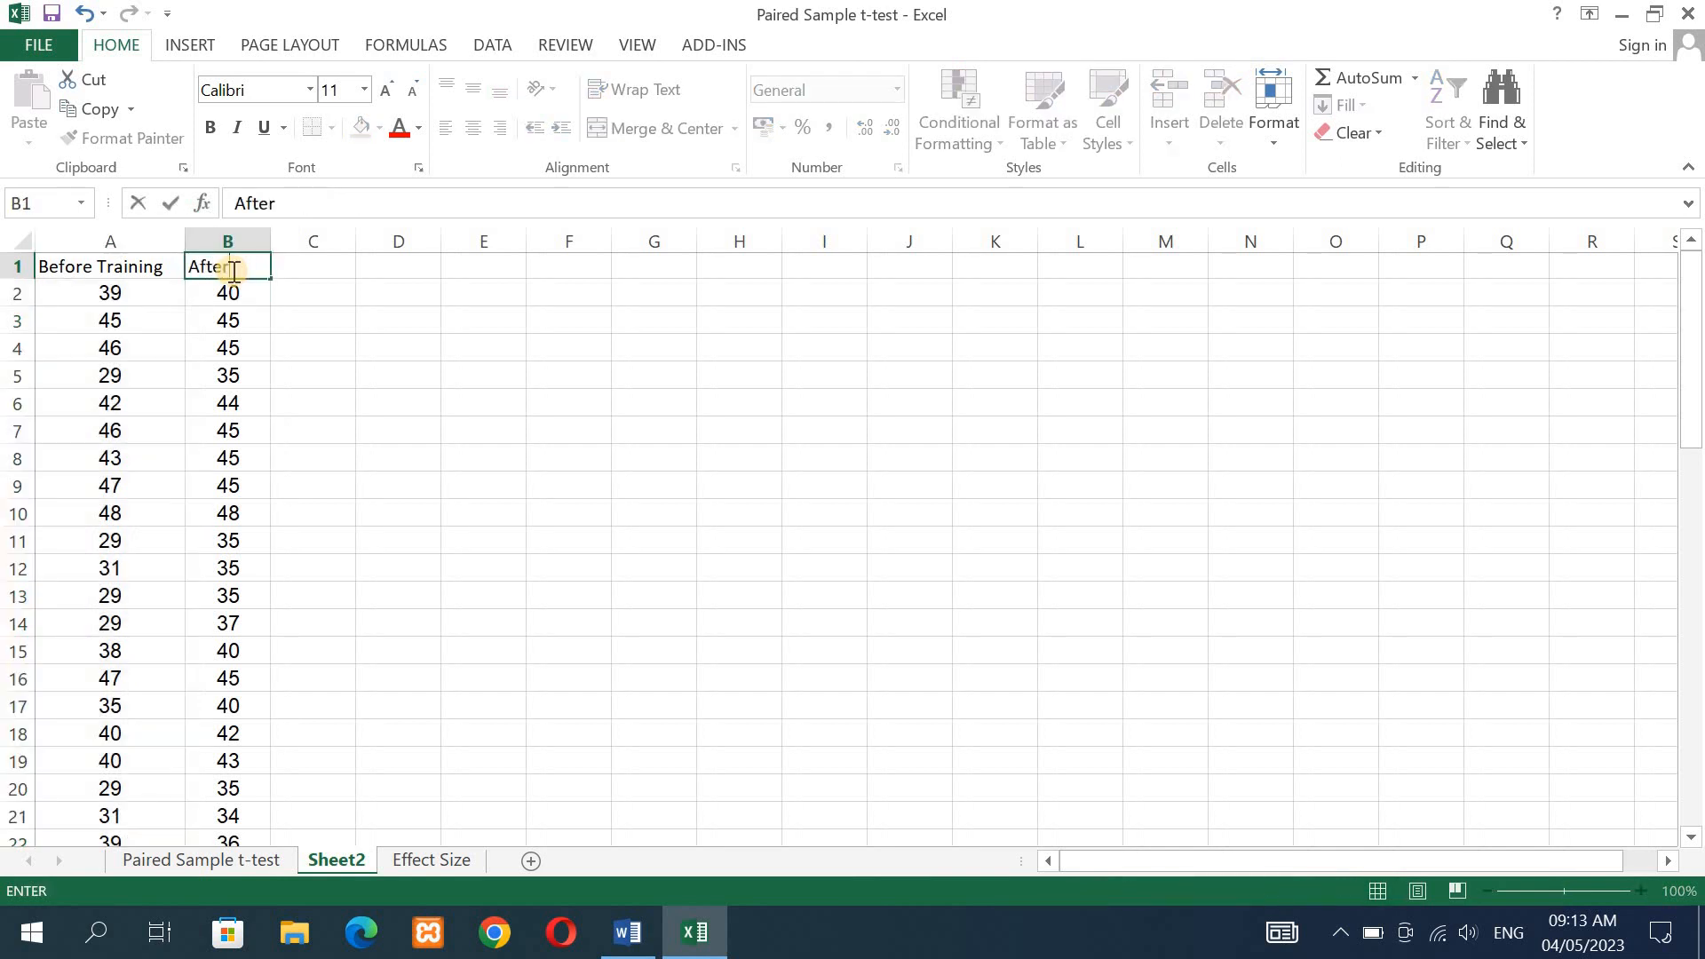
type(" Training")
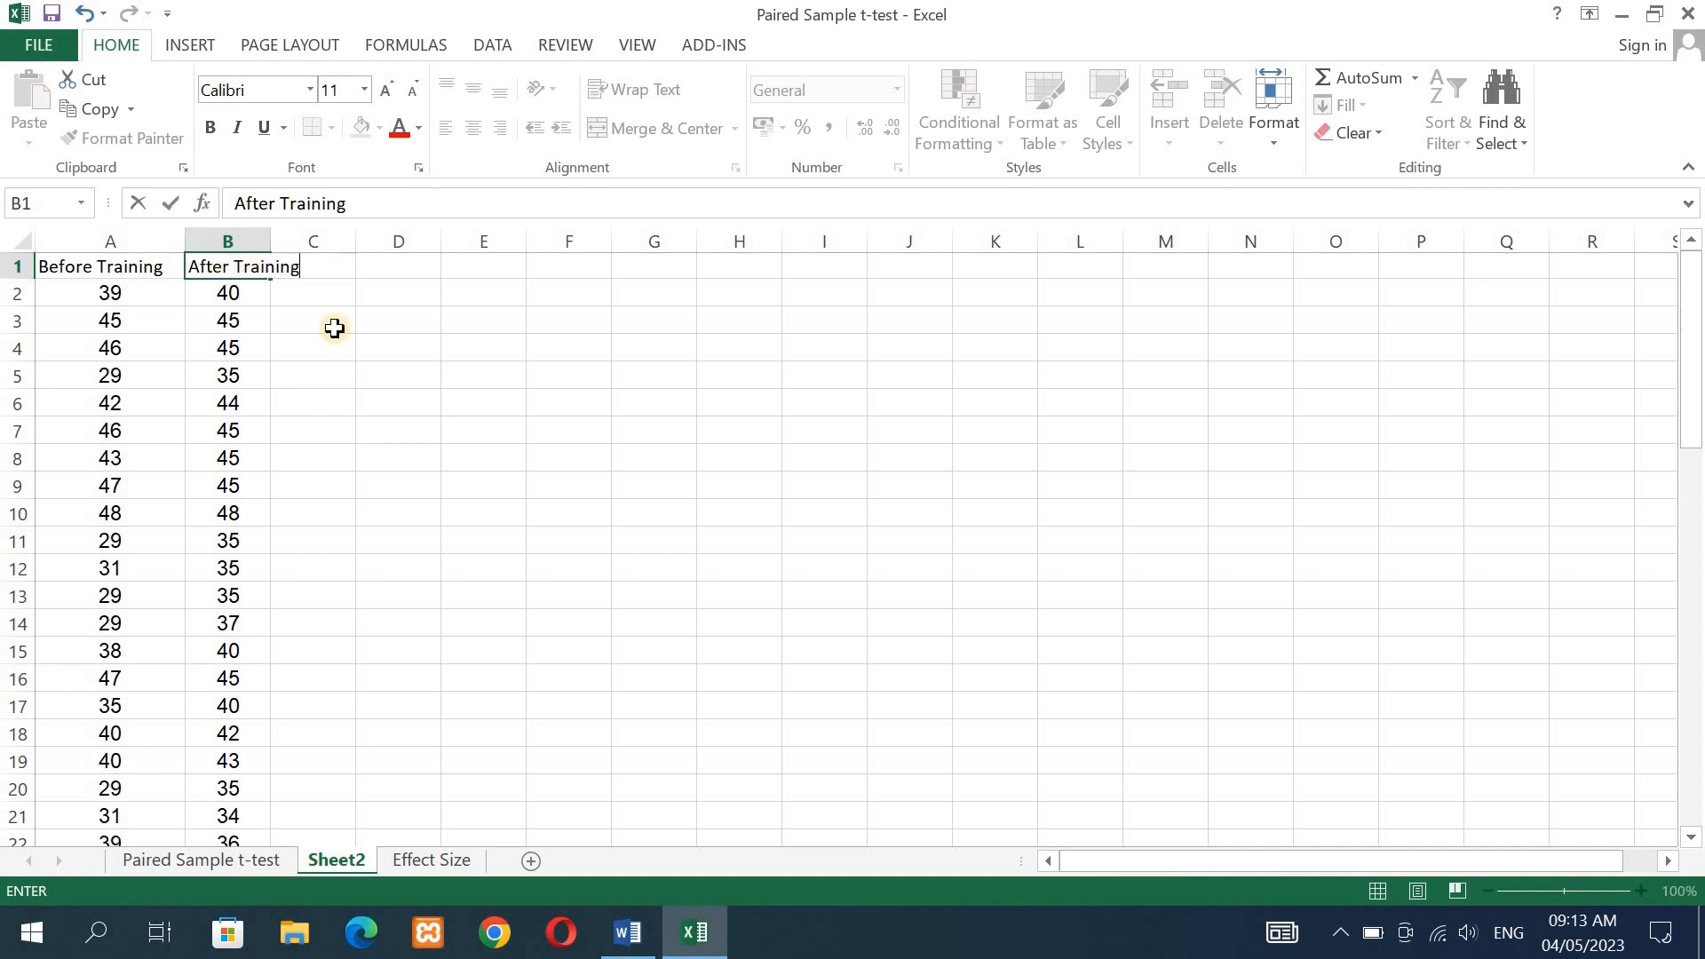
left_click(265, 235)
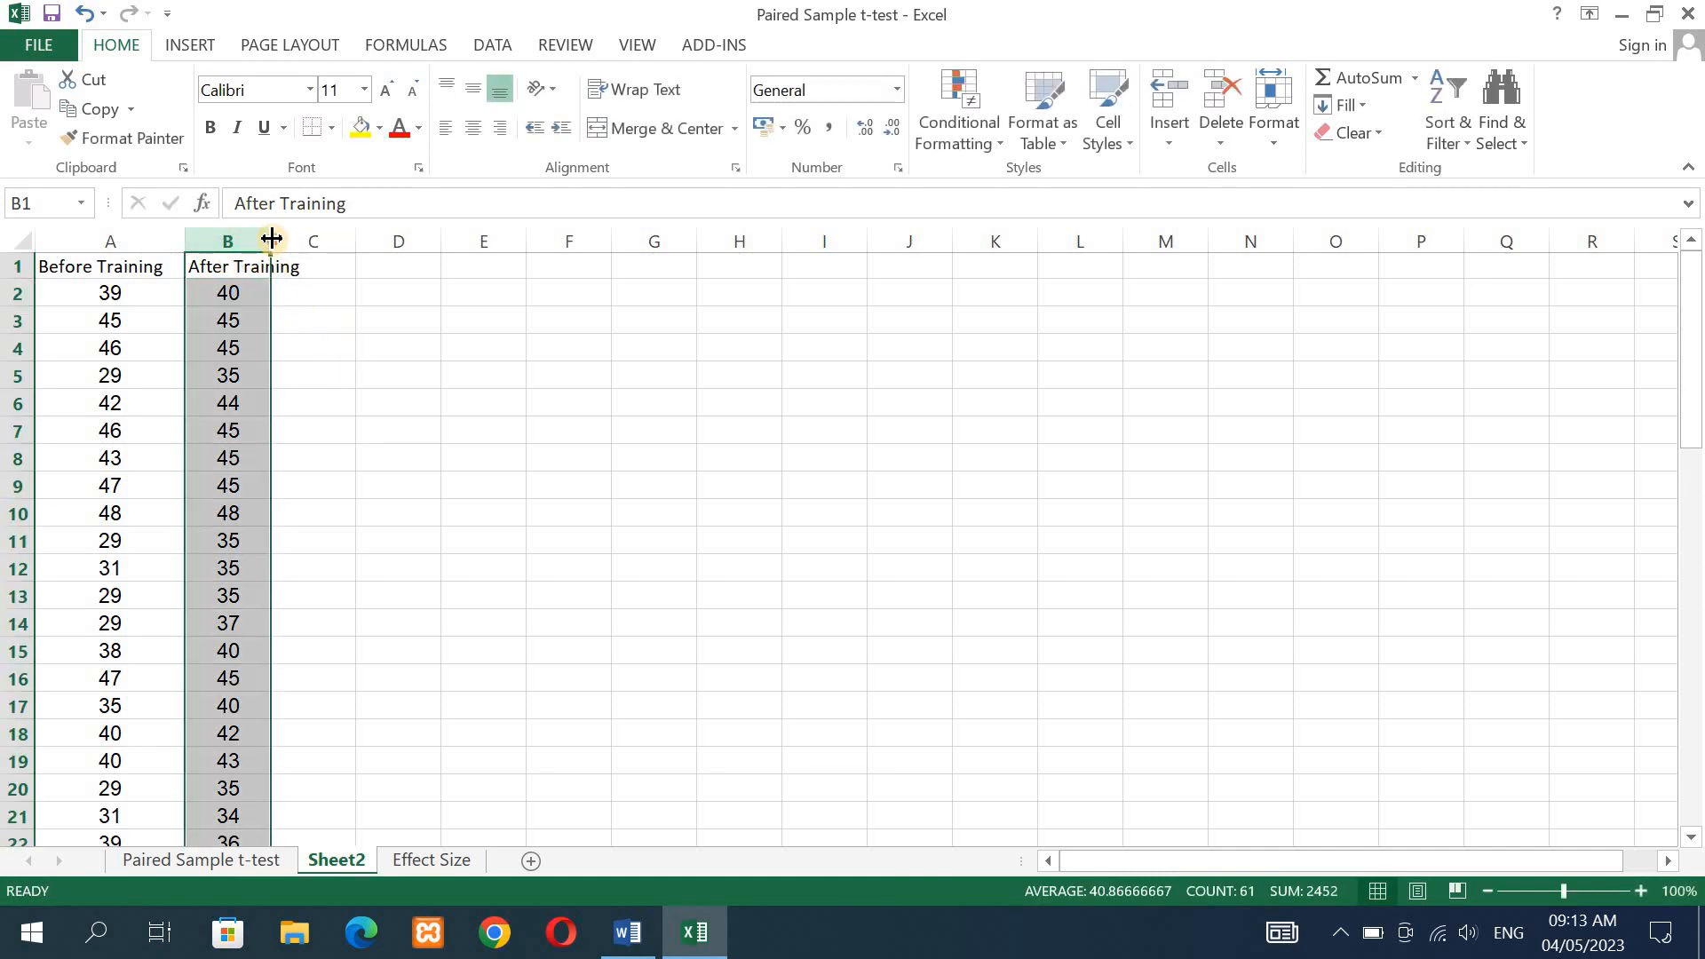
left_click_drag(270, 238, 318, 238)
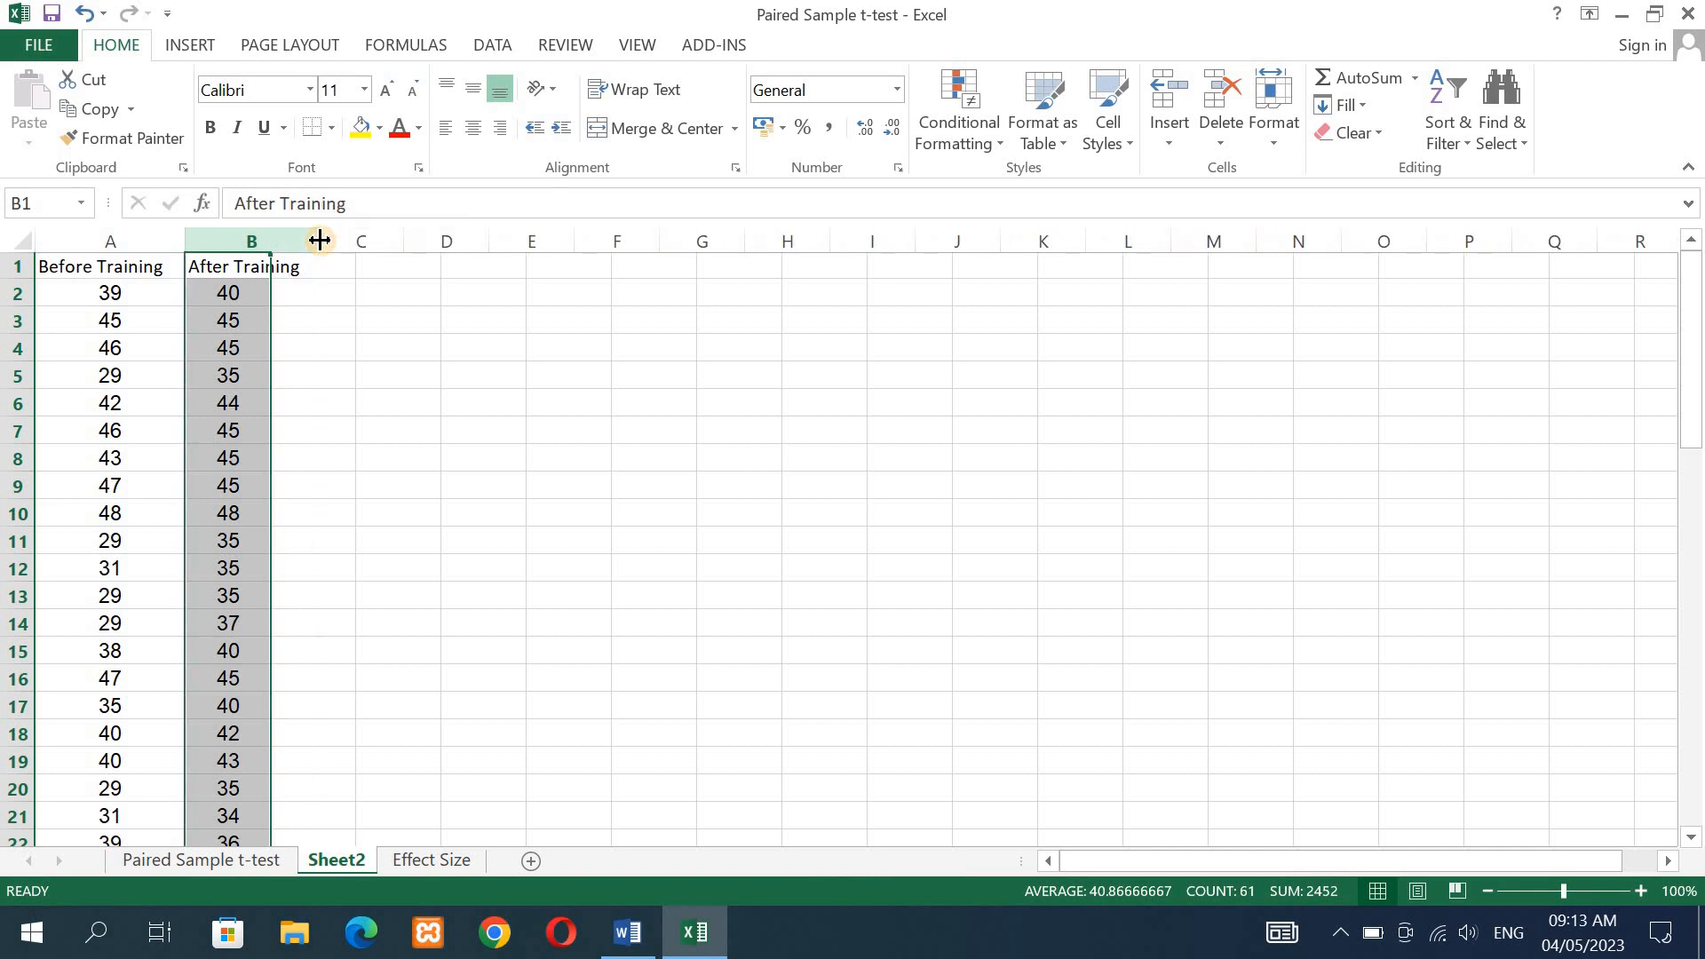
- Make the A1 heading bold at font size 12 and copy its formatting to the B1 heading
left_click(135, 266)
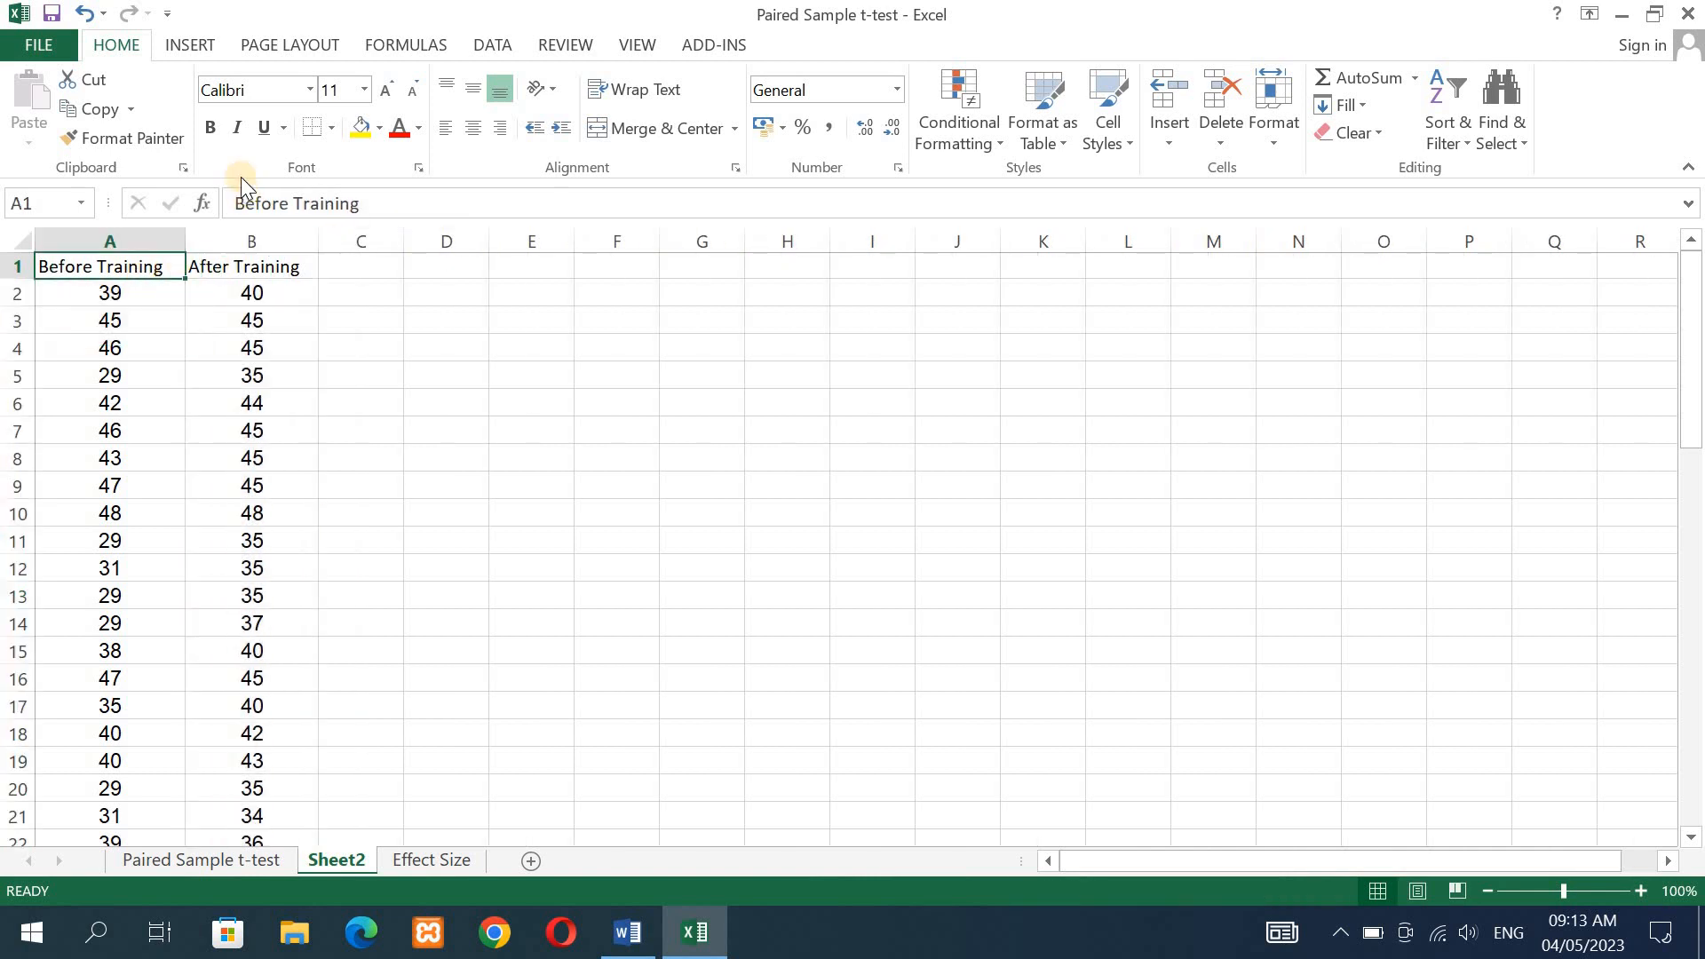
left_click(213, 129)
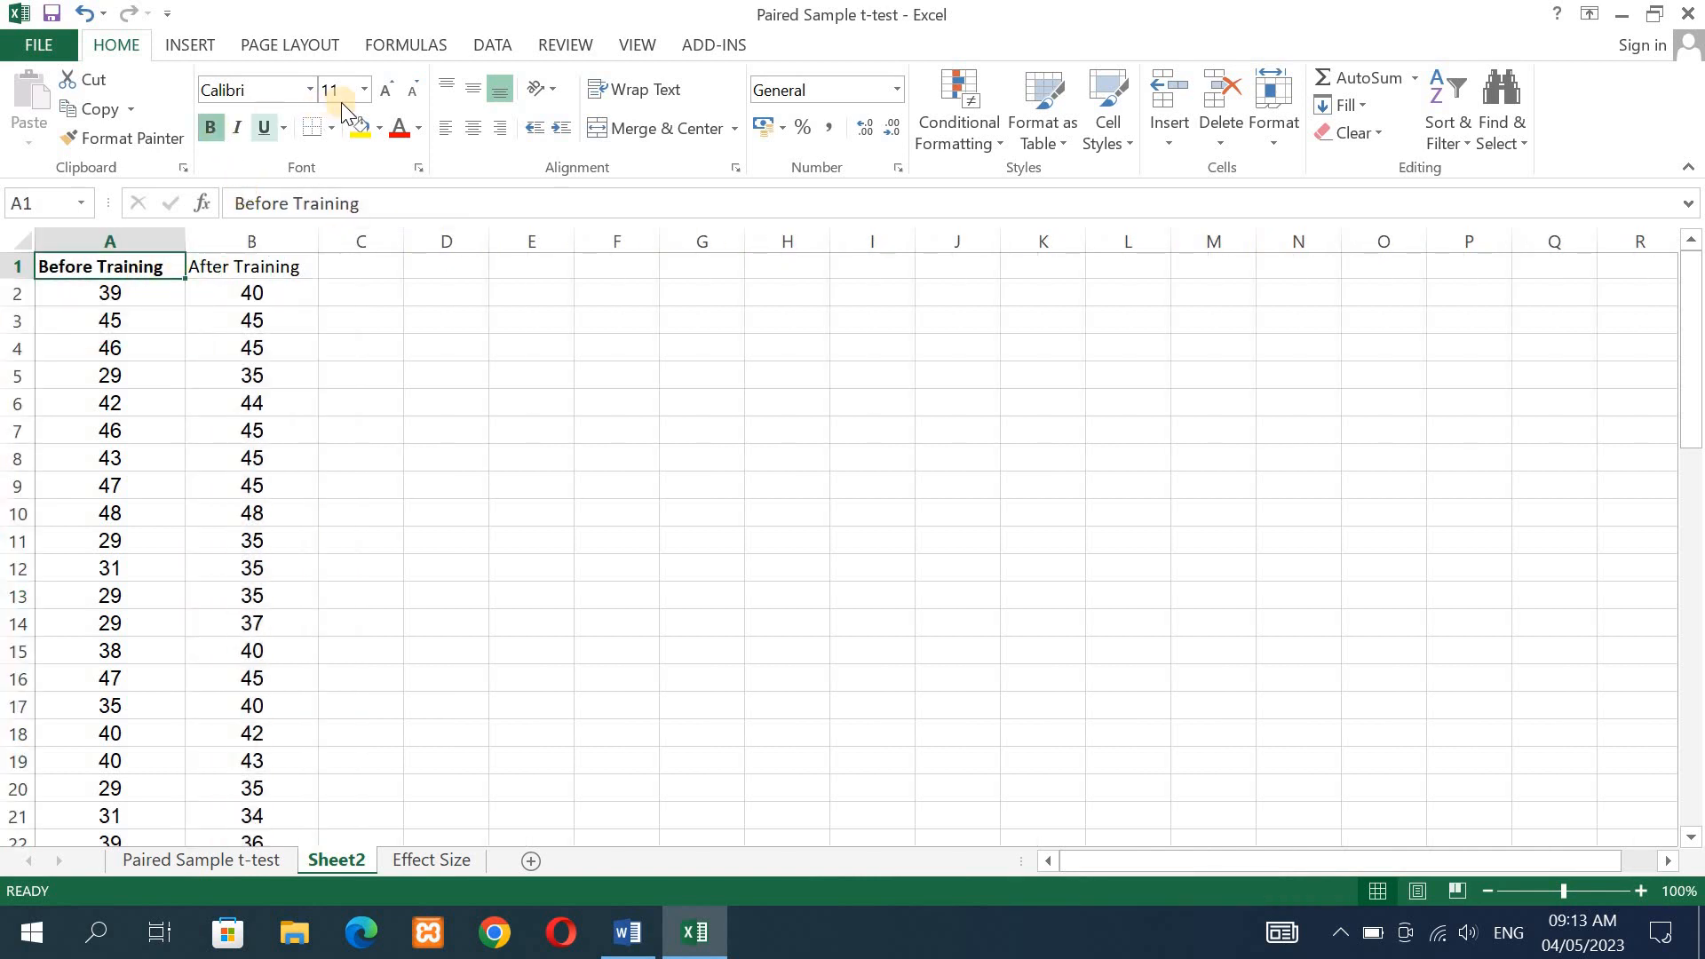
left_click(366, 88)
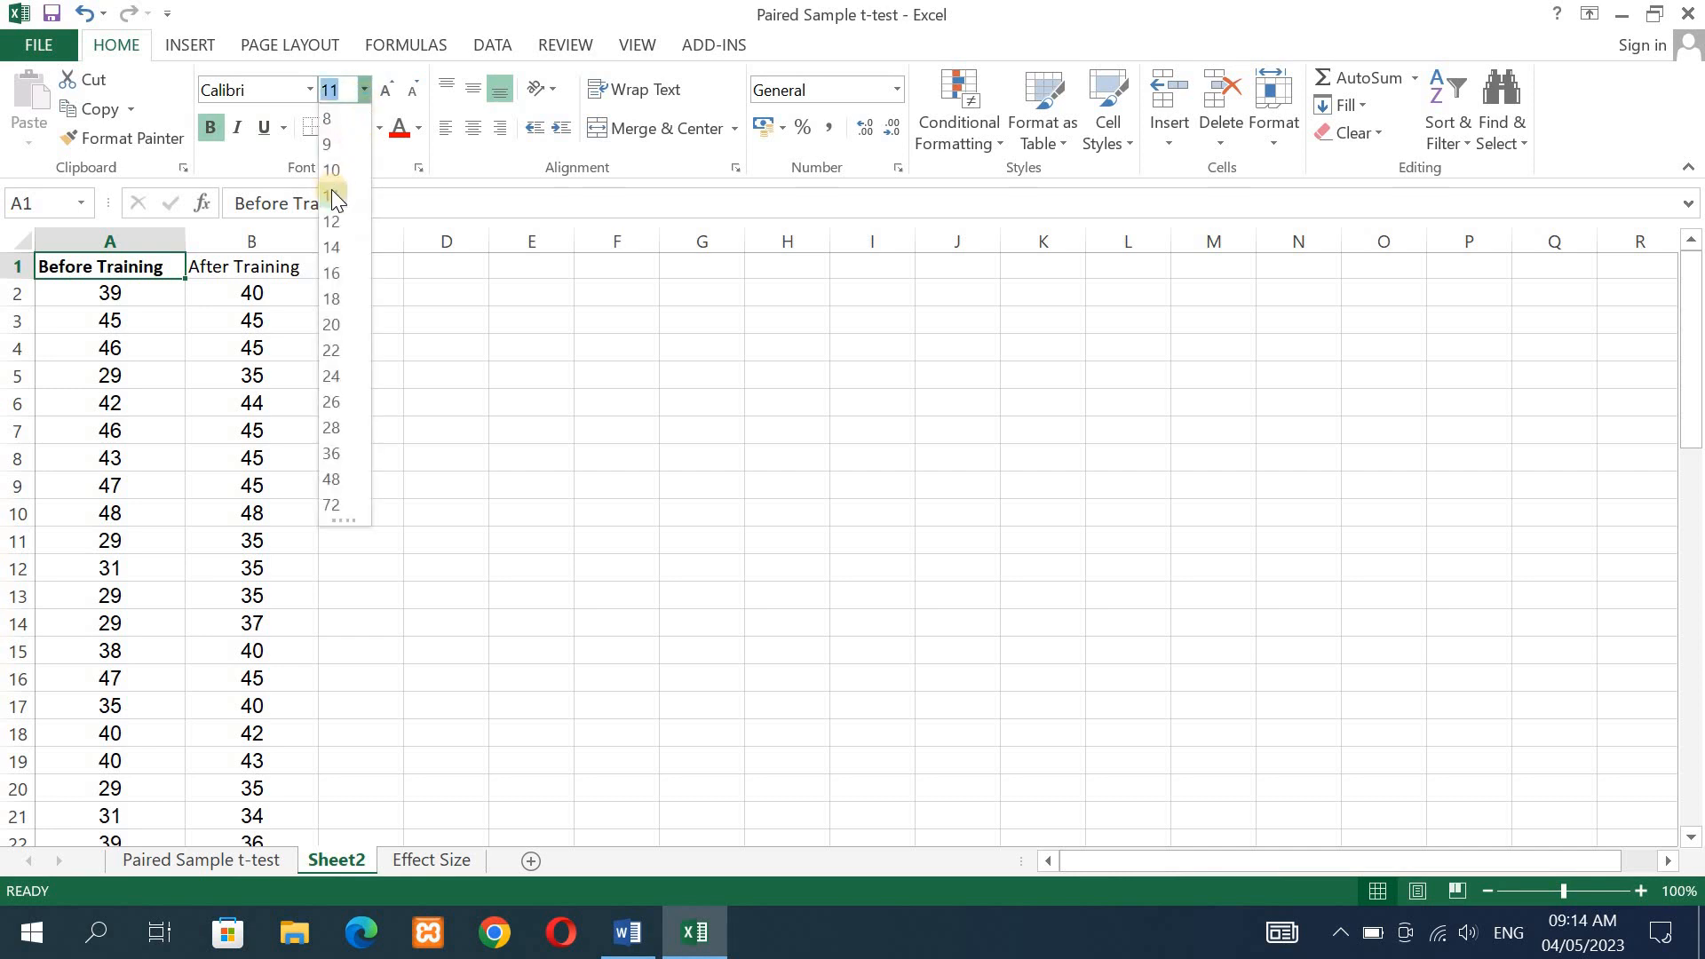
left_click(333, 220)
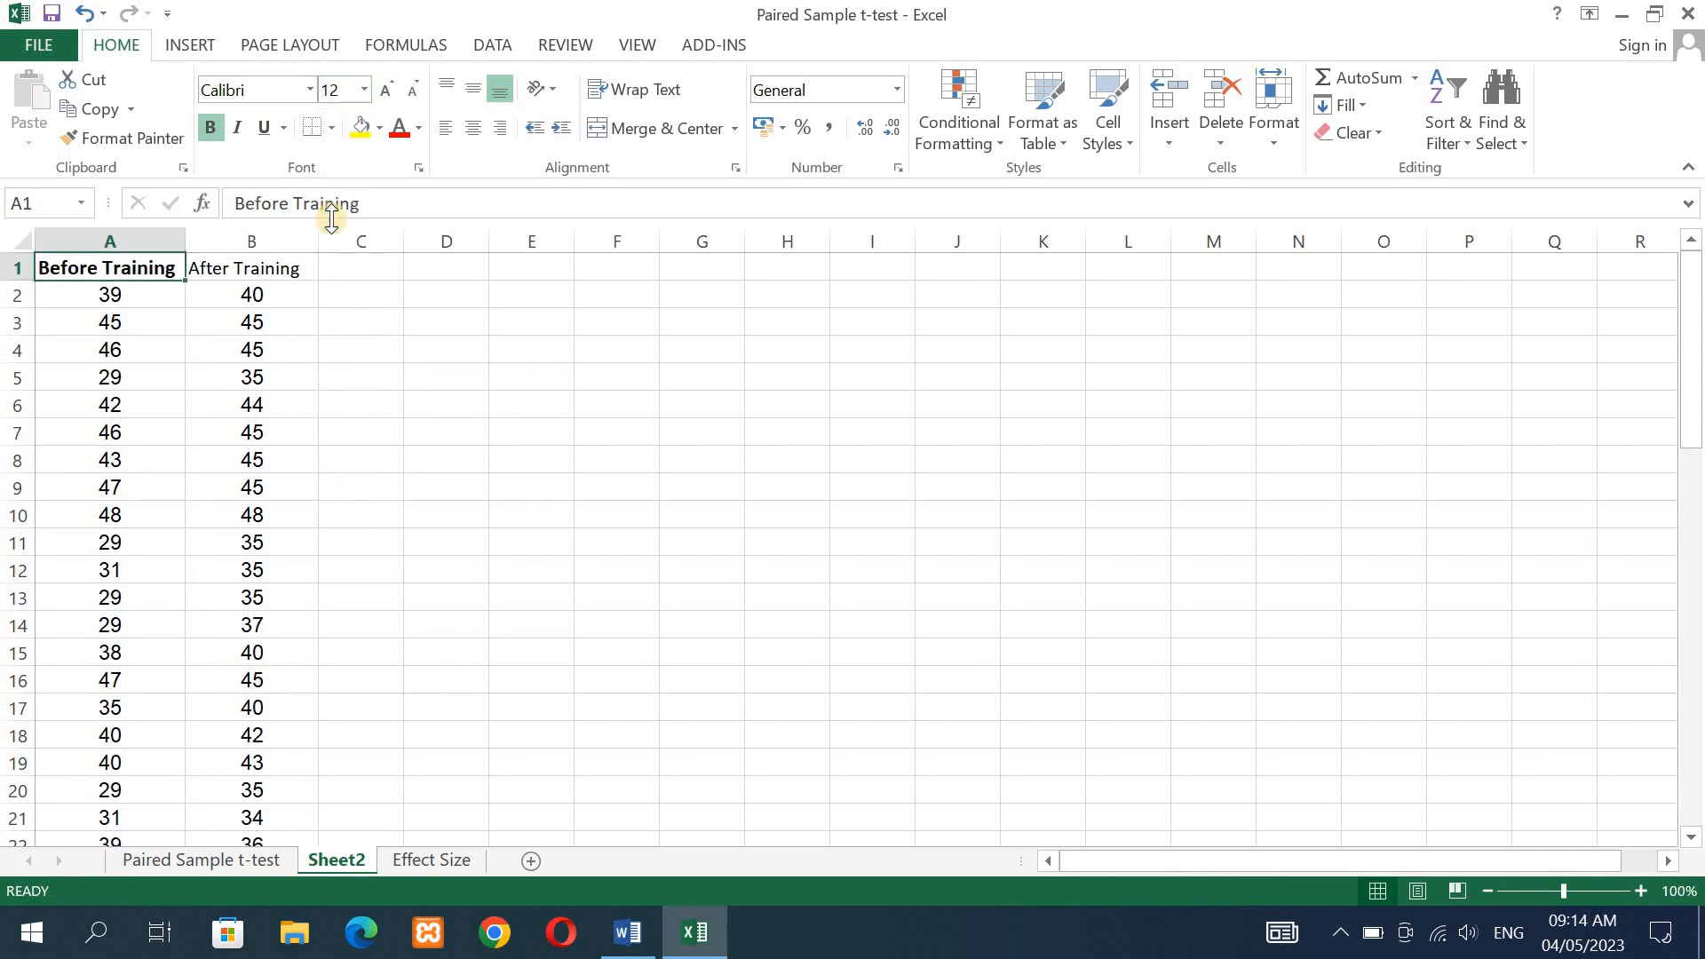
left_click(114, 141)
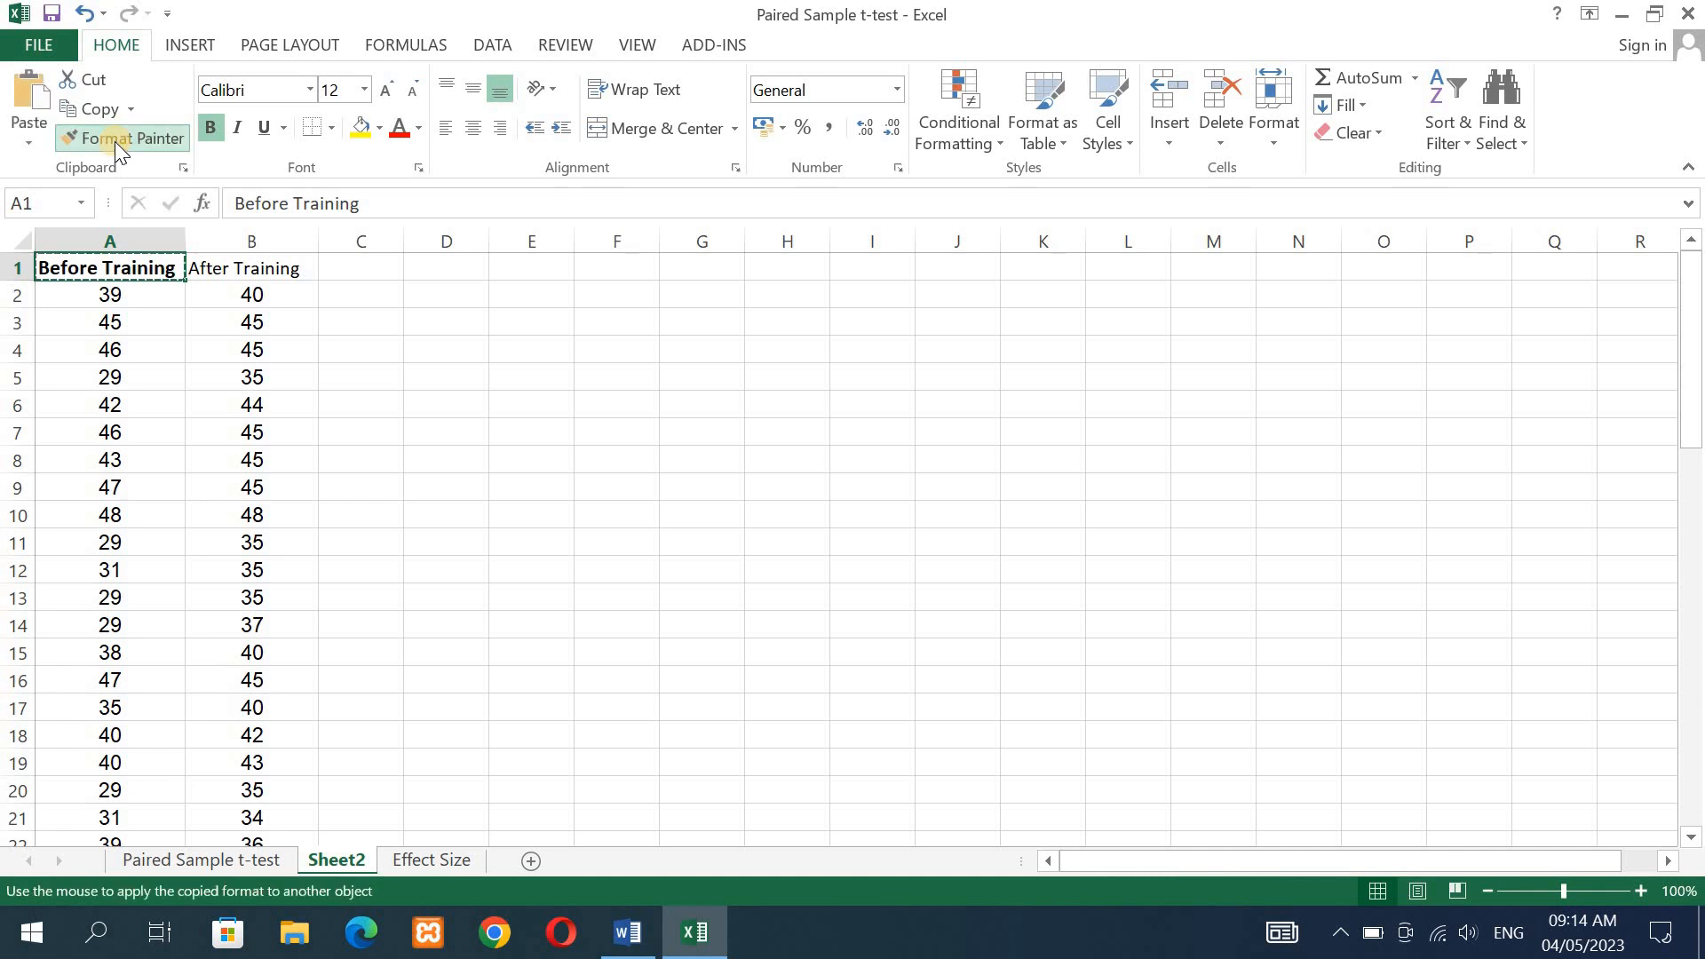
left_click(241, 267)
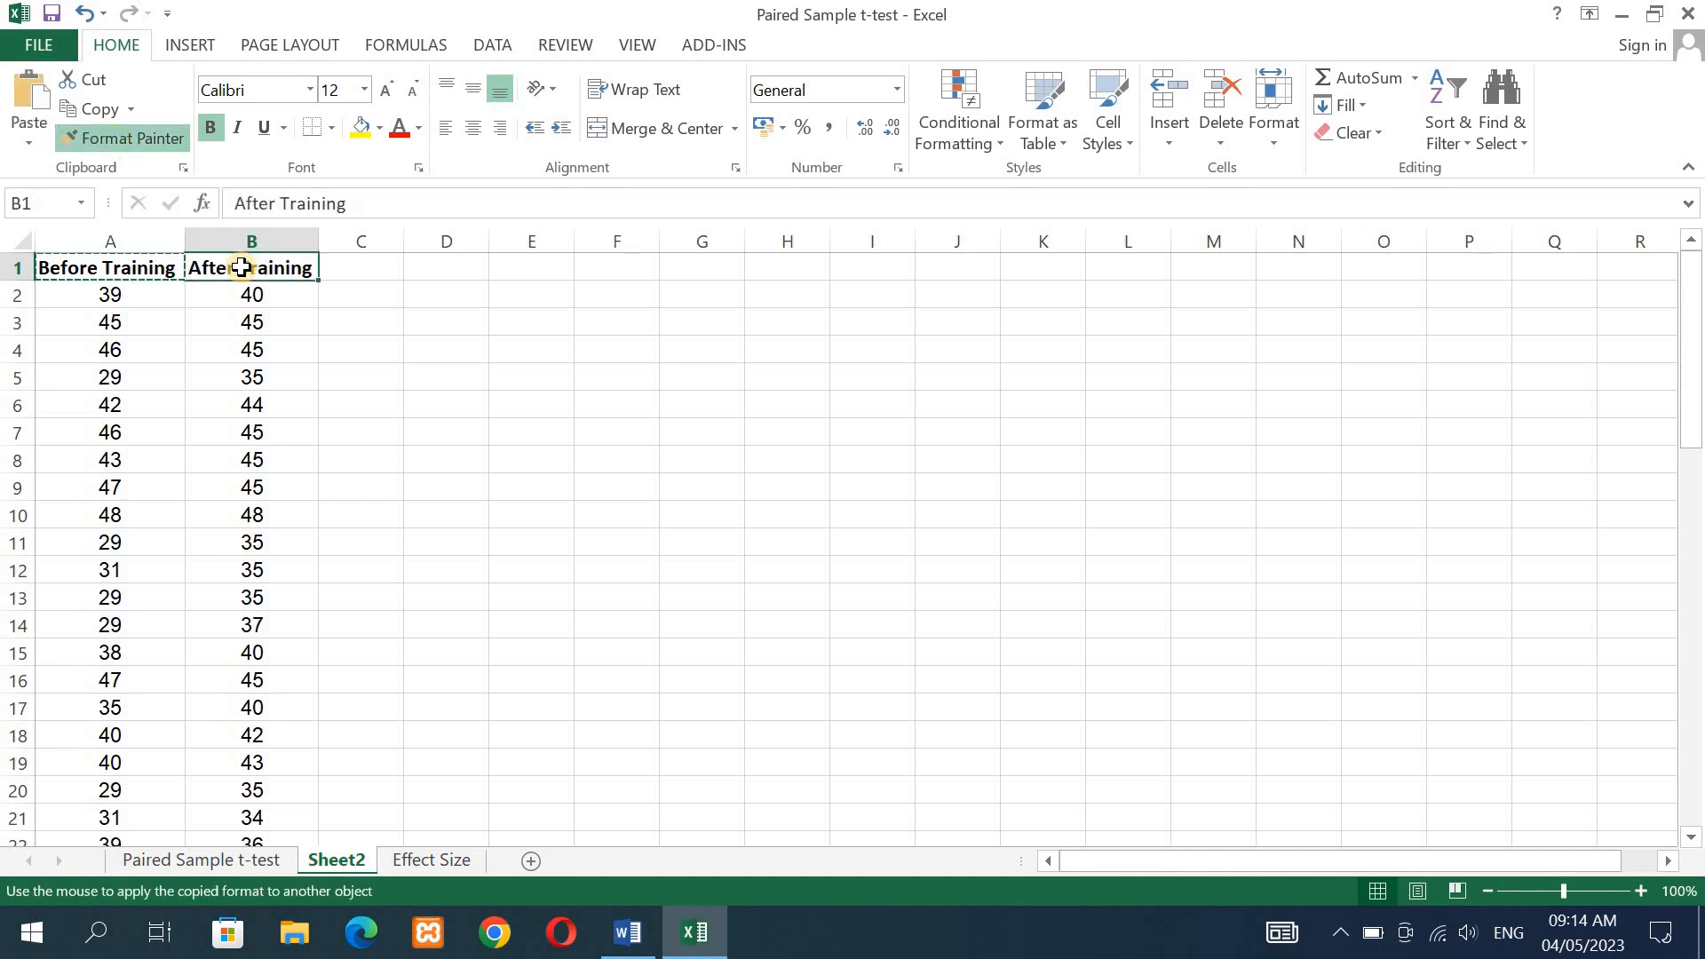
left_click(371, 277)
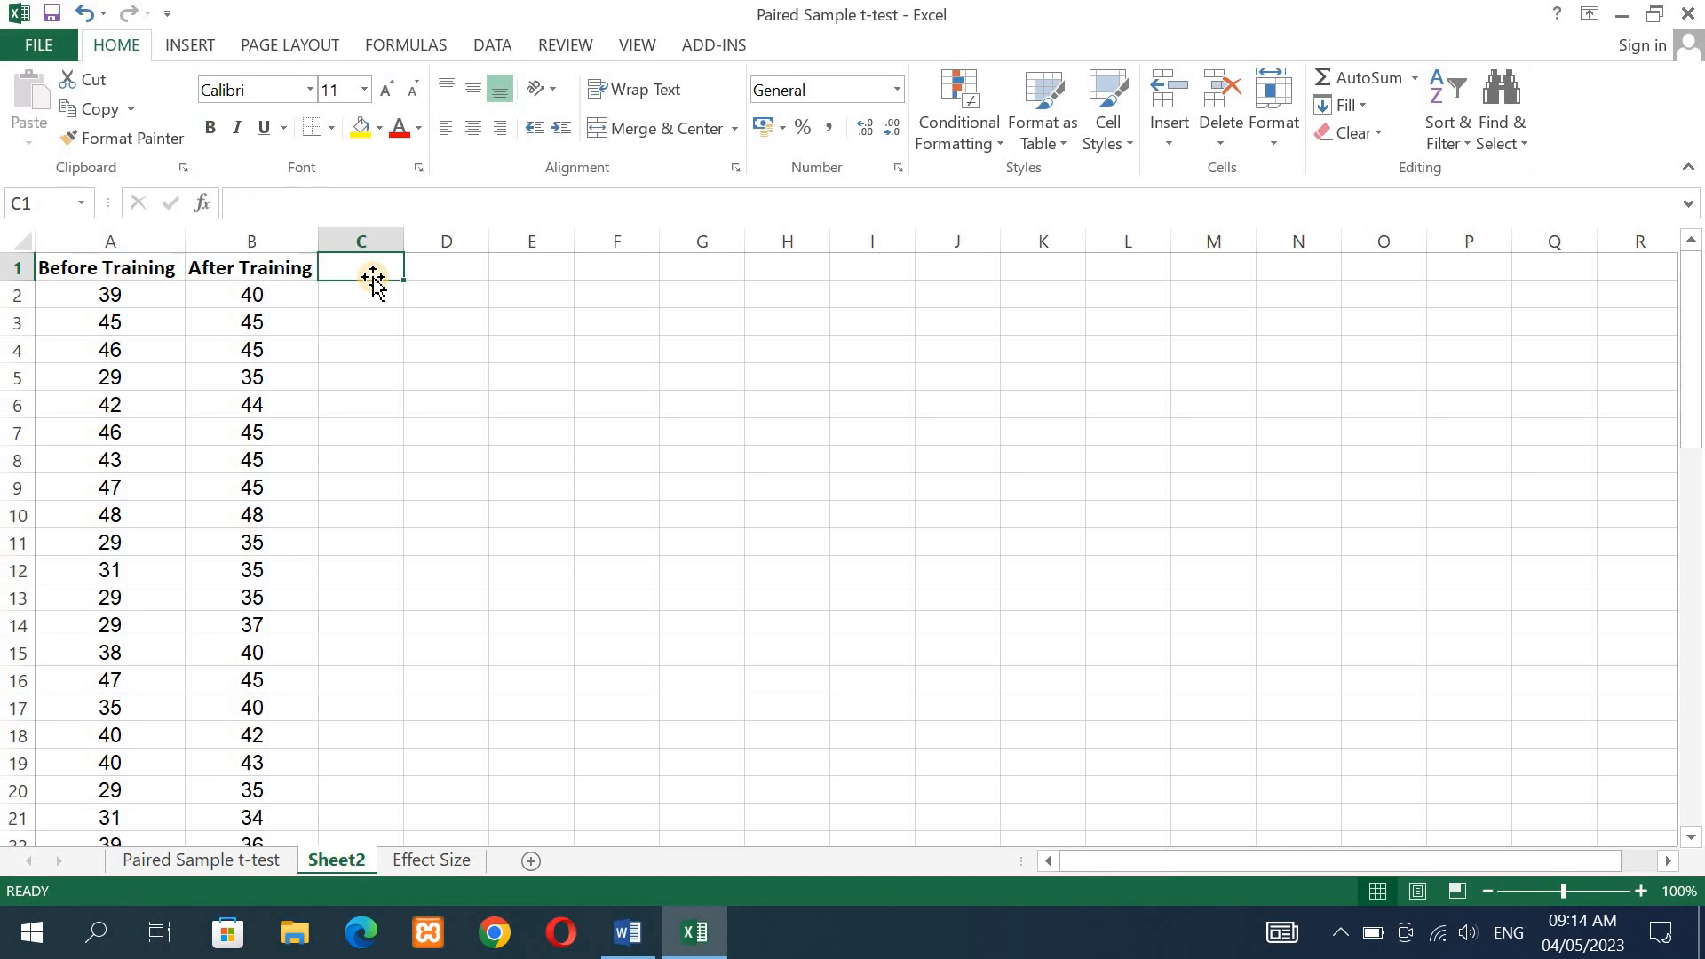
left_click(136, 271)
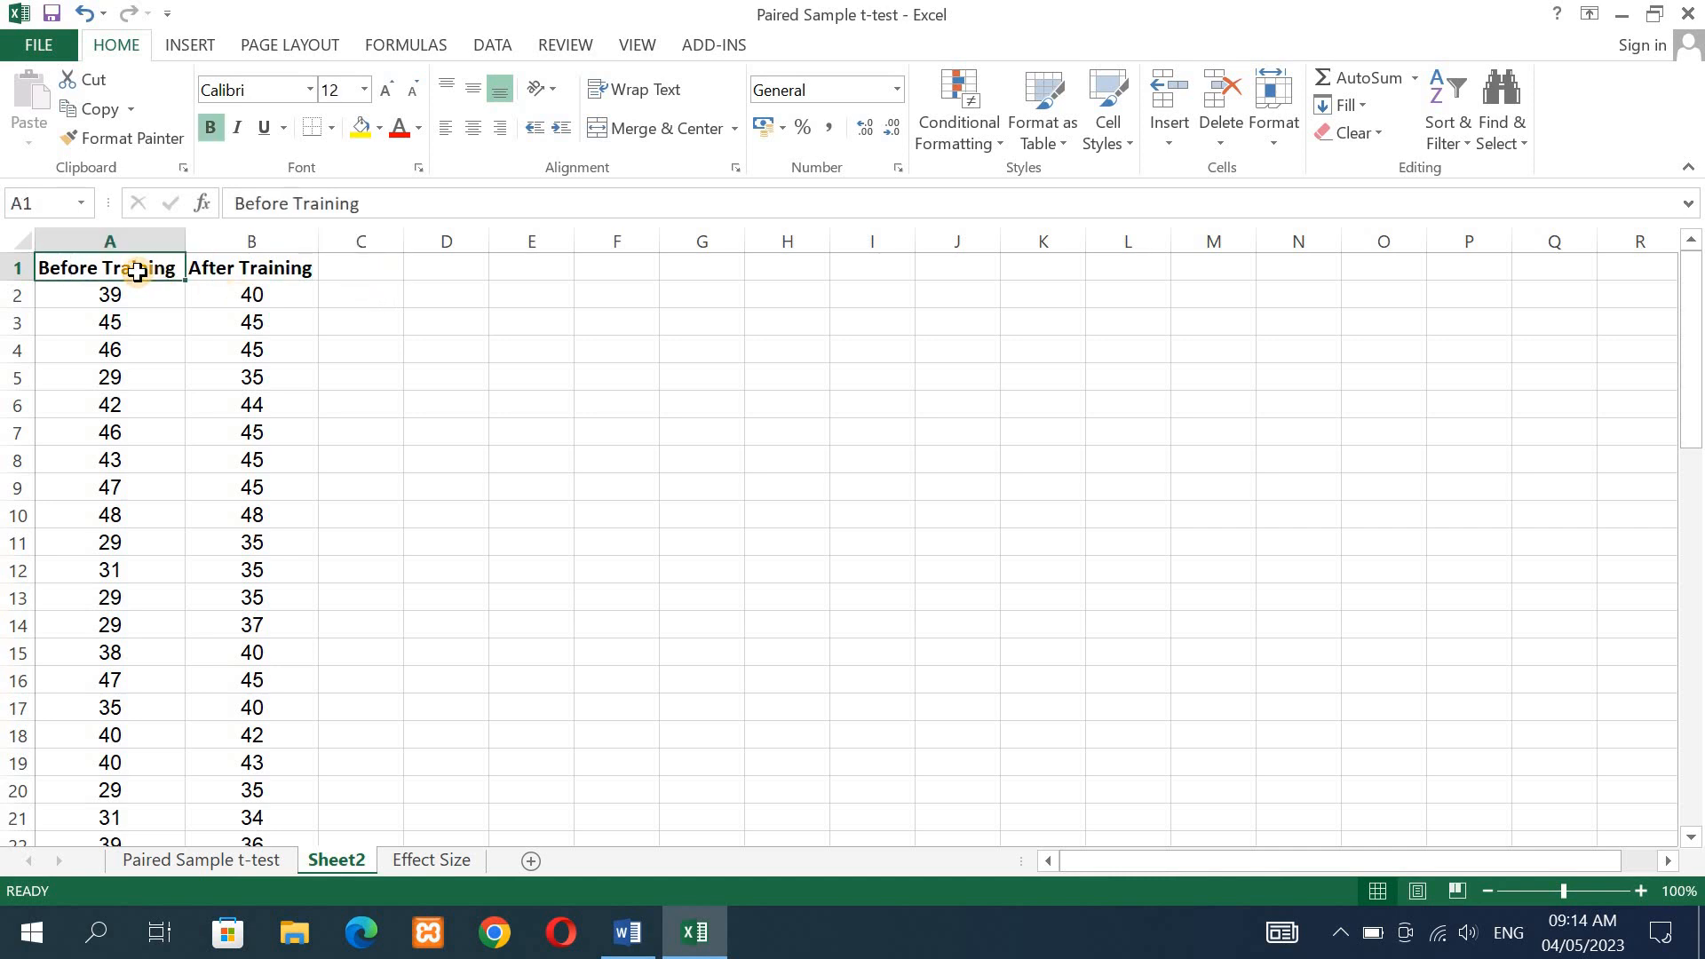
left_click(264, 268)
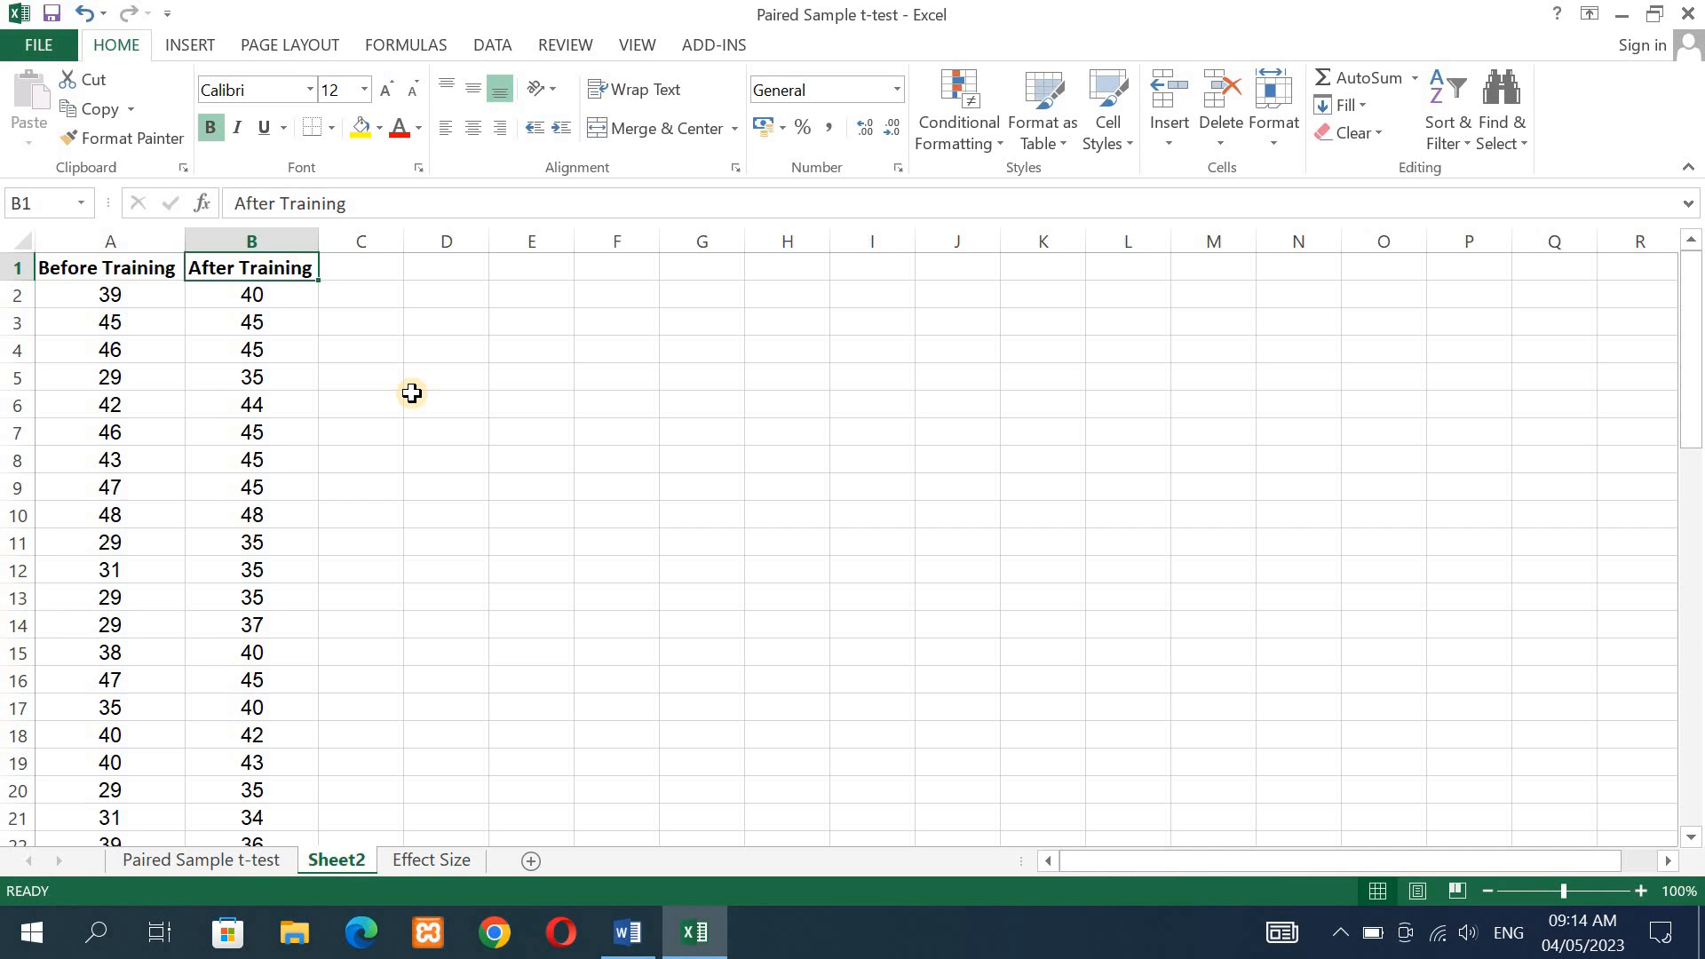
- Open the list of available Excel add-ins and make sure the Analysis ToolPak is enabled
left_click(39, 50)
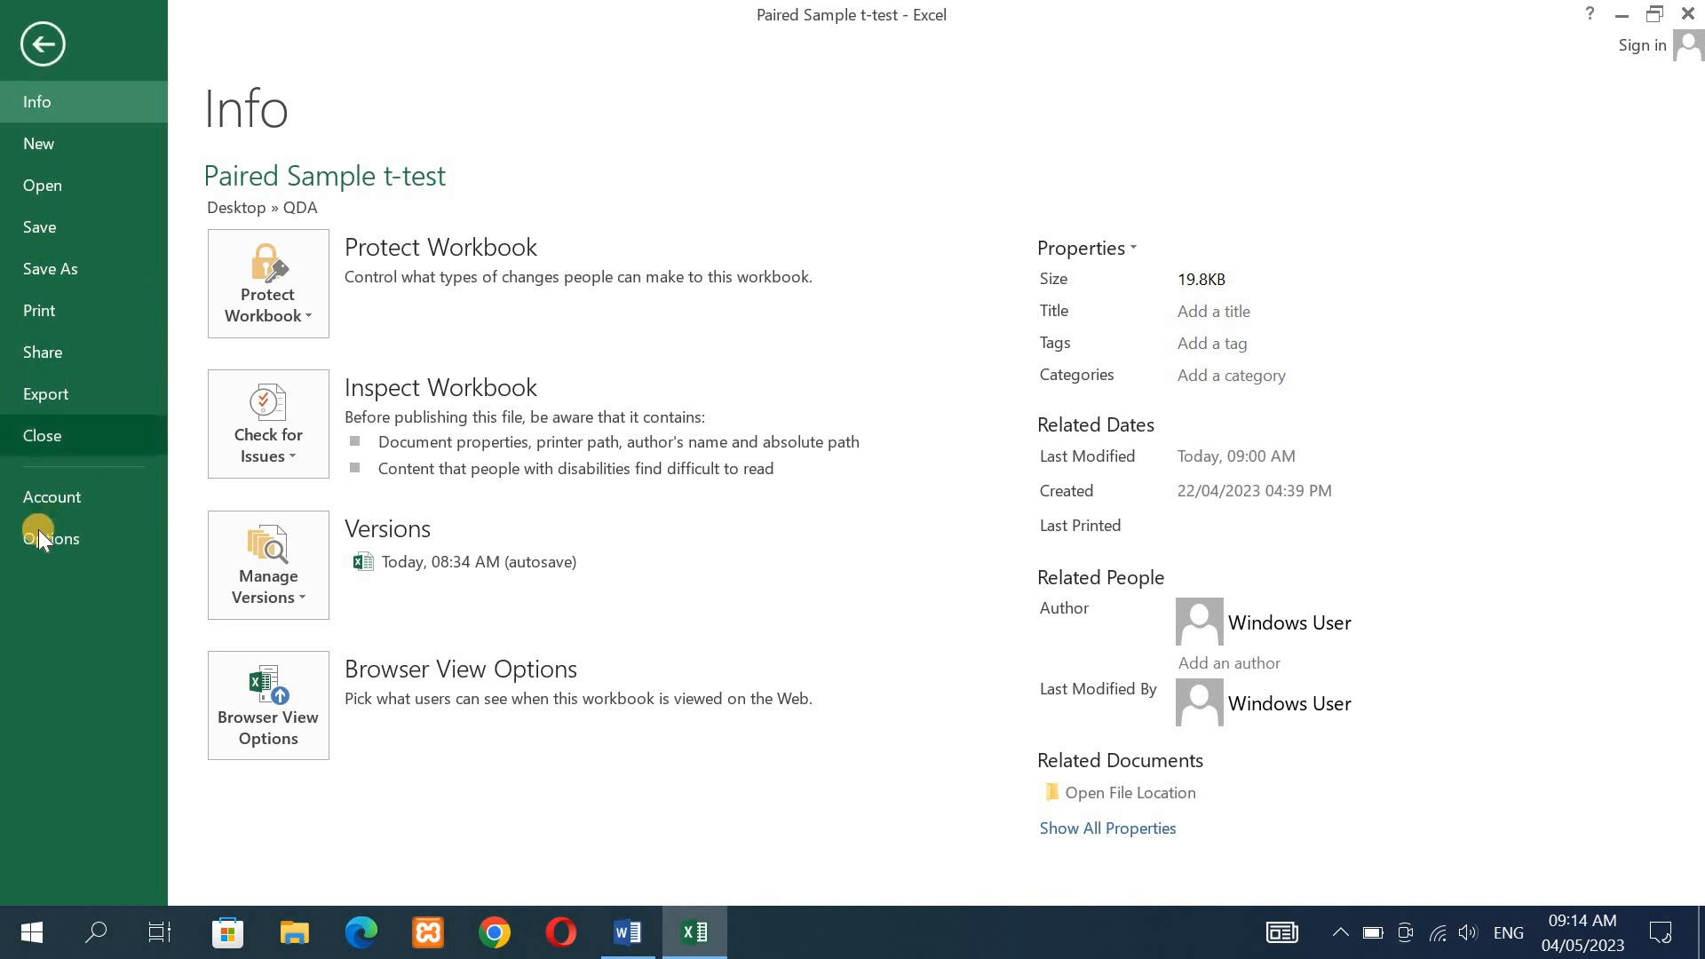
key("Escape")
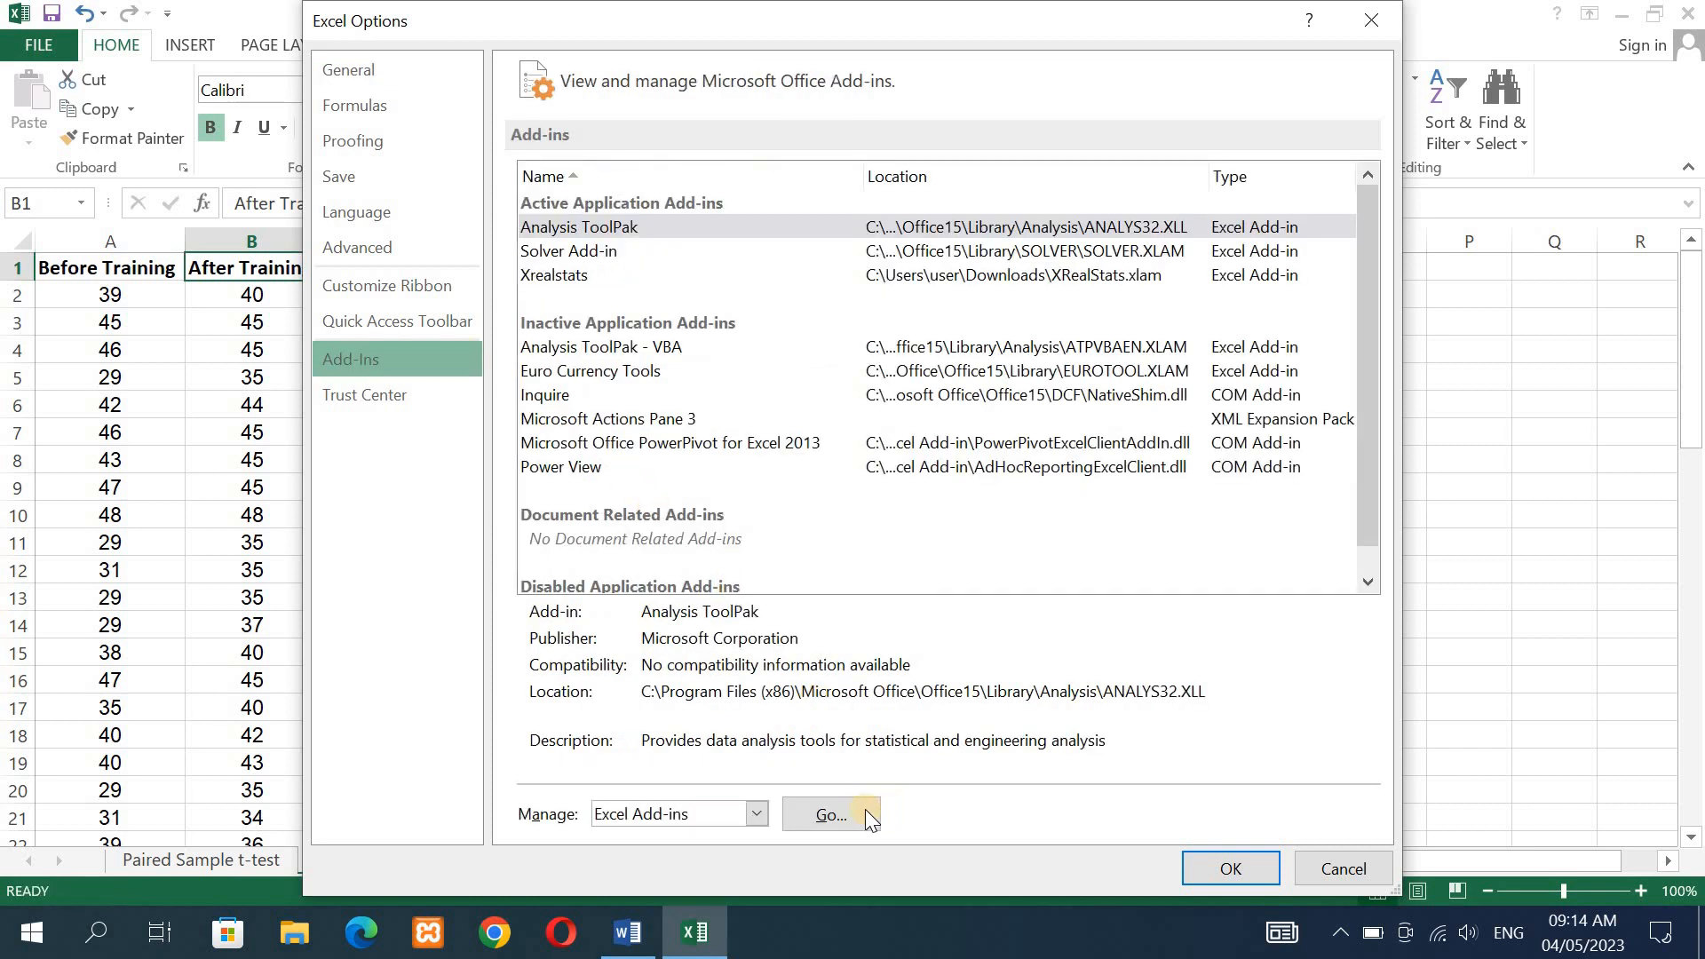
left_click(857, 811)
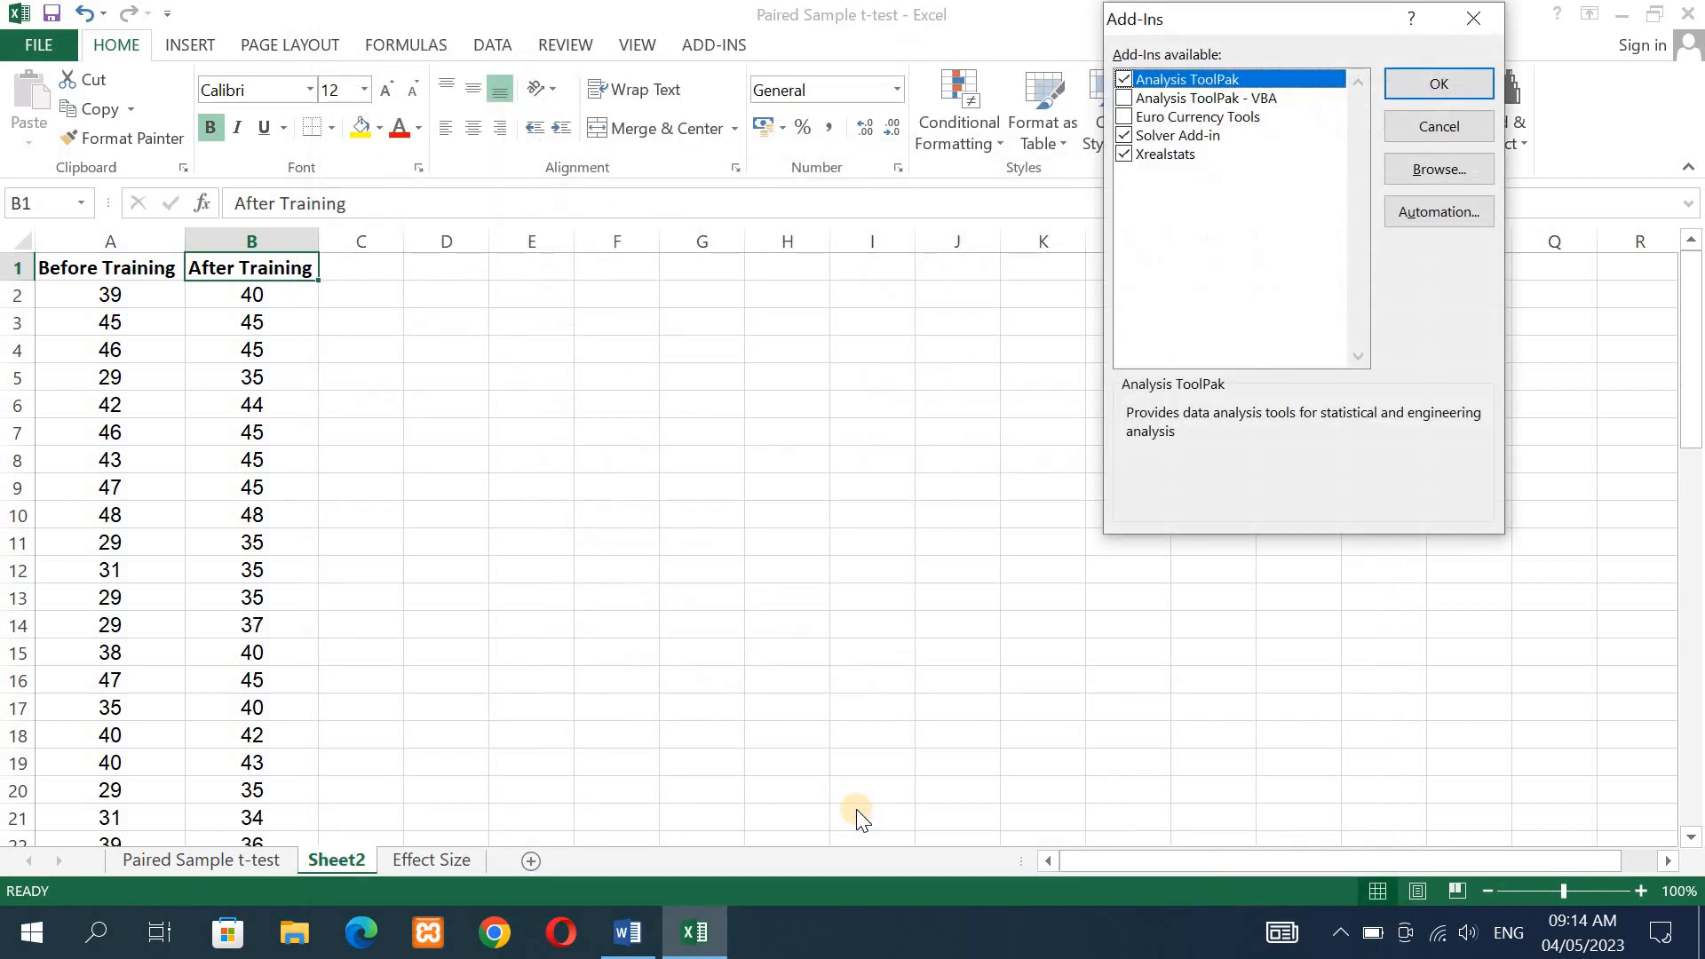
left_click(1124, 80)
left_click(1124, 80)
left_click(1439, 84)
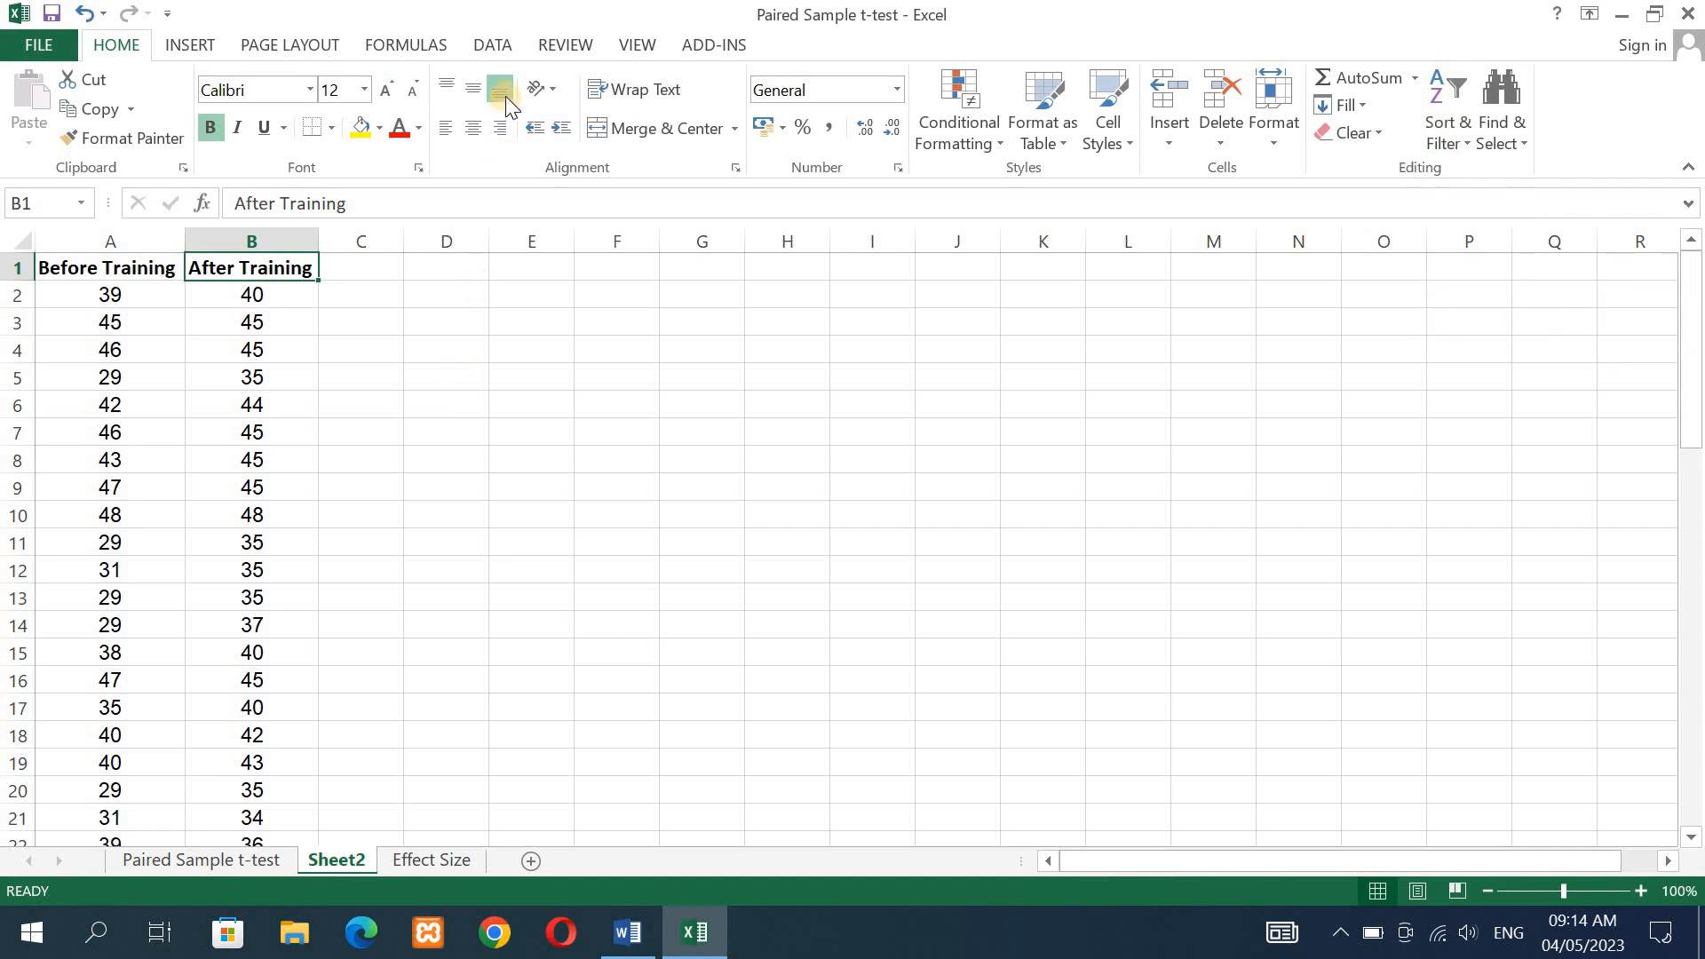
- Start the data analysis tool t-Test: Paired Two Sample for Means
left_click(494, 46)
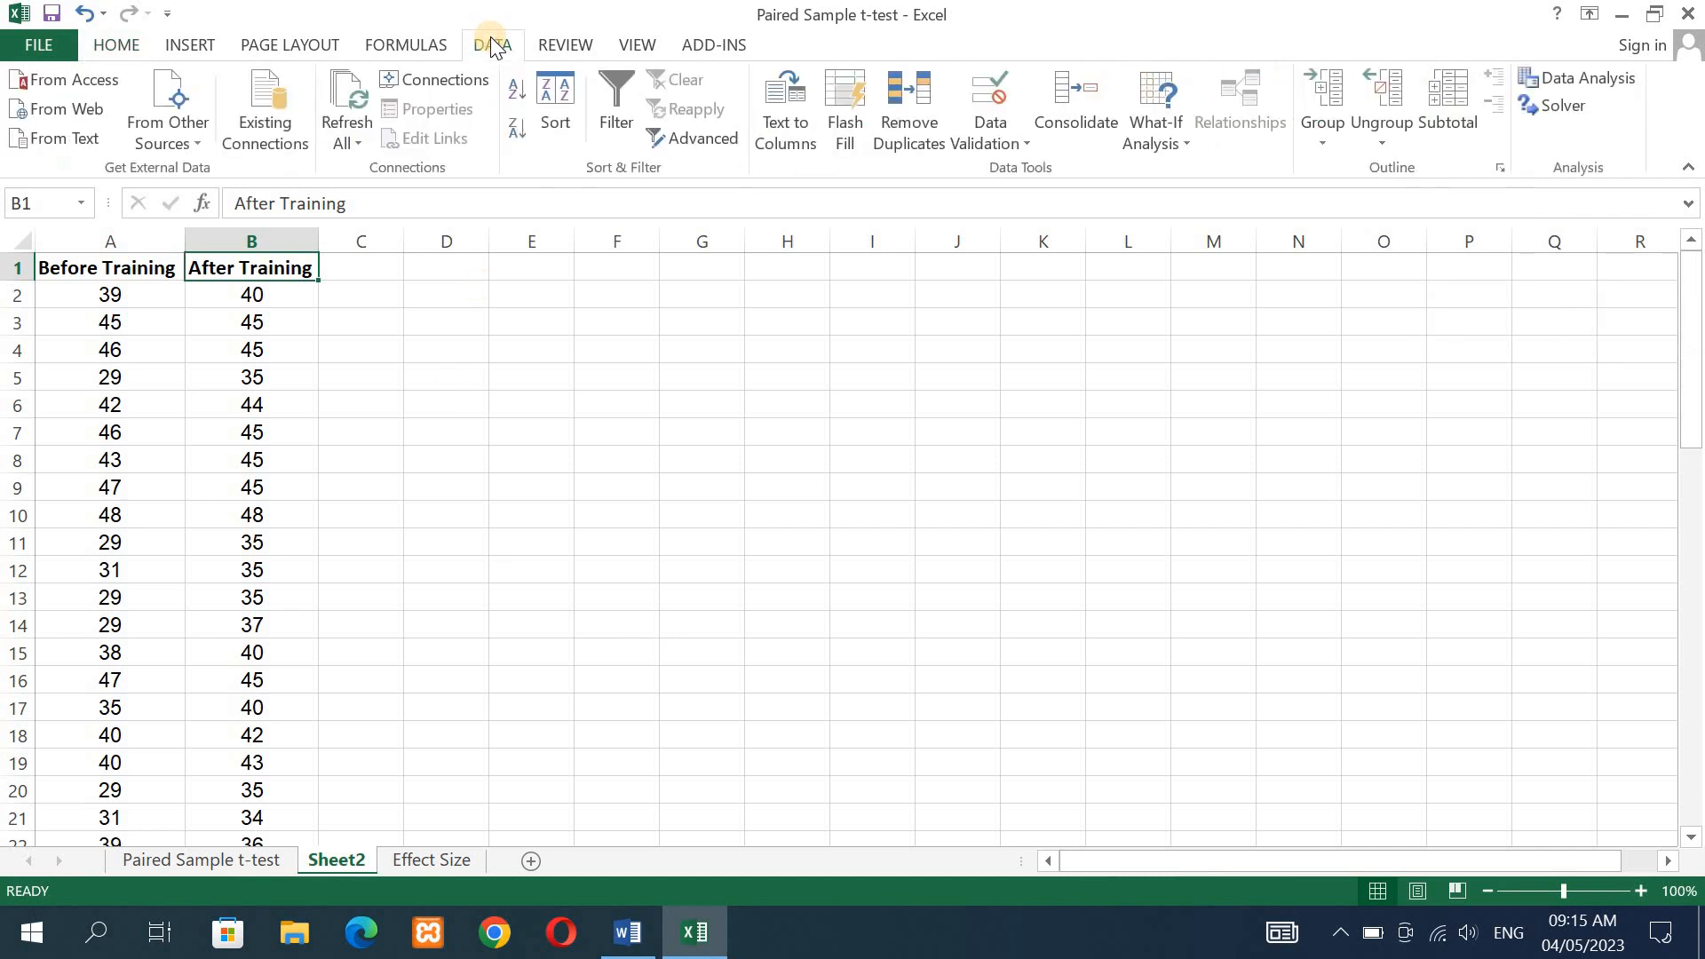
left_click(1604, 75)
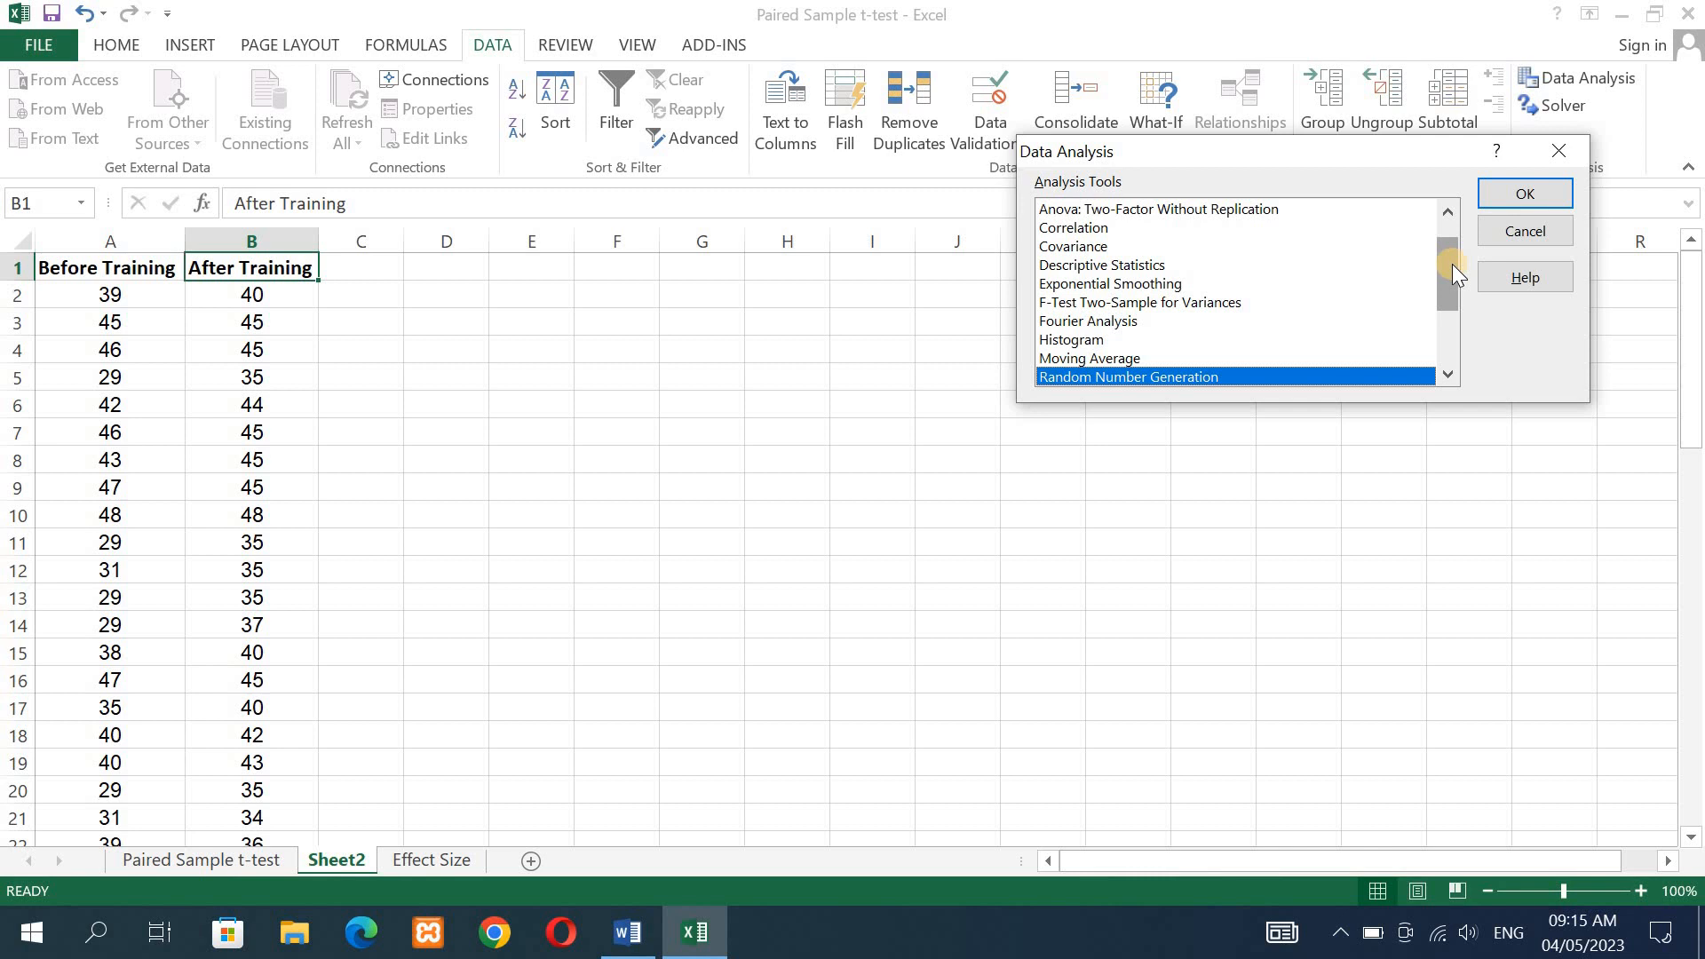
left_click_drag(1452, 264, 1445, 350)
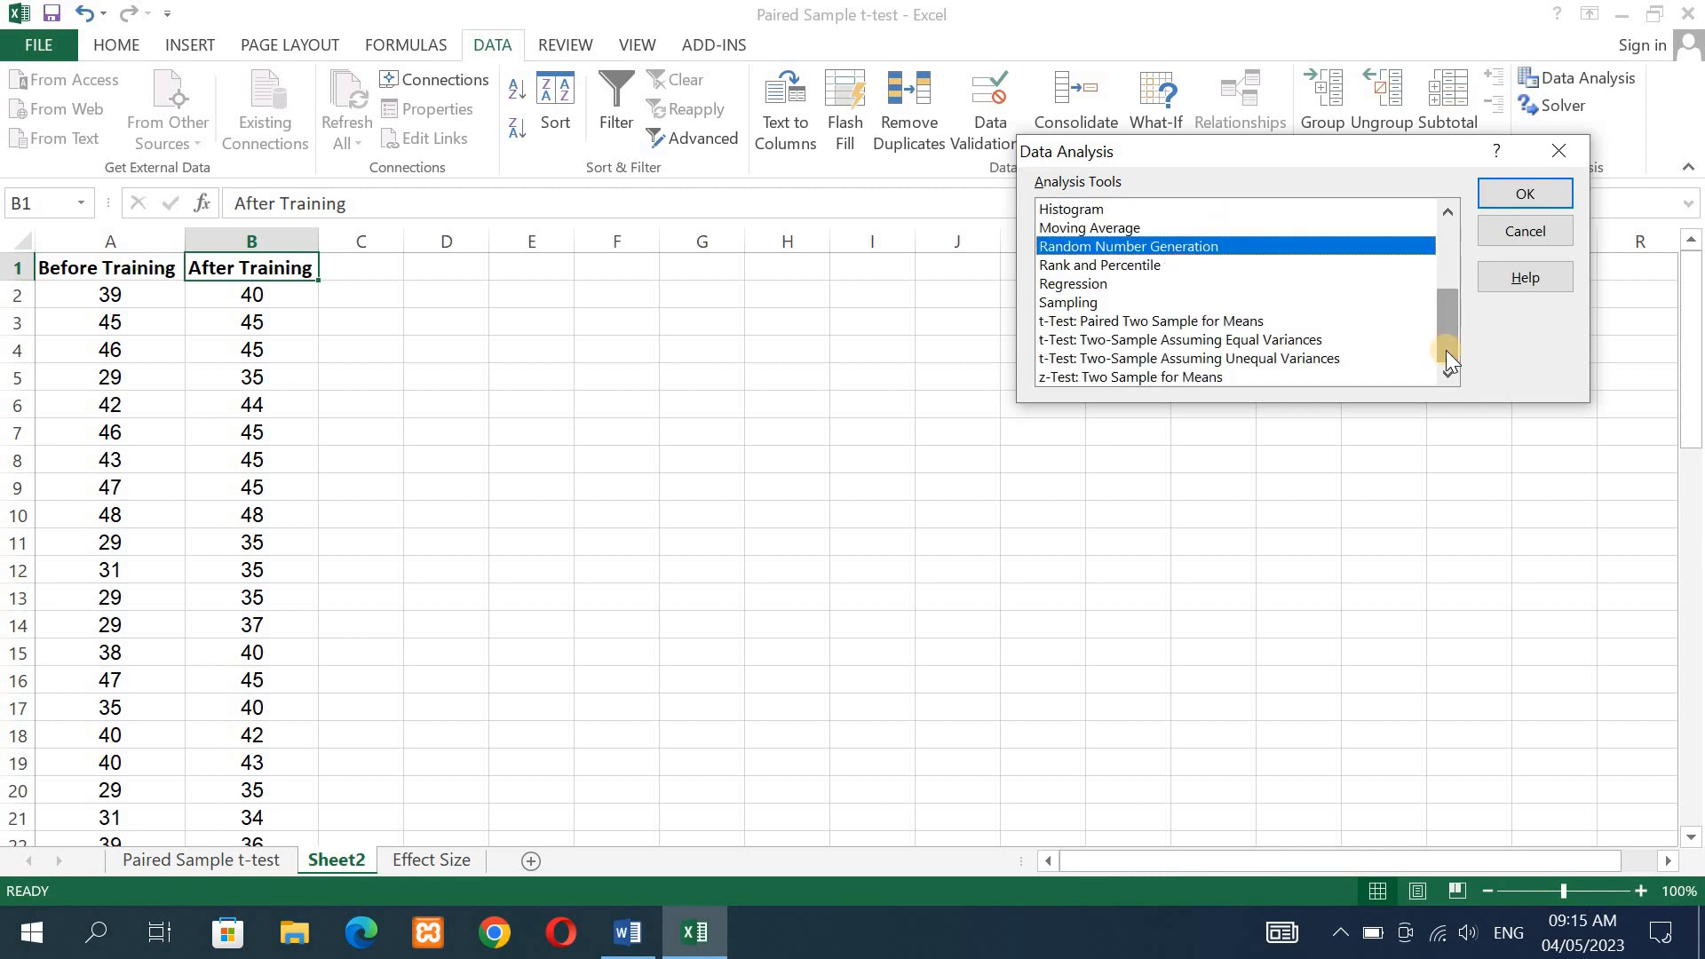
left_click(1131, 323)
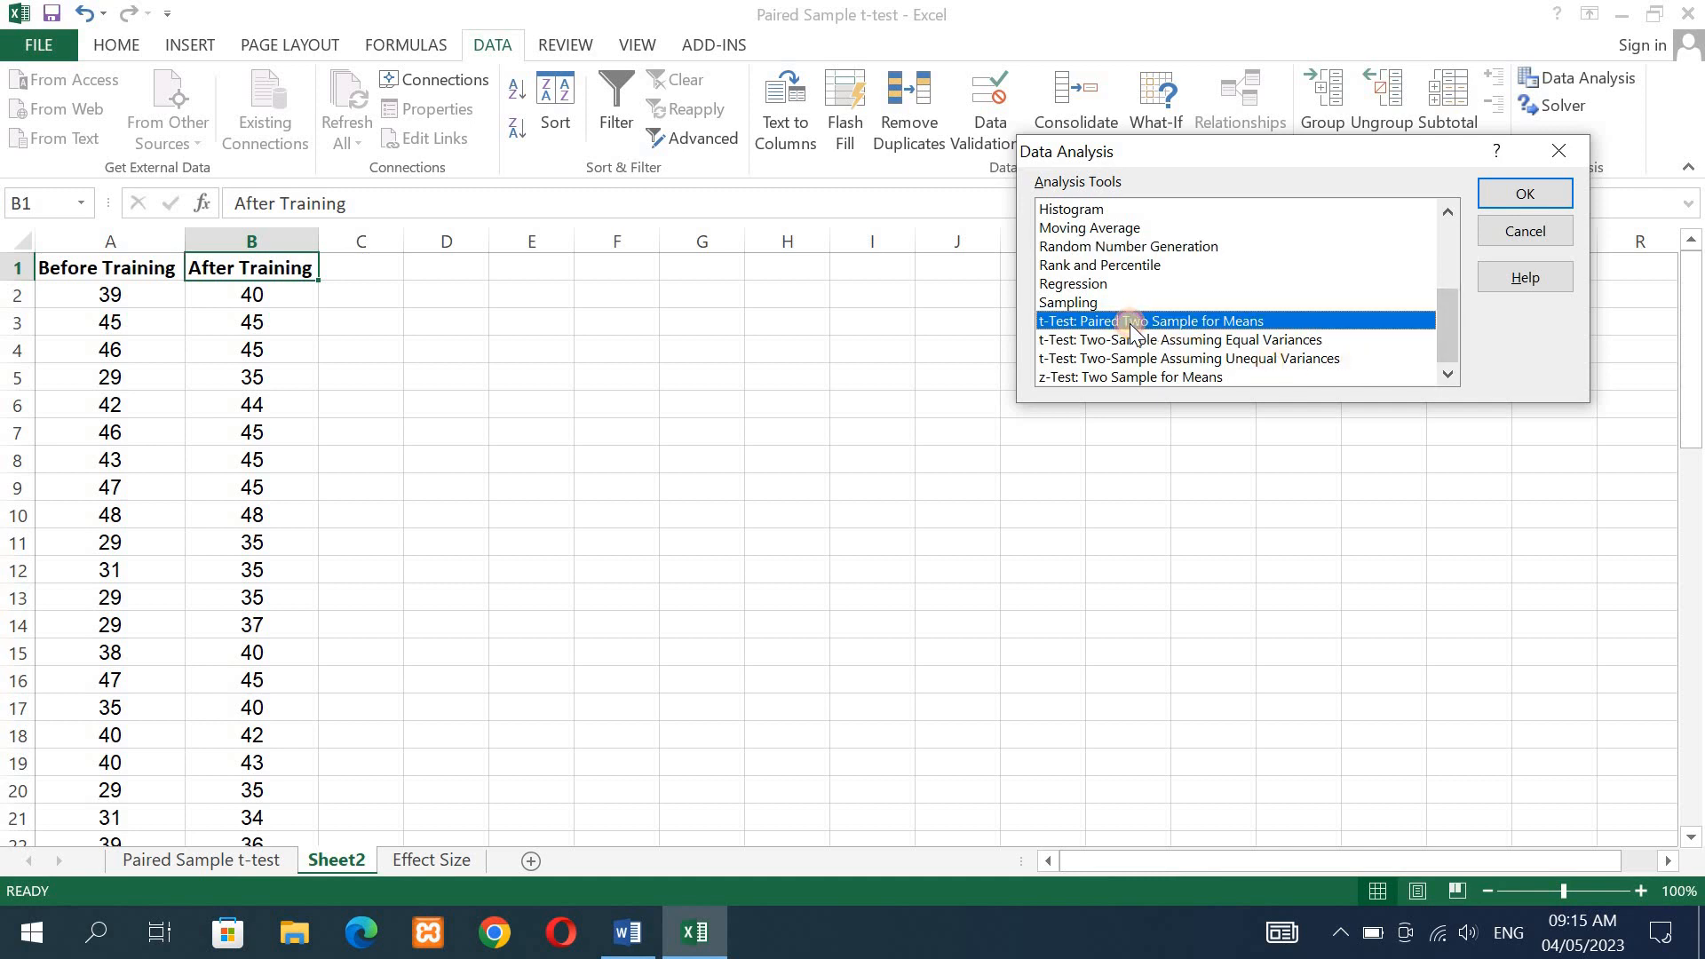
left_click(1505, 193)
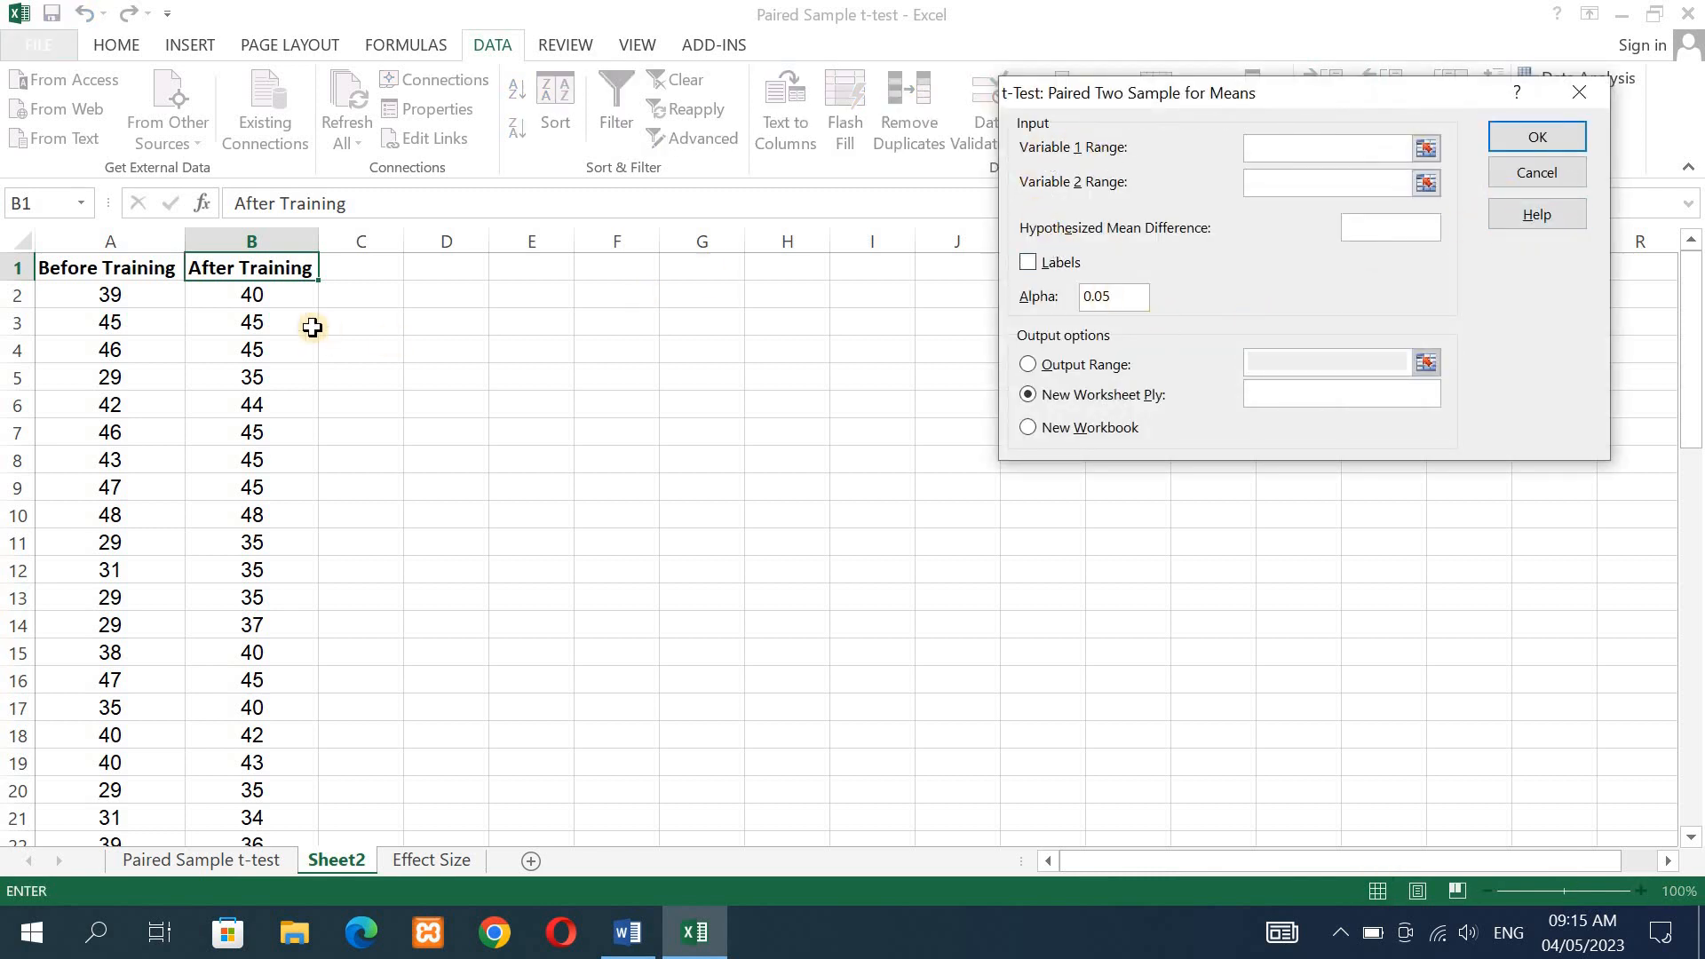
- Set the t-test's Variable 1 range to A1:A61 and its Variable 2 range to B1:B61, headings included
left_click(117, 274)
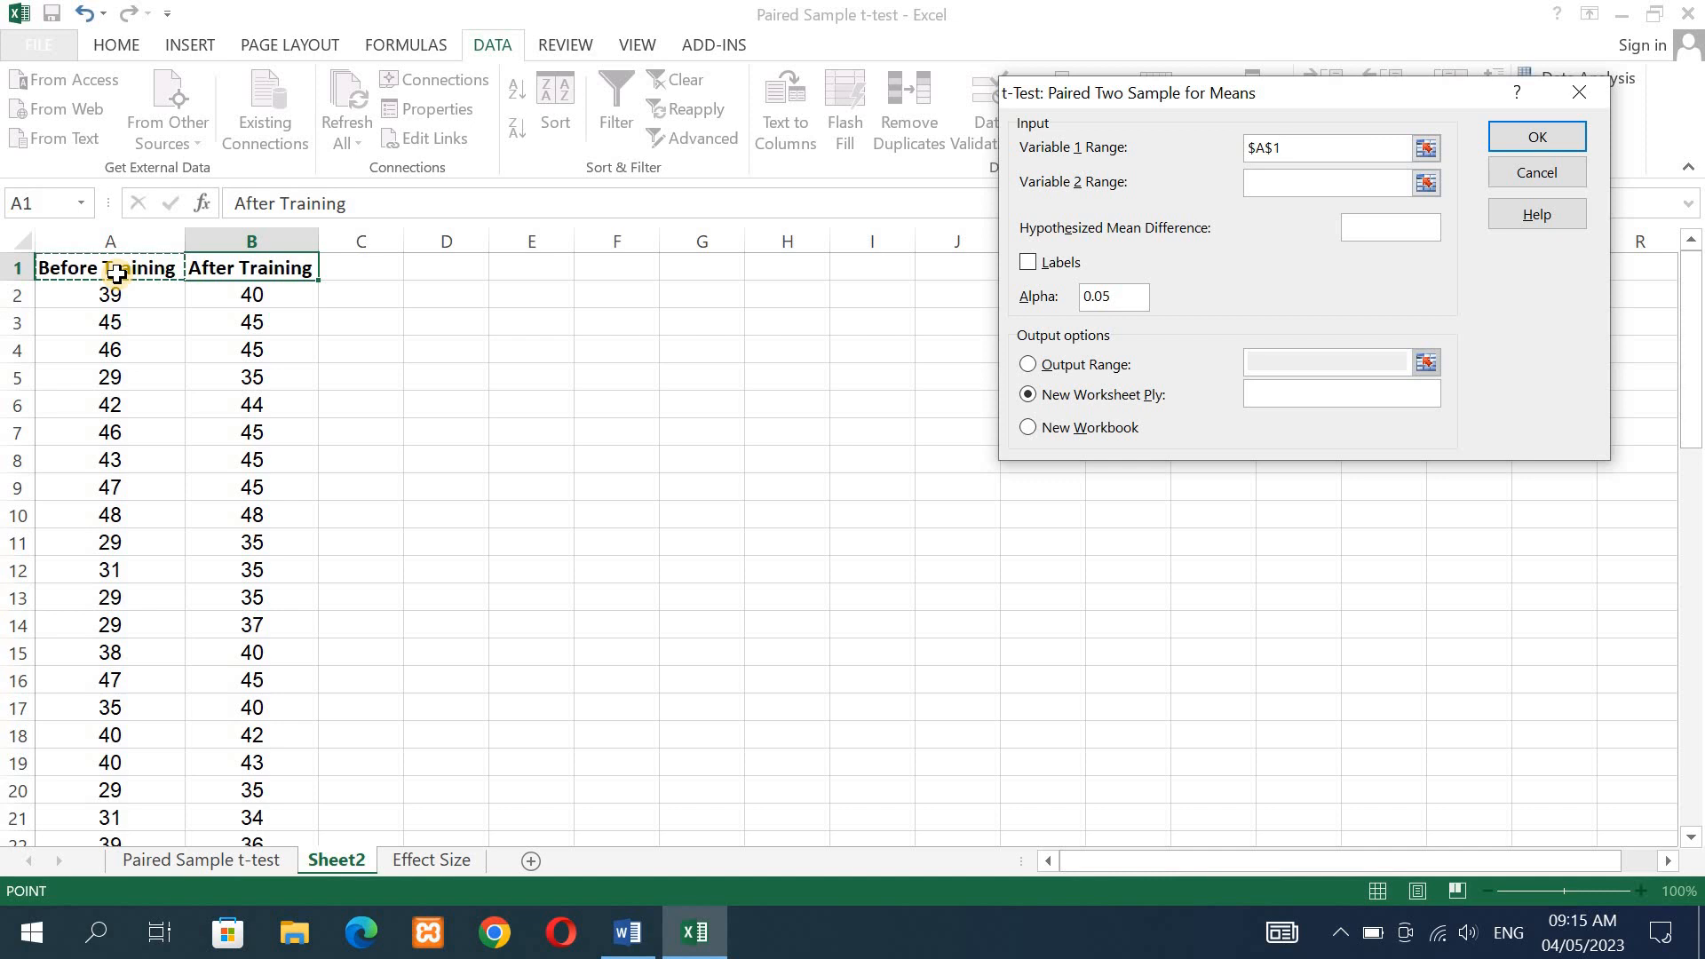
left_click_drag(117, 274, 119, 739)
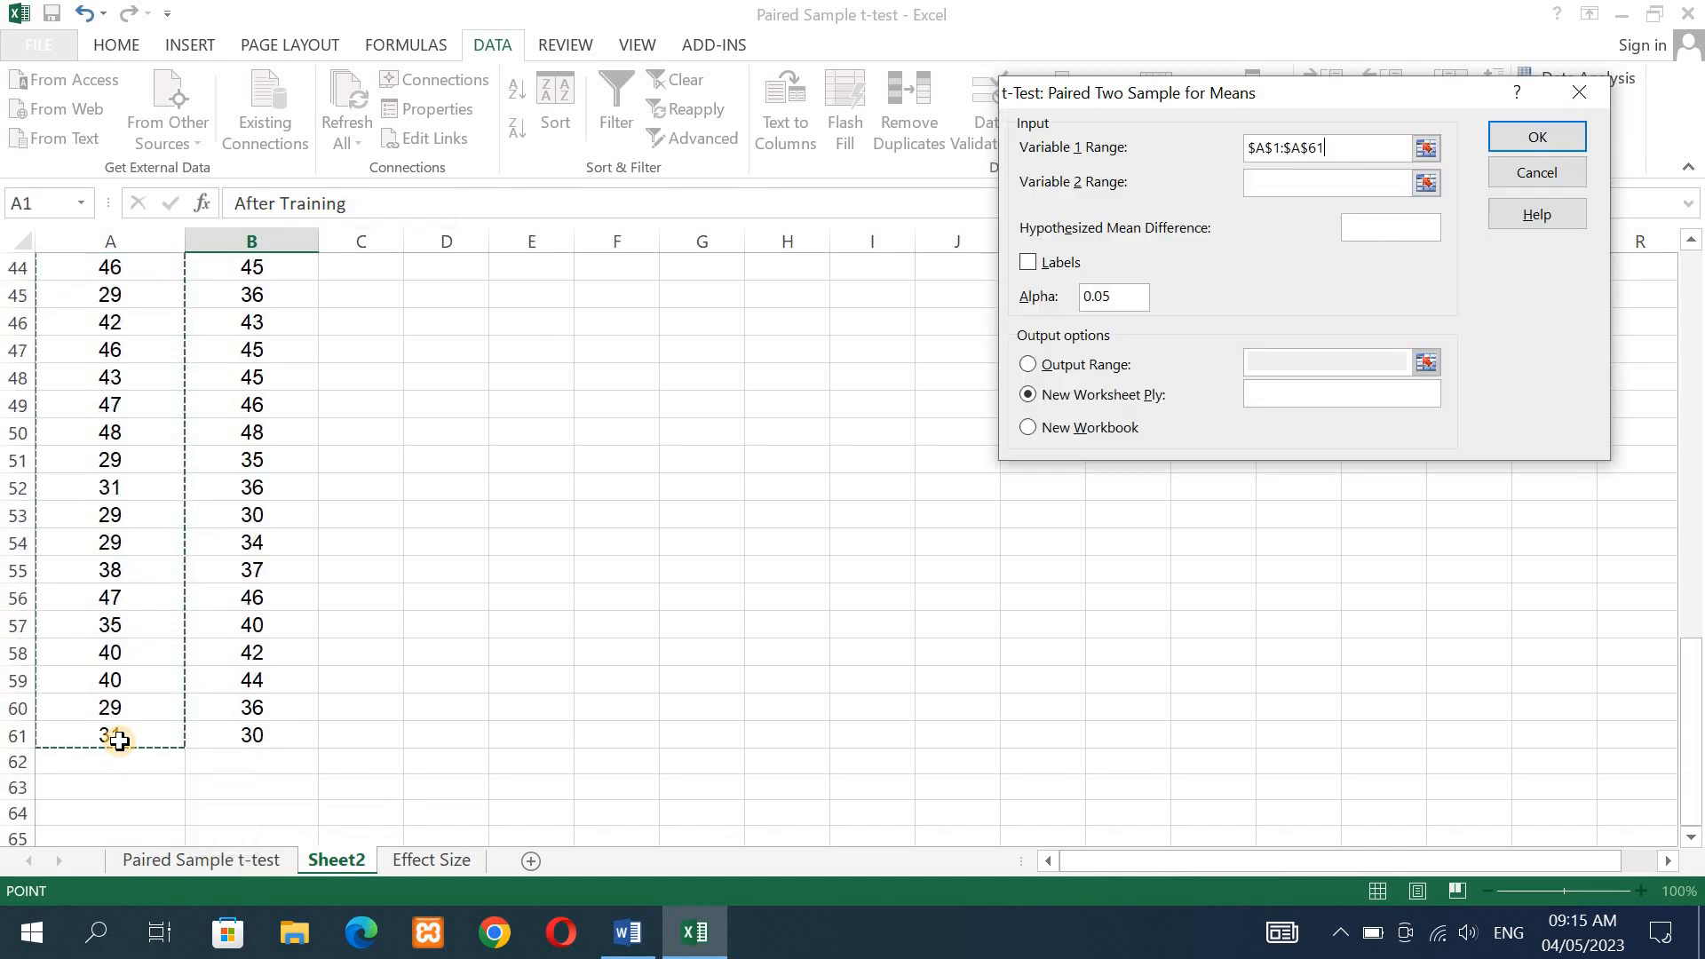
left_click(1285, 176)
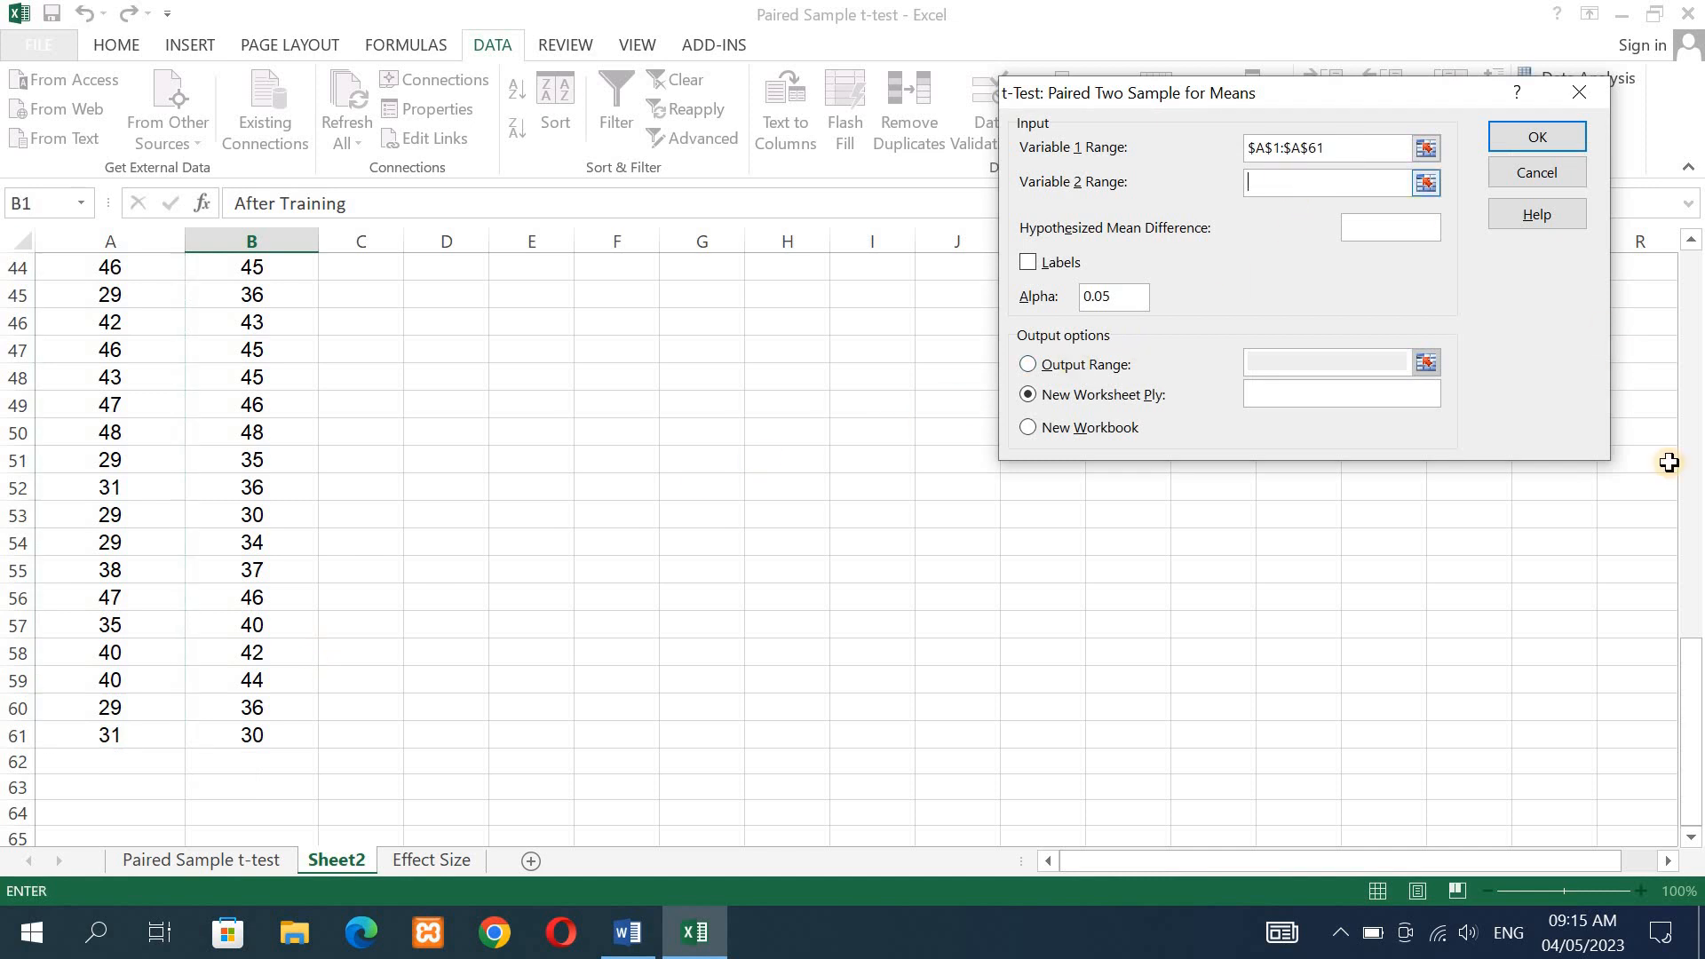
left_click_drag(1692, 701, 1692, 267)
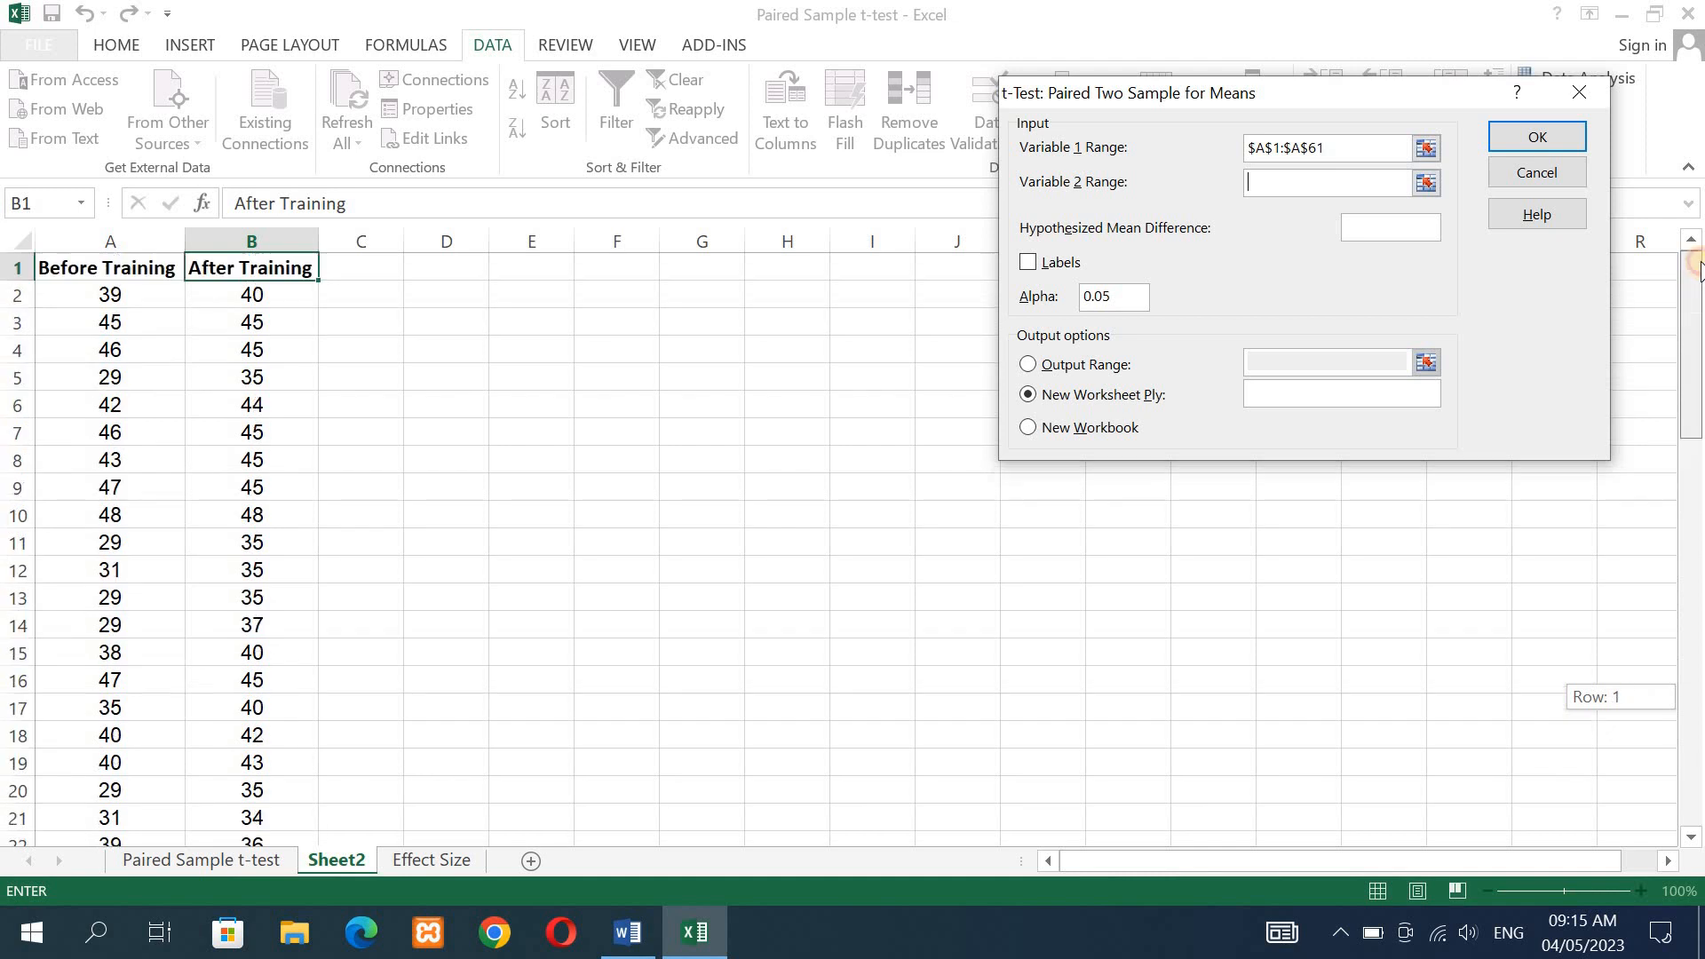
left_click(242, 266)
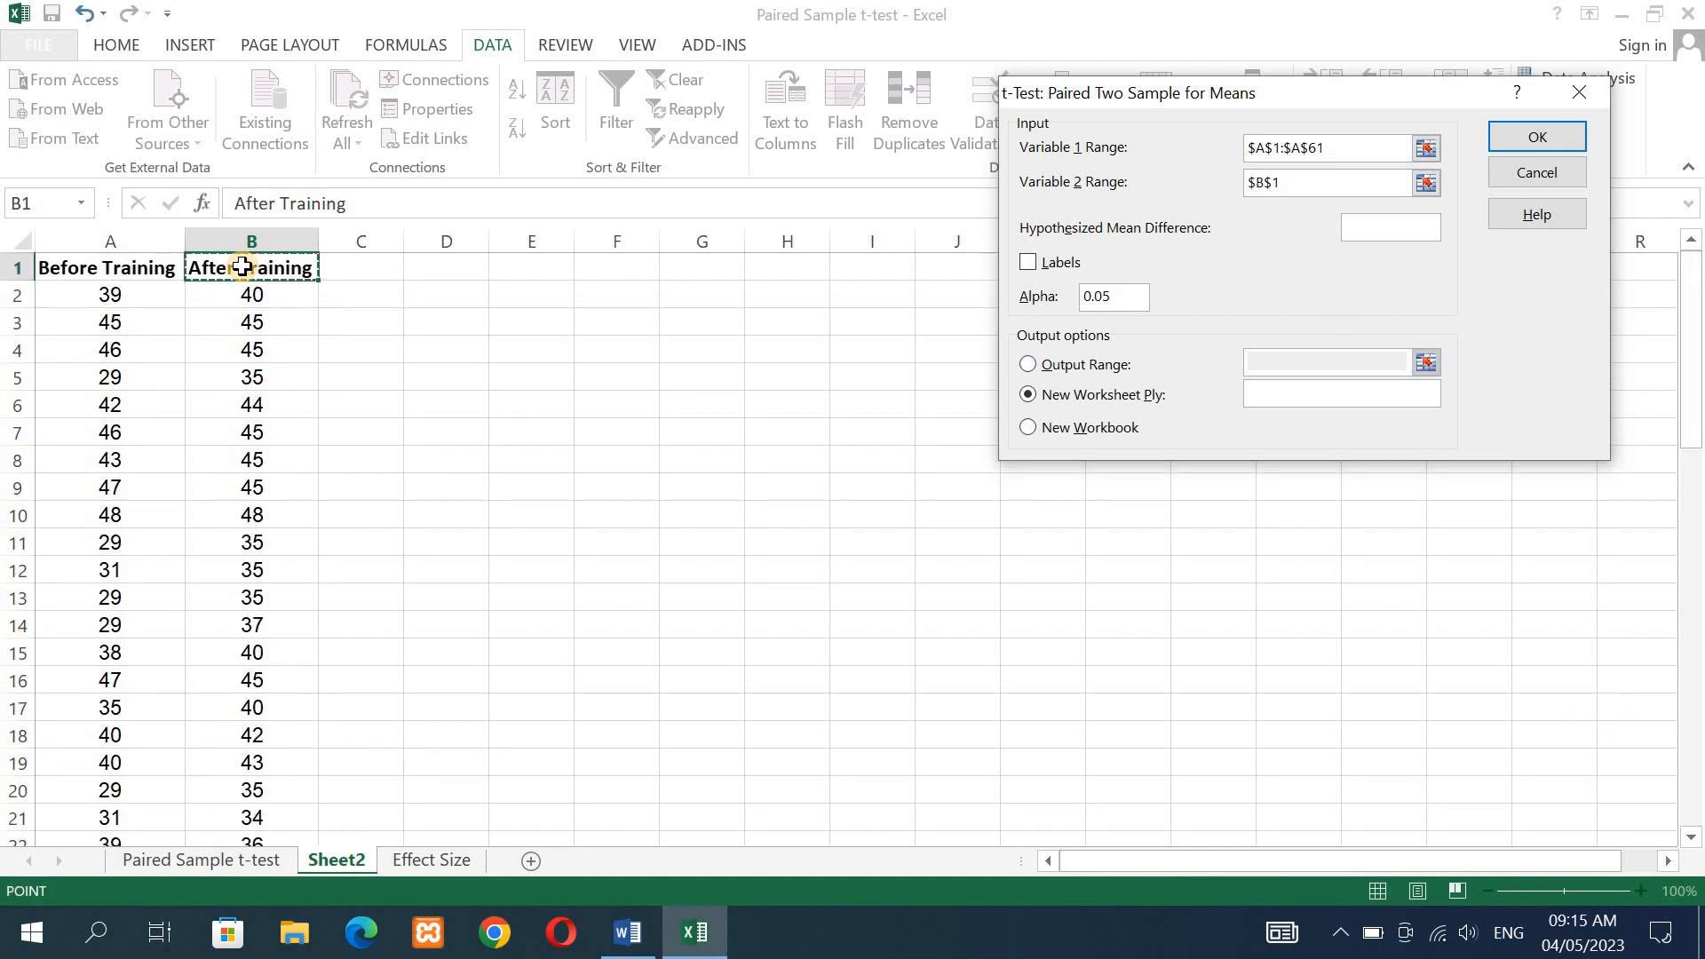
left_click_drag(242, 266, 270, 777)
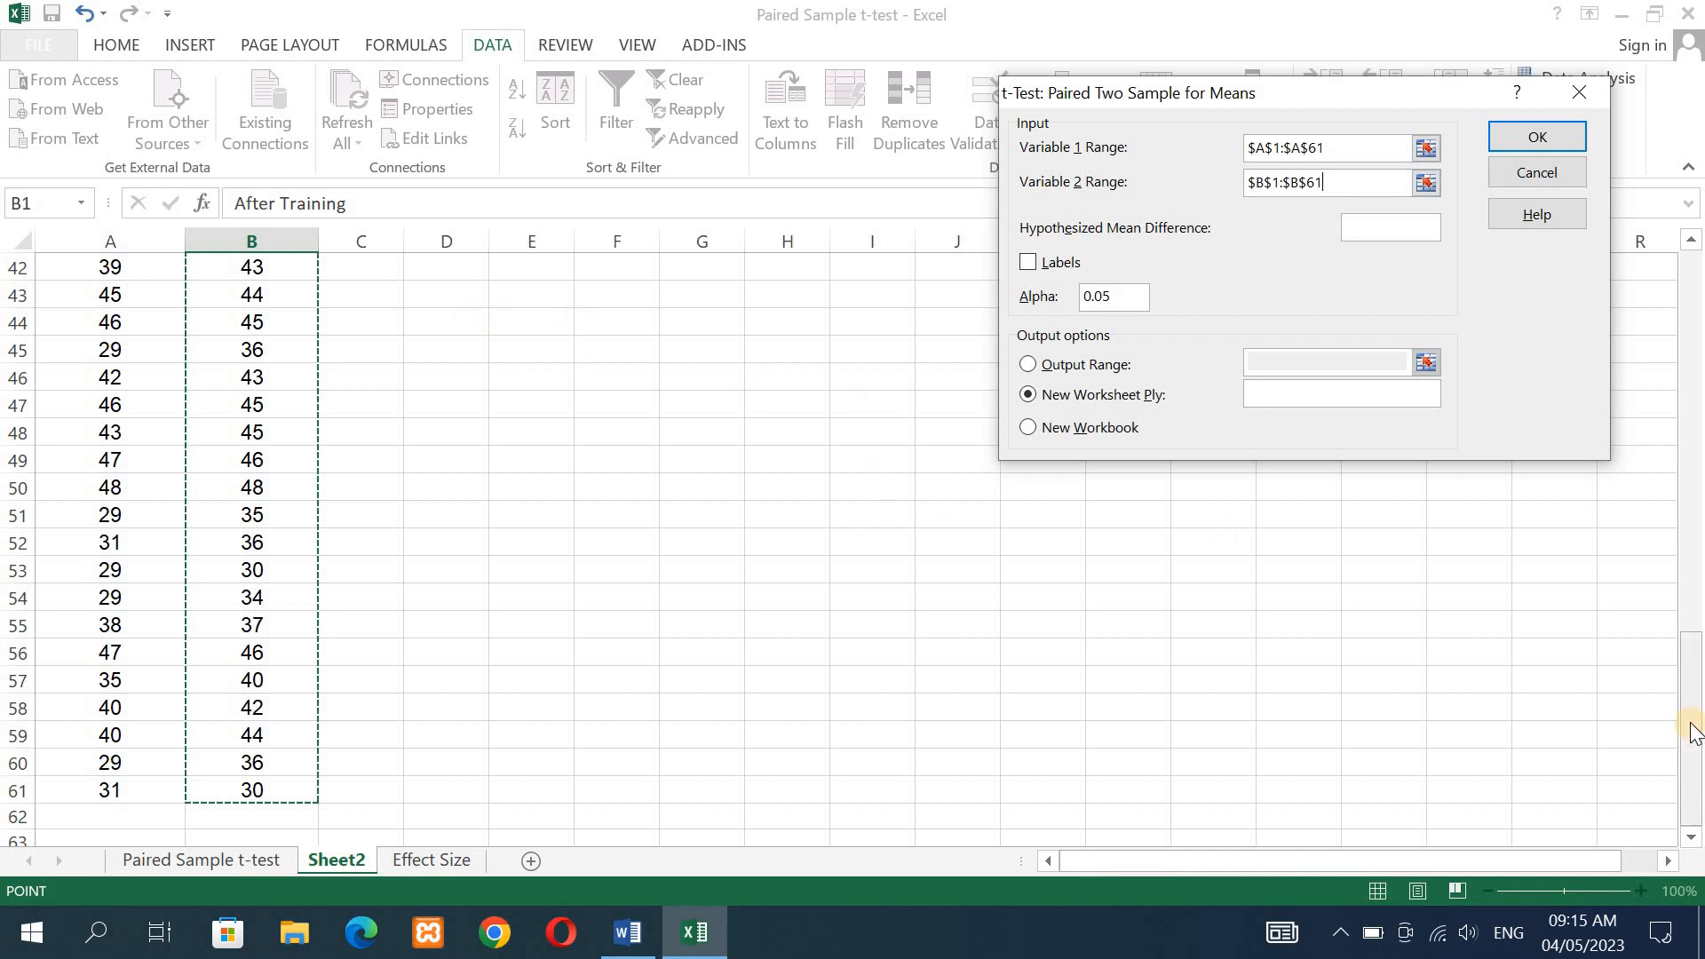
left_click_drag(1693, 724, 1694, 265)
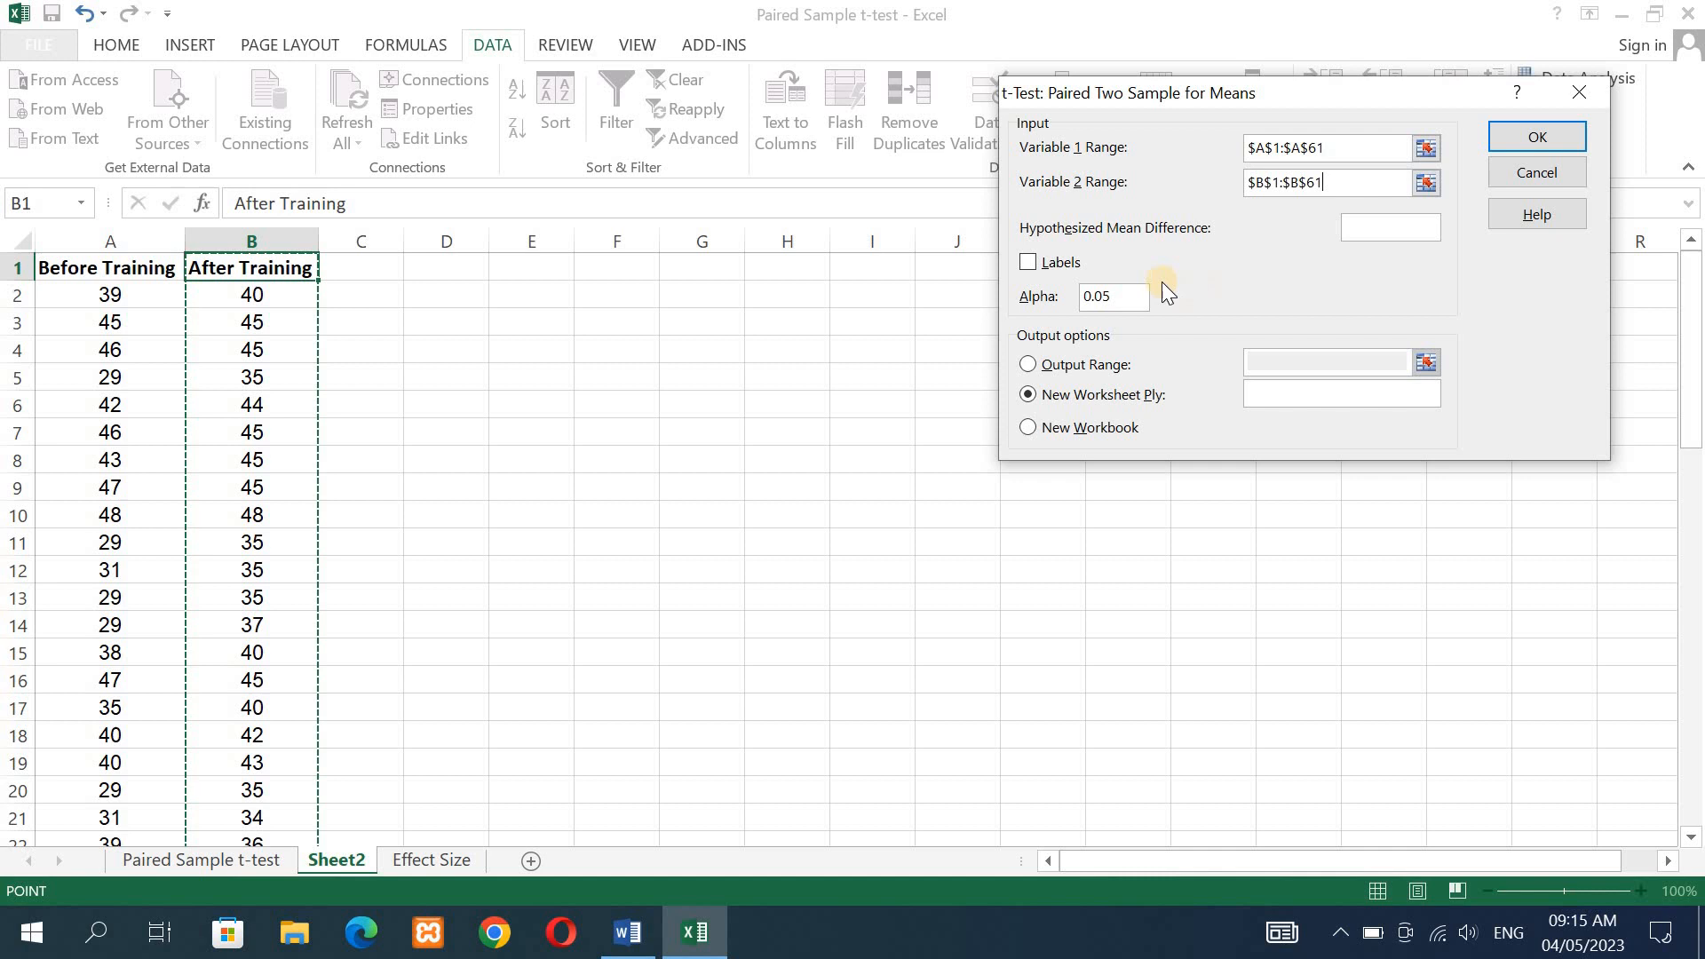
- Turn on Labels for the t-test and set the hypothesized mean difference to 0
left_click(1027, 263)
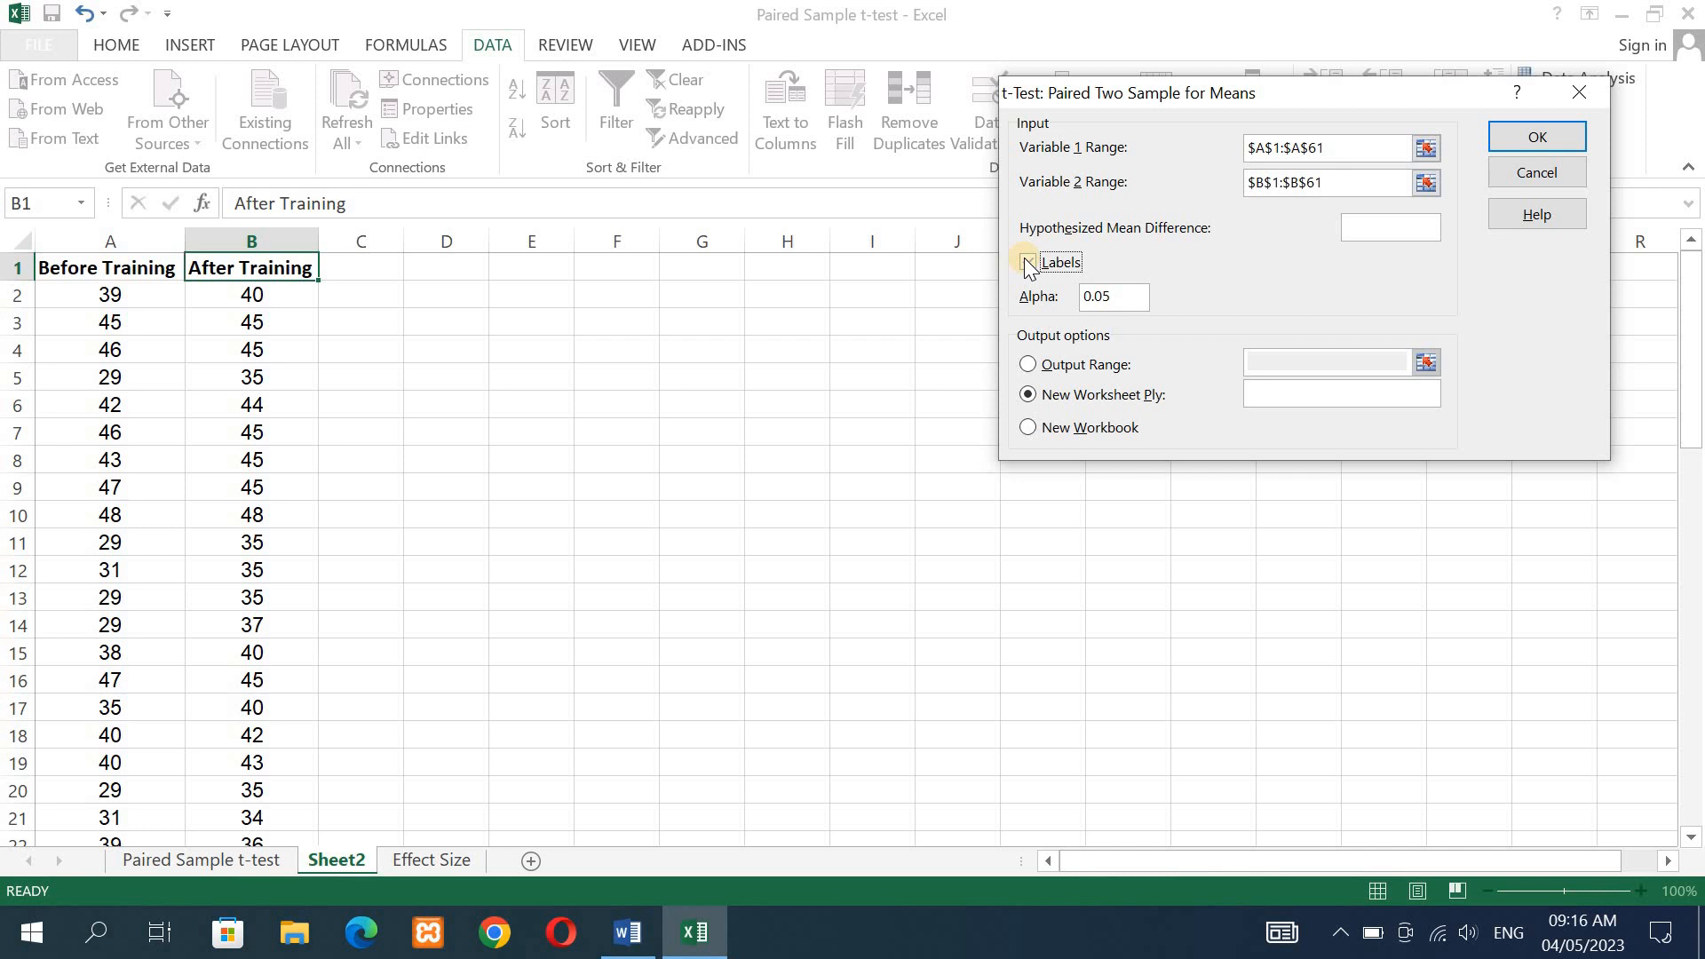
left_click(1029, 264)
left_click(1393, 233)
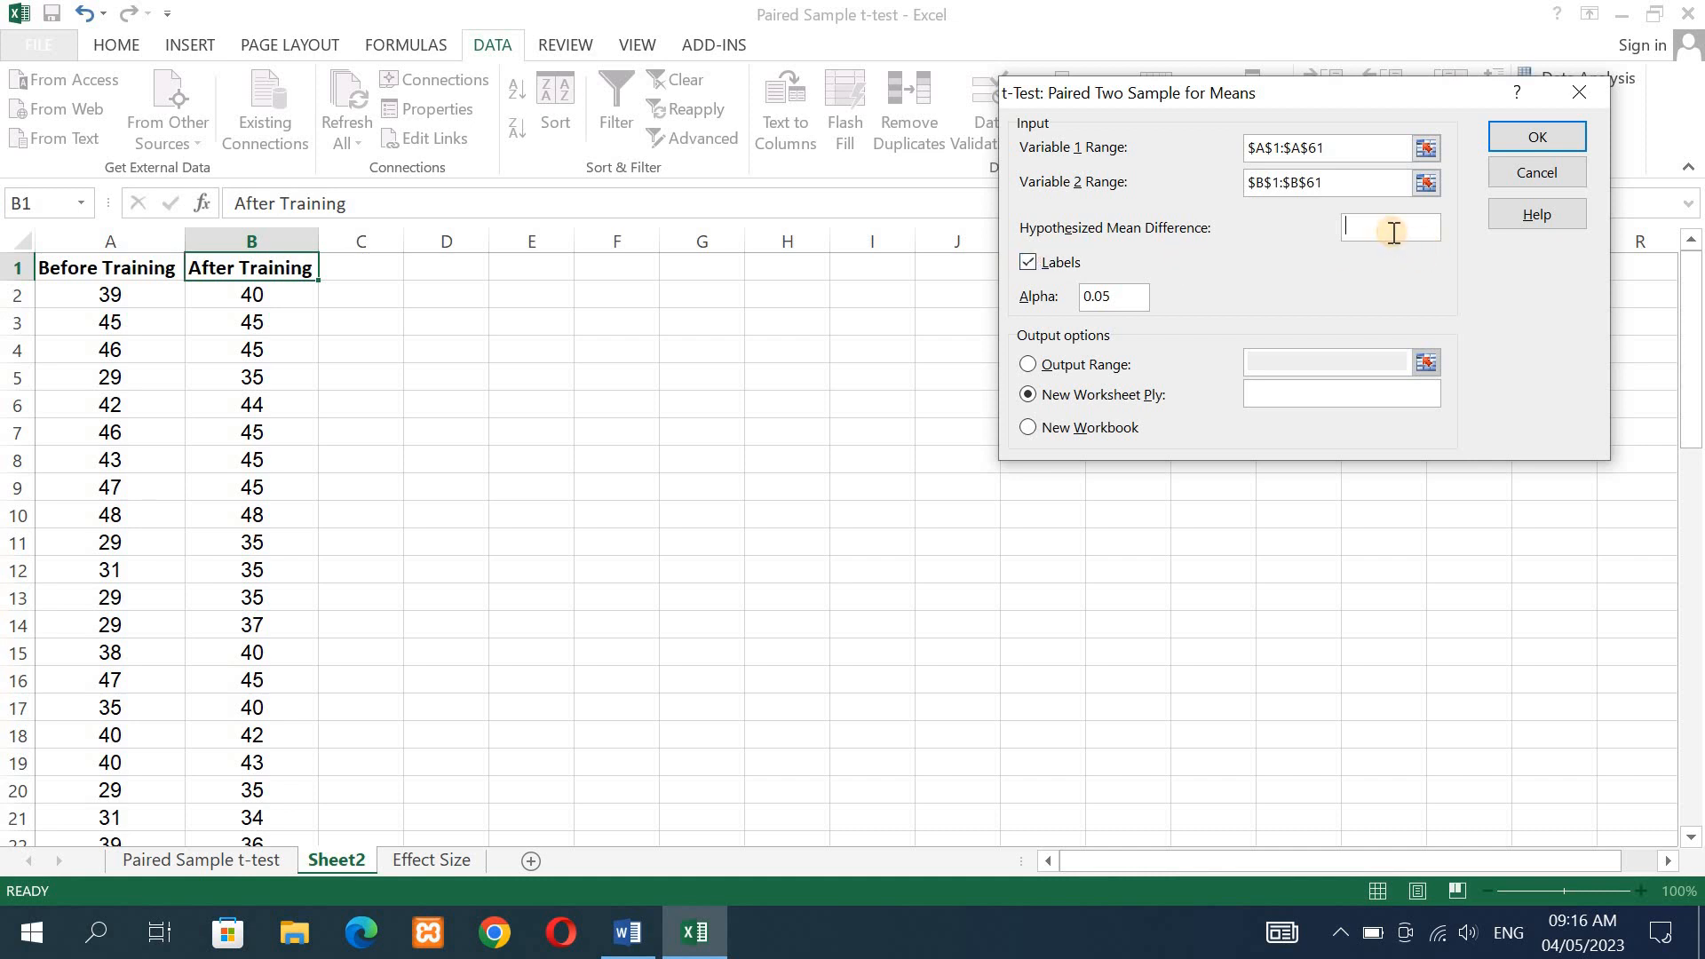
type("0")
- Send the t-test output to cell E2, run the test, and widen columns E to G to fit the results table
left_click(1029, 365)
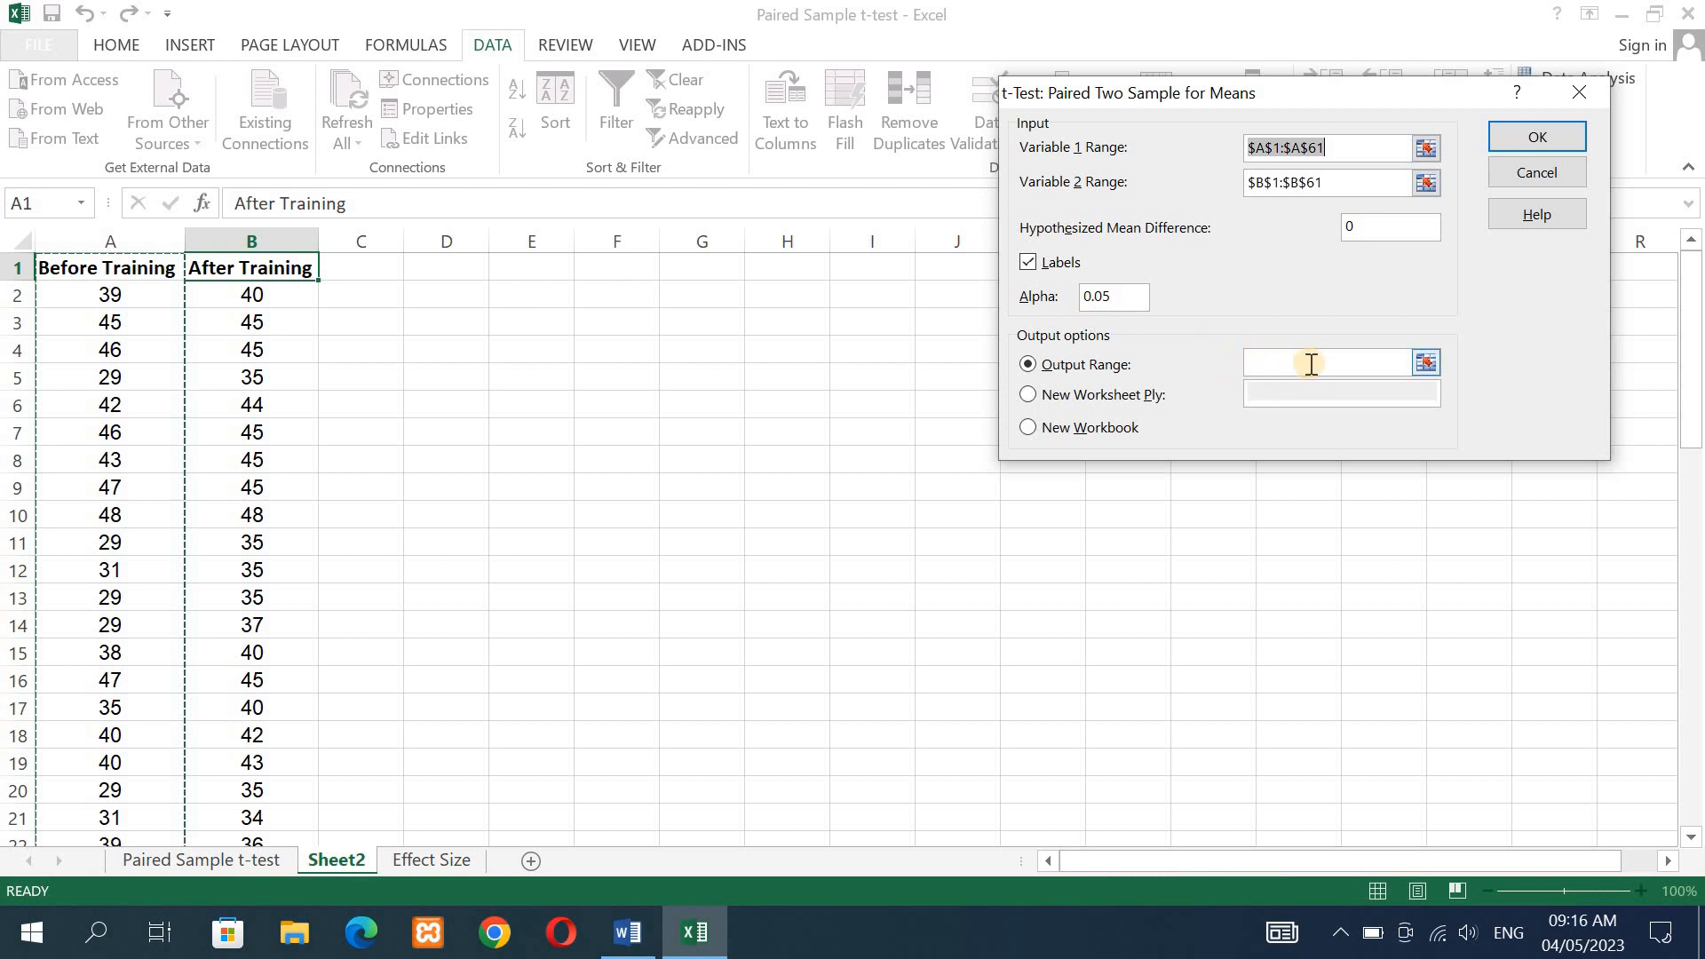
left_click(1427, 363)
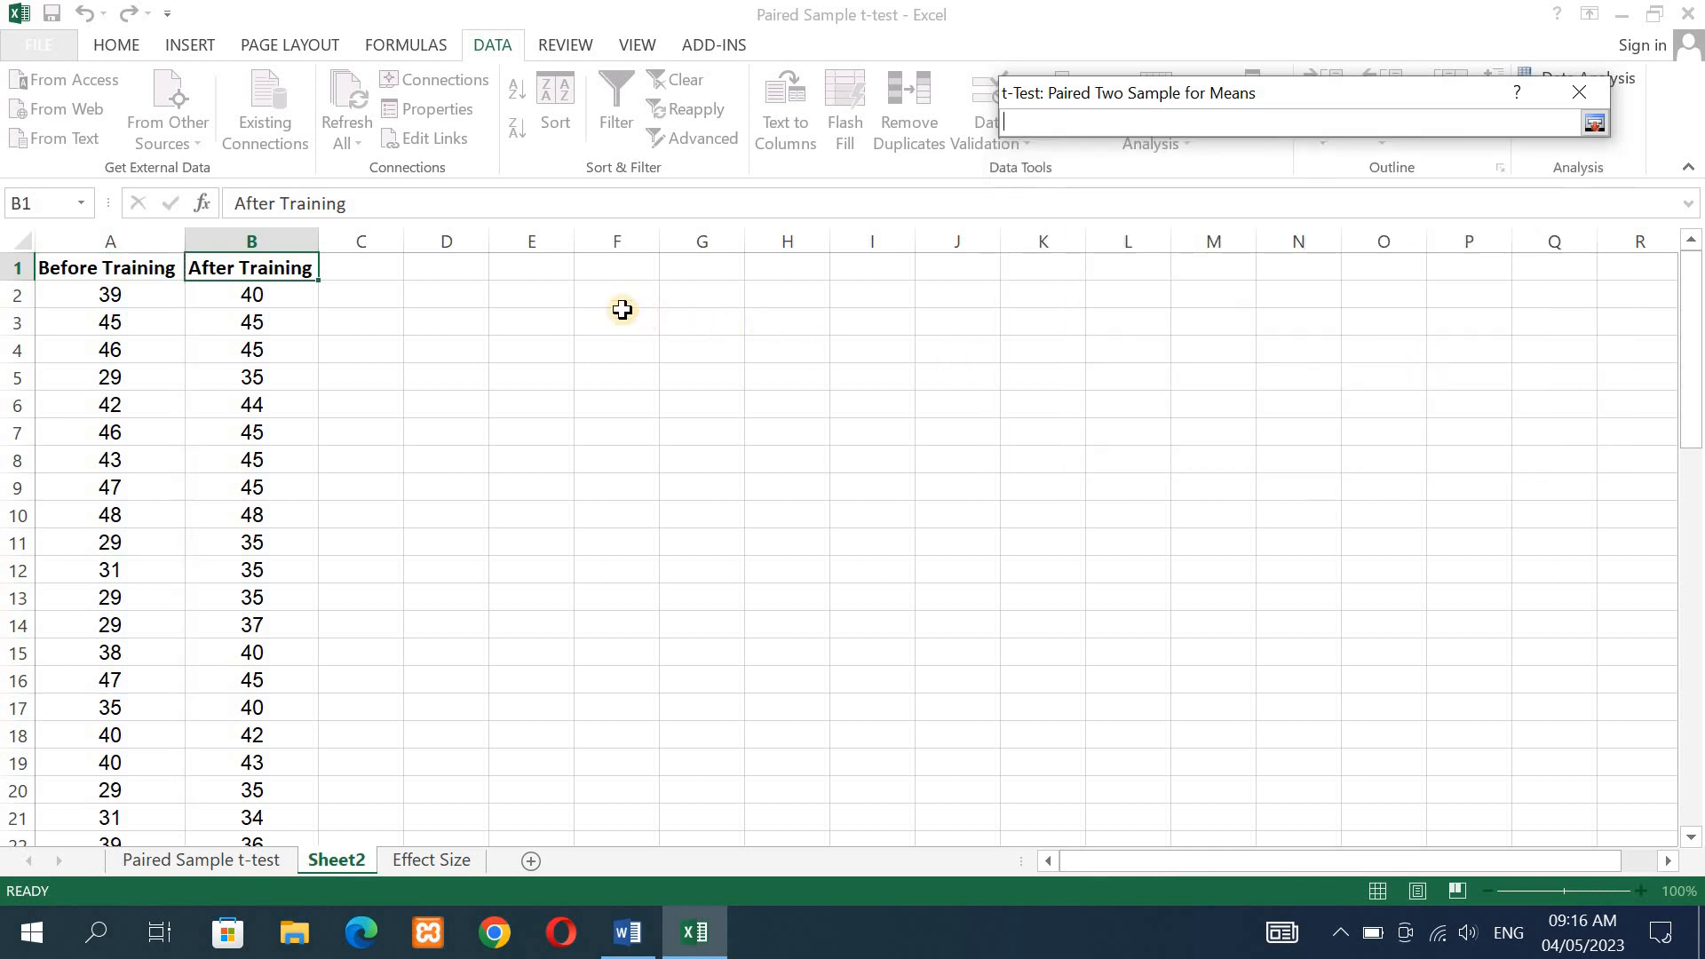
left_click(539, 297)
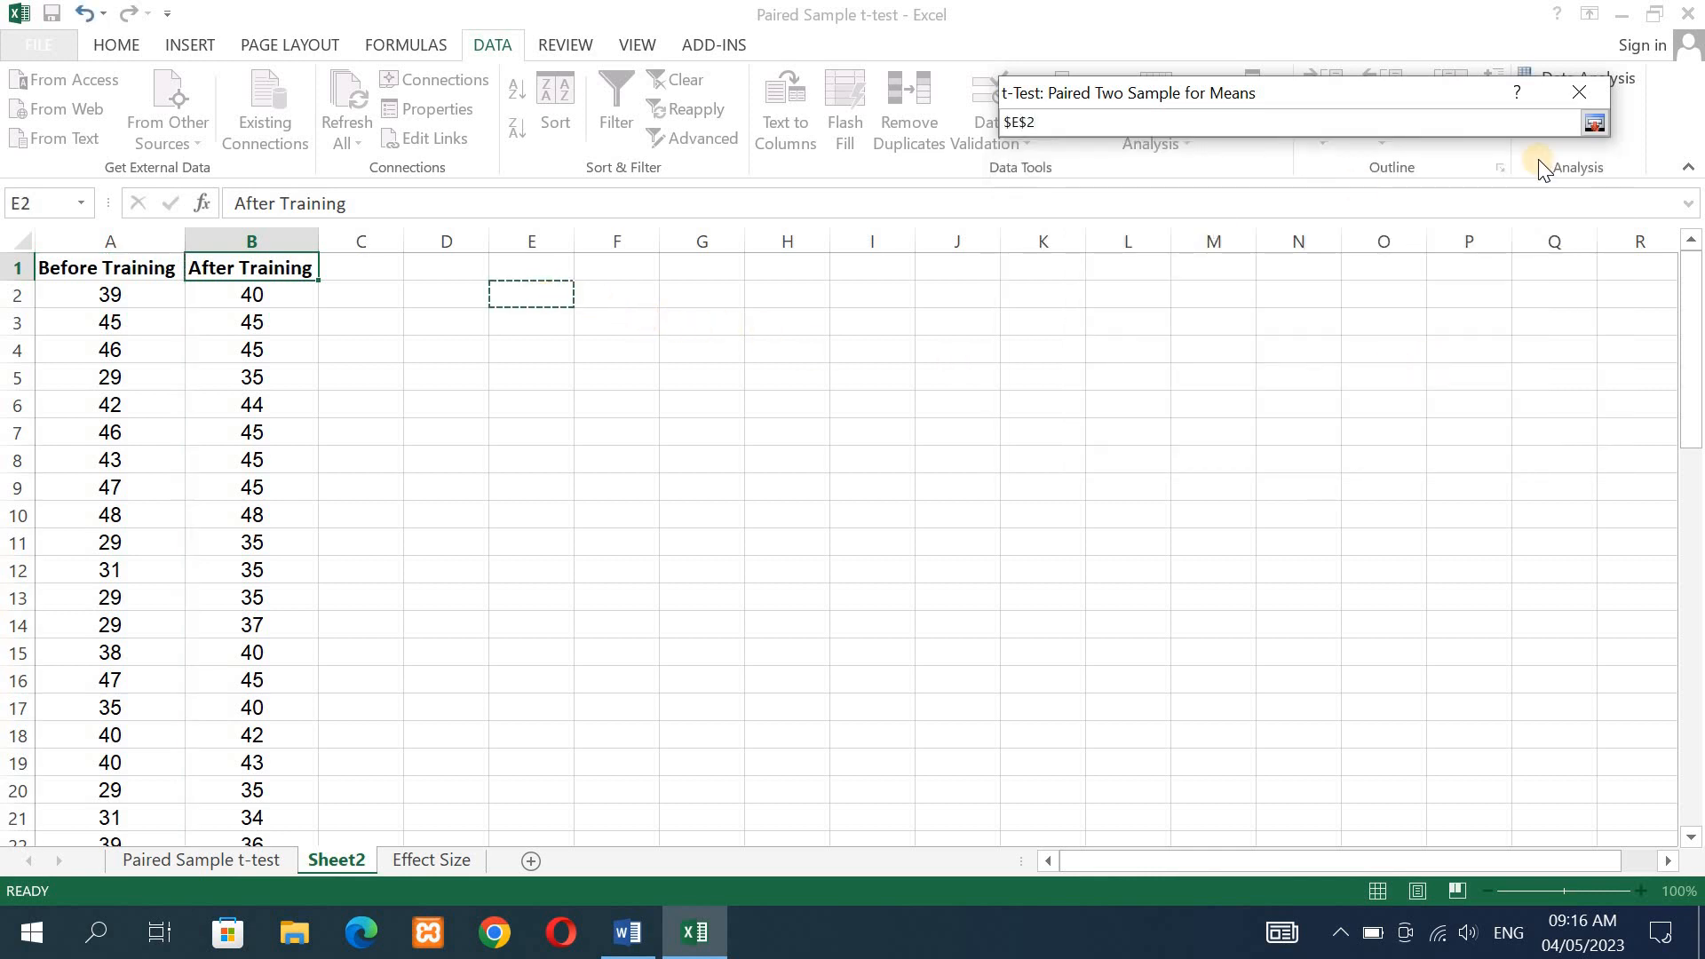
left_click(1595, 122)
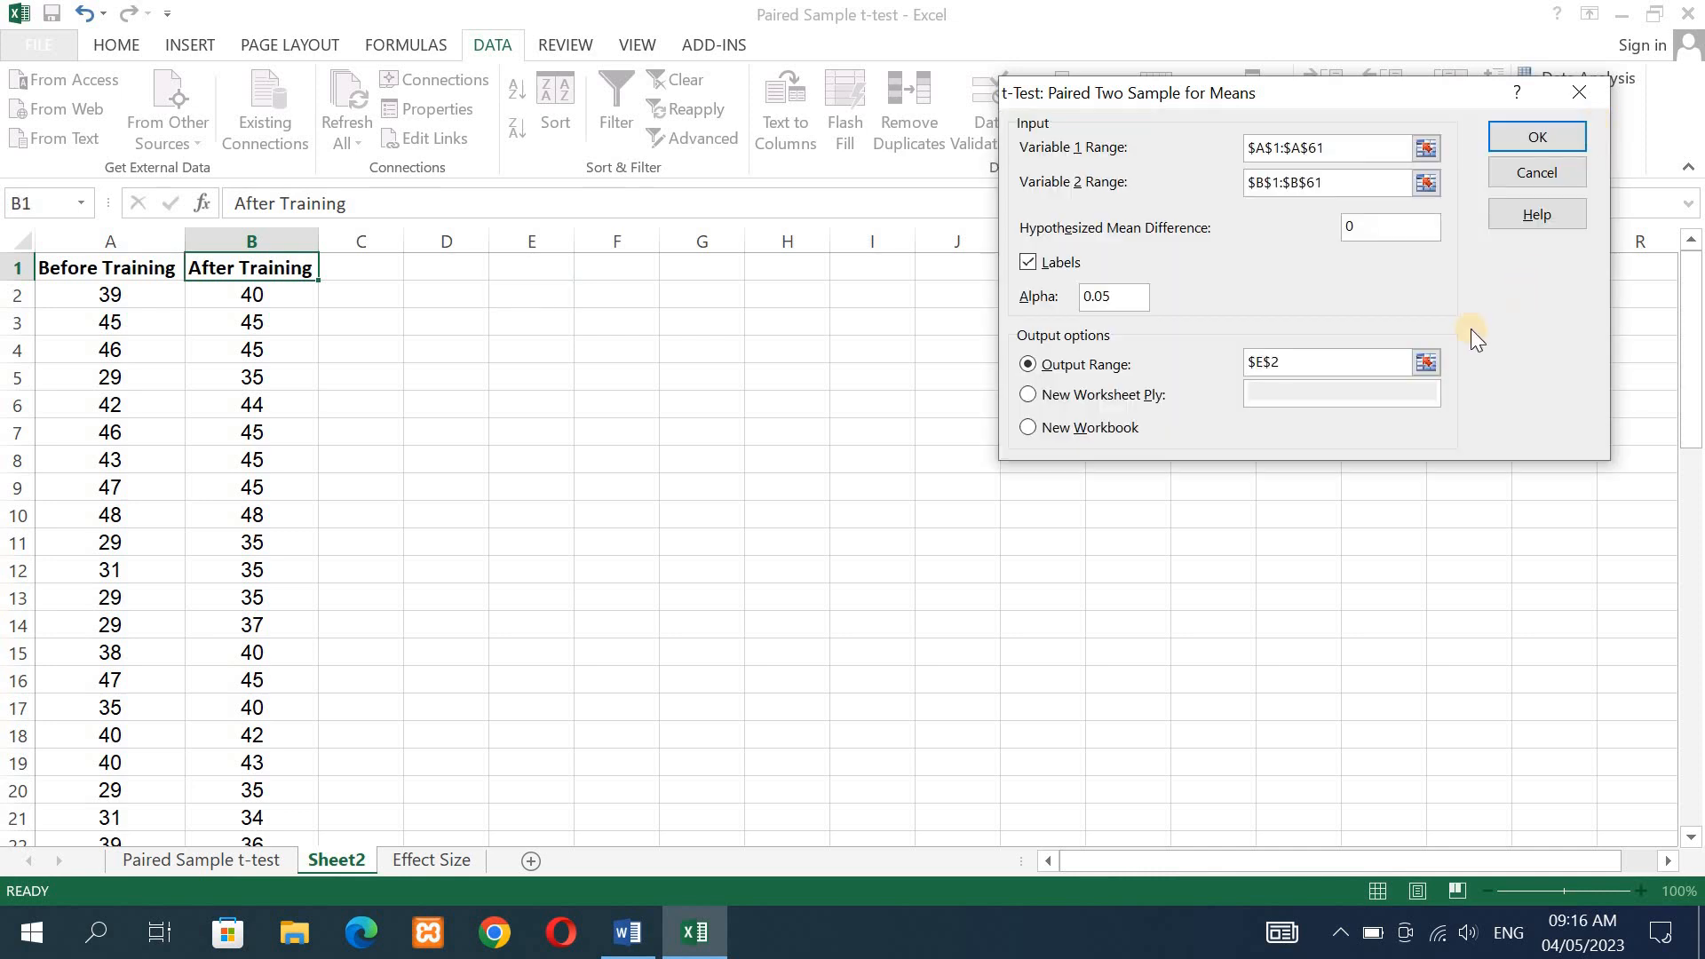
left_click(1520, 139)
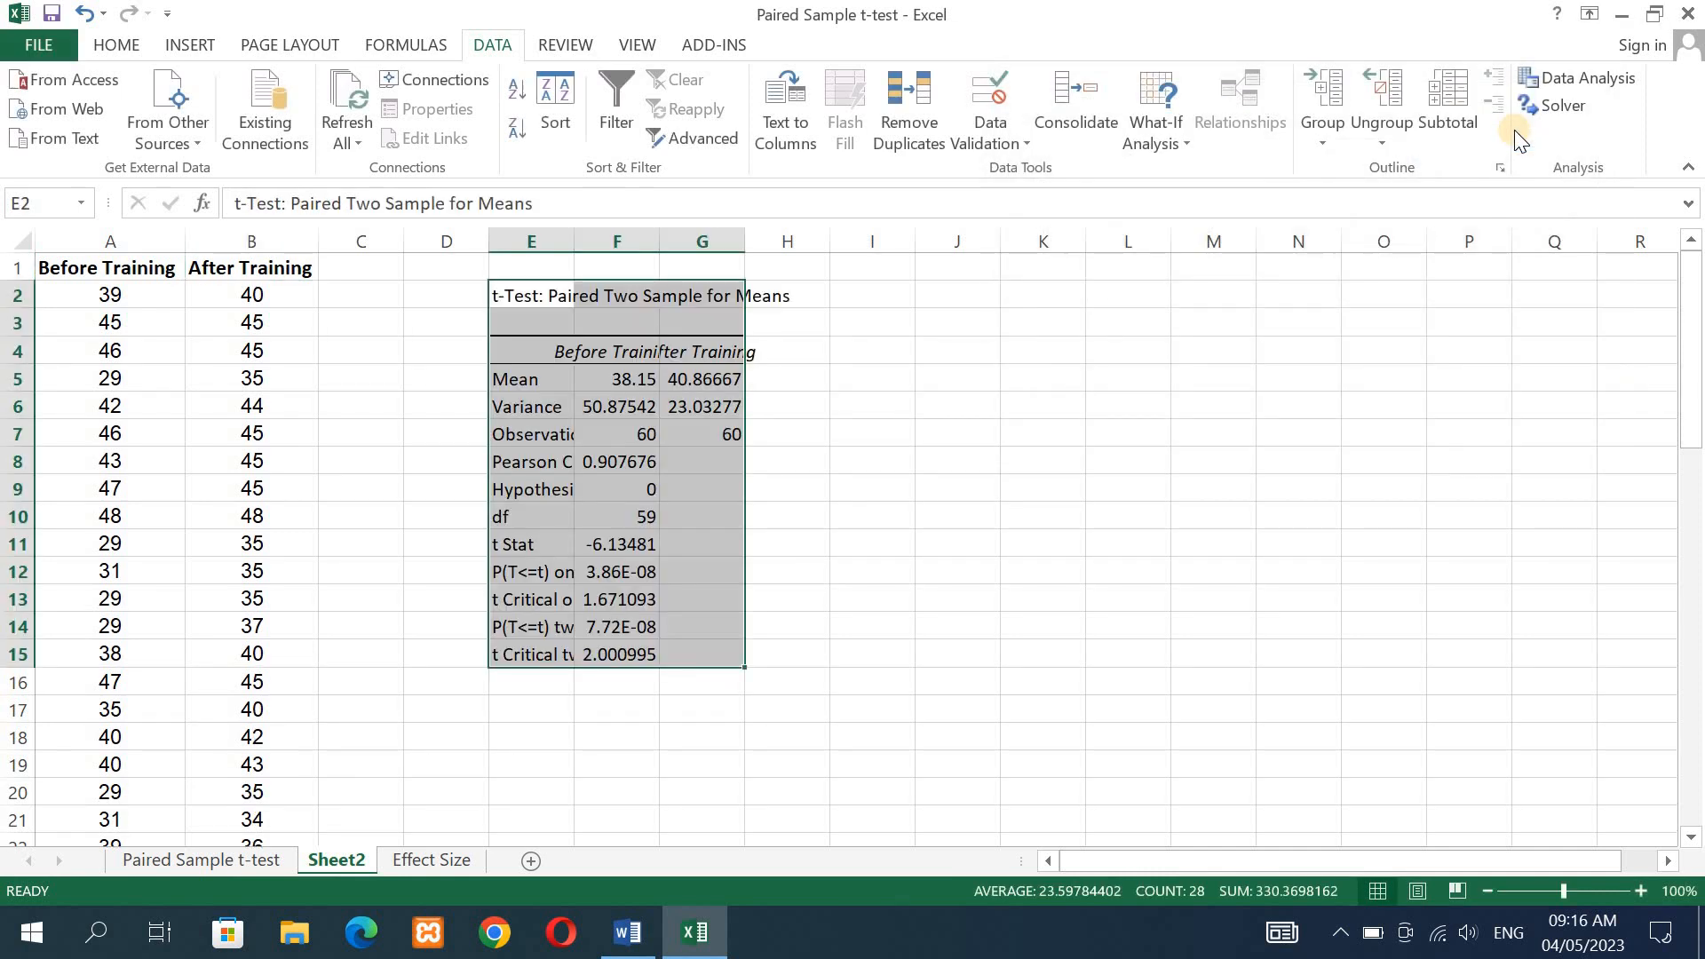
left_click_drag(577, 237, 1114, 248)
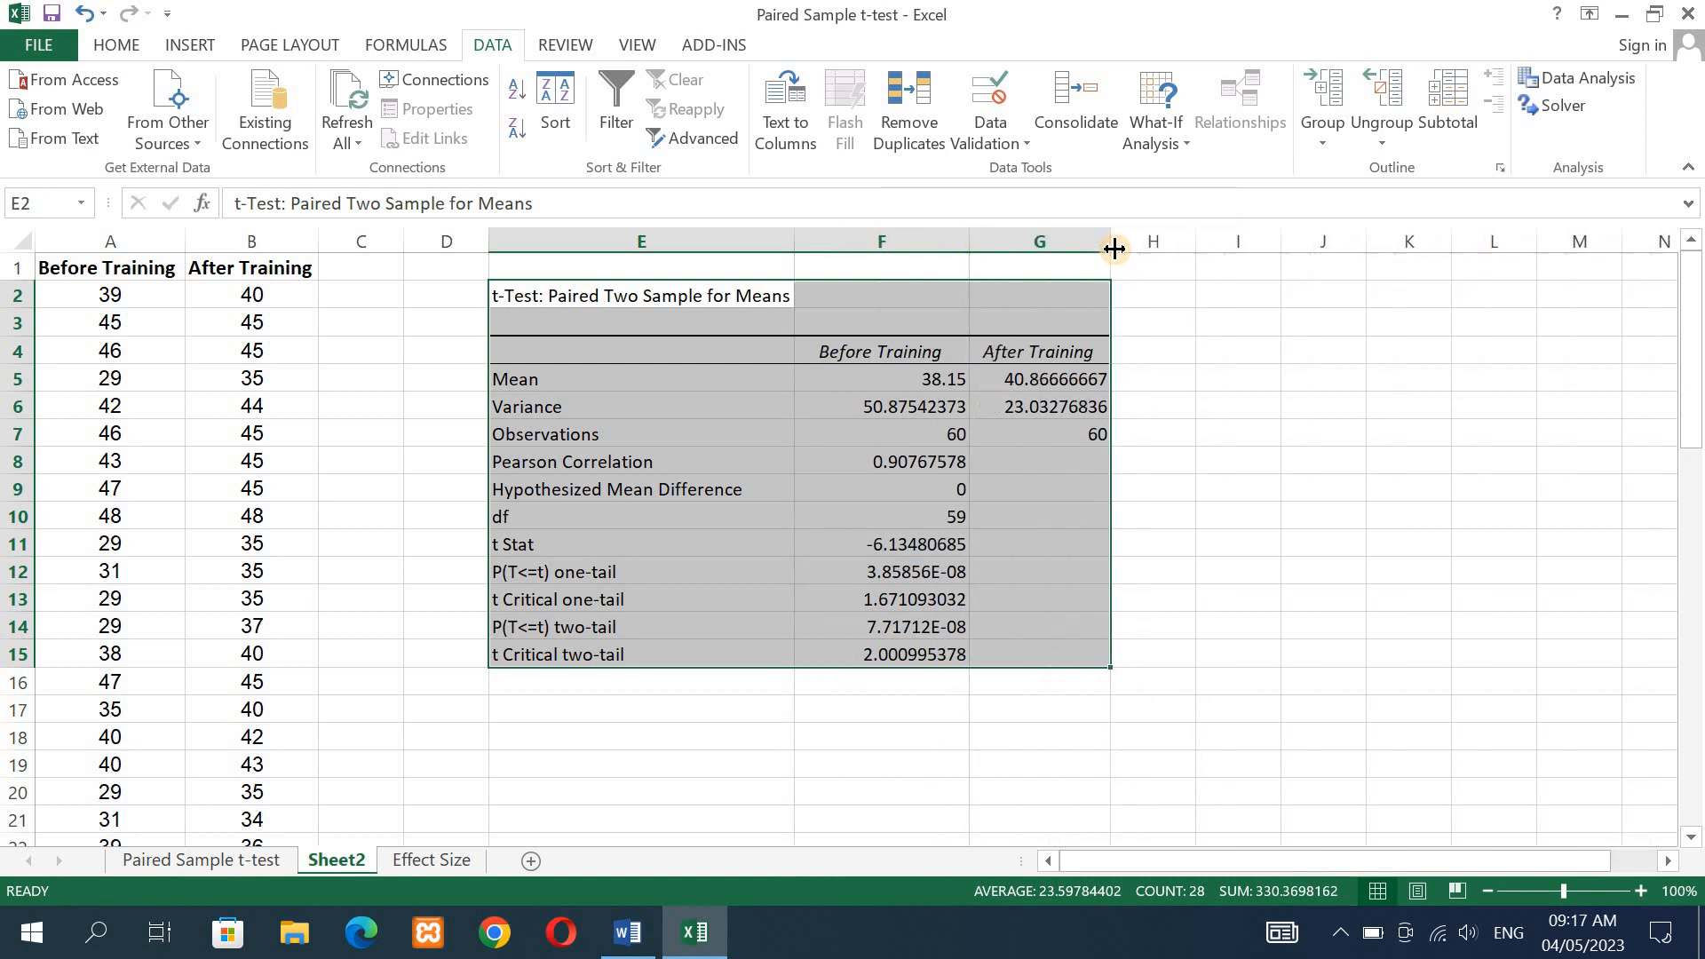
left_click(1285, 464)
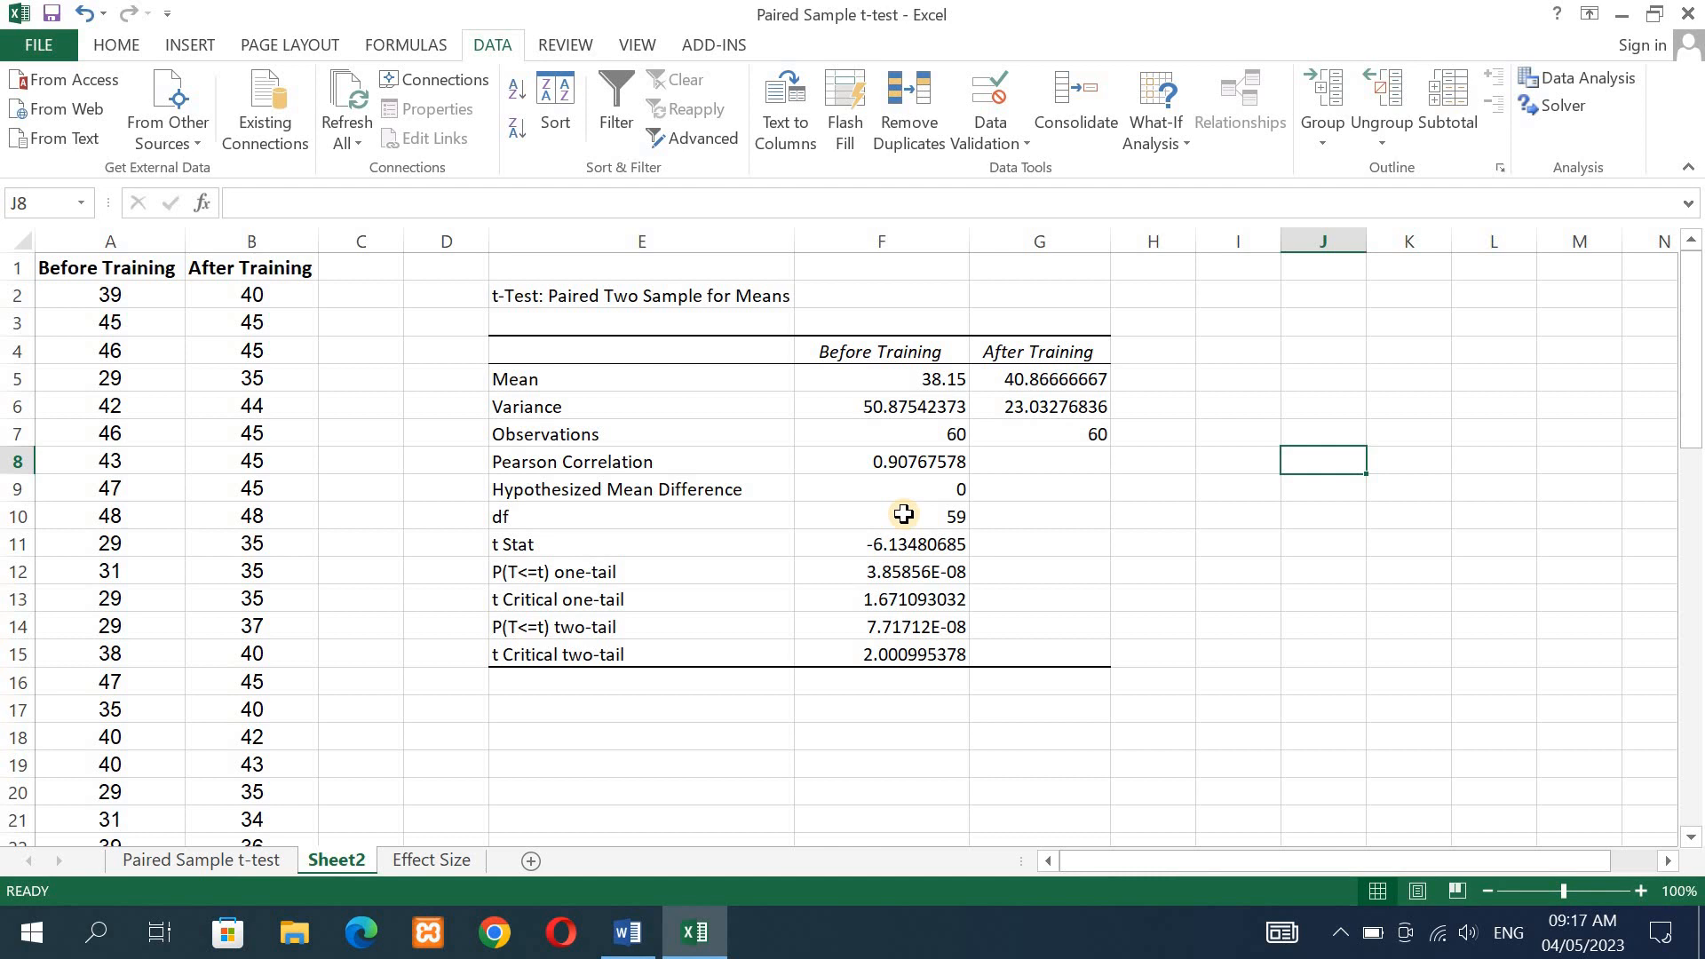
- Highlight the P(T<=t) two-tail value in F14 with a yellow fill
left_click(607, 632)
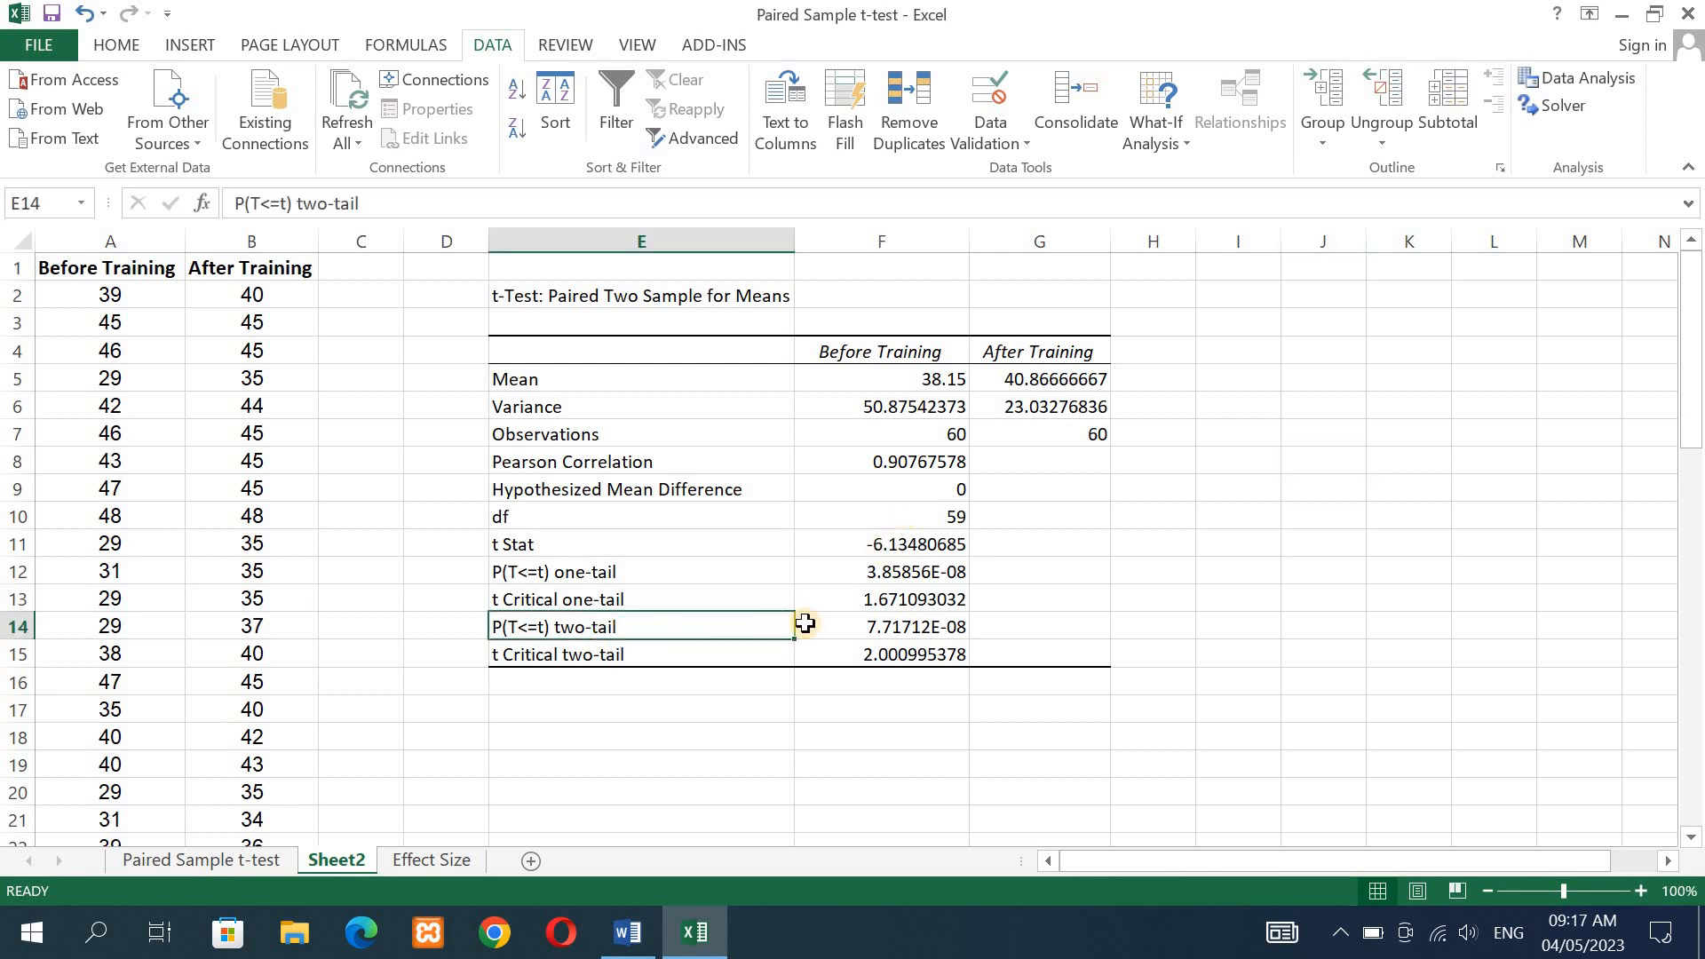
left_click(894, 627)
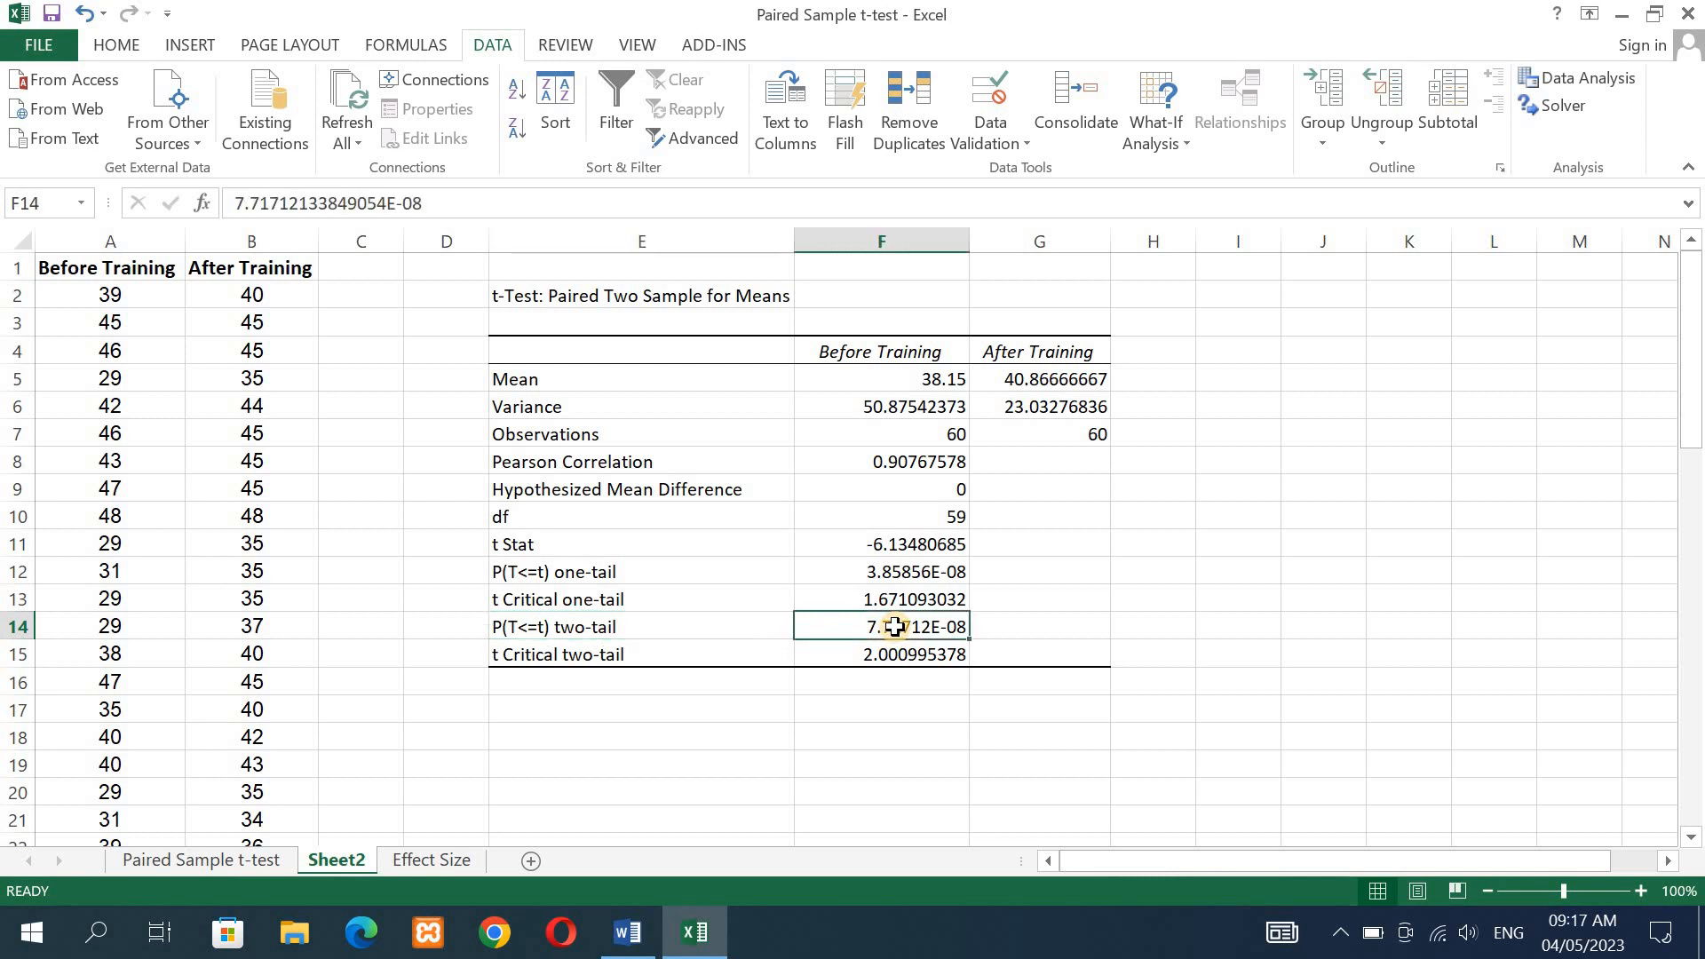
left_click(123, 44)
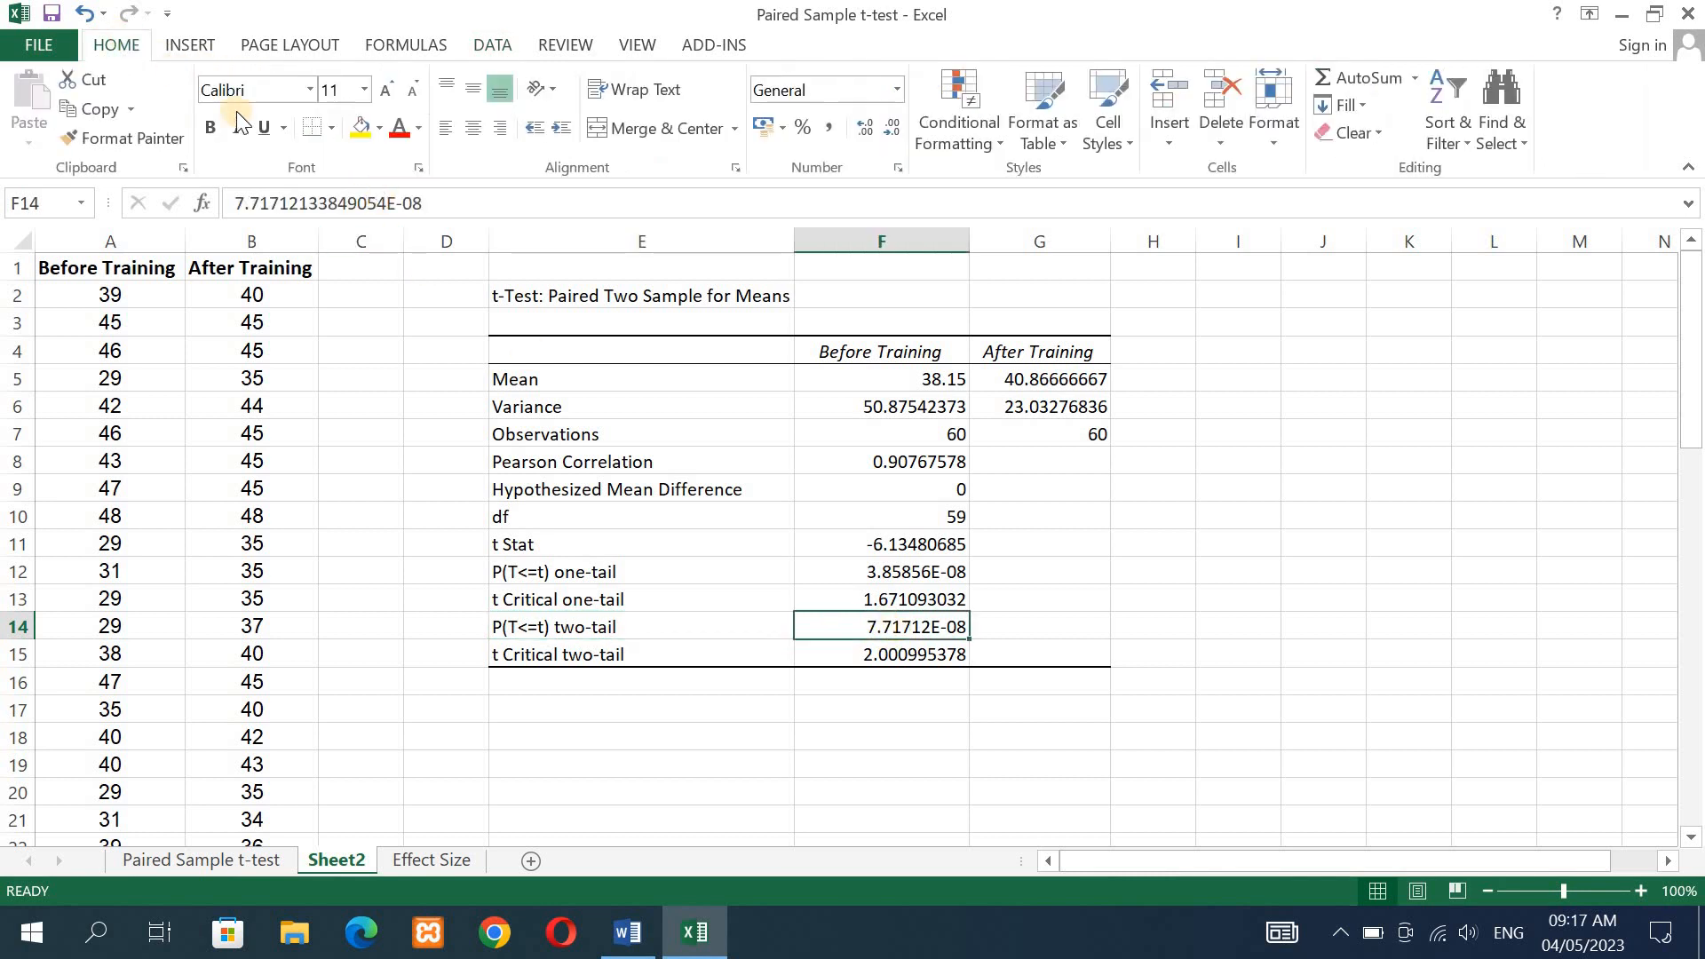
left_click(359, 129)
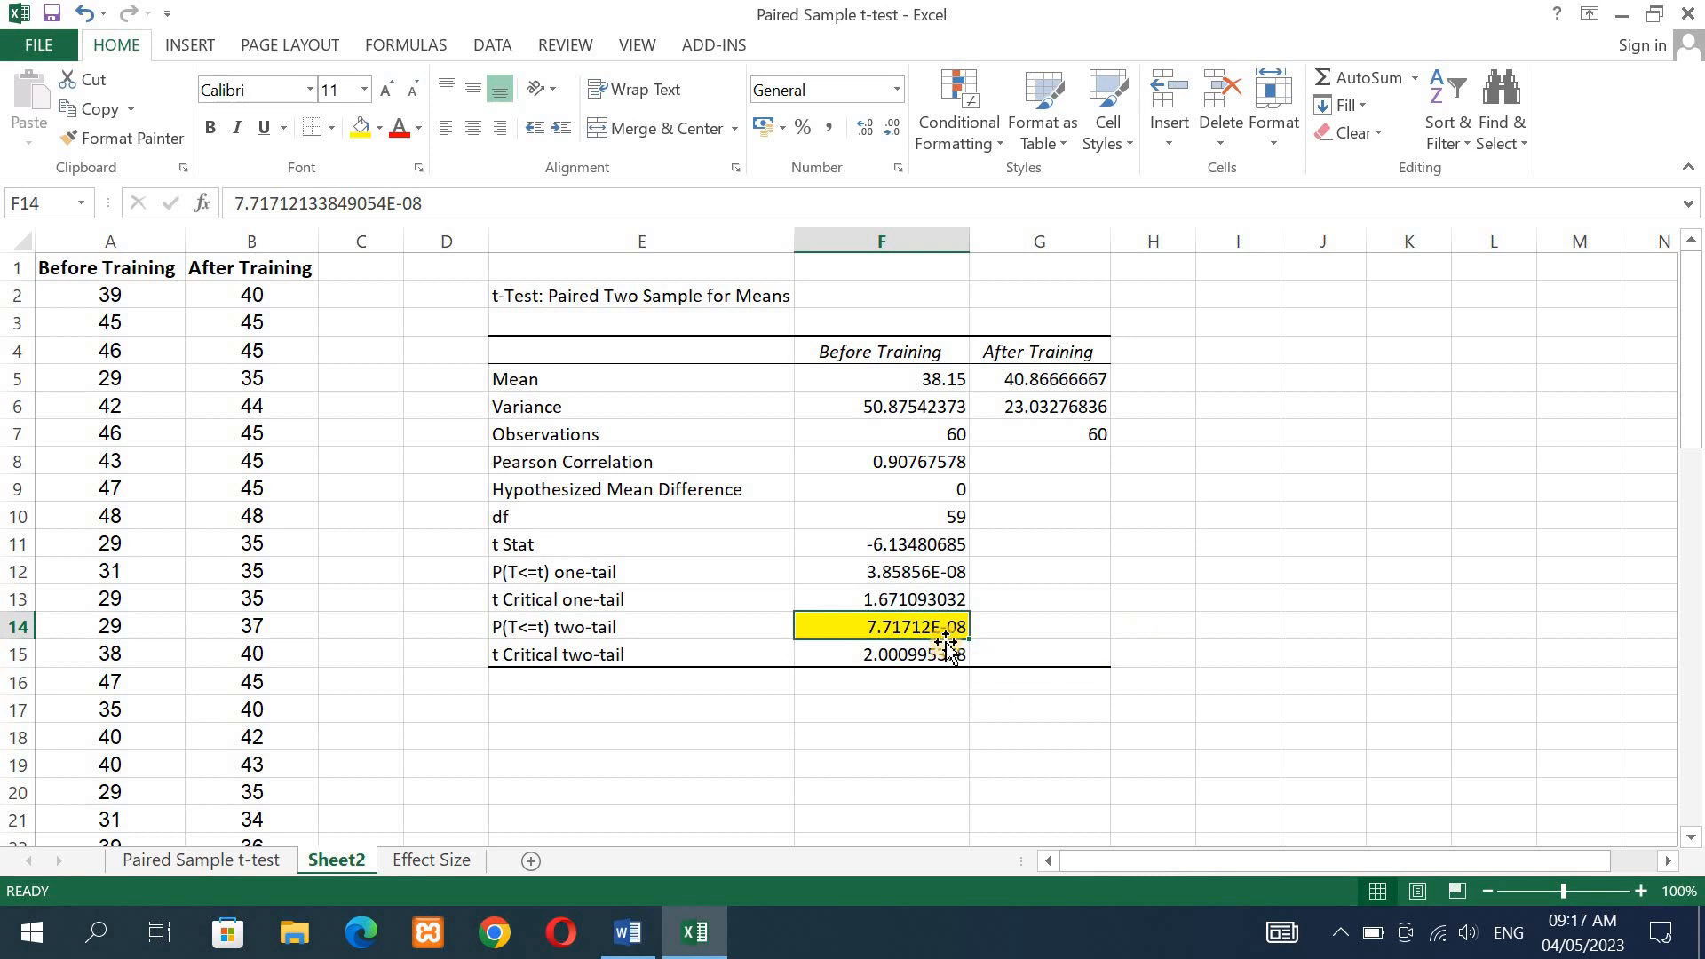
left_click(1147, 632)
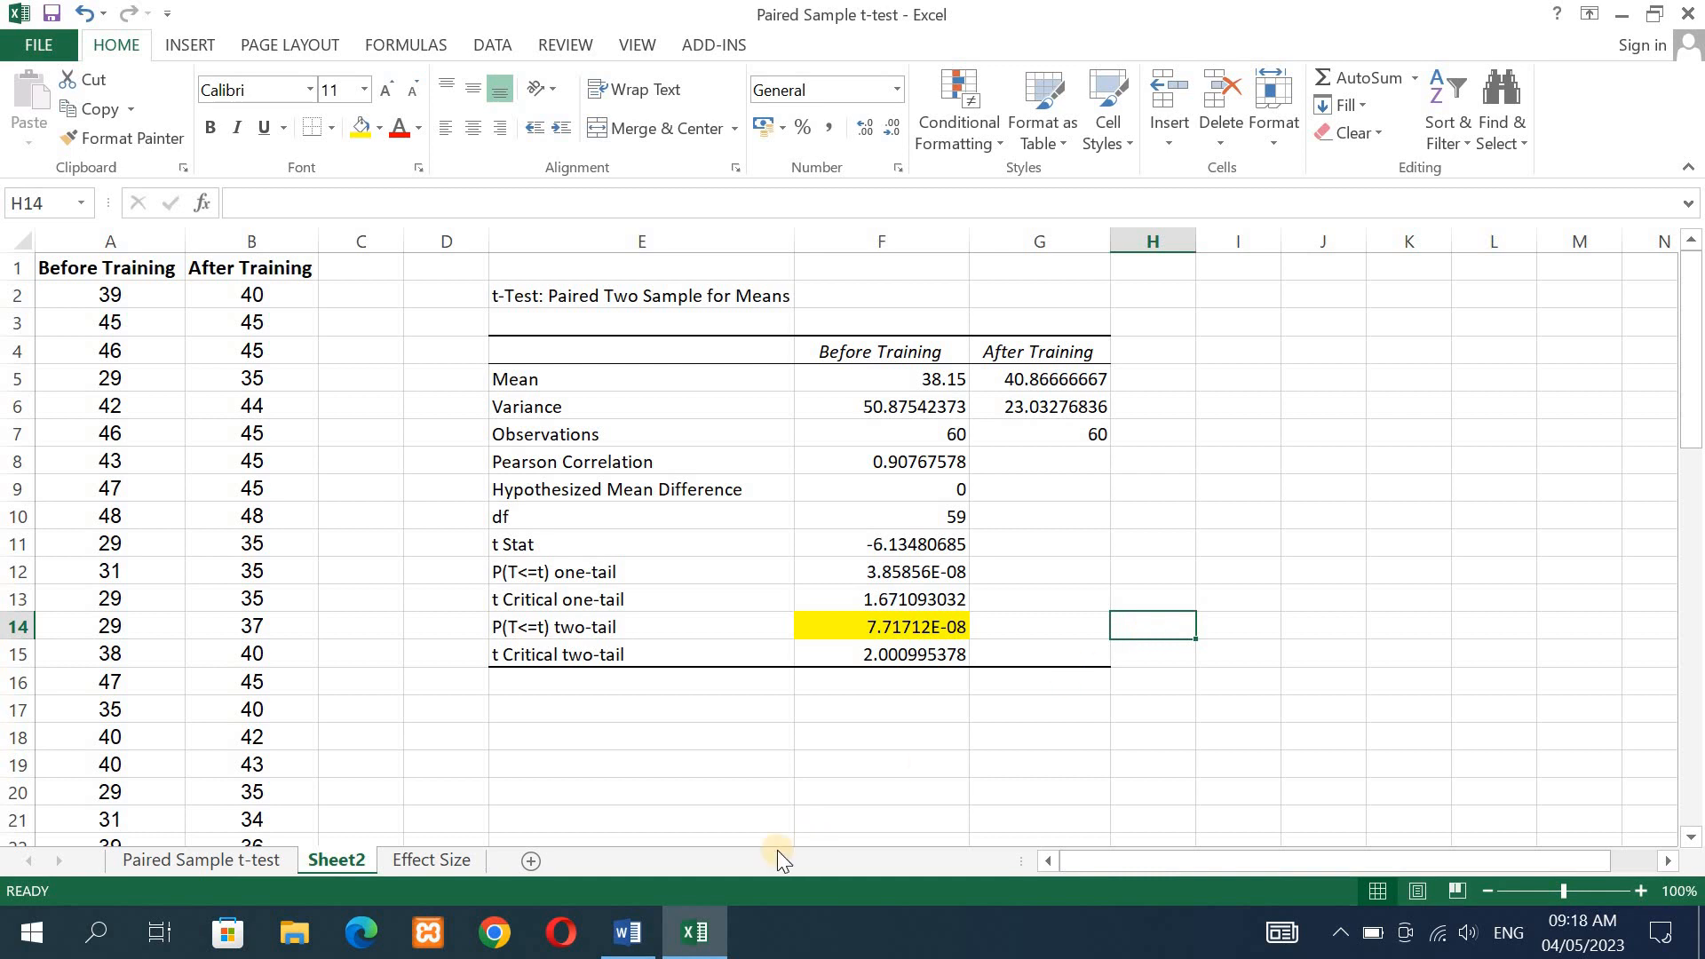
- Switch to the Word document to review the research objective and hypotheses, and return to the Excel workbook
left_click(629, 936)
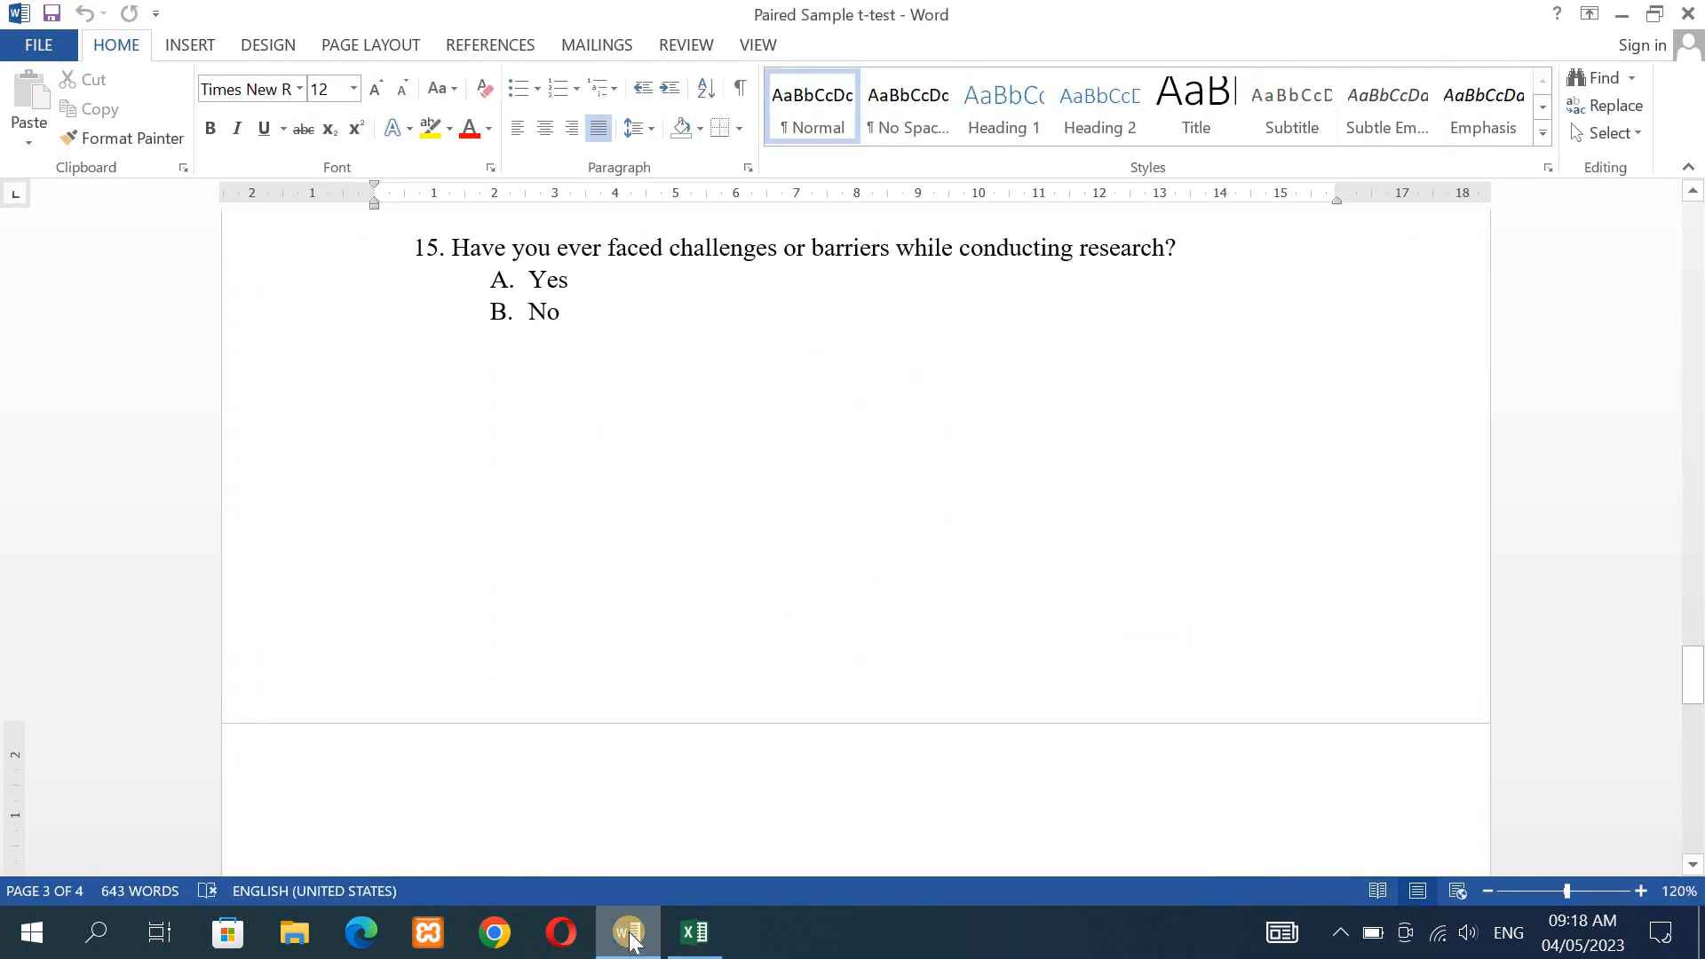
left_click_drag(1697, 675, 1685, 252)
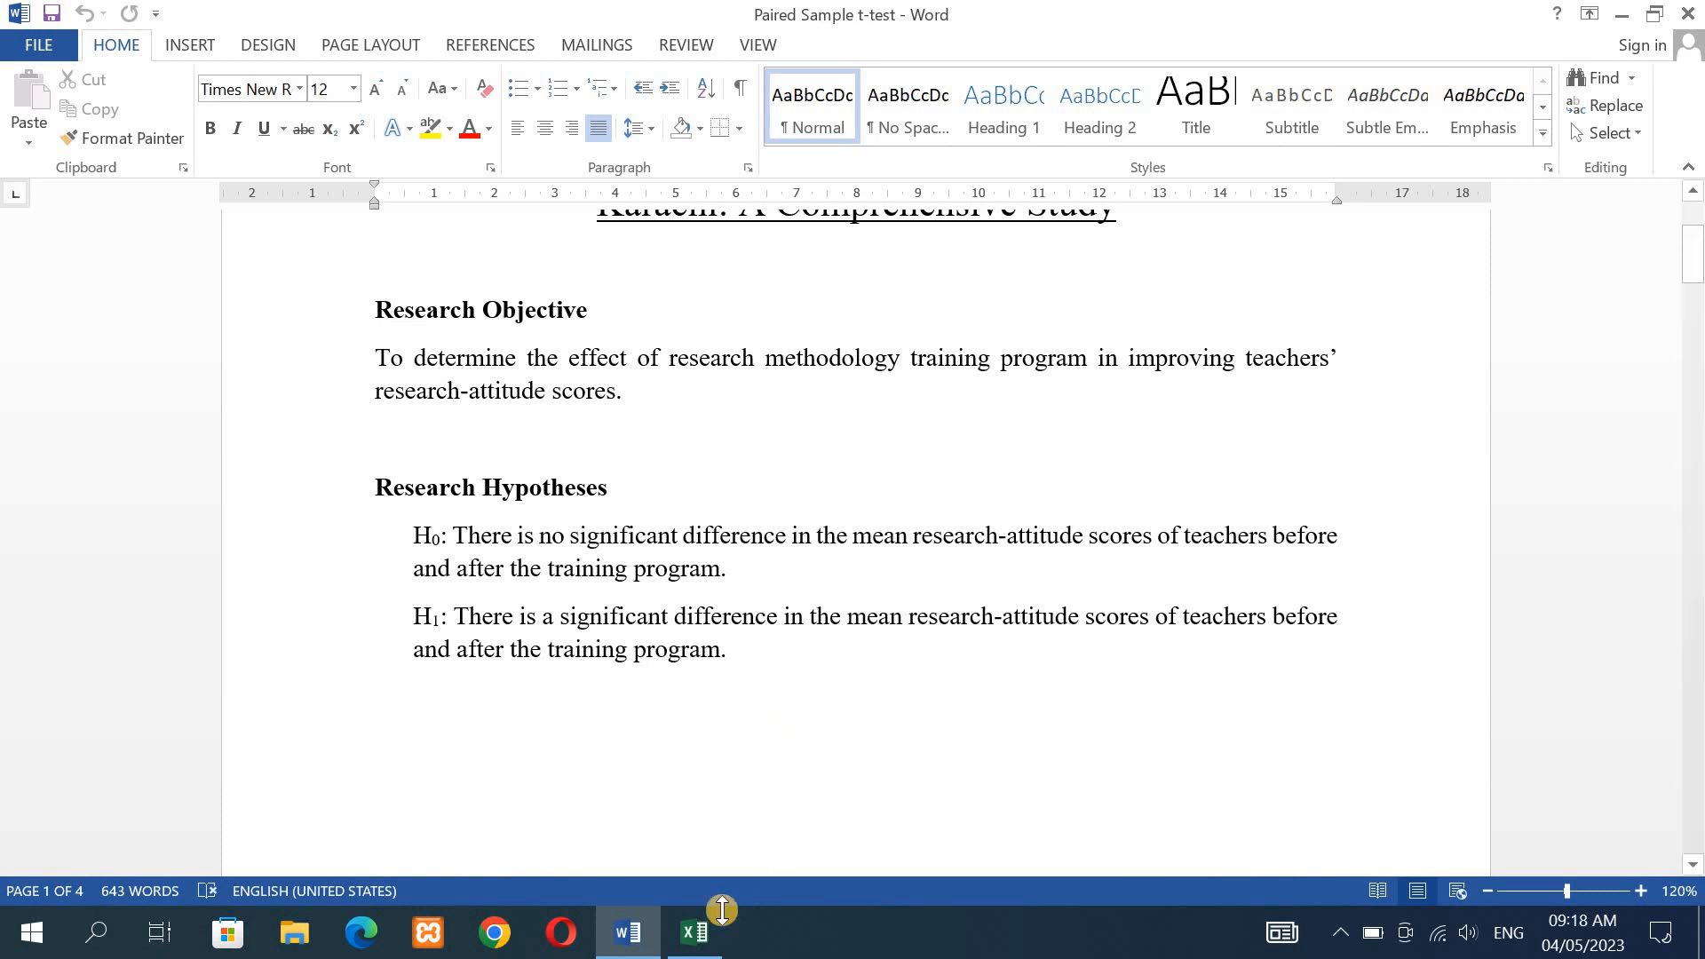
left_click(697, 933)
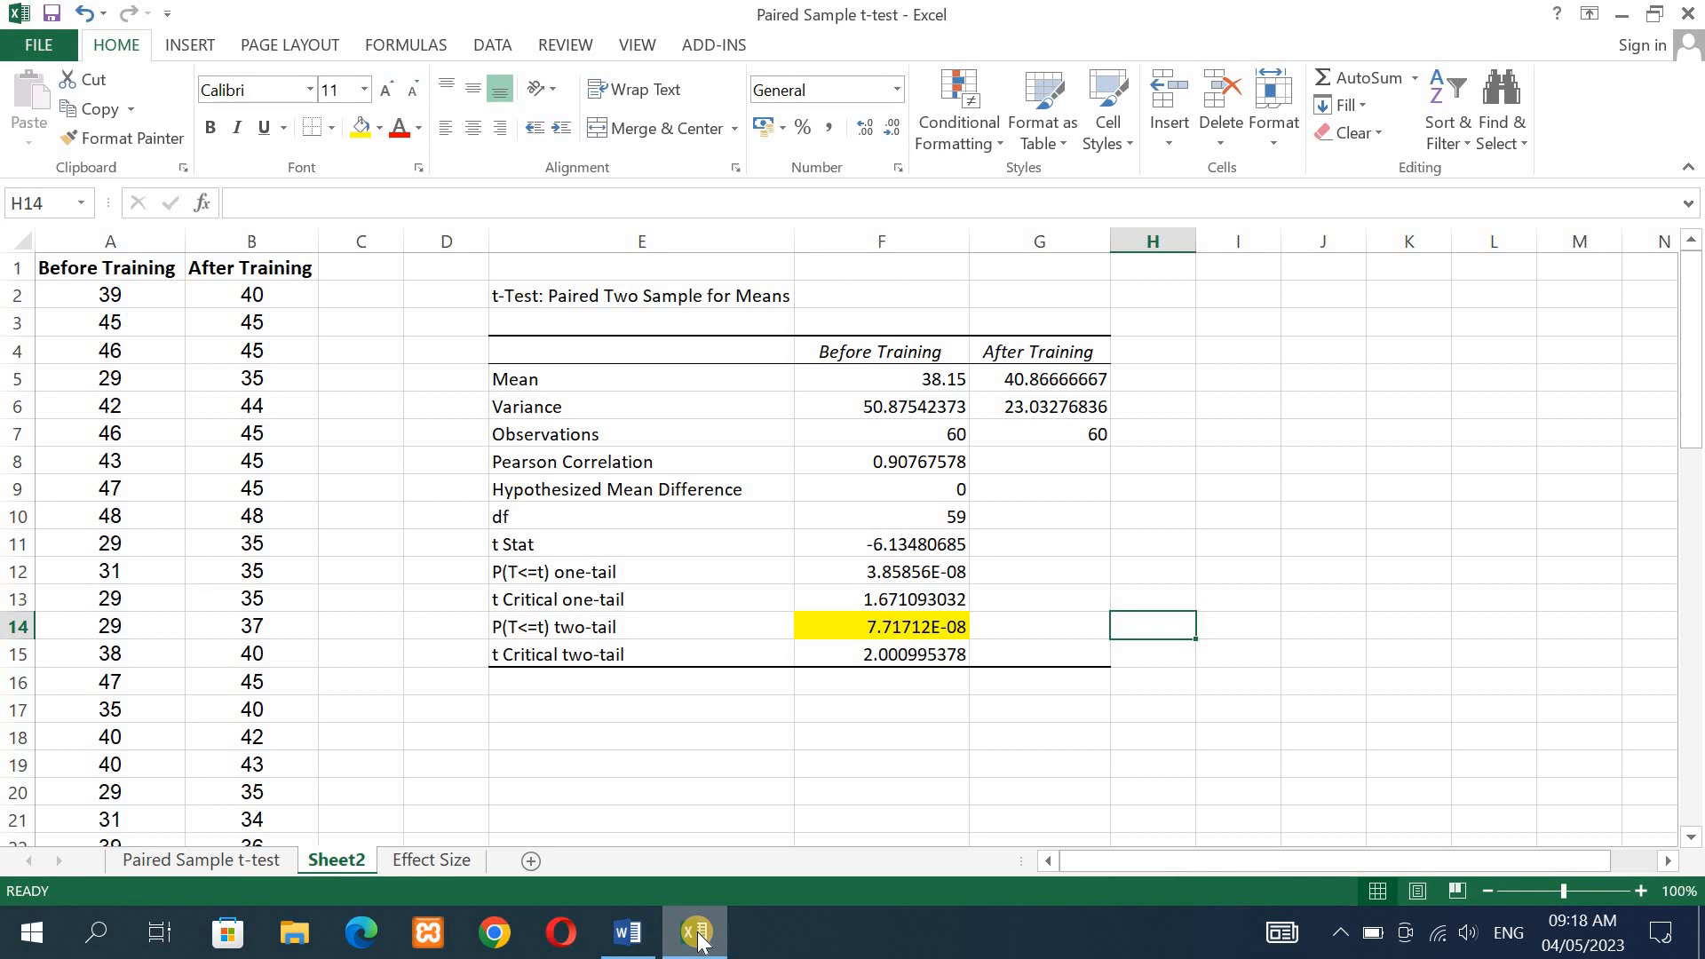
- Open the Effect Size sheet and examine the difference formula in the d = a - b column
left_click(423, 859)
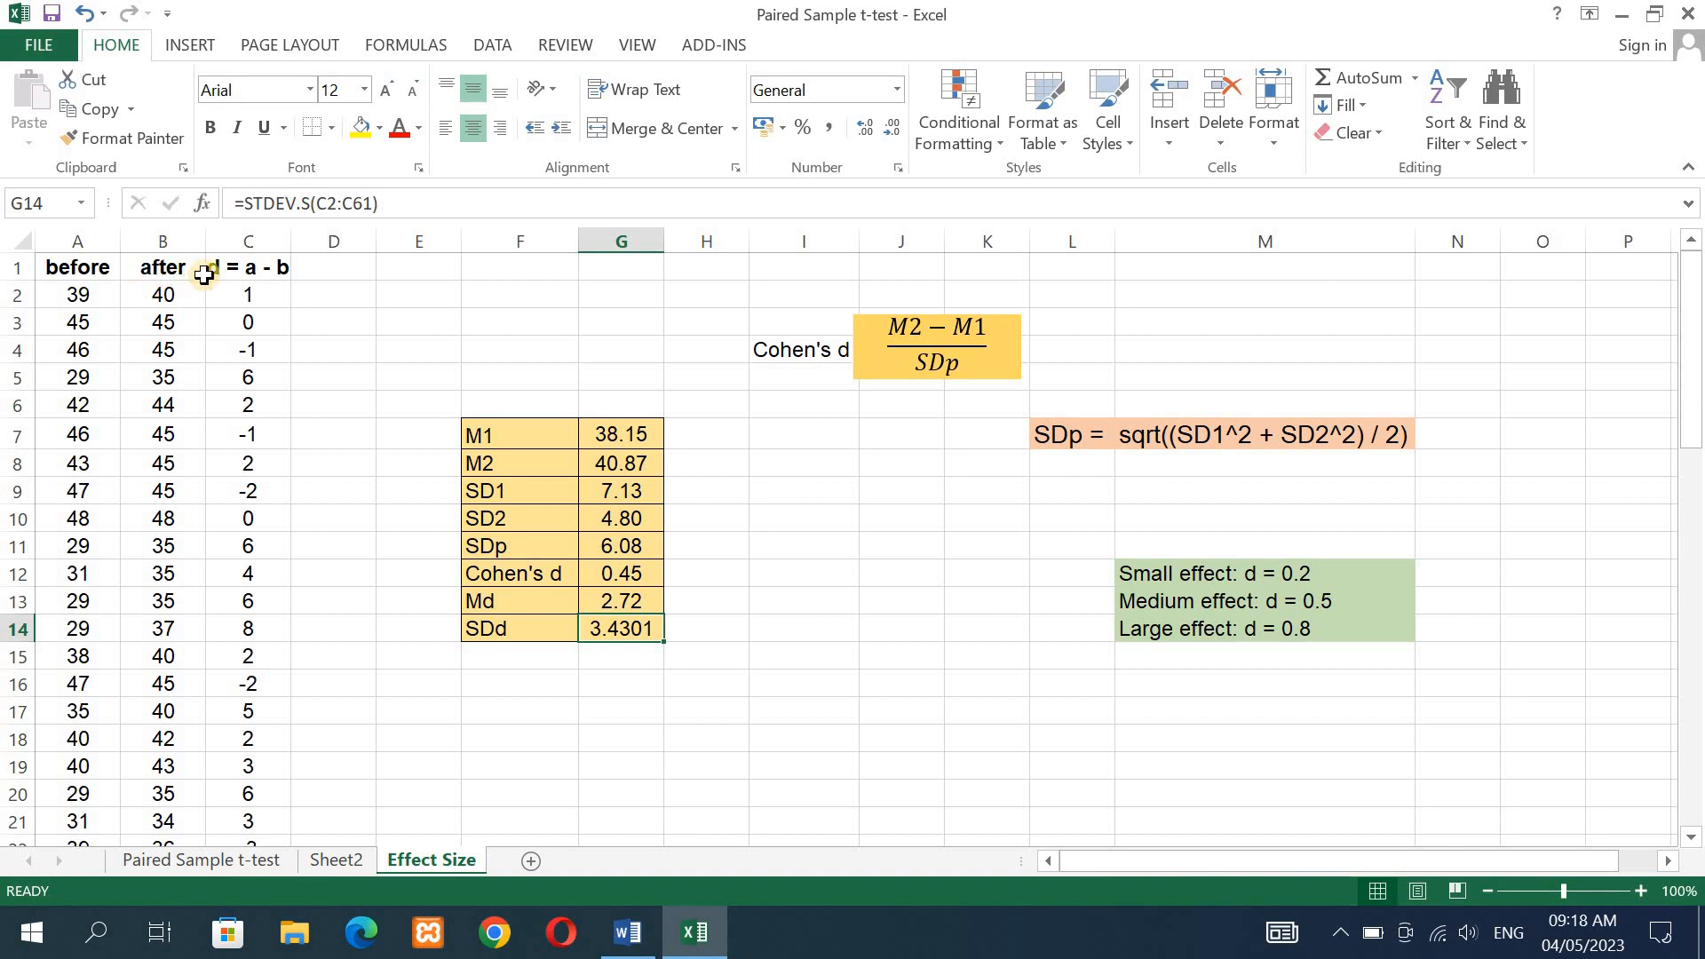
left_click(238, 272)
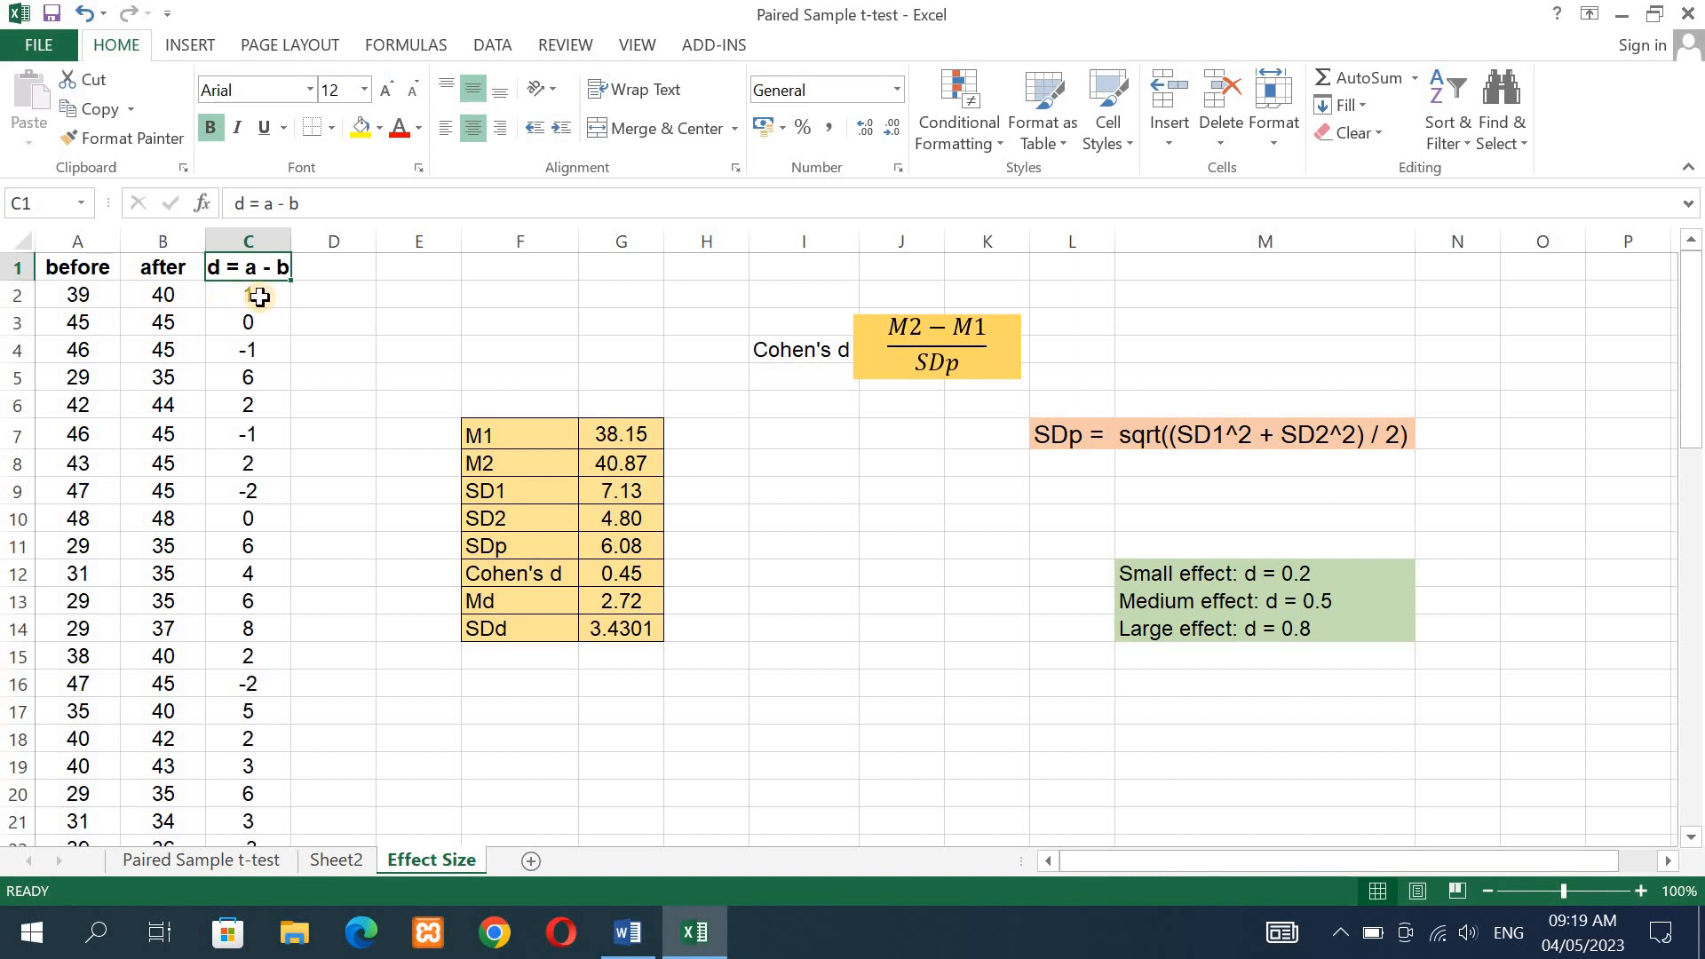
left_click(261, 296)
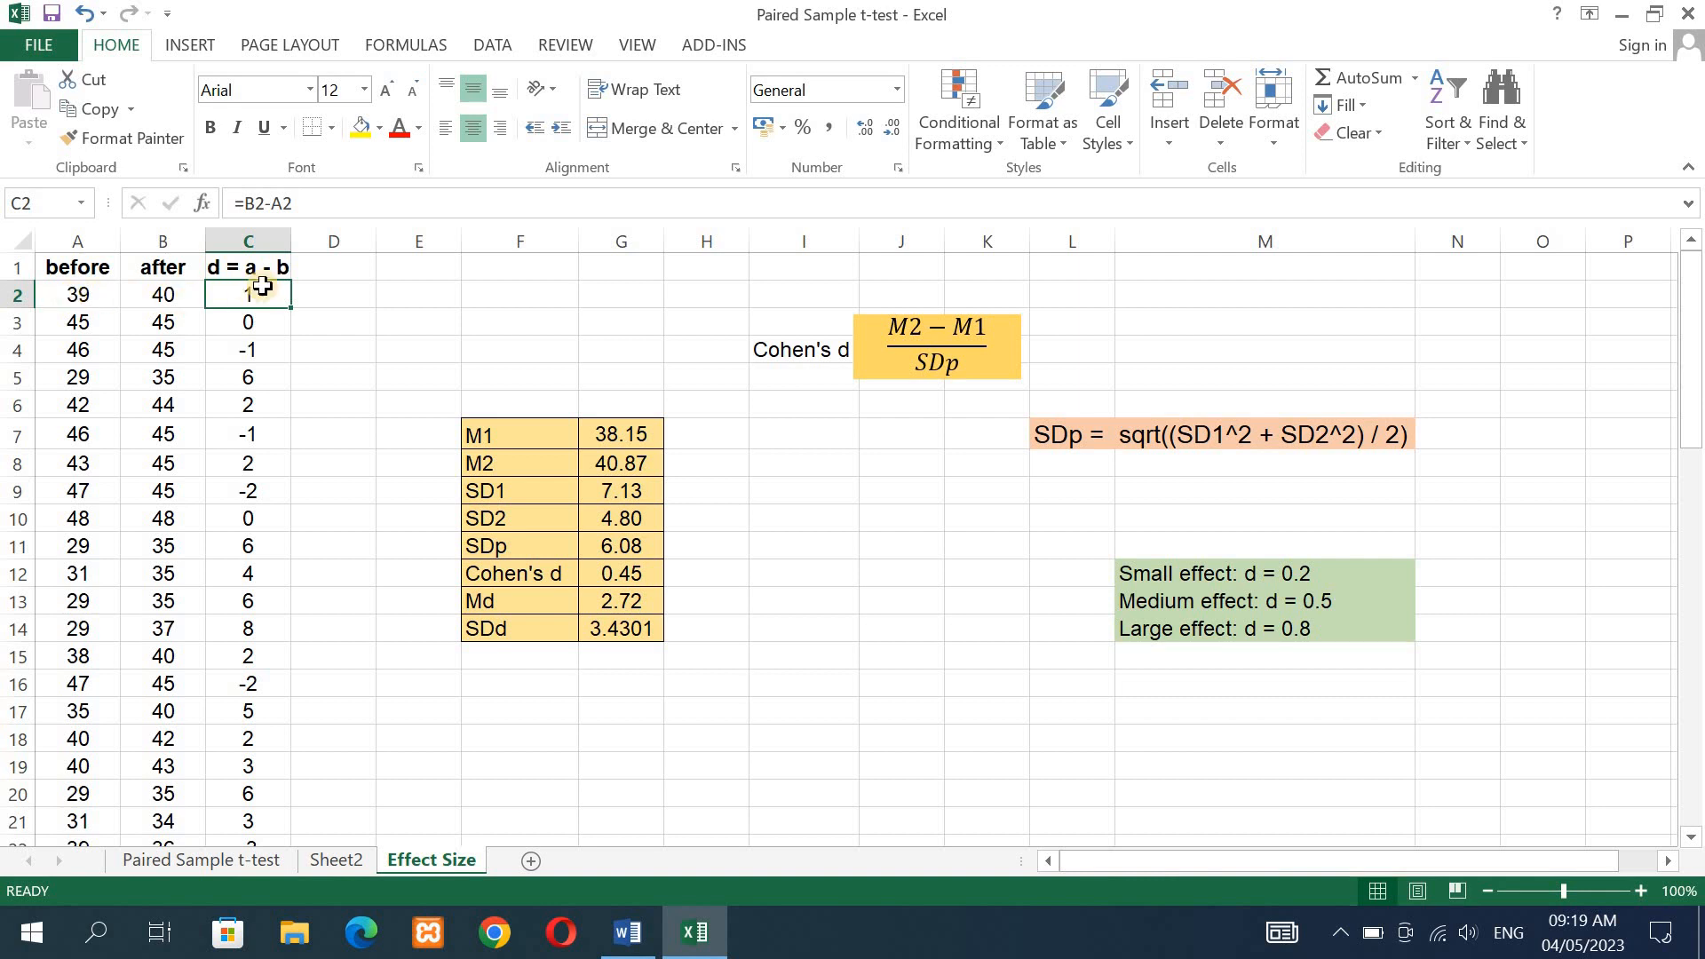
- Enter the formula =B2-A2 in D2 to compute the after-minus-before difference
left_click(334, 299)
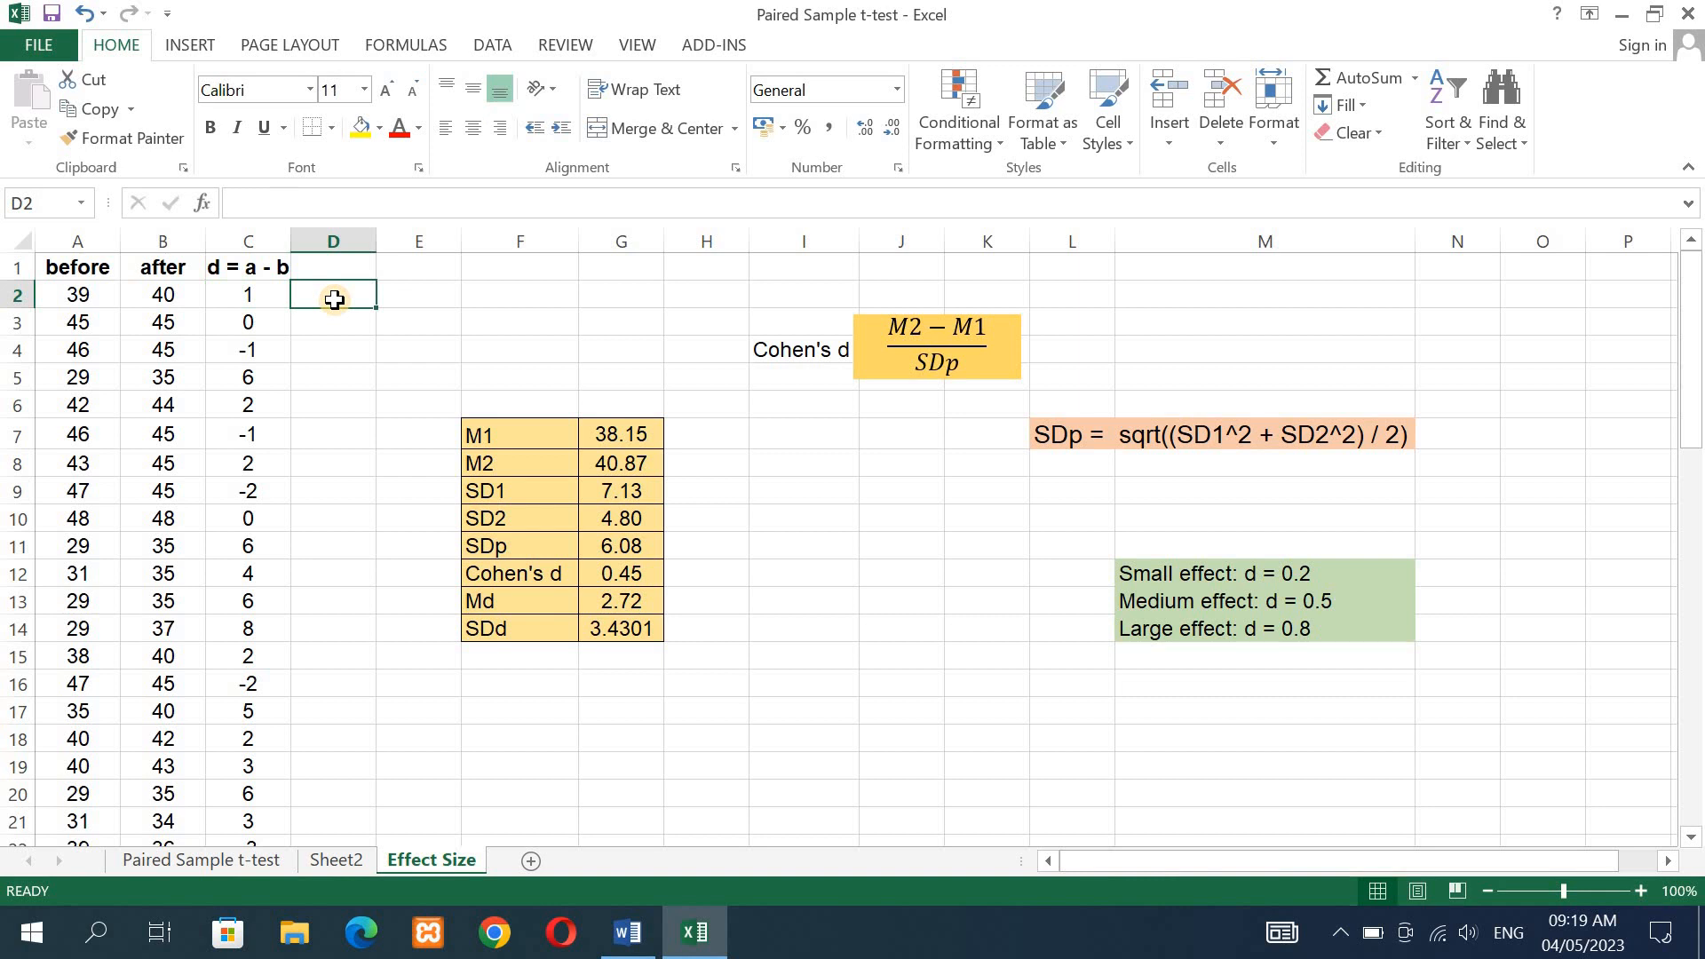
type("=")
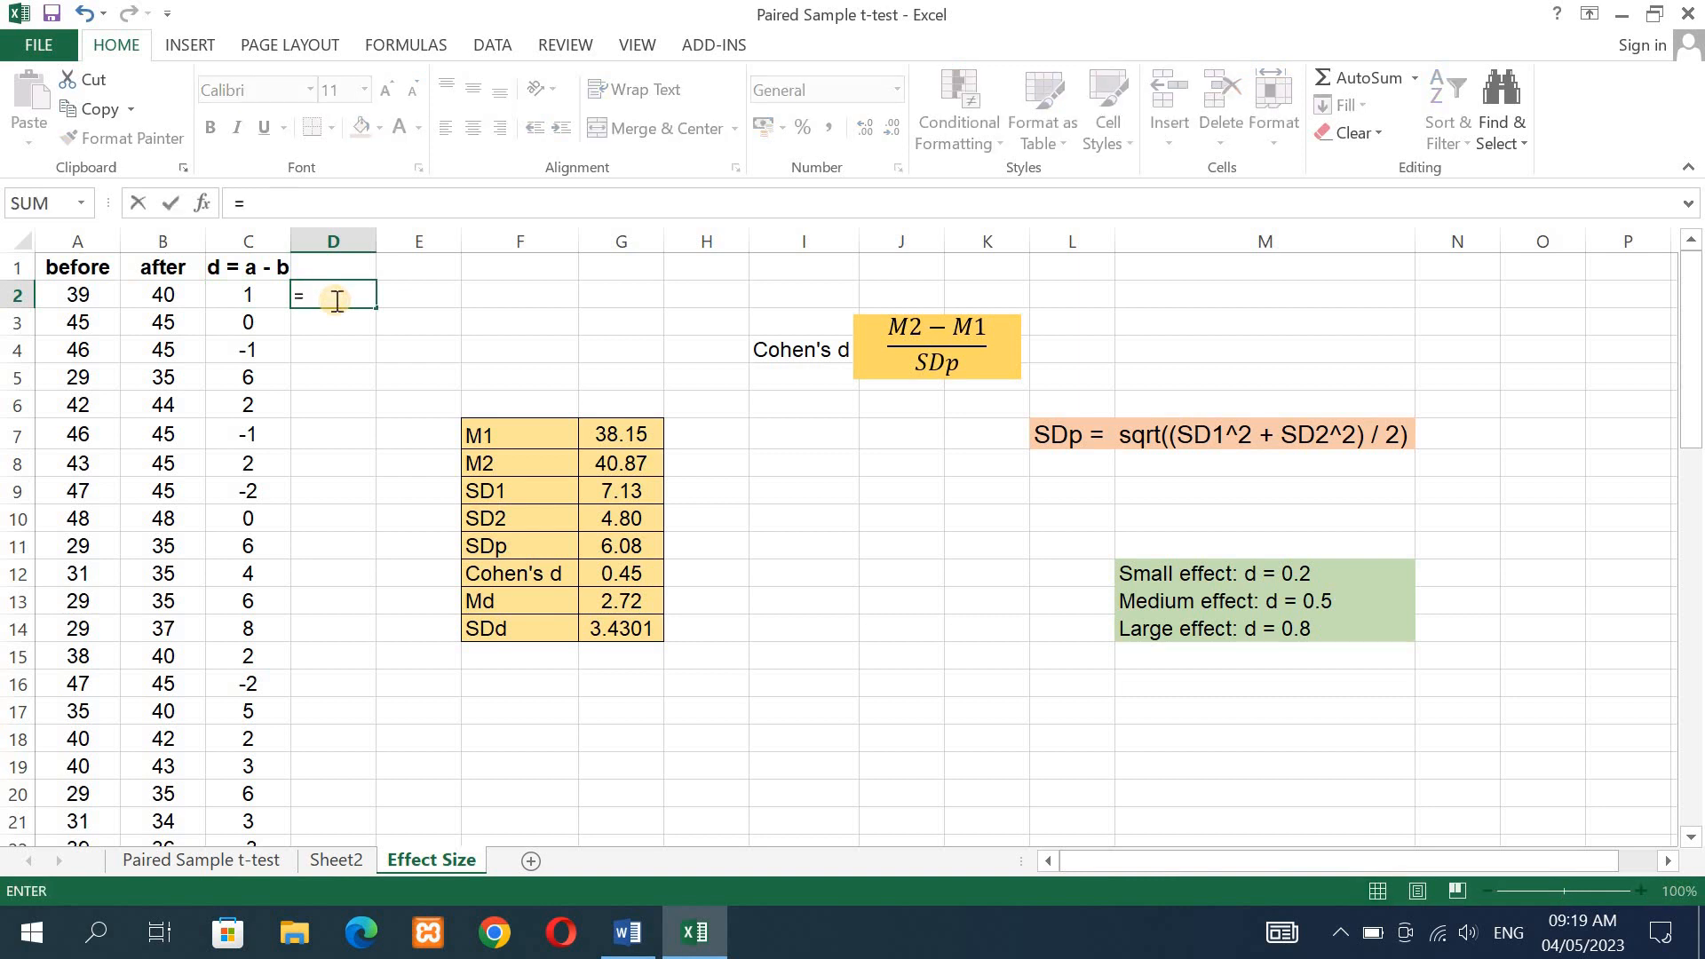
left_click(165, 296)
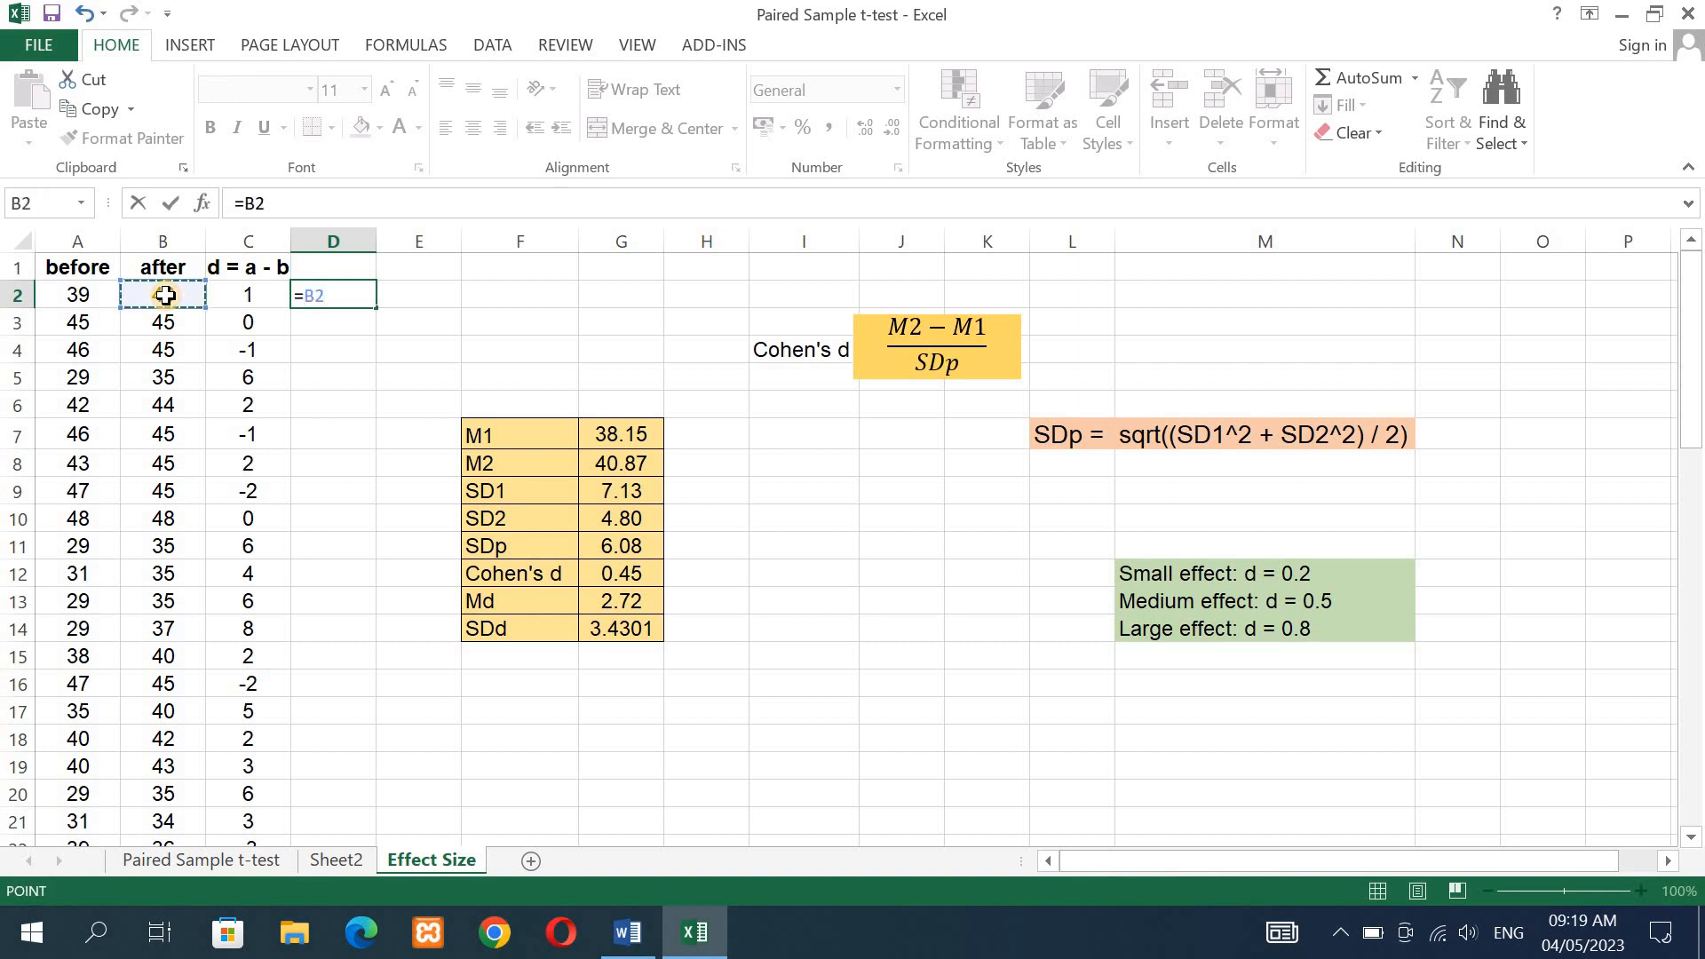
type("-")
left_click(75, 296)
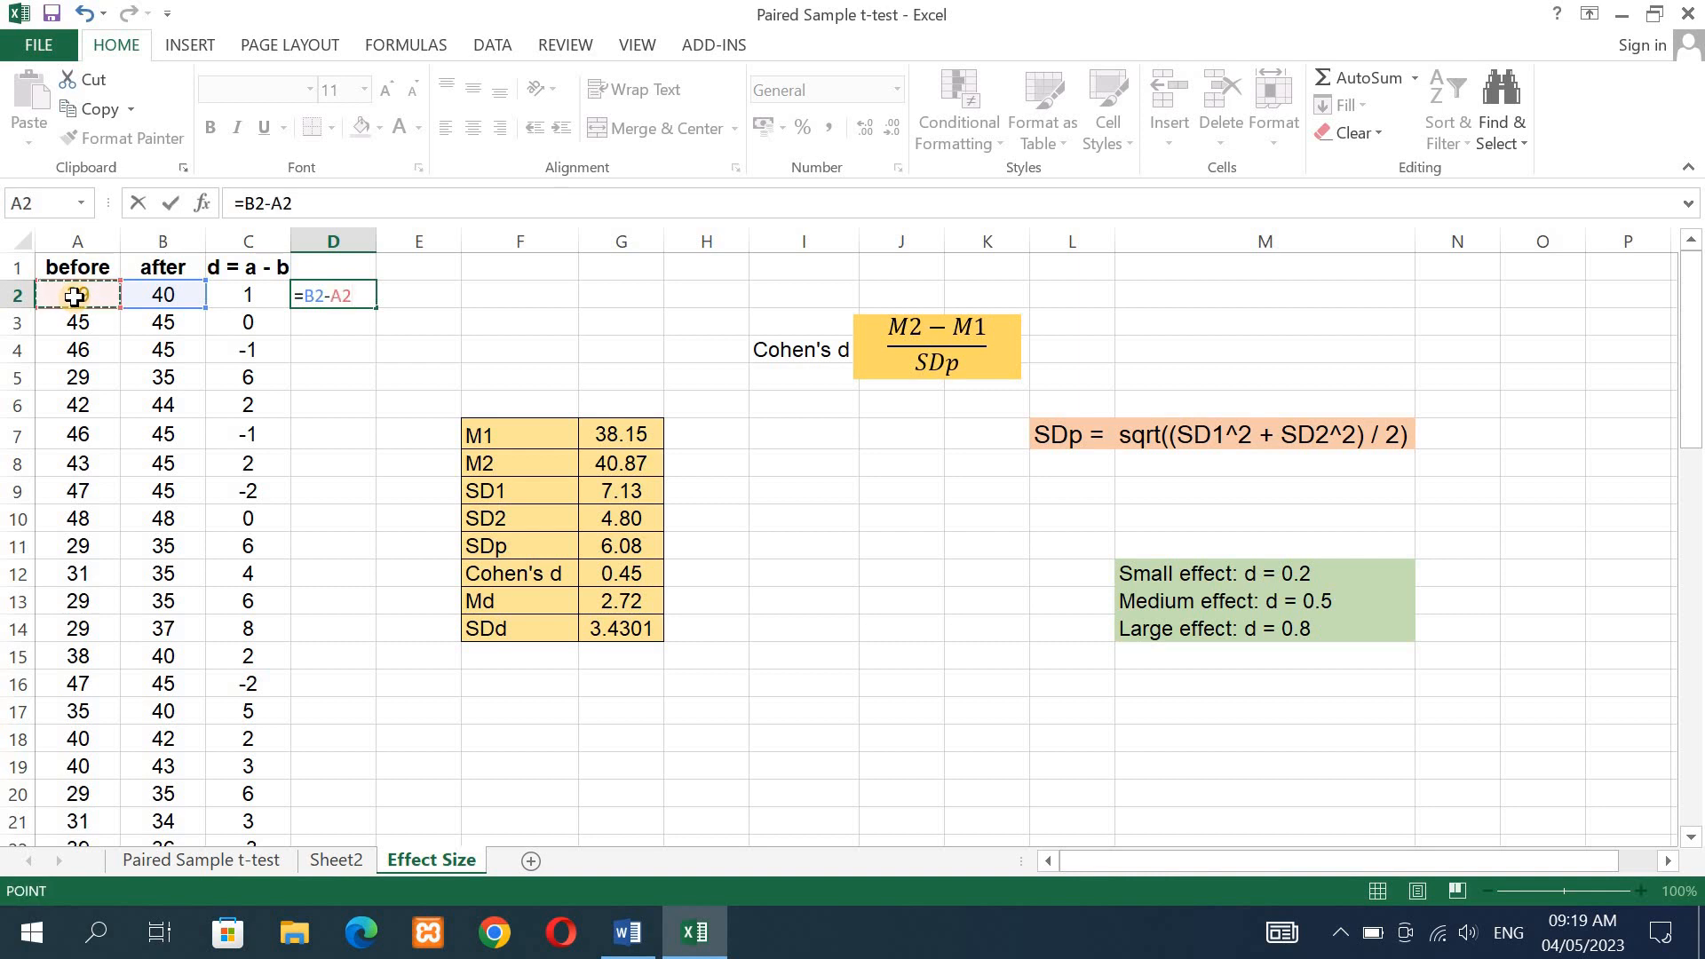
key("Return")
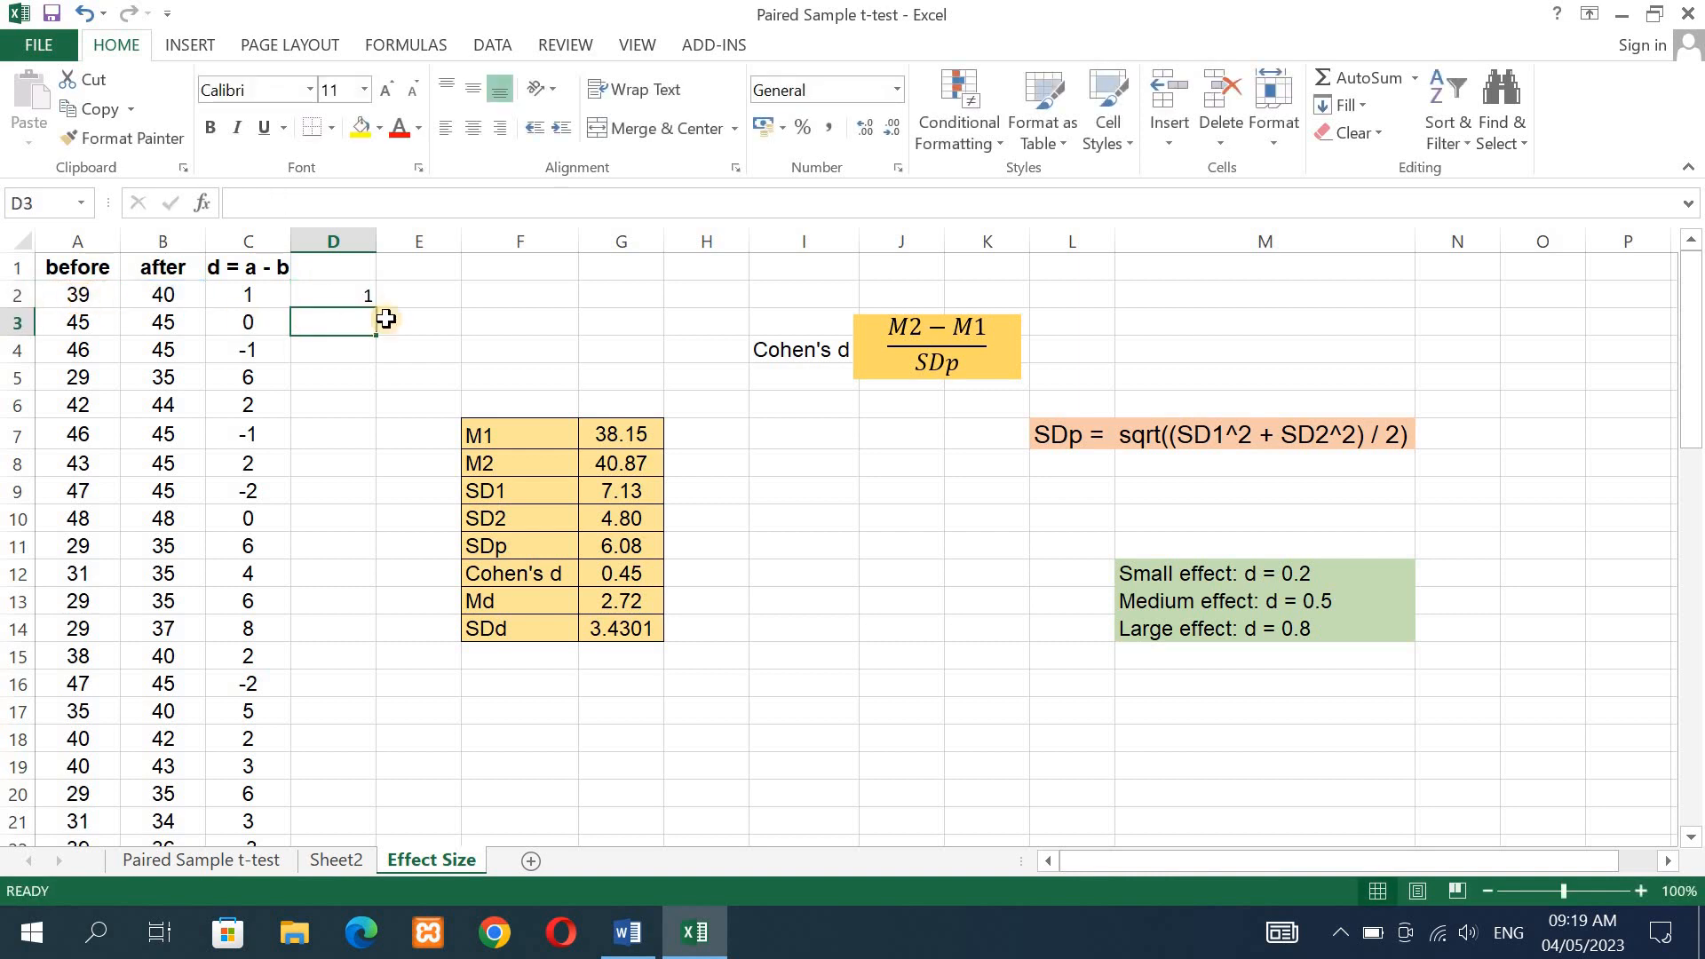
- Fill the difference formula from D2 down to D61
left_click(359, 295)
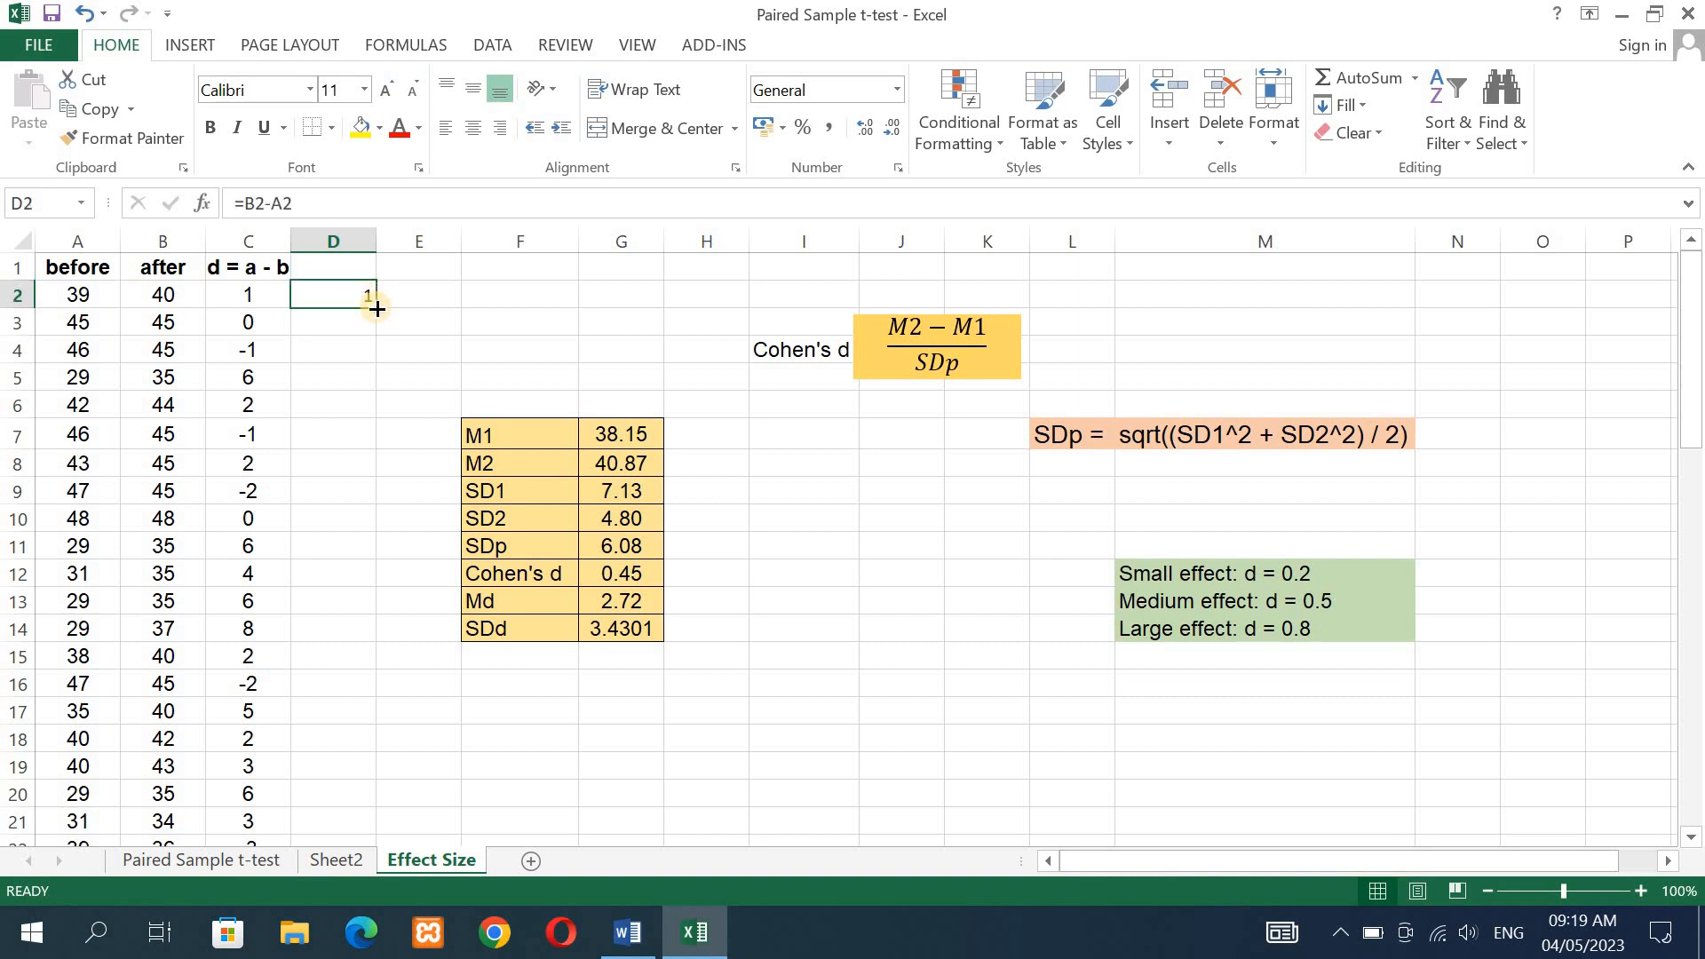
left_click_drag(376, 308, 314, 885)
left_click_drag(313, 885, 320, 805)
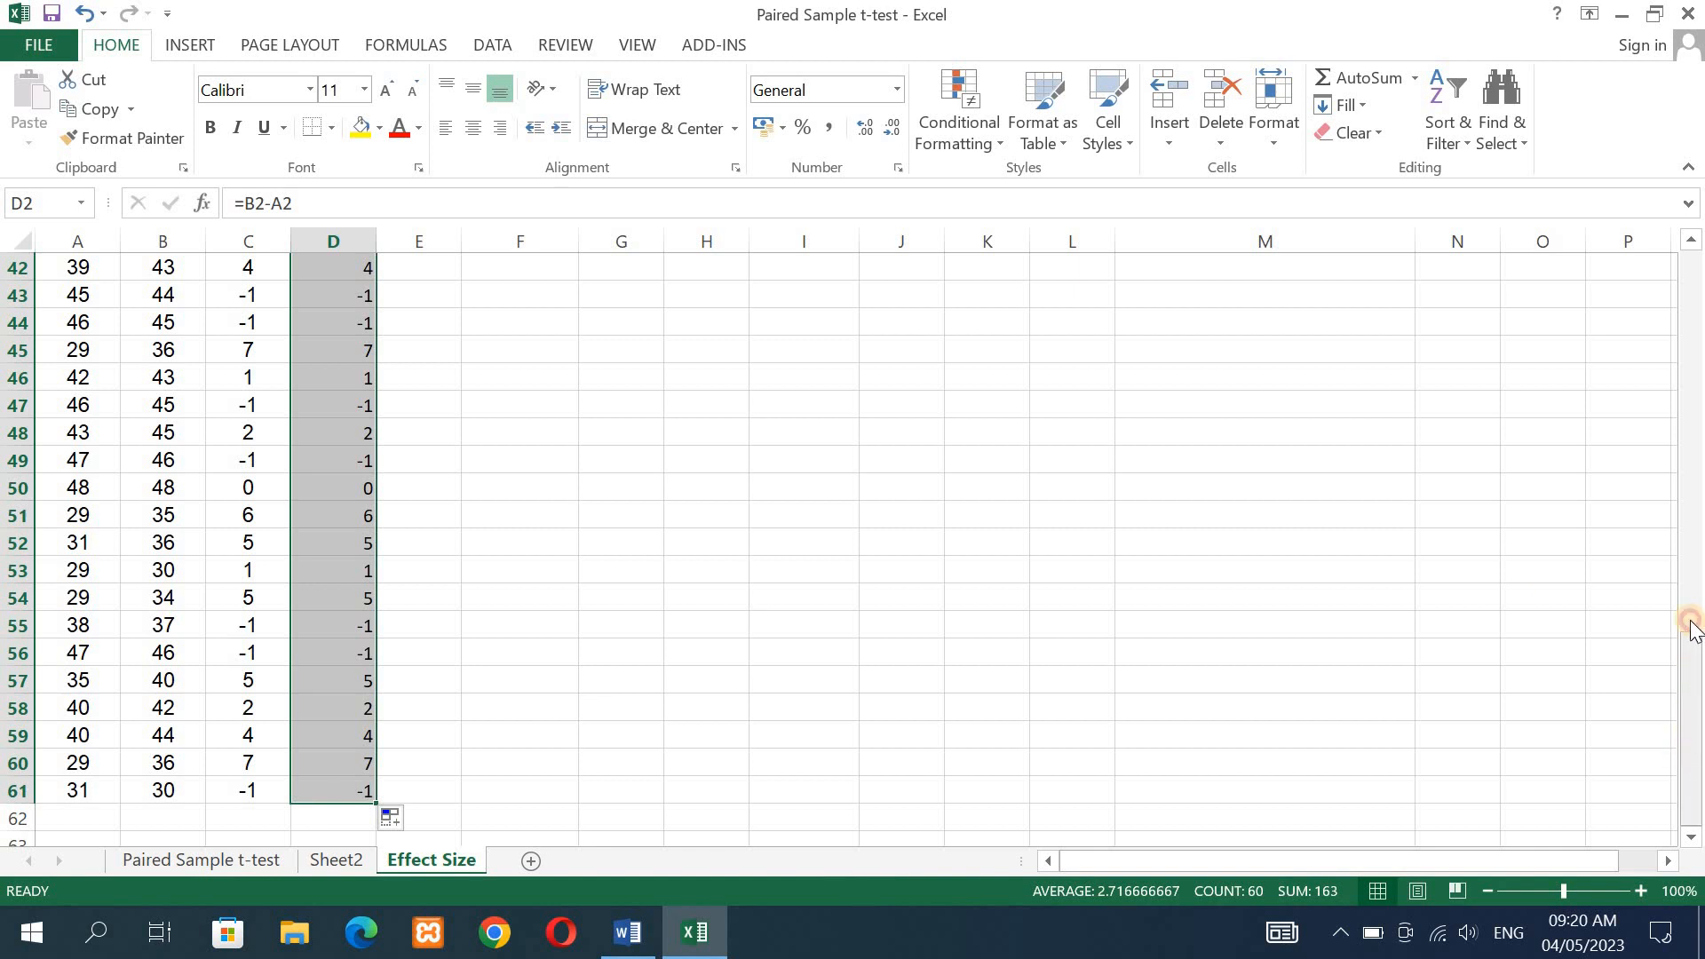
left_click_drag(1691, 626, 1694, 257)
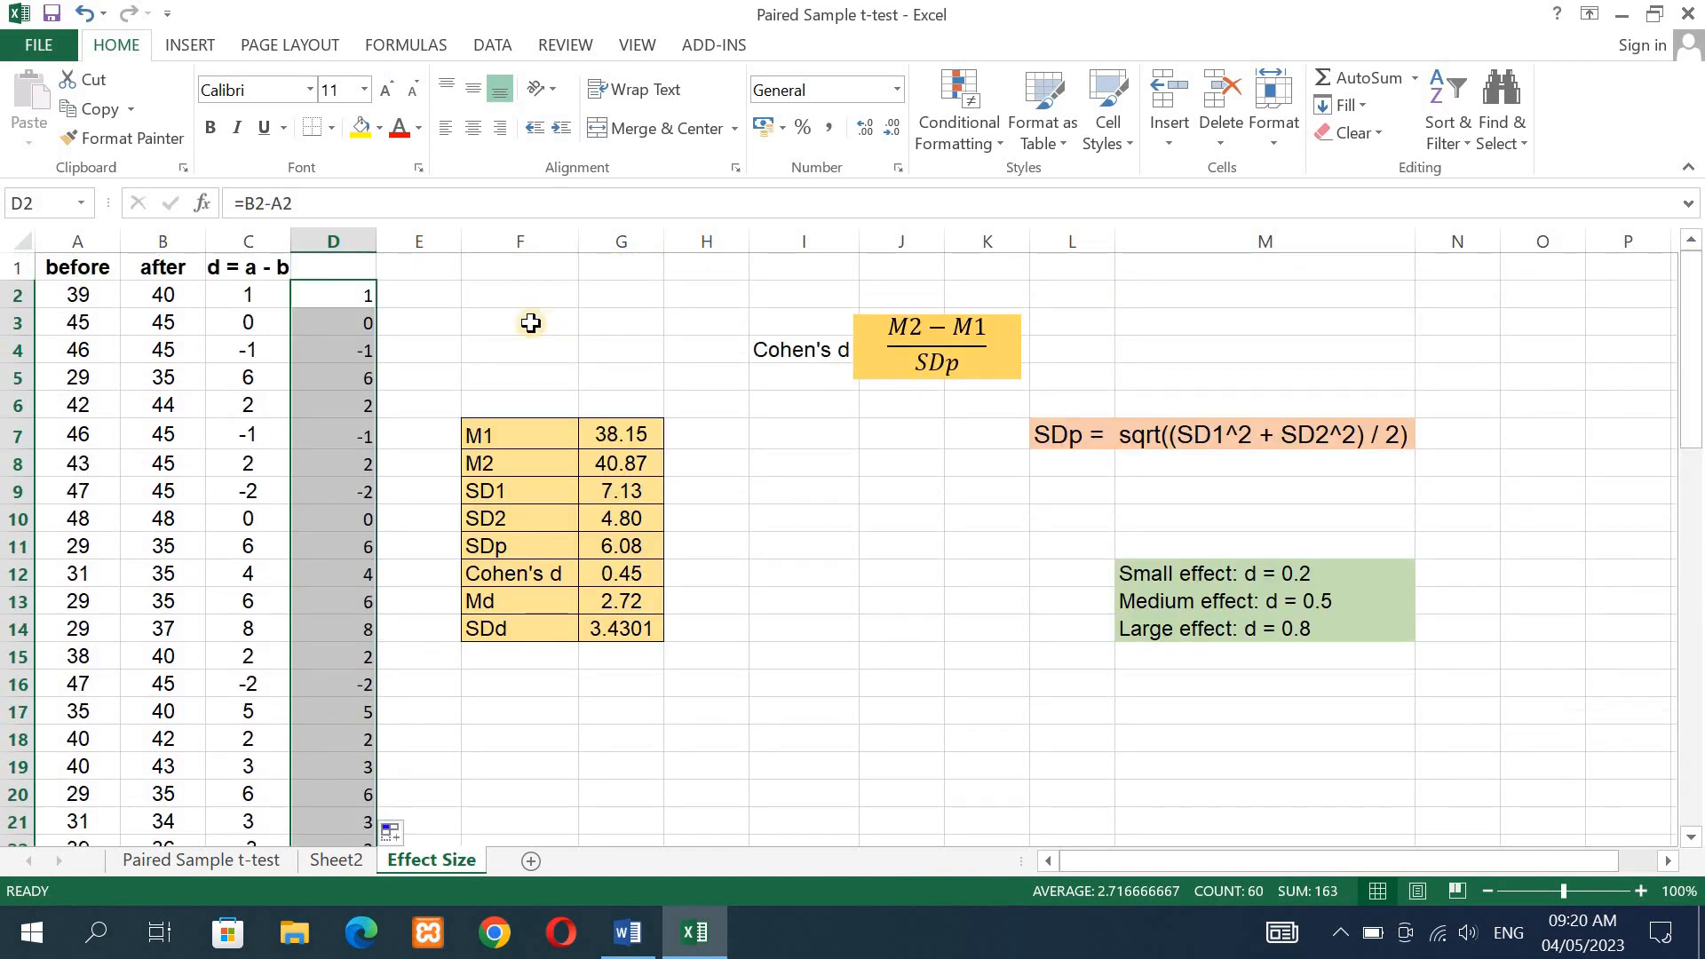
left_click(340, 269)
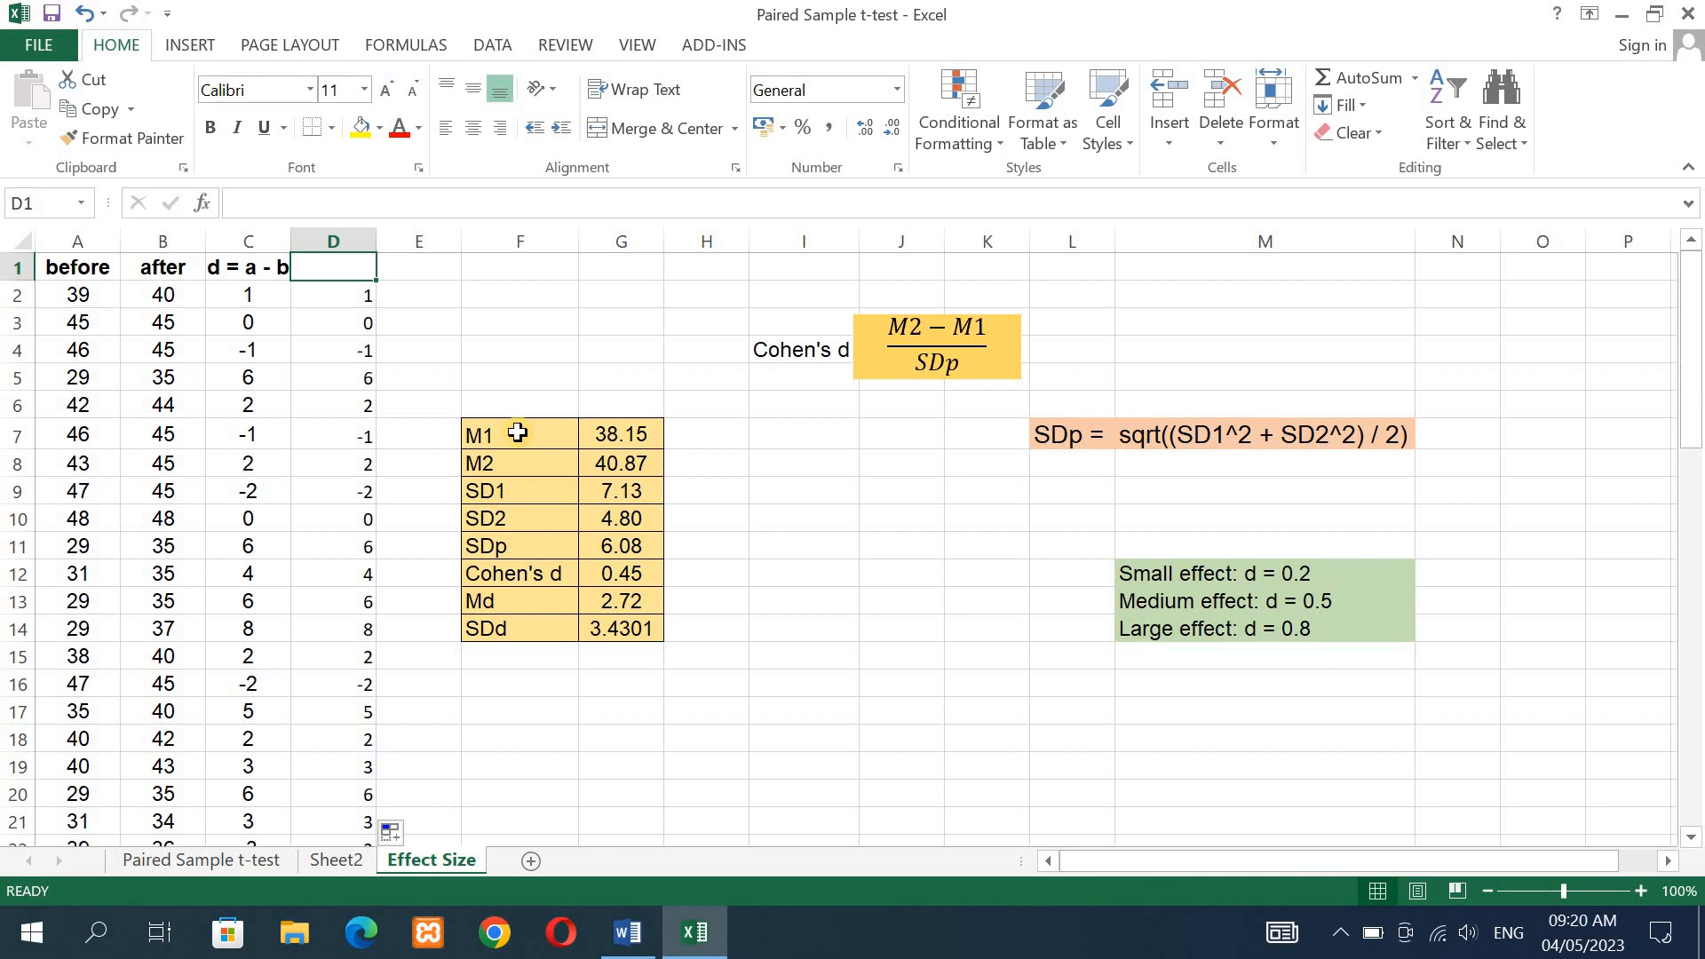
- Apply all borders to the range I7:J14 and format it with font size 12 and centred alignment
left_click(783, 435)
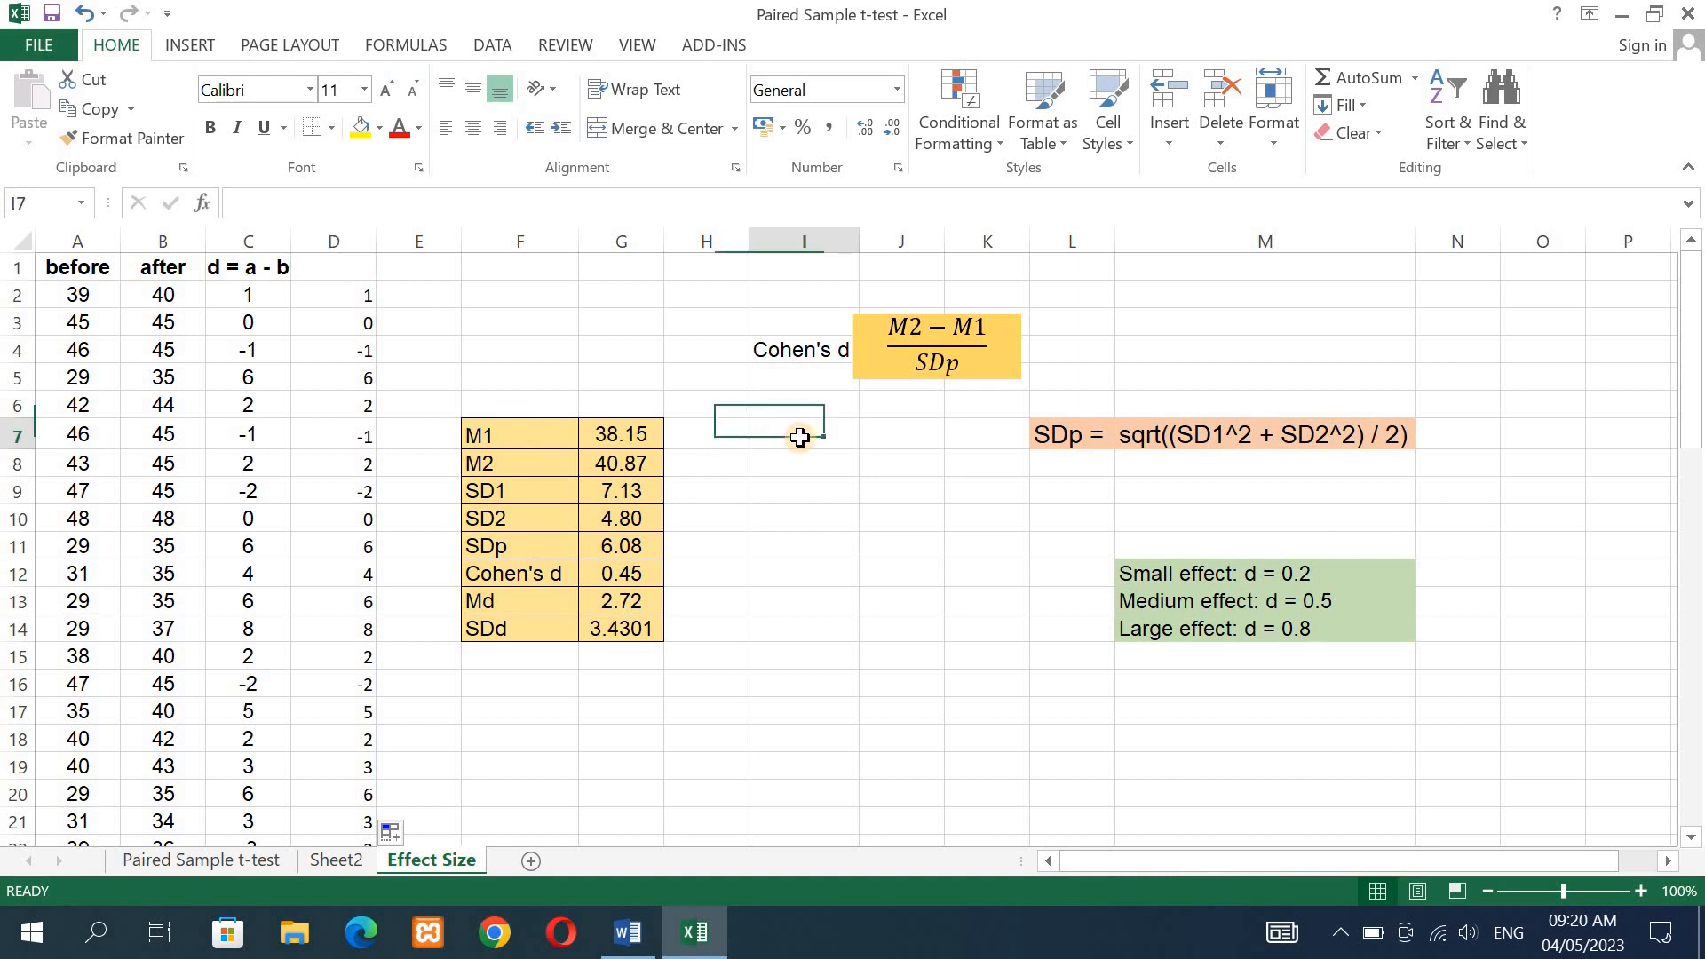
left_click_drag(867, 446, 885, 629)
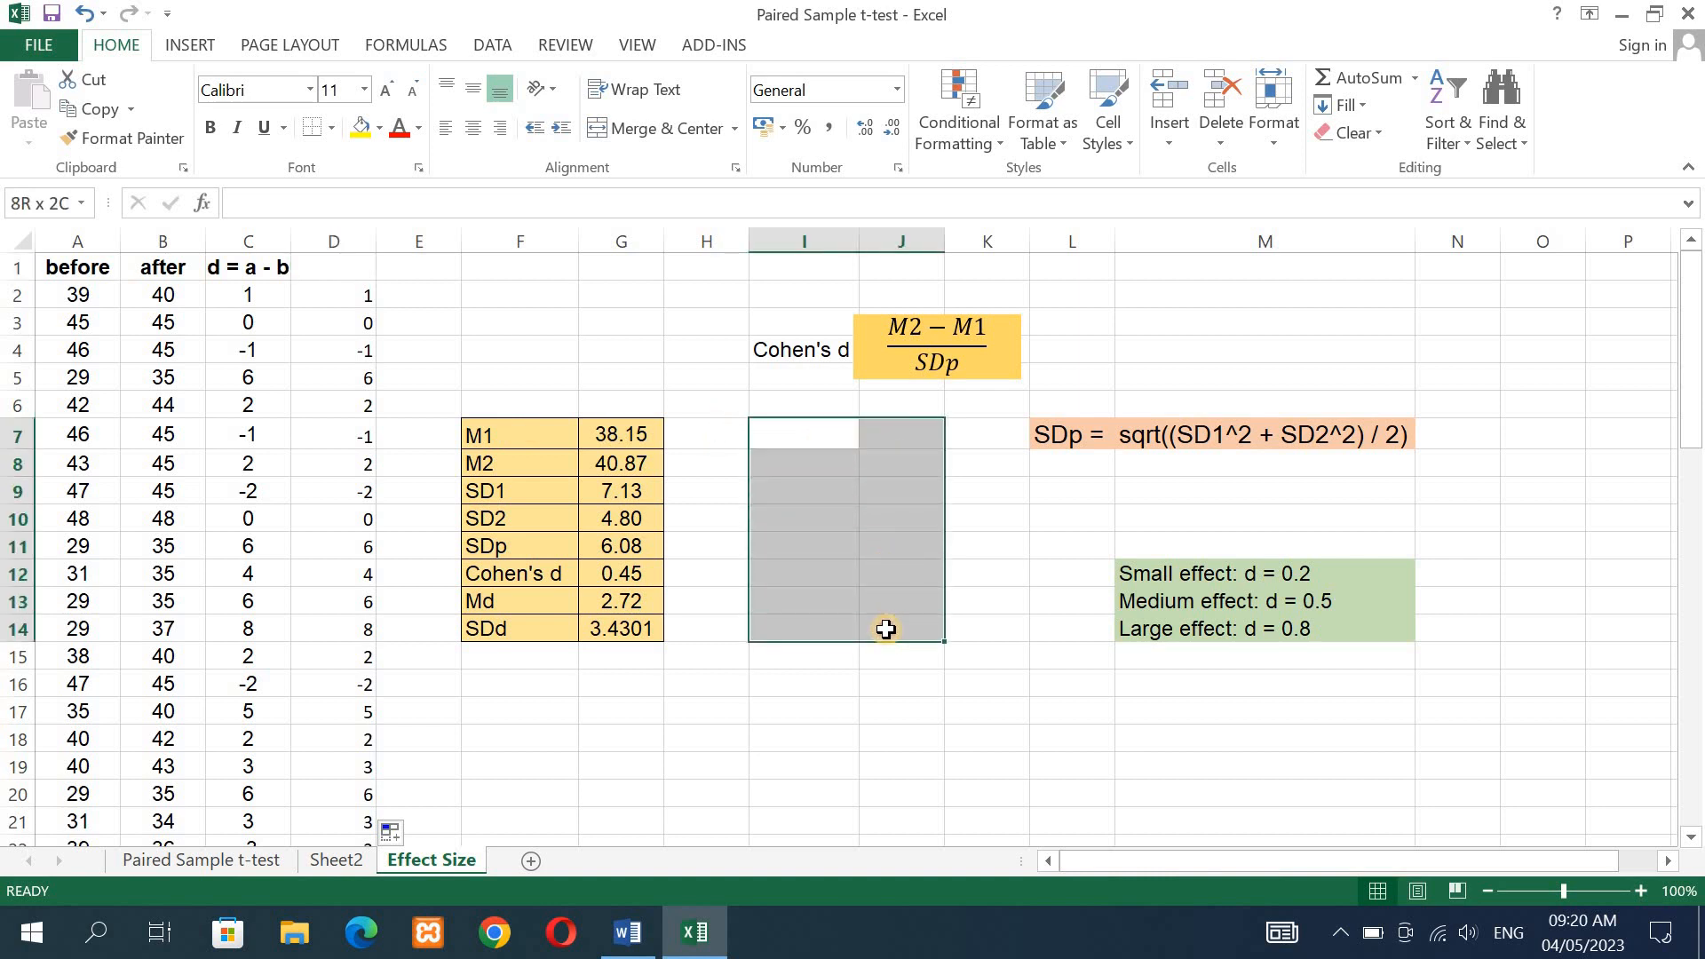
left_click(334, 135)
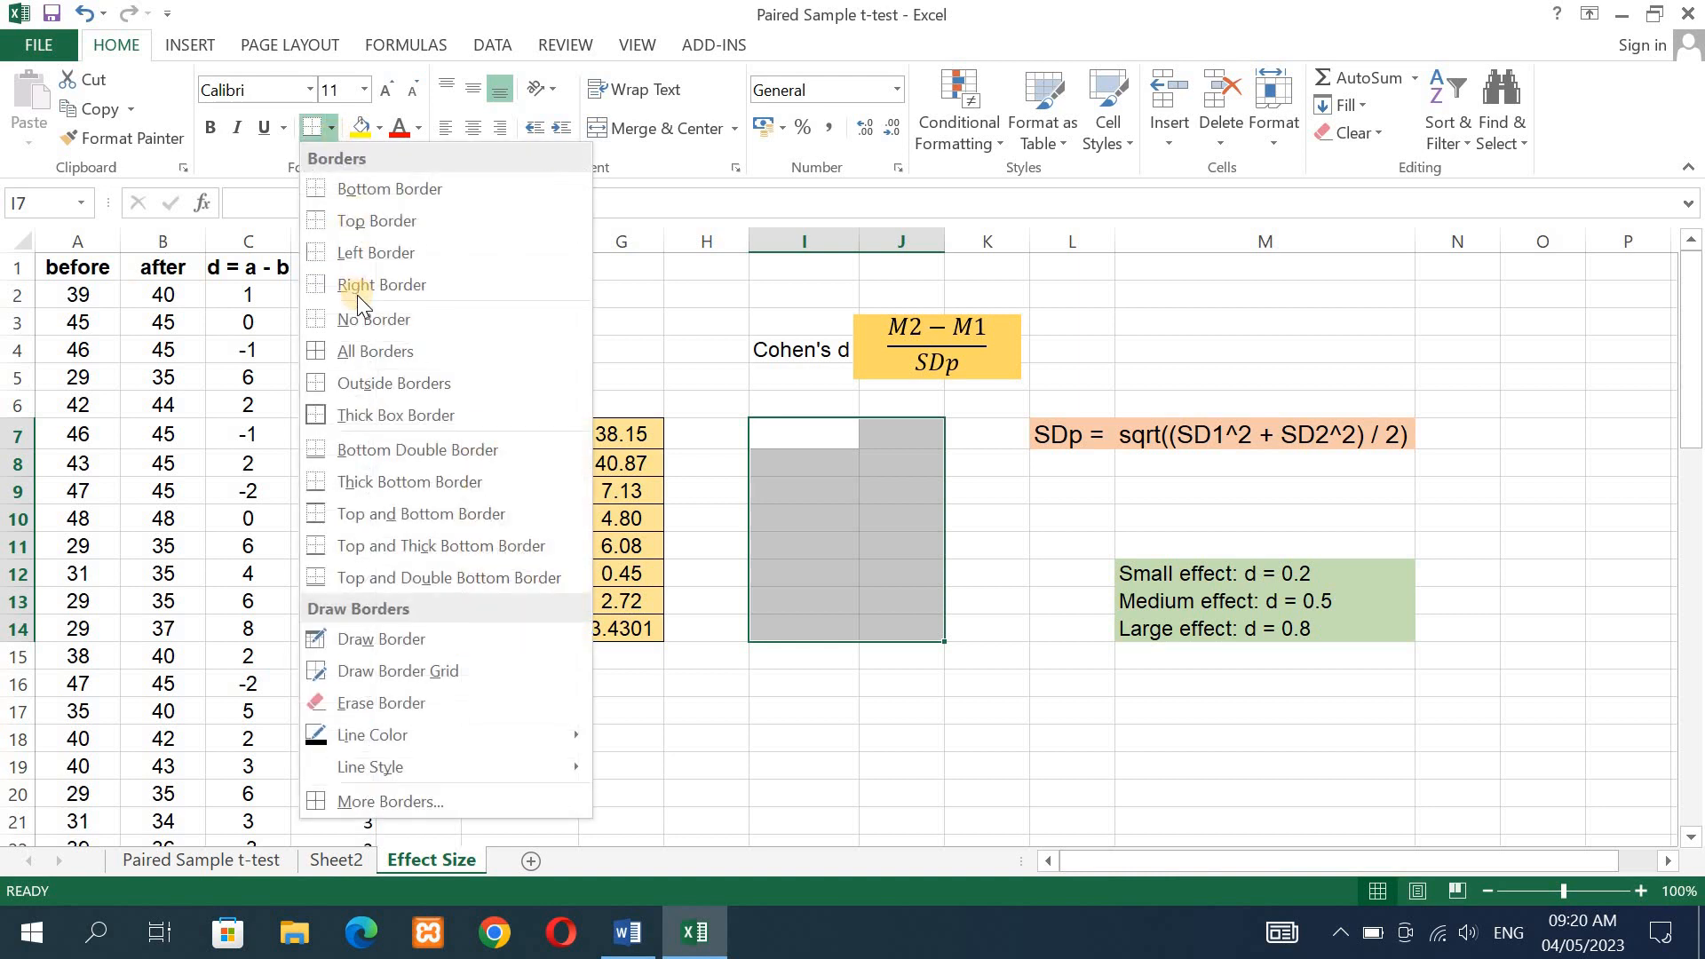
left_click(353, 353)
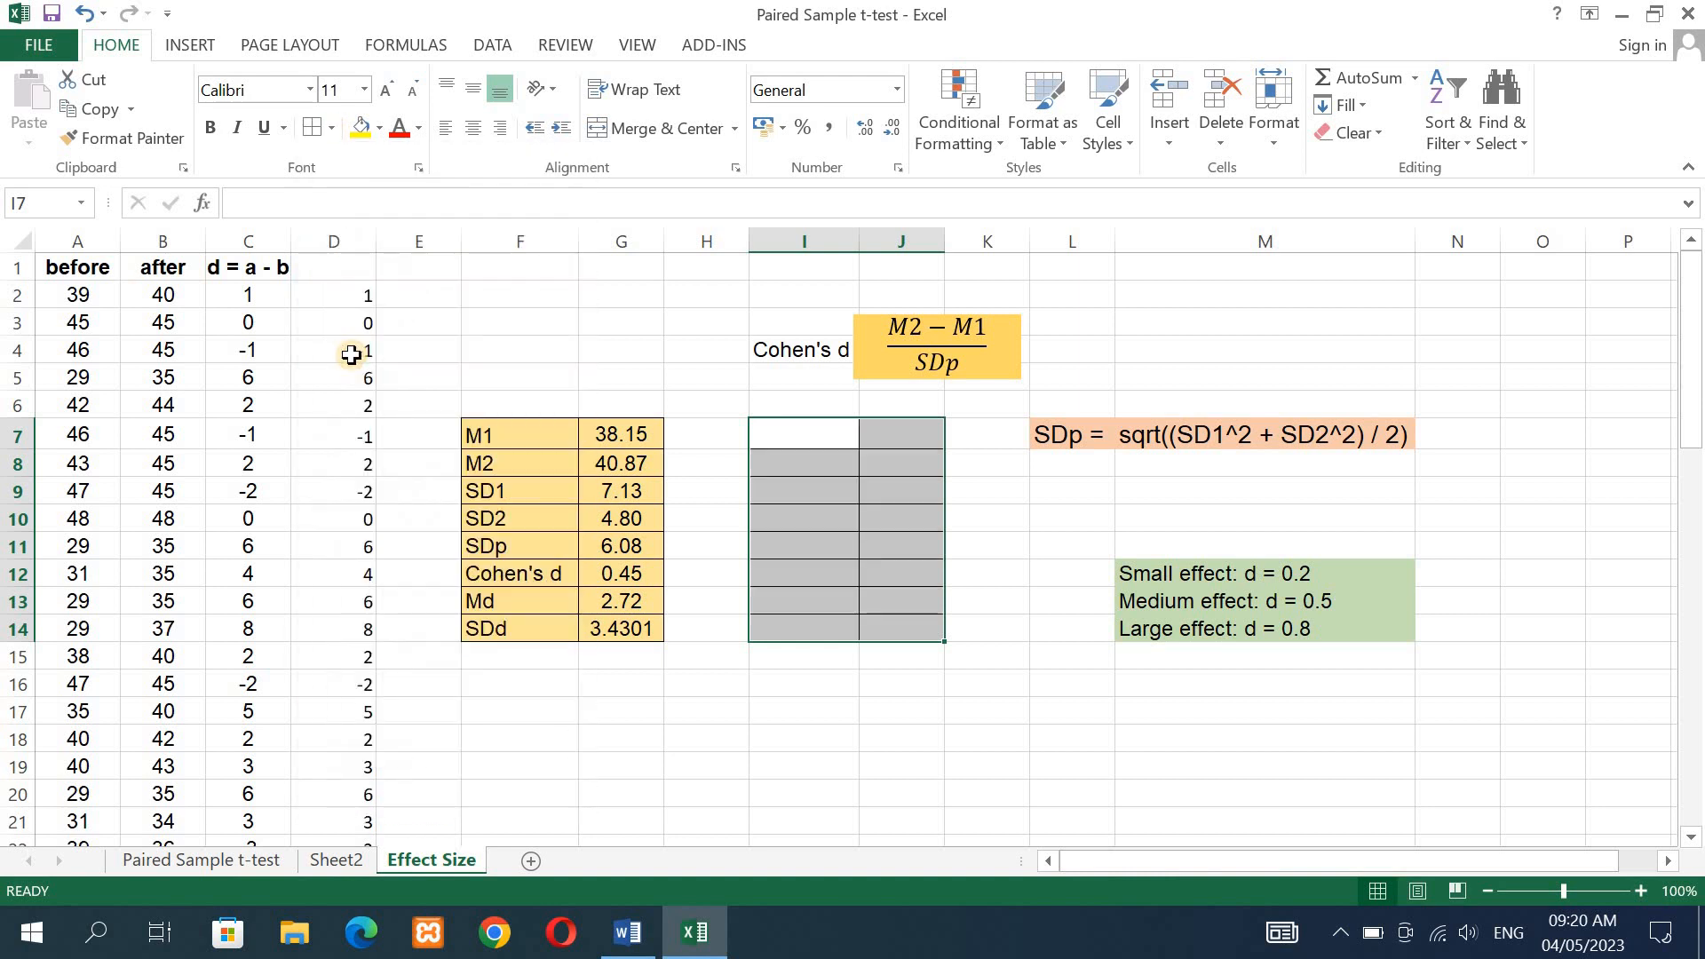
left_click(365, 89)
left_click(334, 224)
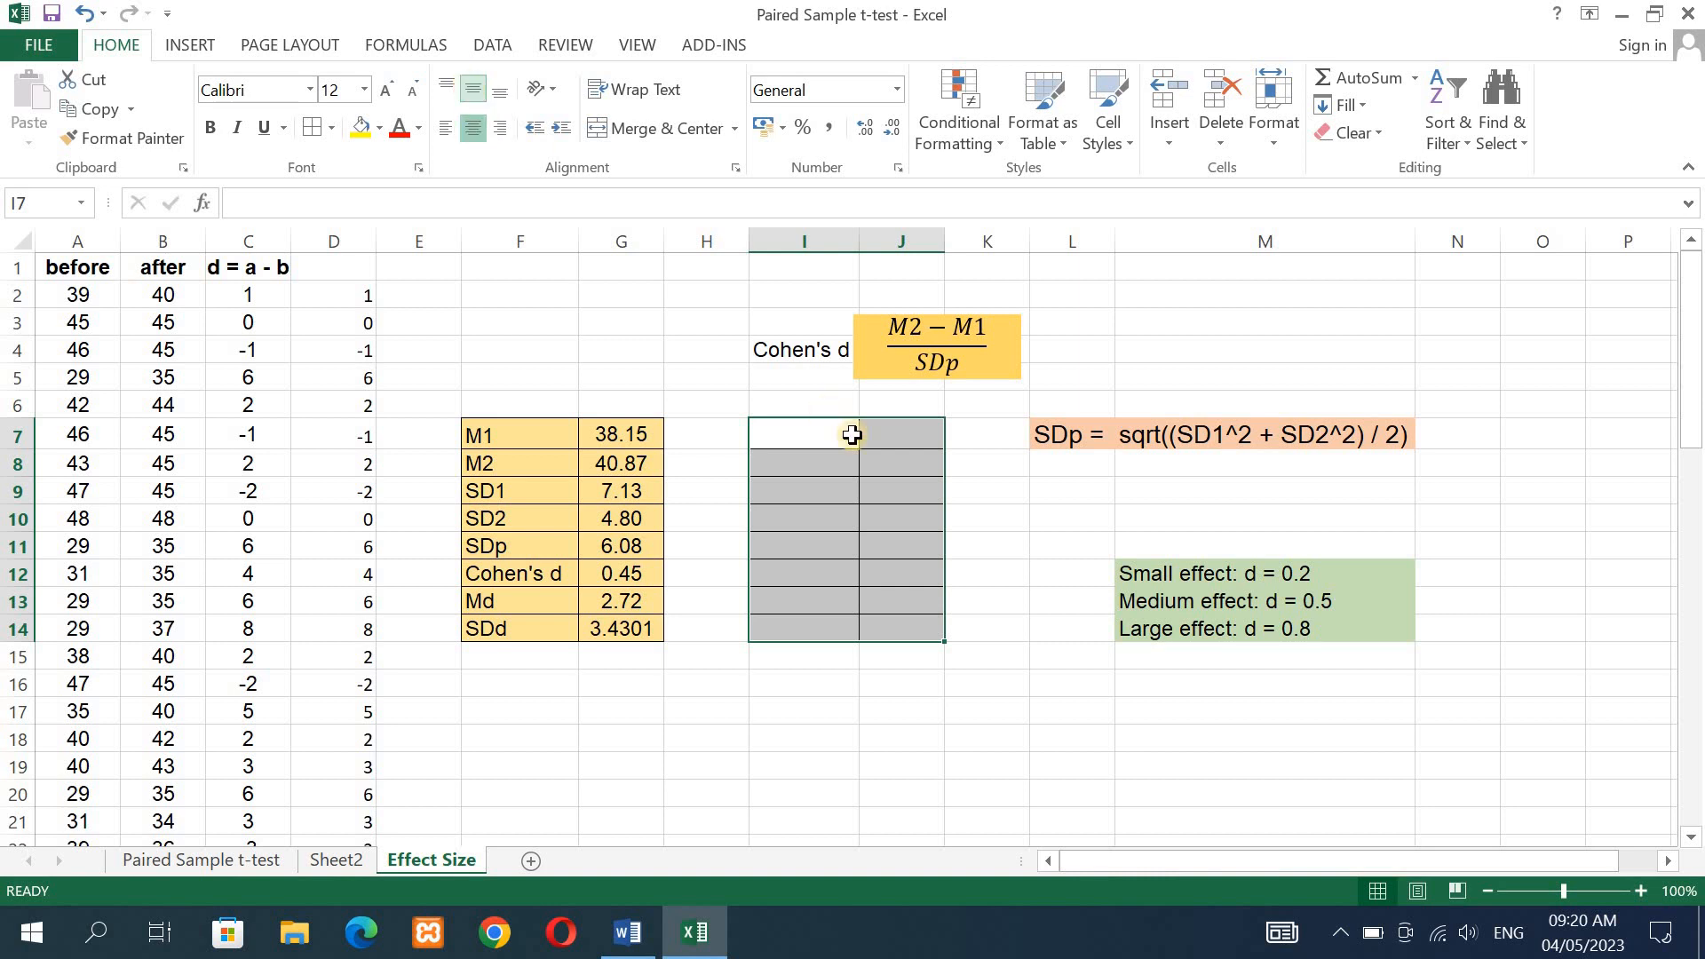
- Enter the labels M1 in I7 and M2 in I8 of the bordered table
left_click_drag(799, 432, 800, 437)
left_click(800, 437)
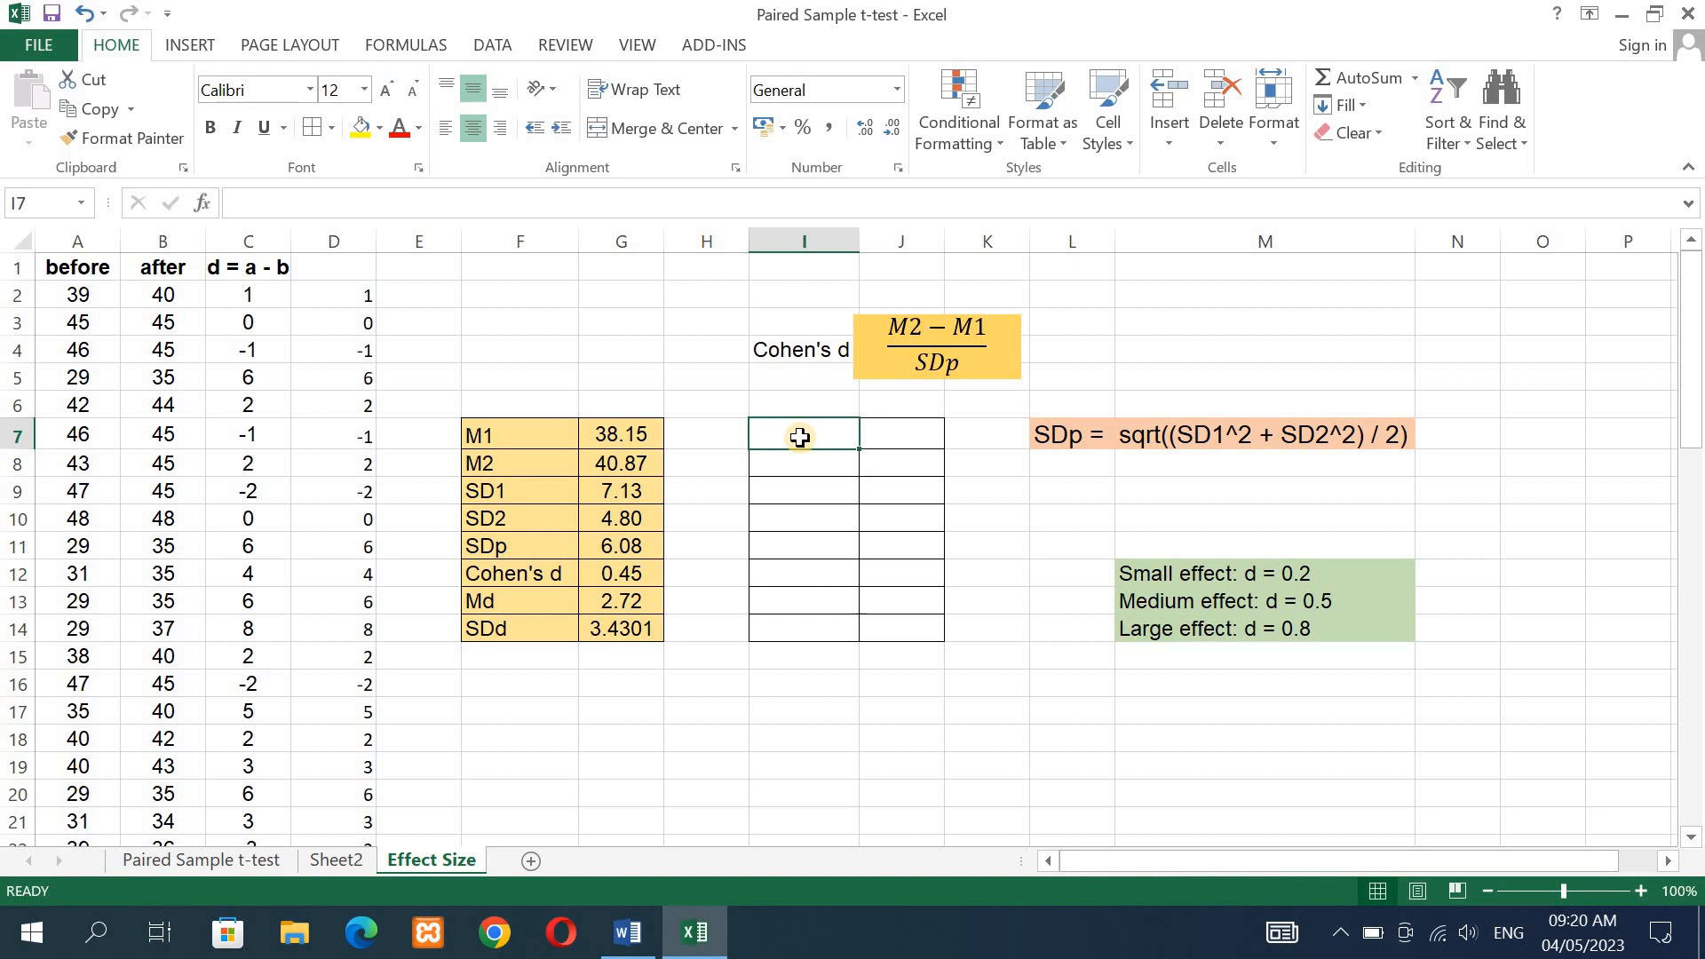
type("M1")
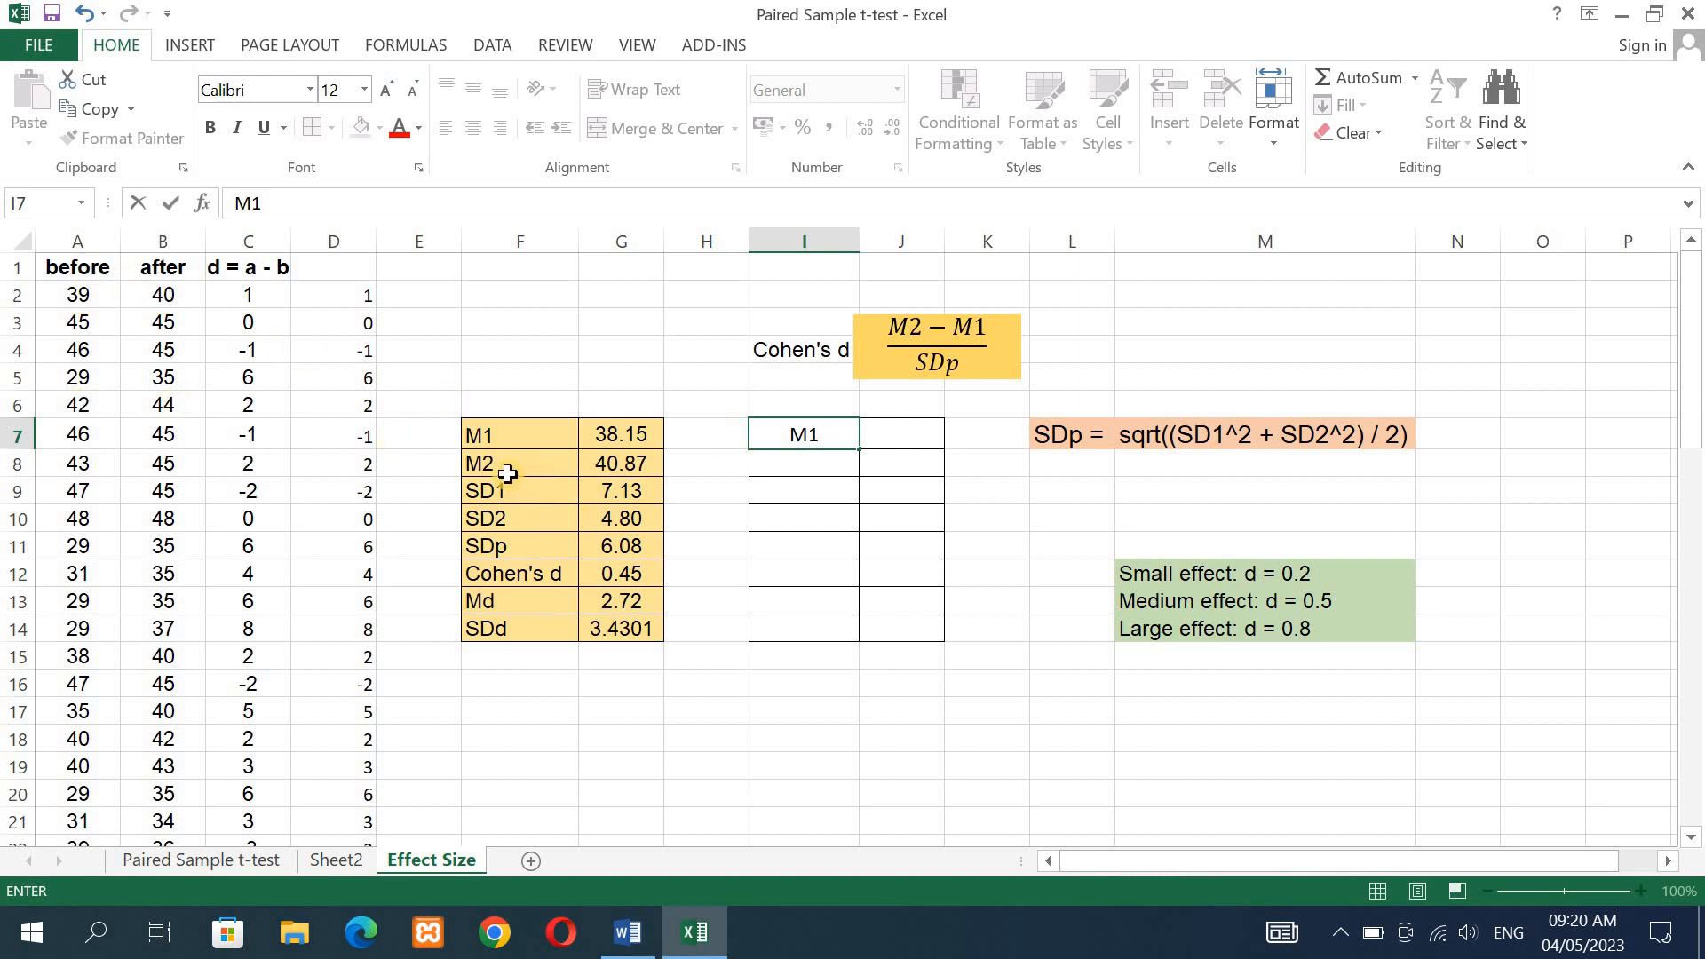
left_click(800, 462)
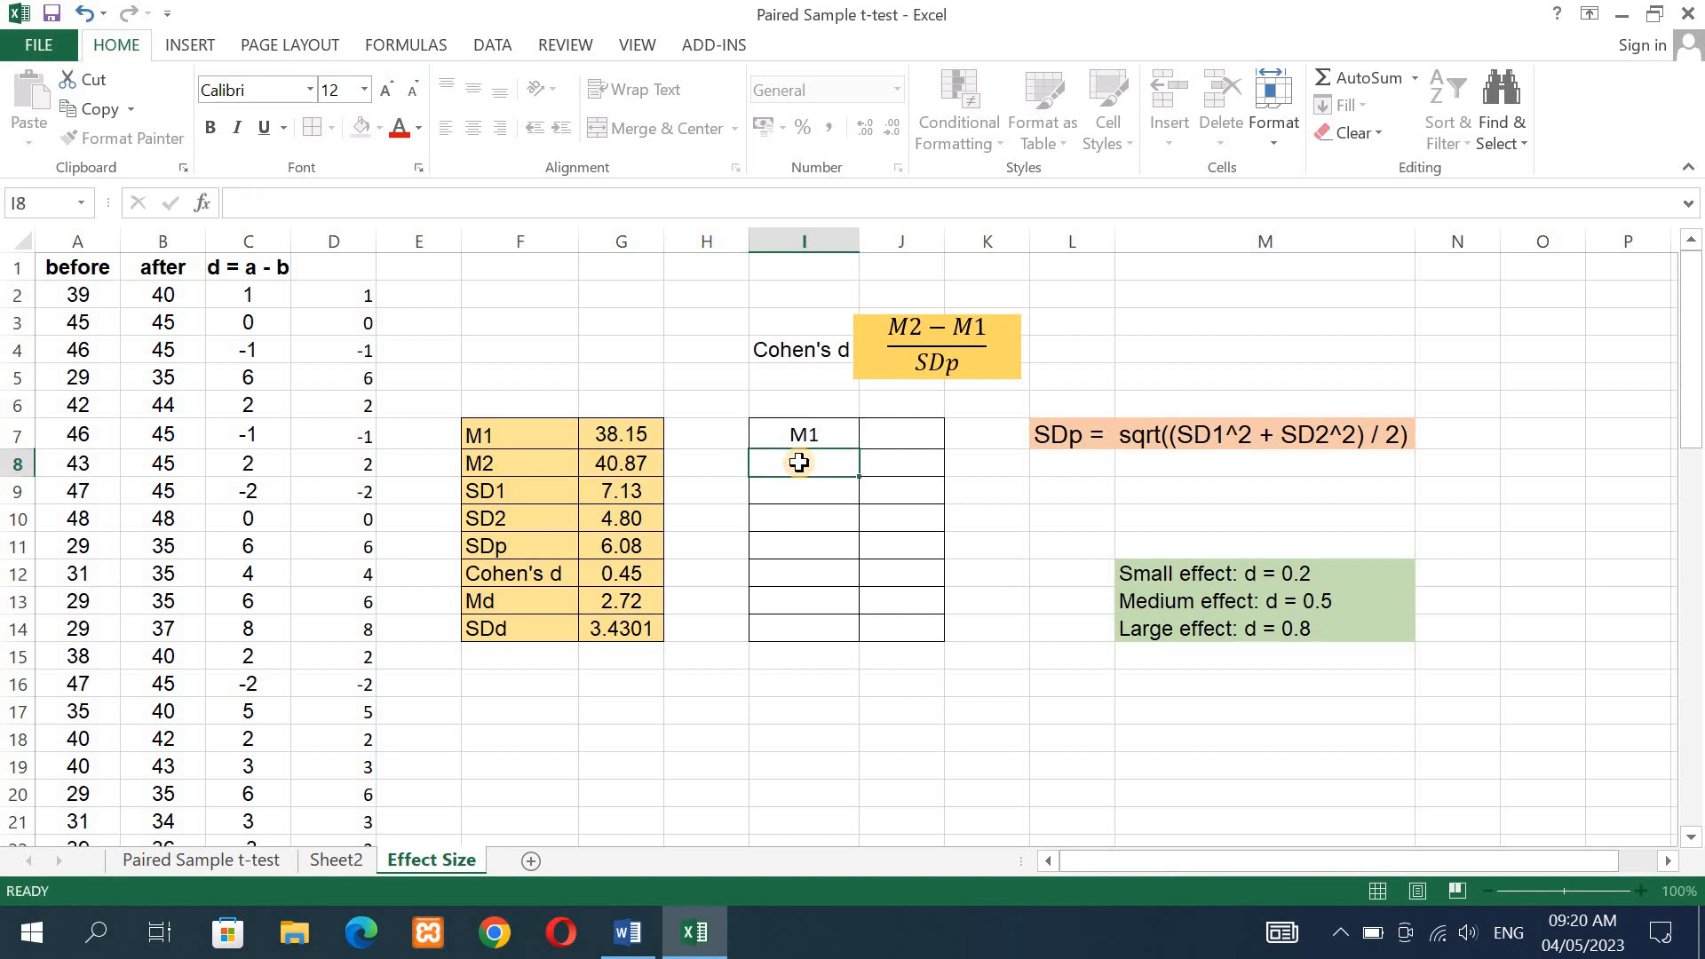
type("M2")
- Enter =AVERAGE(A2:A61) in J7 to compute the mean of the before scores
left_click(903, 435)
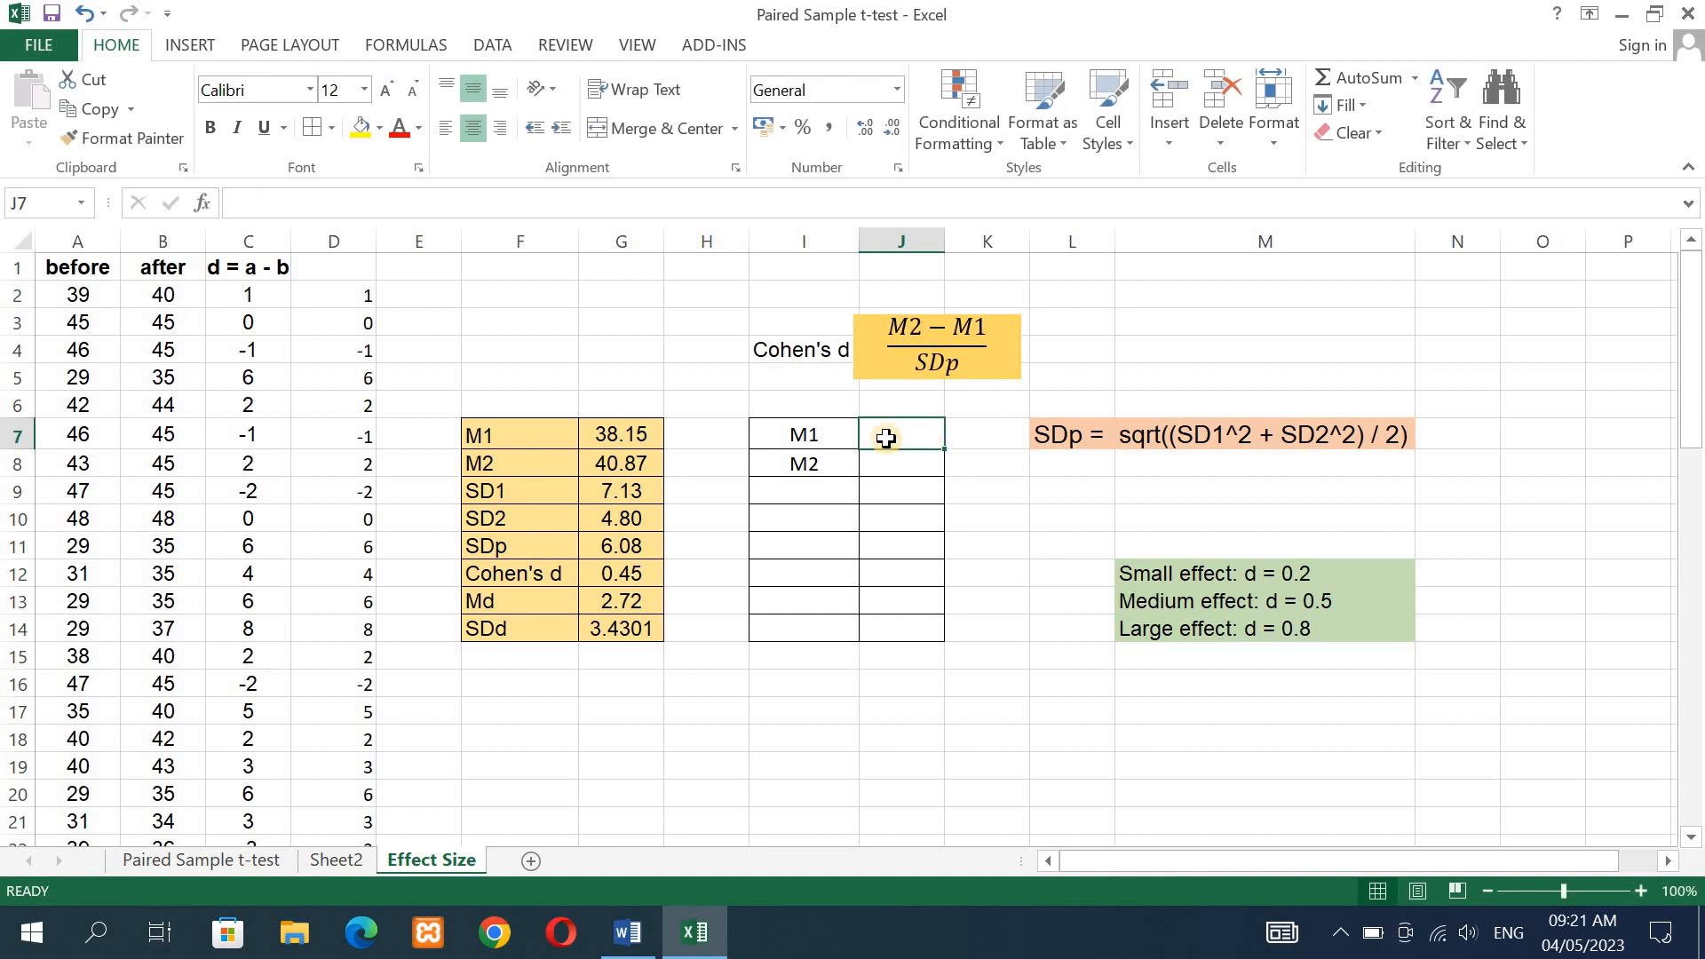
type("=")
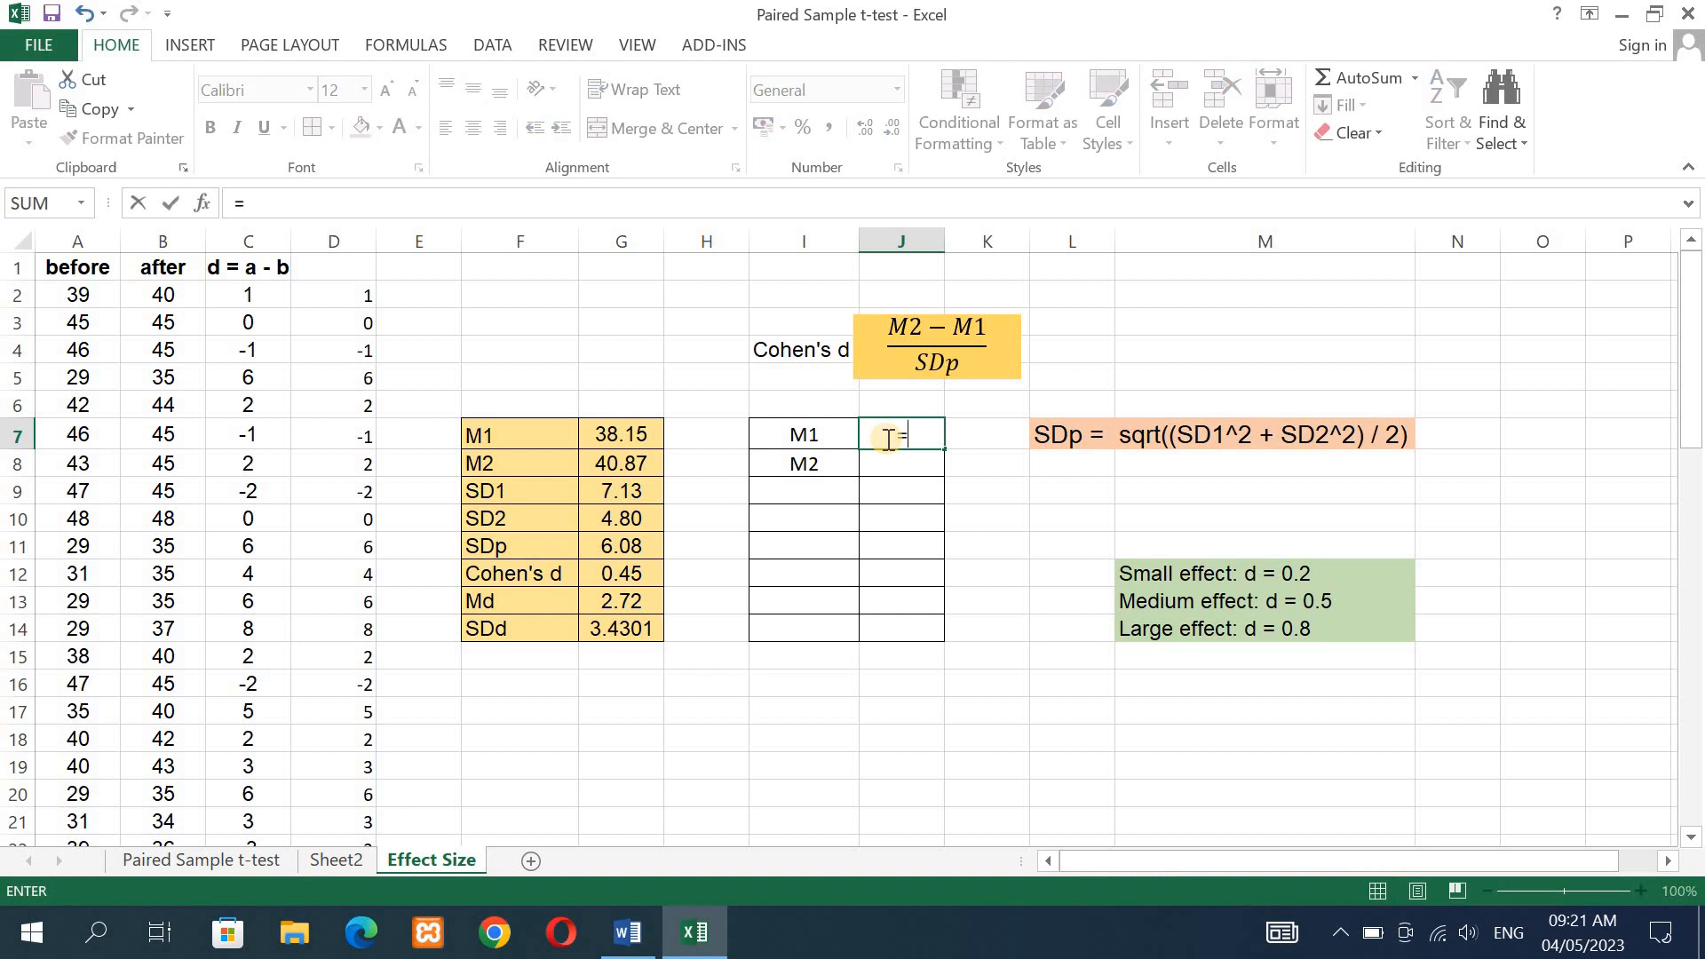
type("av")
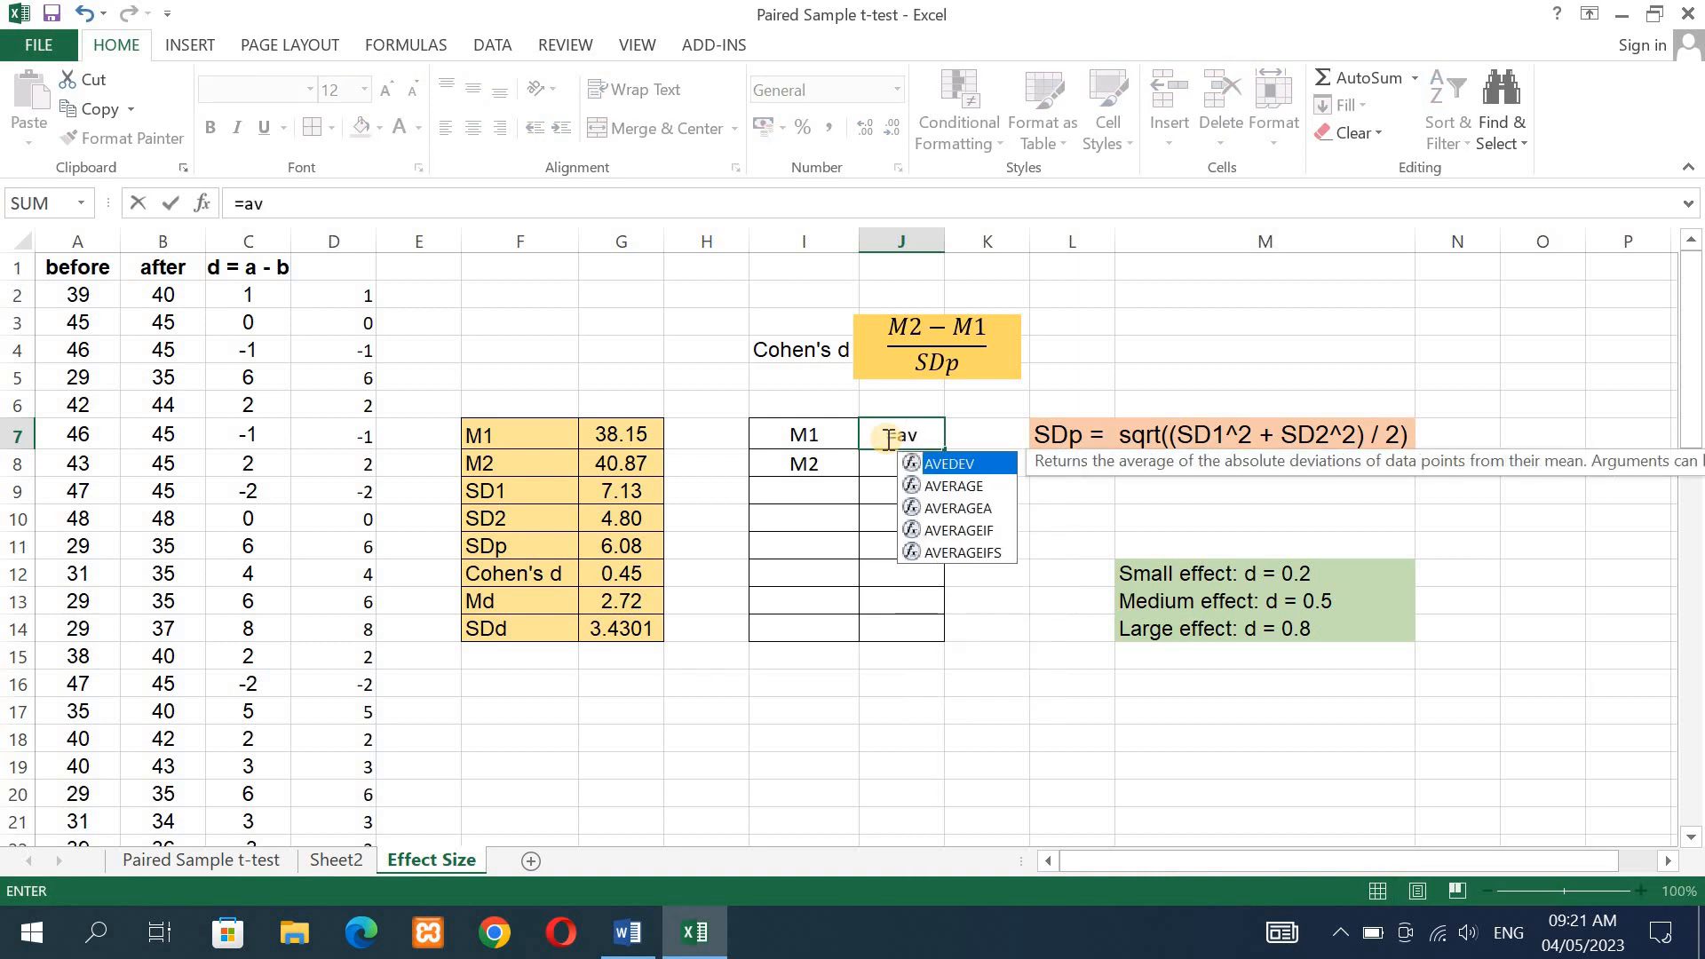
left_click(974, 494)
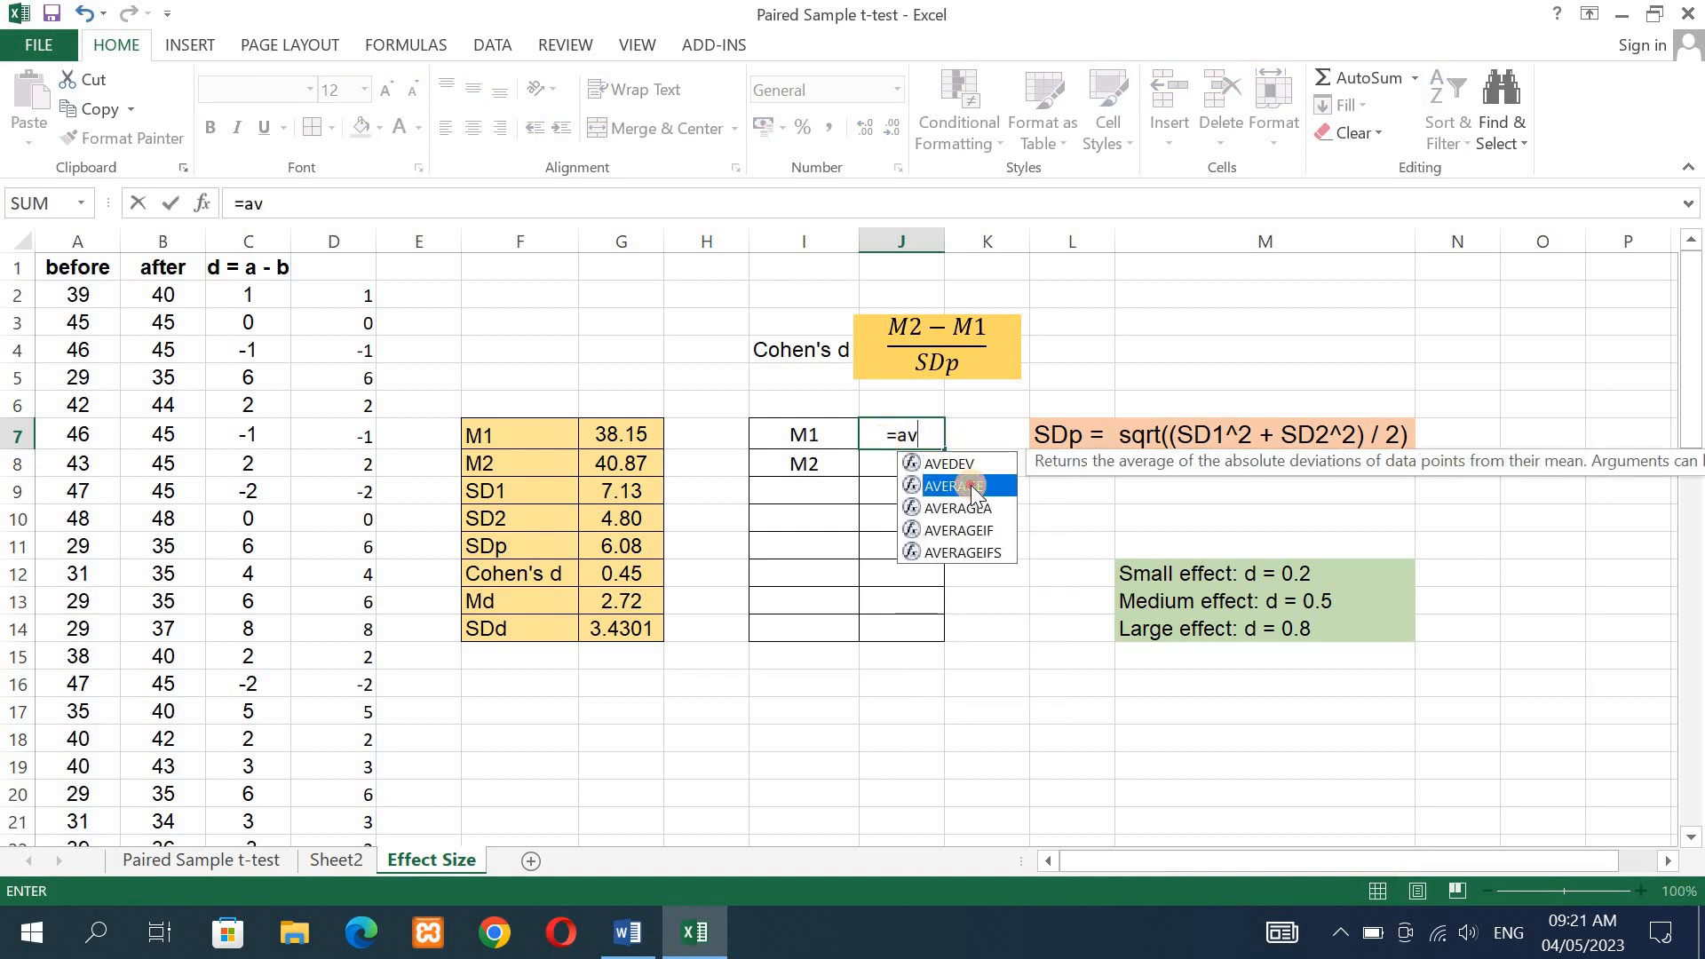
double_click(974, 494)
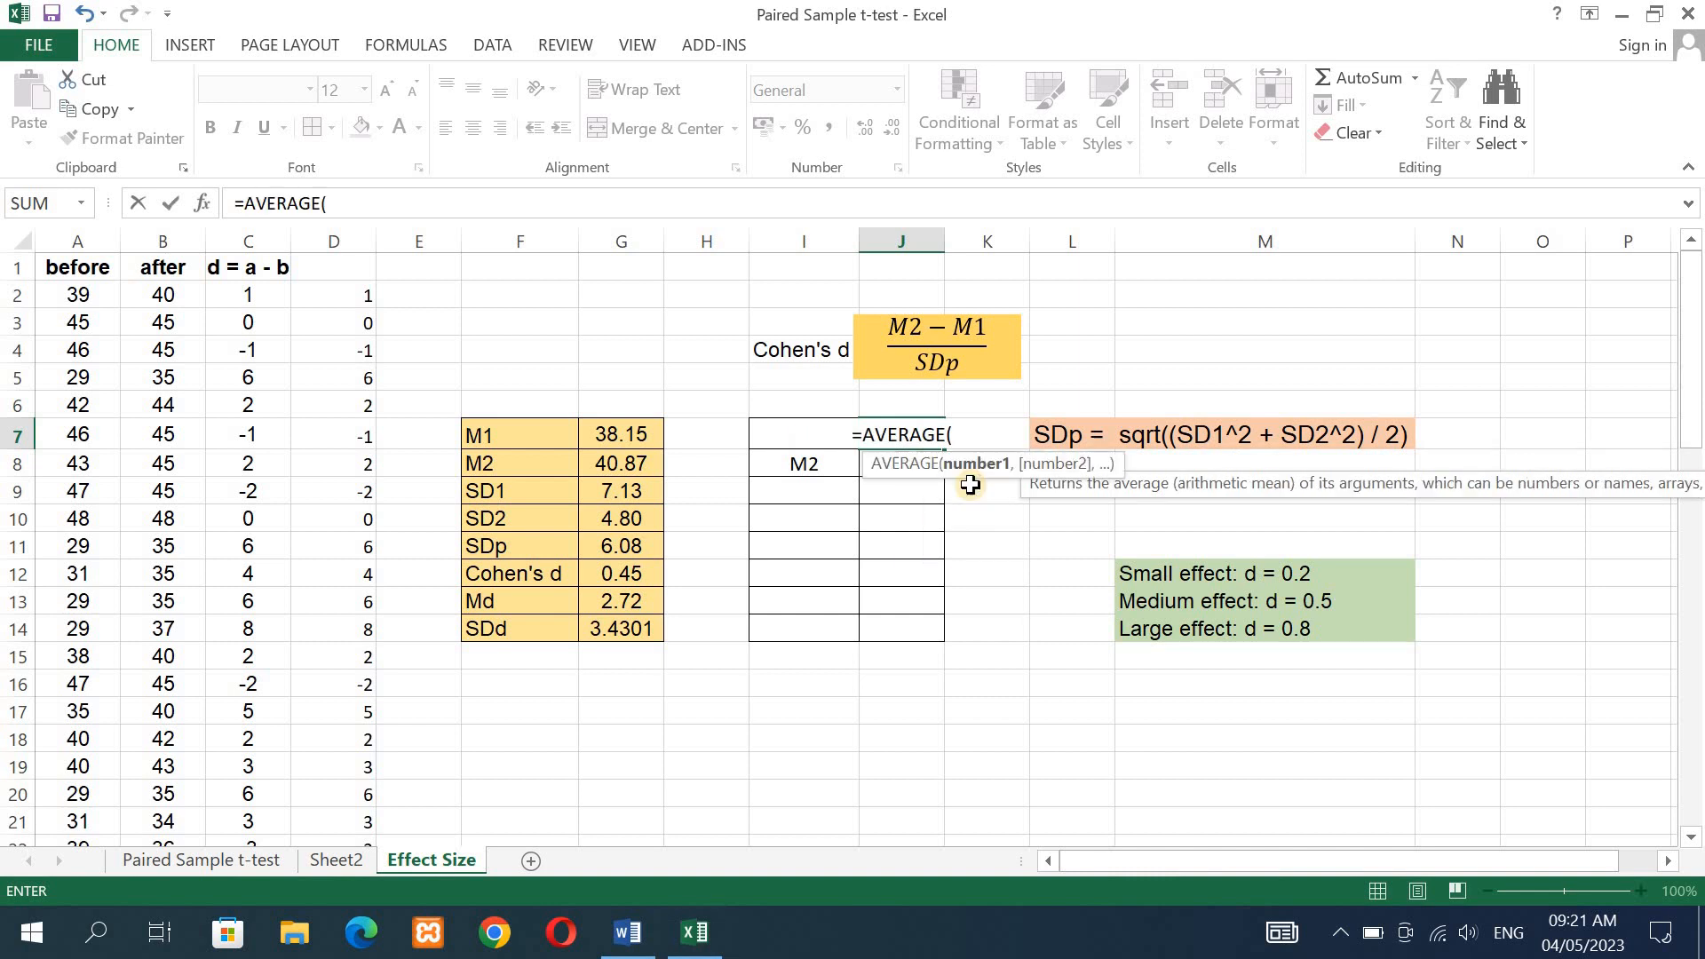
left_click(74, 296)
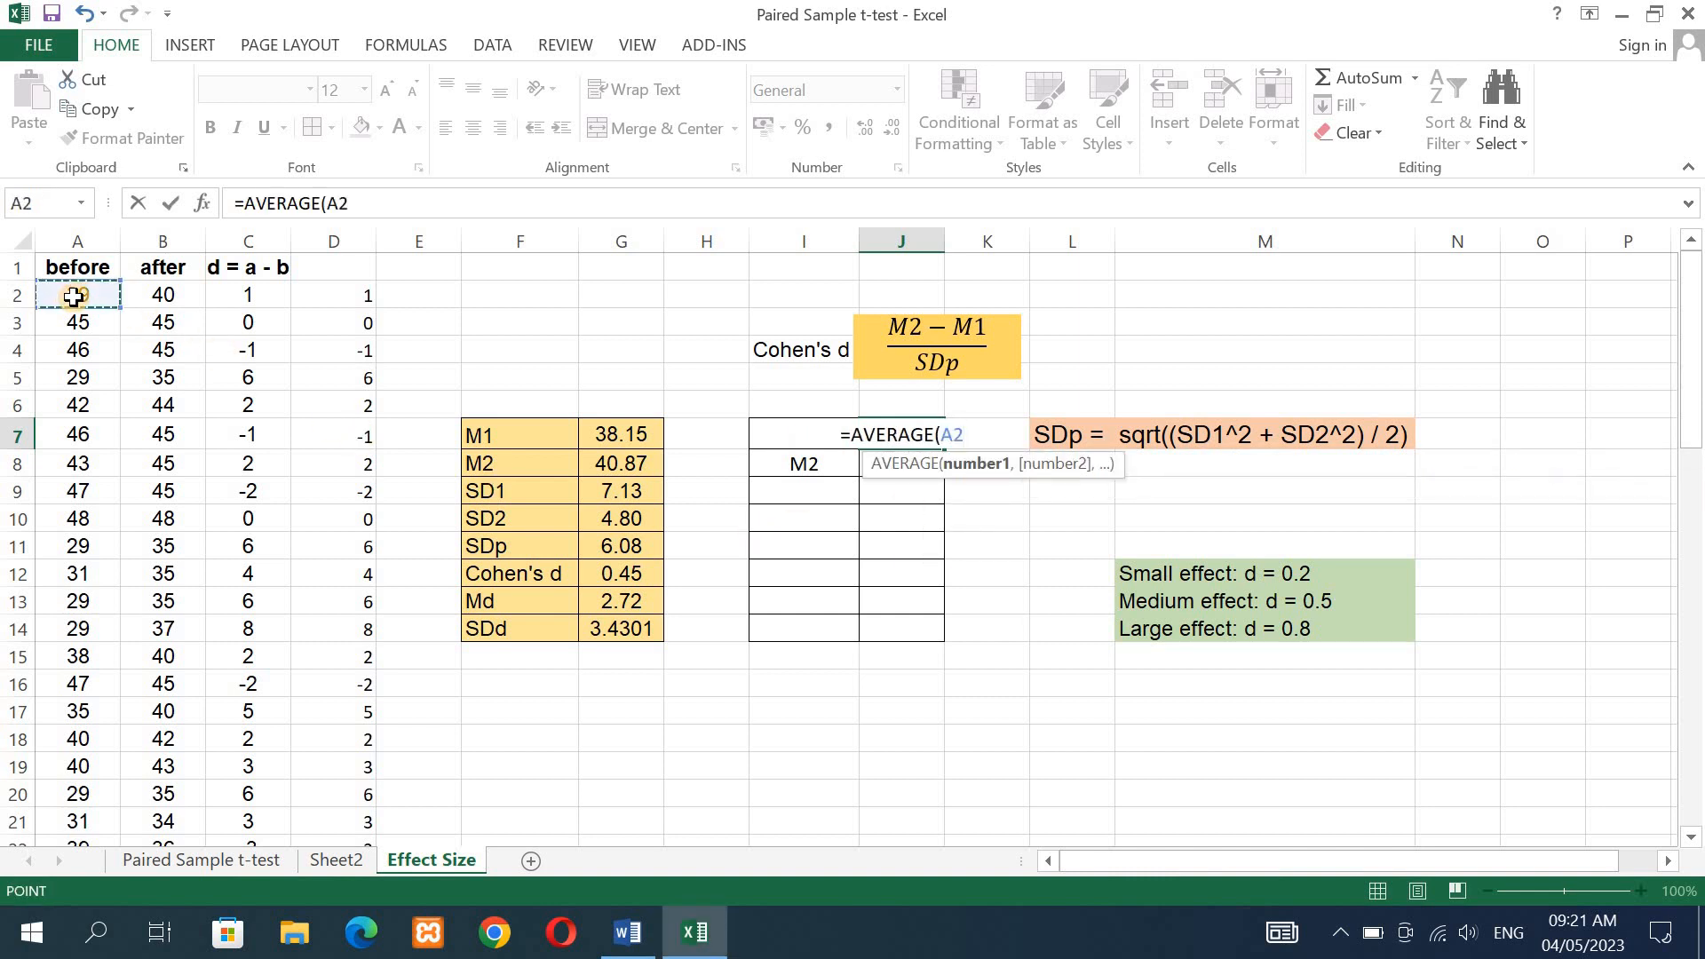
left_click_drag(73, 297, 75, 679)
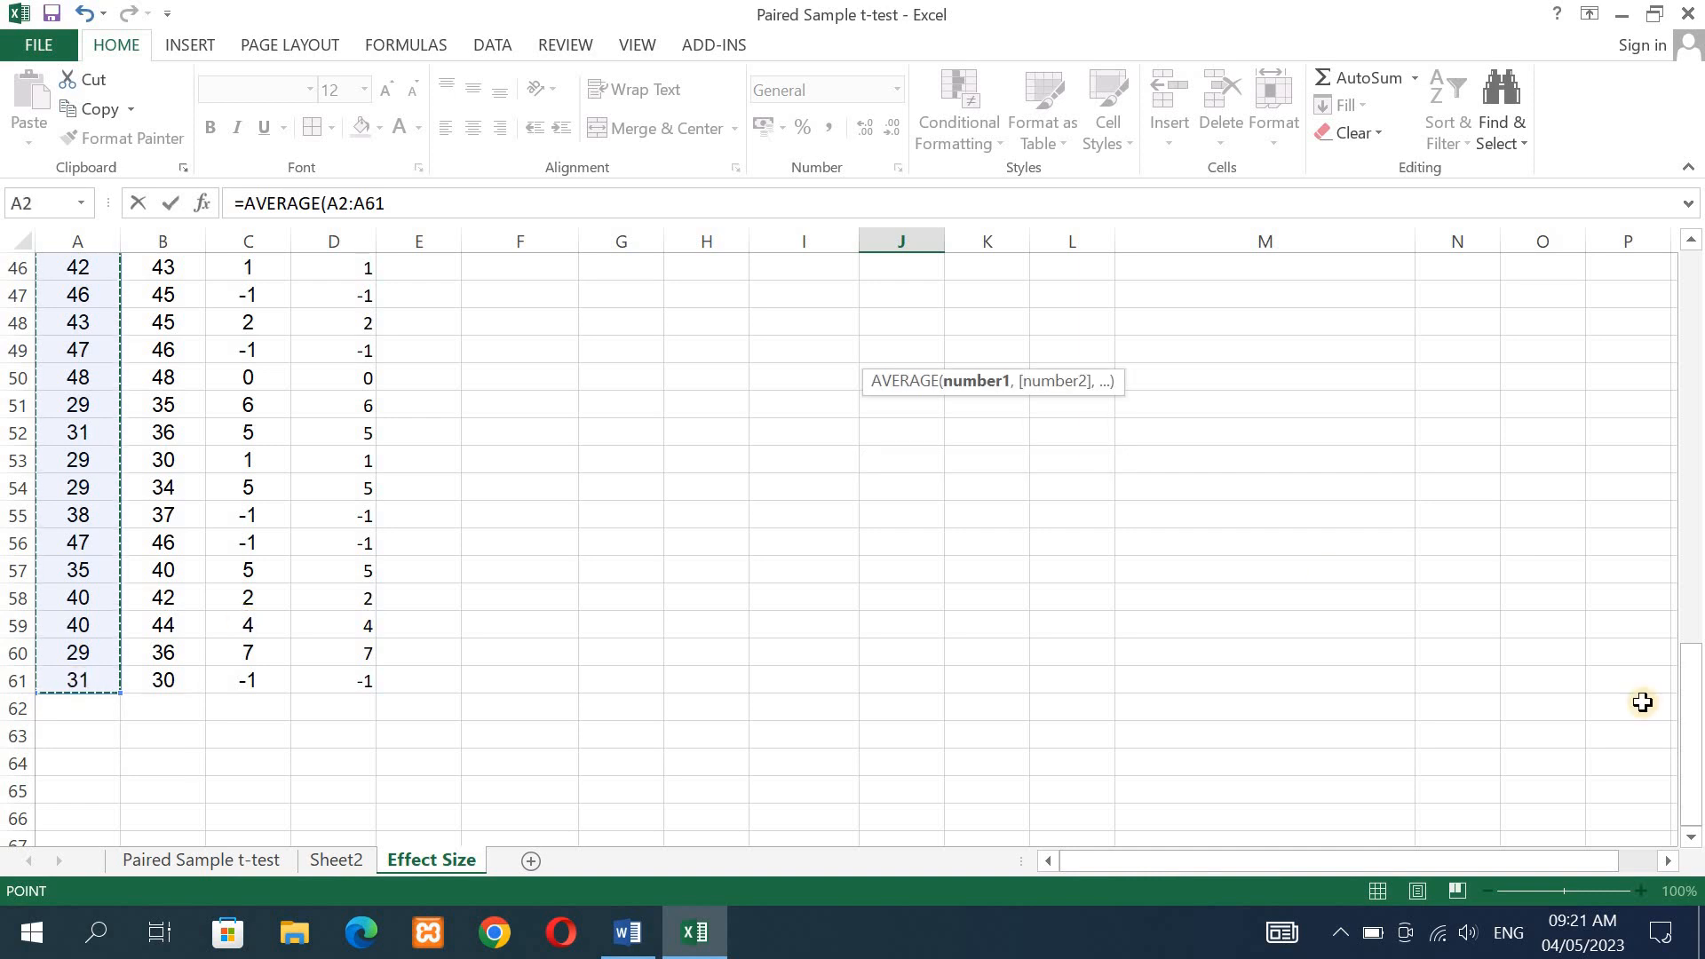
left_click_drag(1687, 673, 1690, 246)
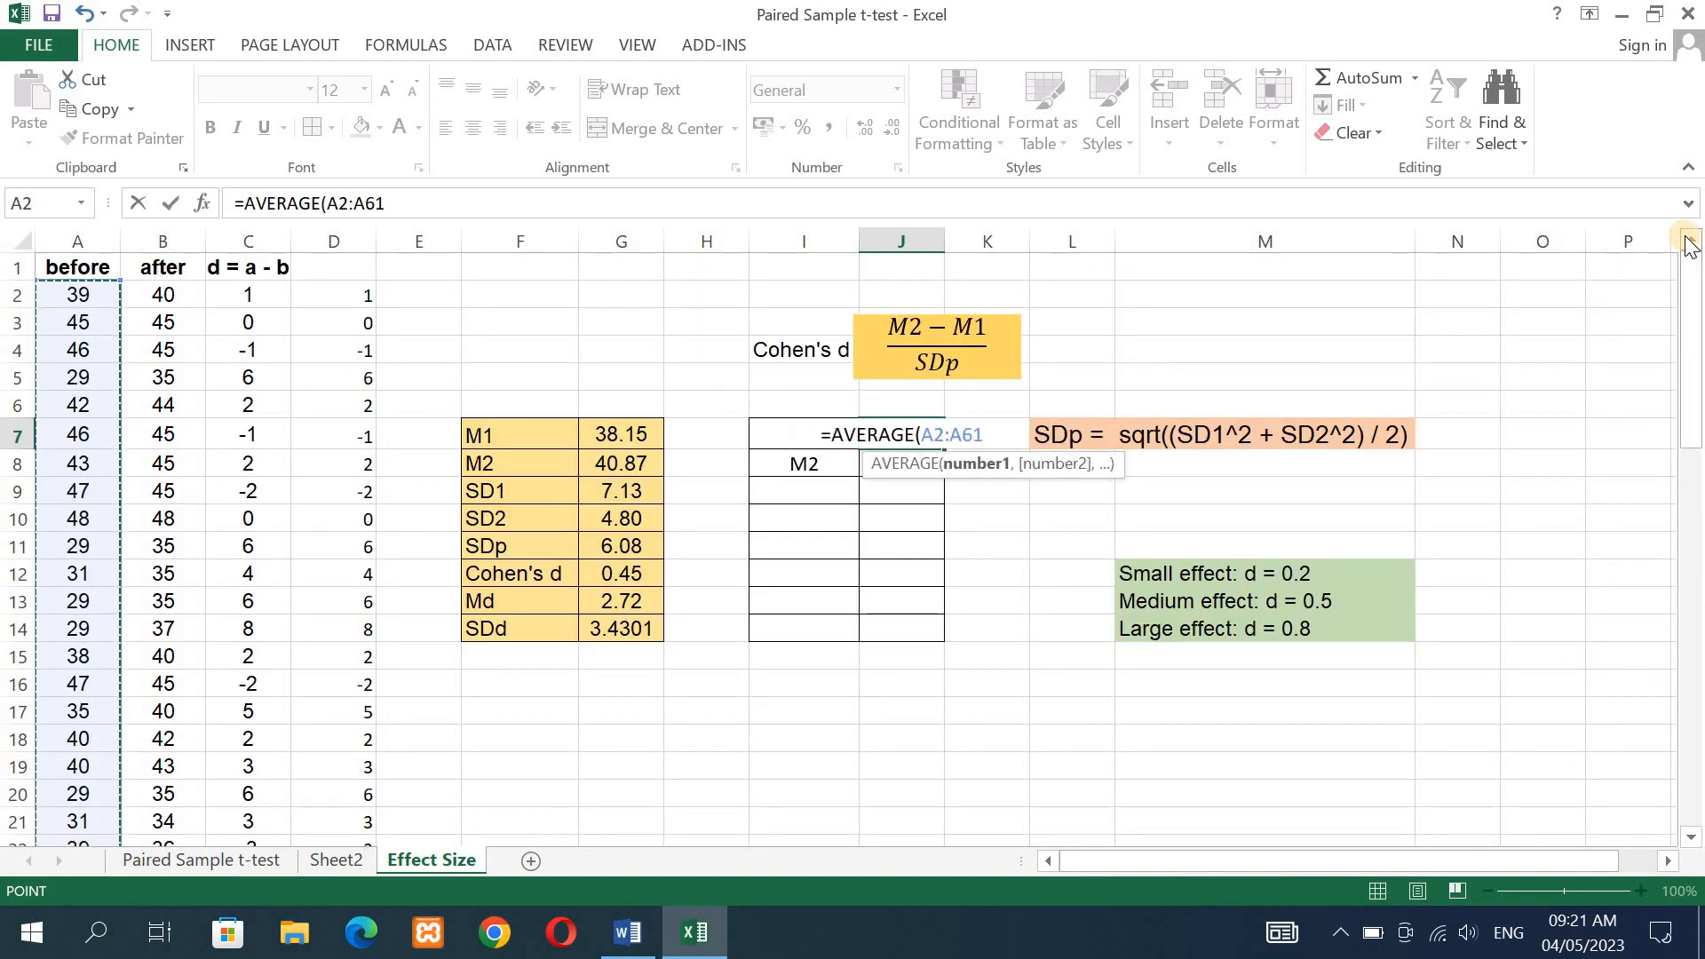
type(")")
key("ctrl+Return")
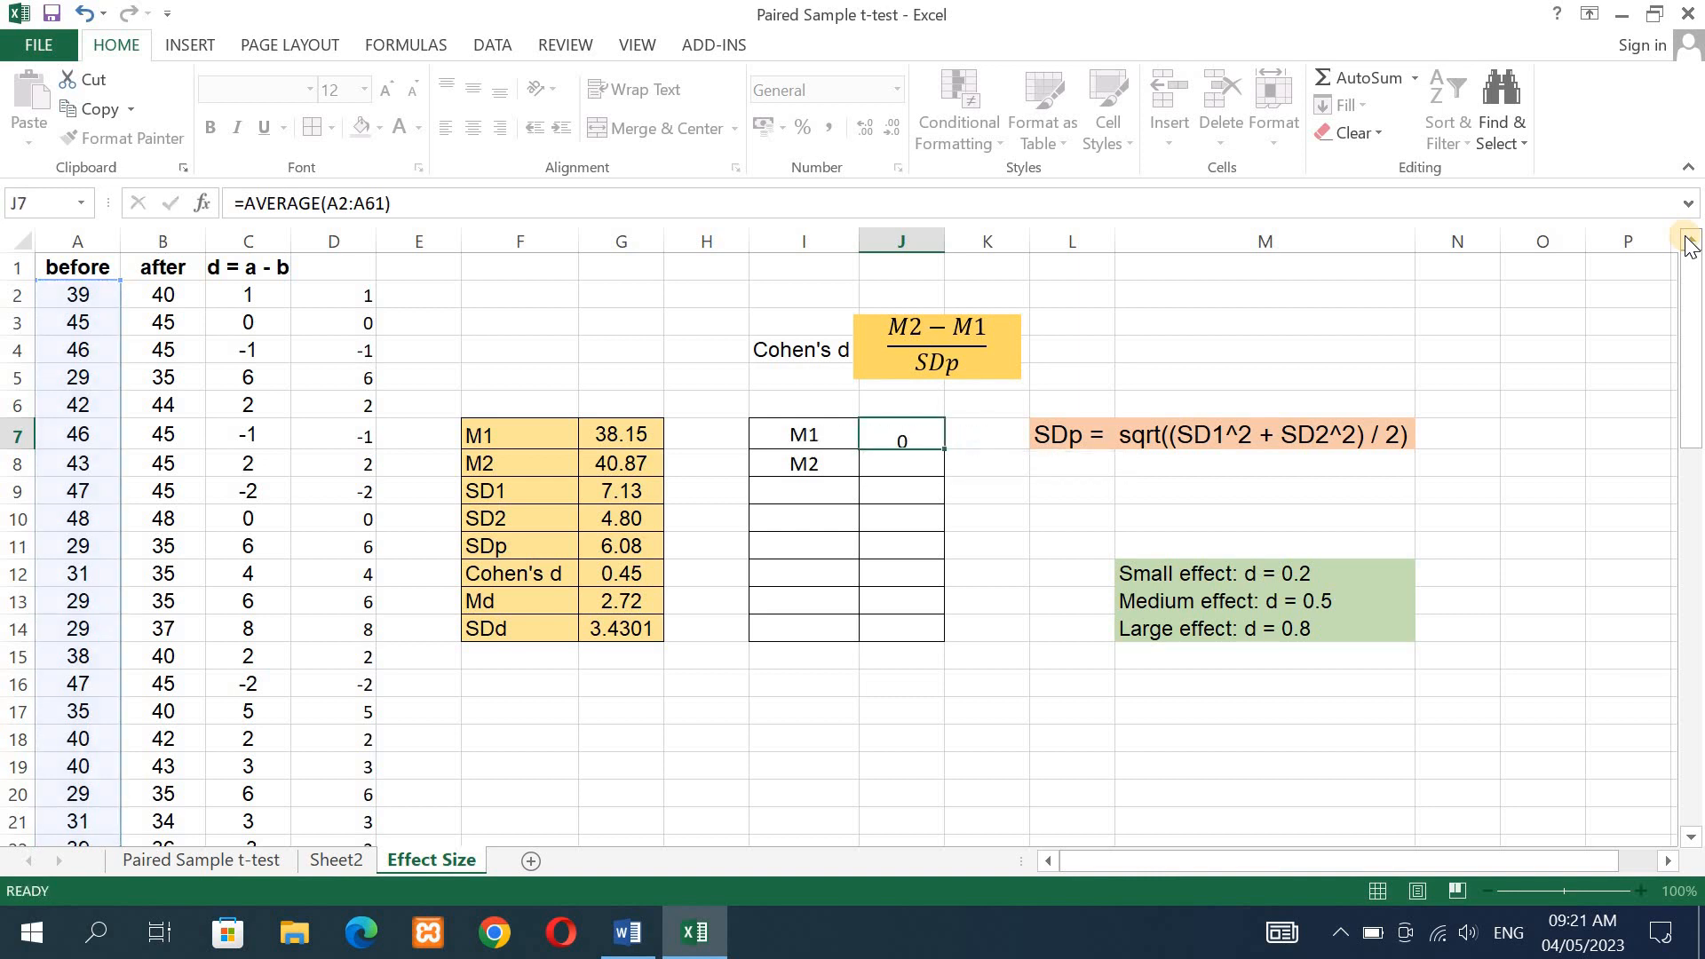
key("Return")
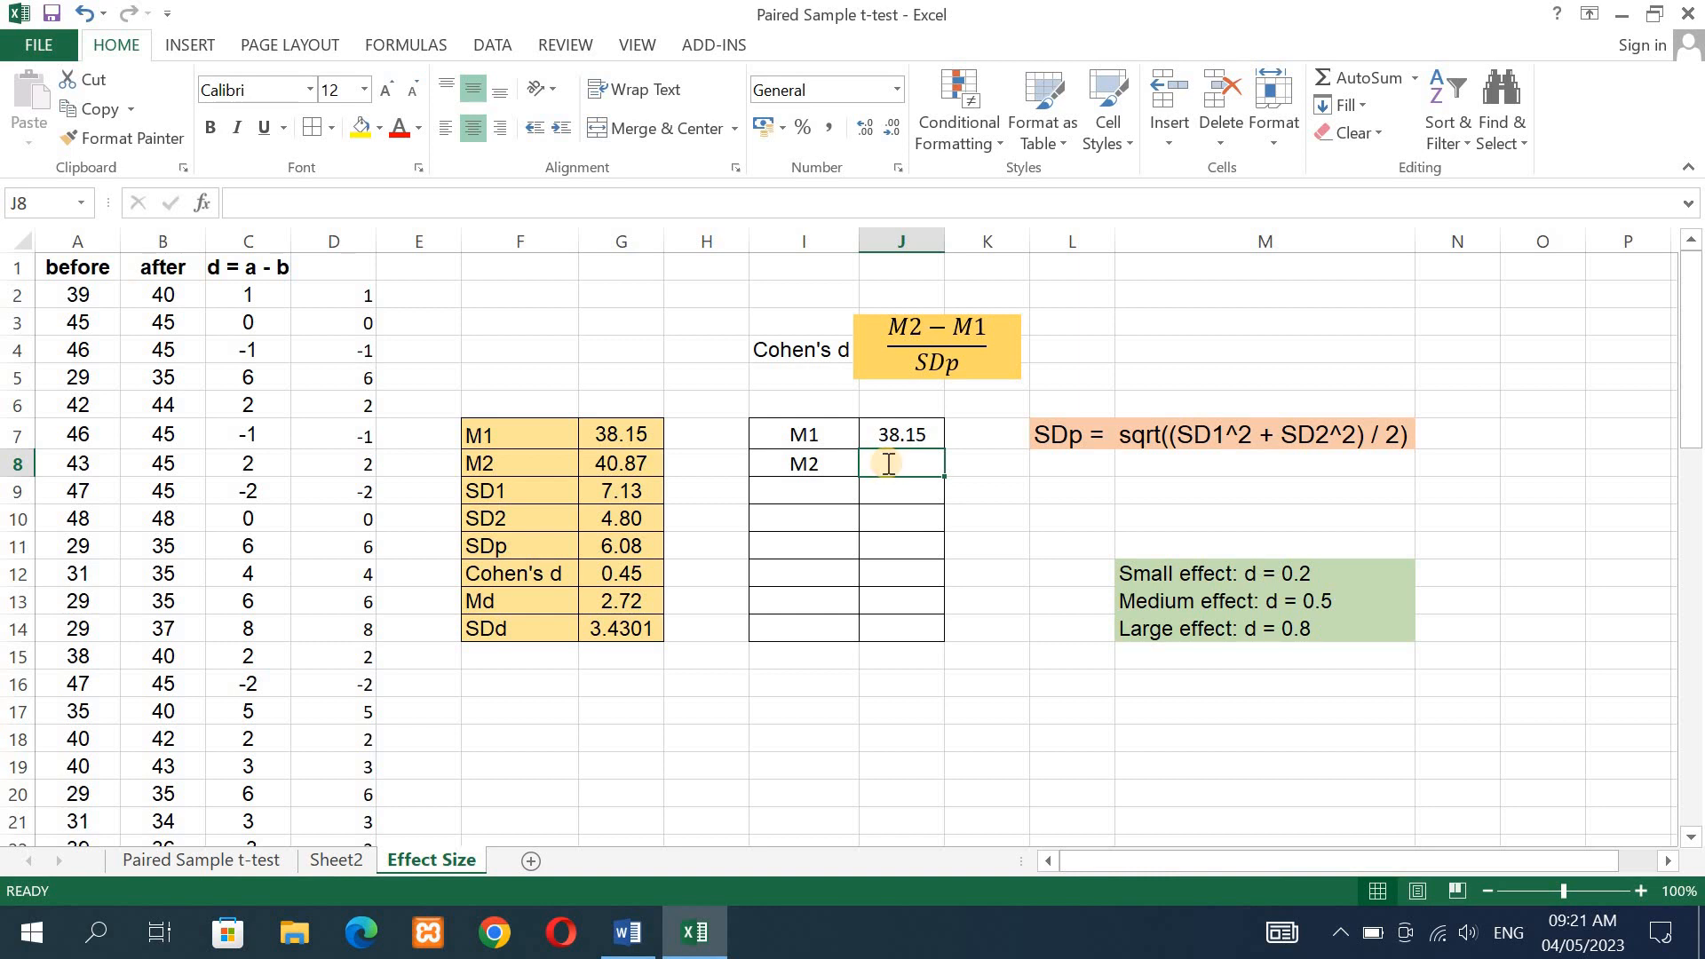
- Enter =AVERAGE(B2:B61) in J8 to compute the mean of the after scores
type("=av")
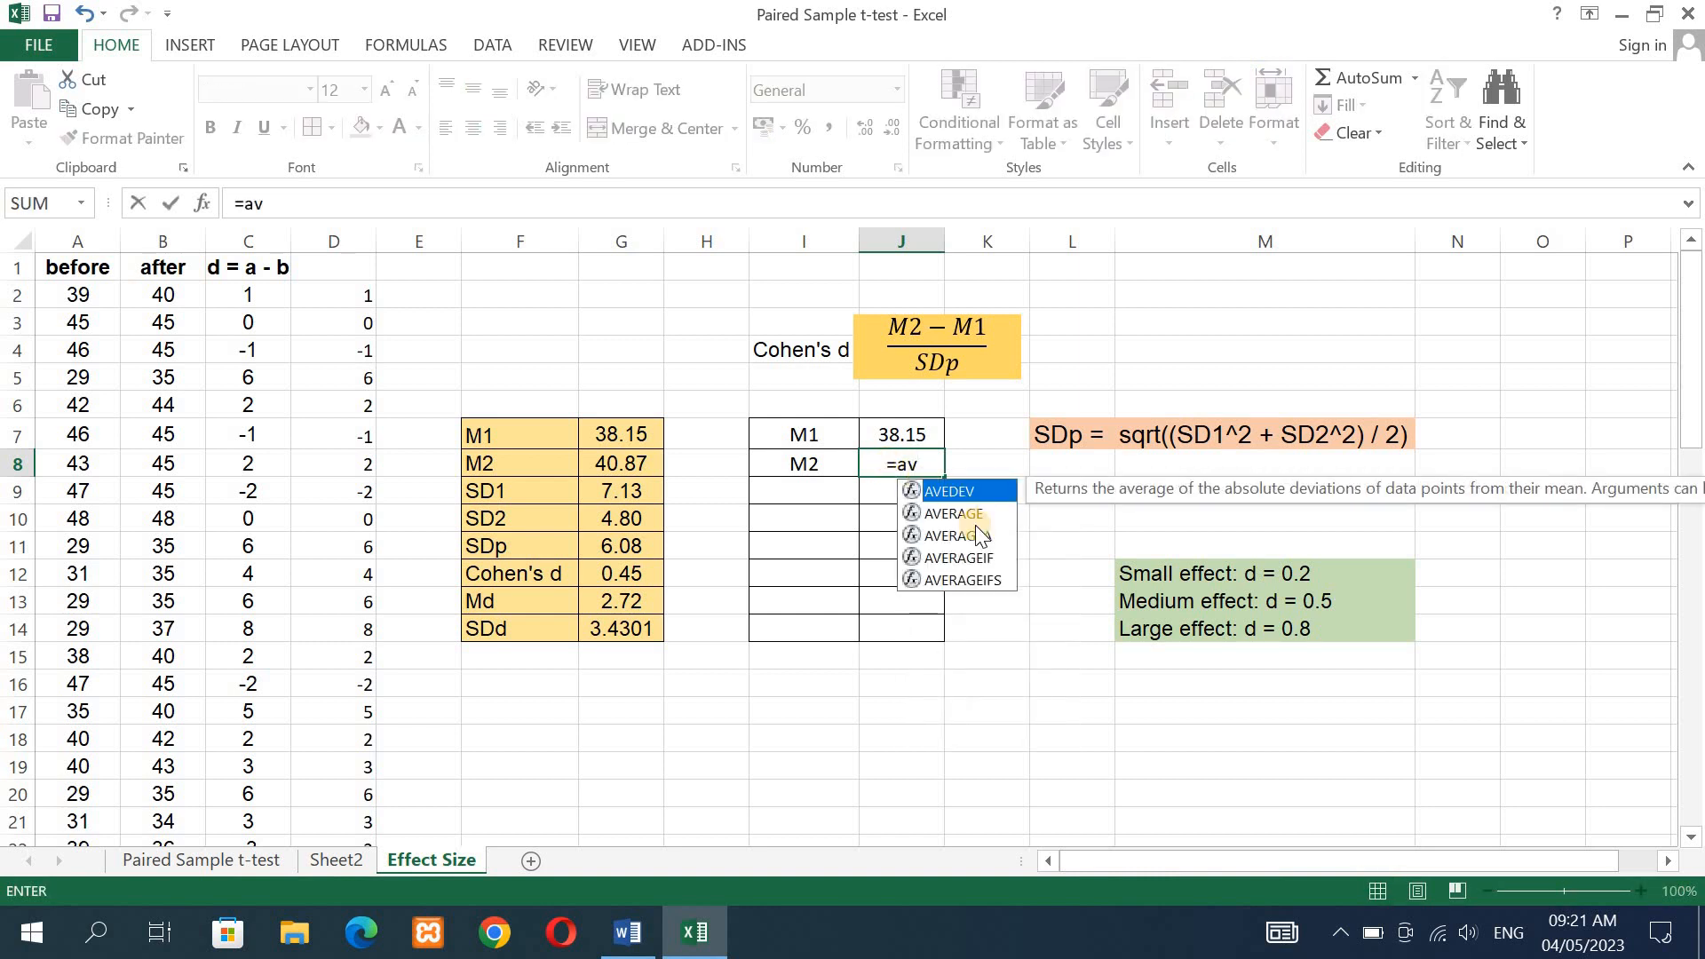
double_click(968, 514)
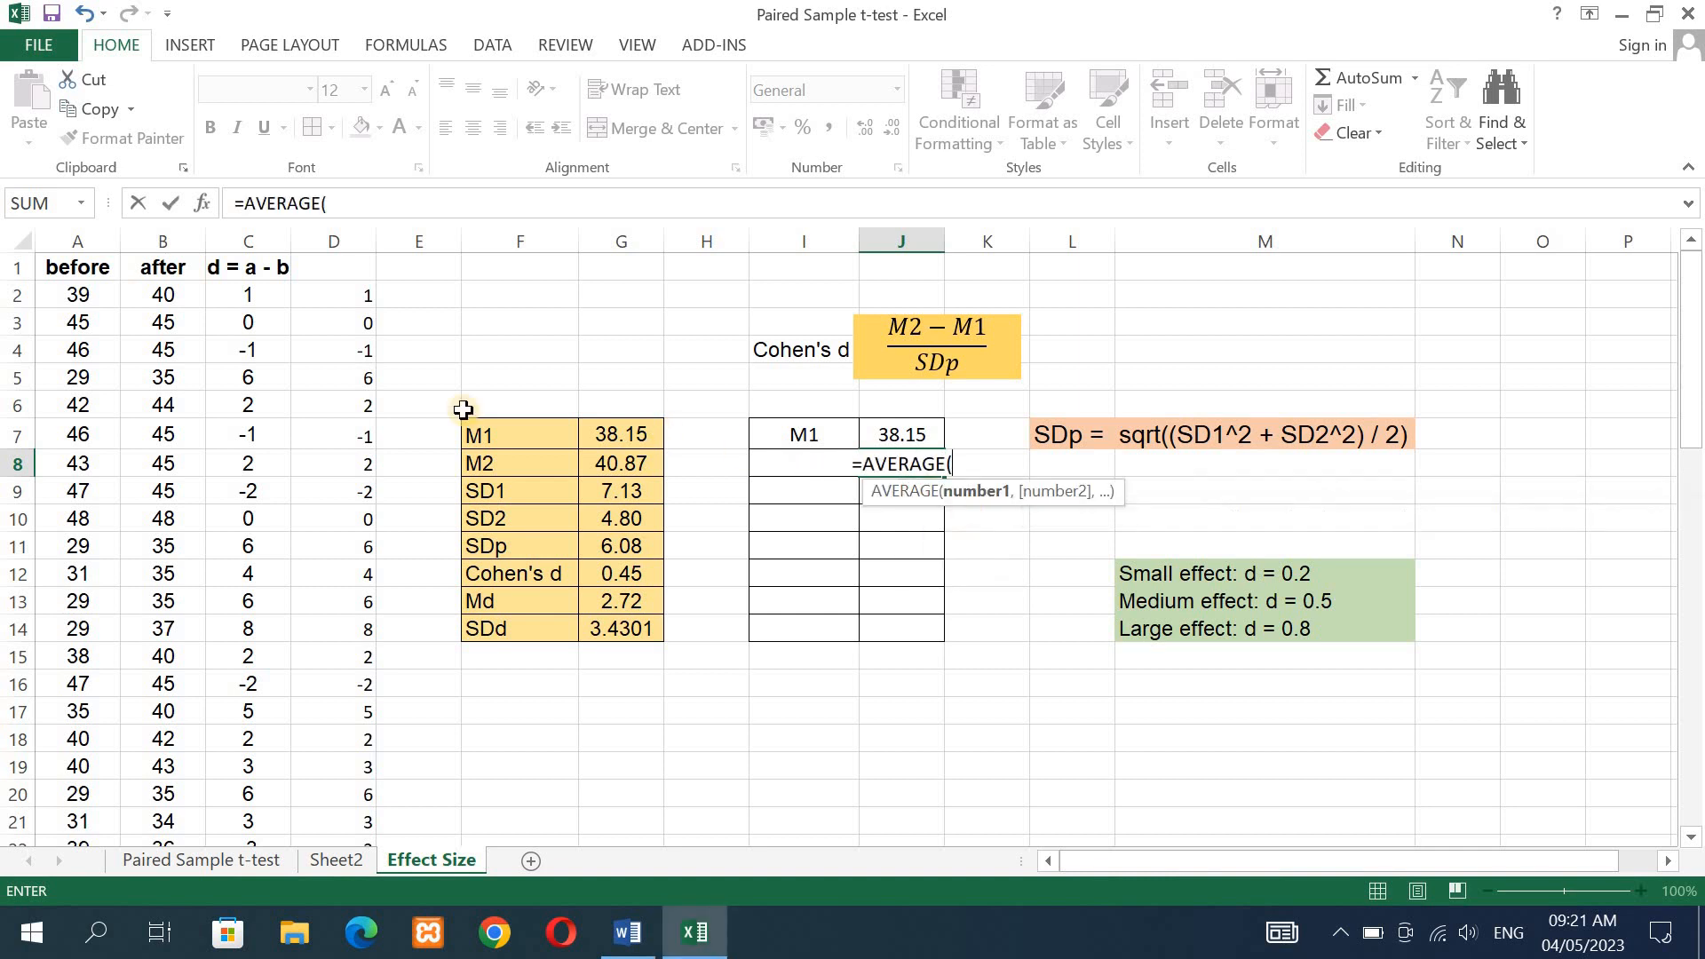
left_click(159, 296)
left_click_drag(180, 745, 166, 678)
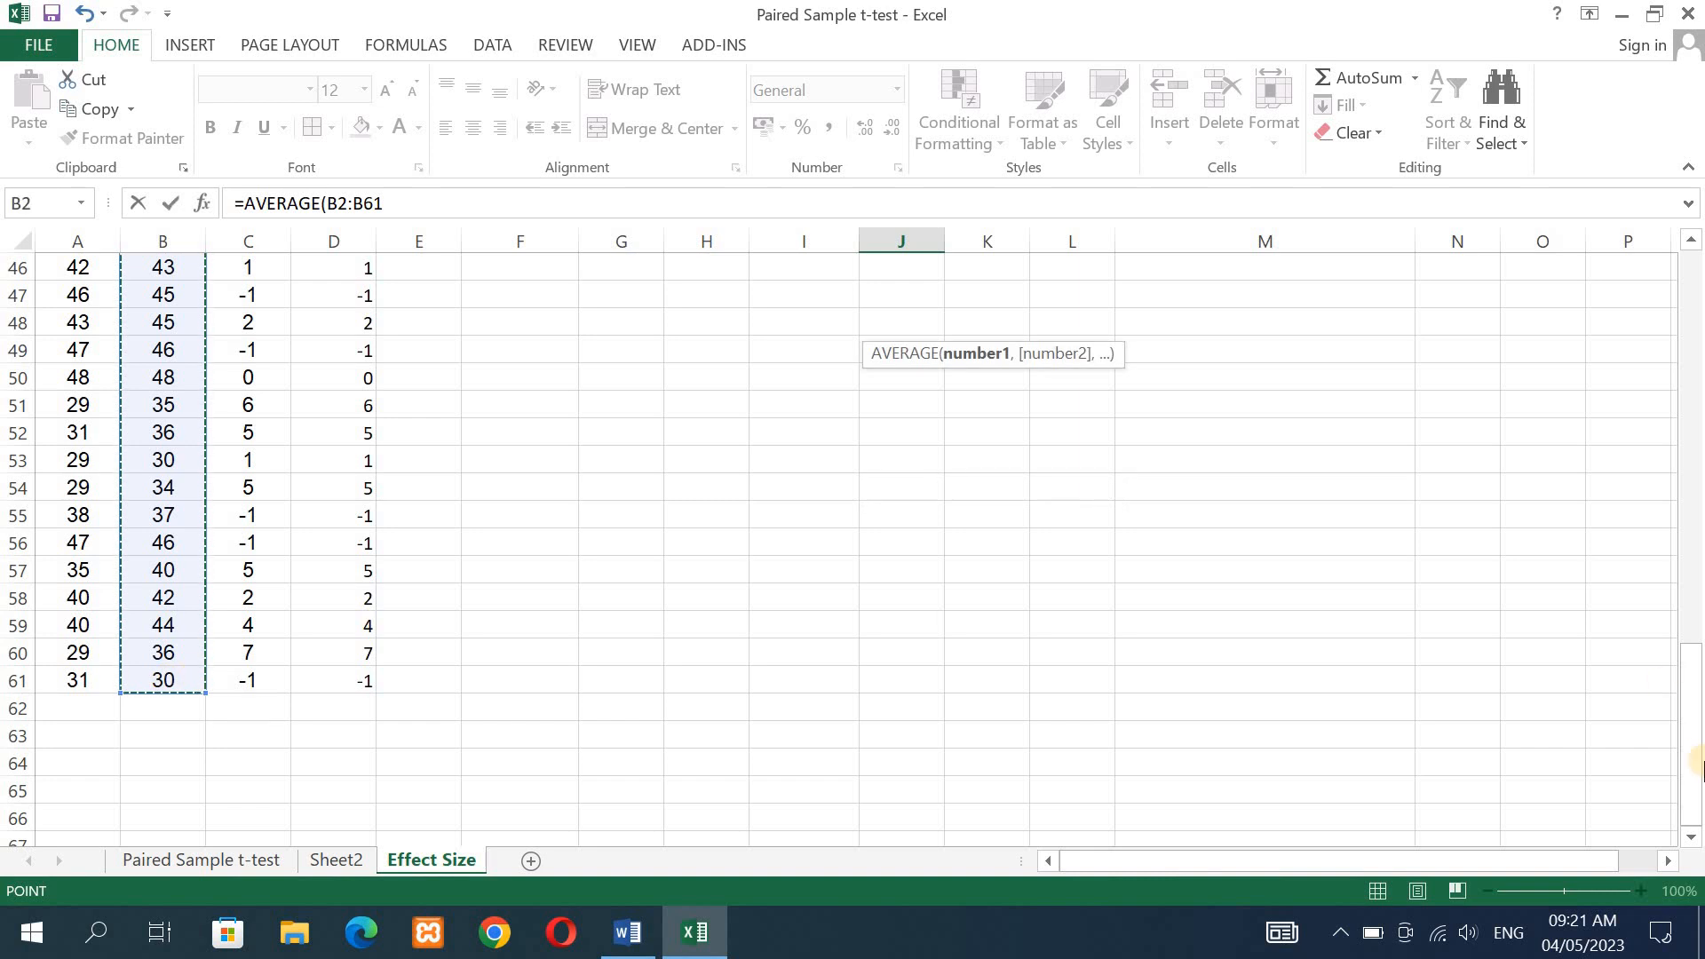
left_click_drag(1691, 737, 1694, 279)
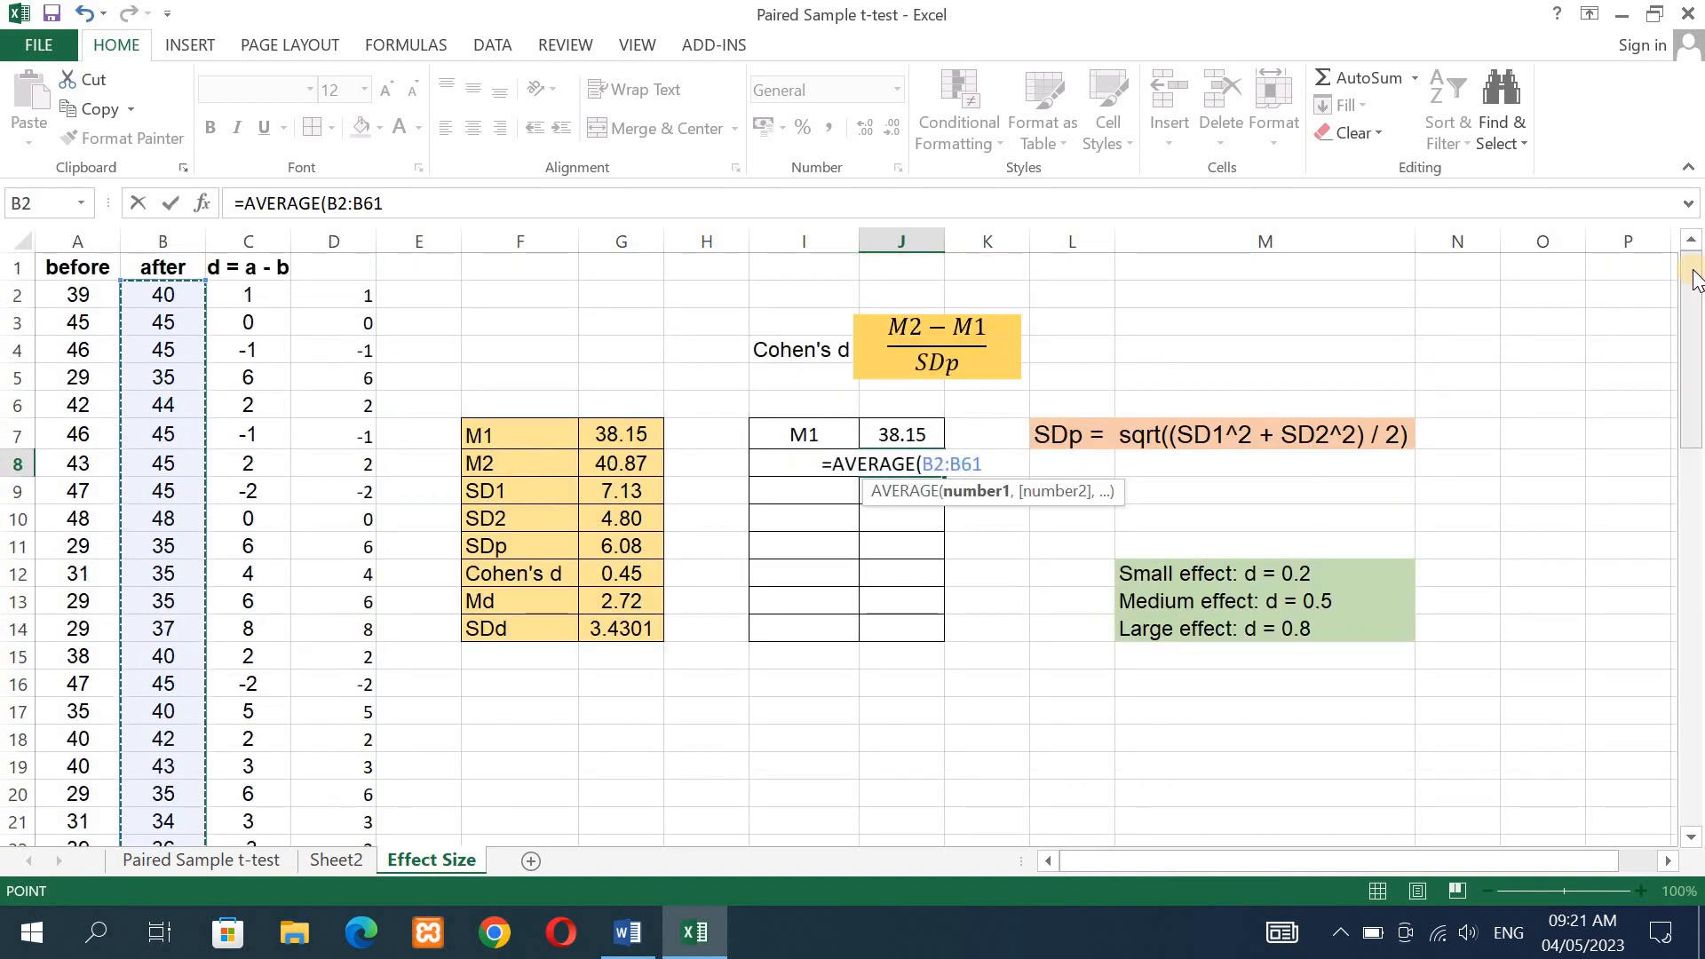
type(")")
key("Return")
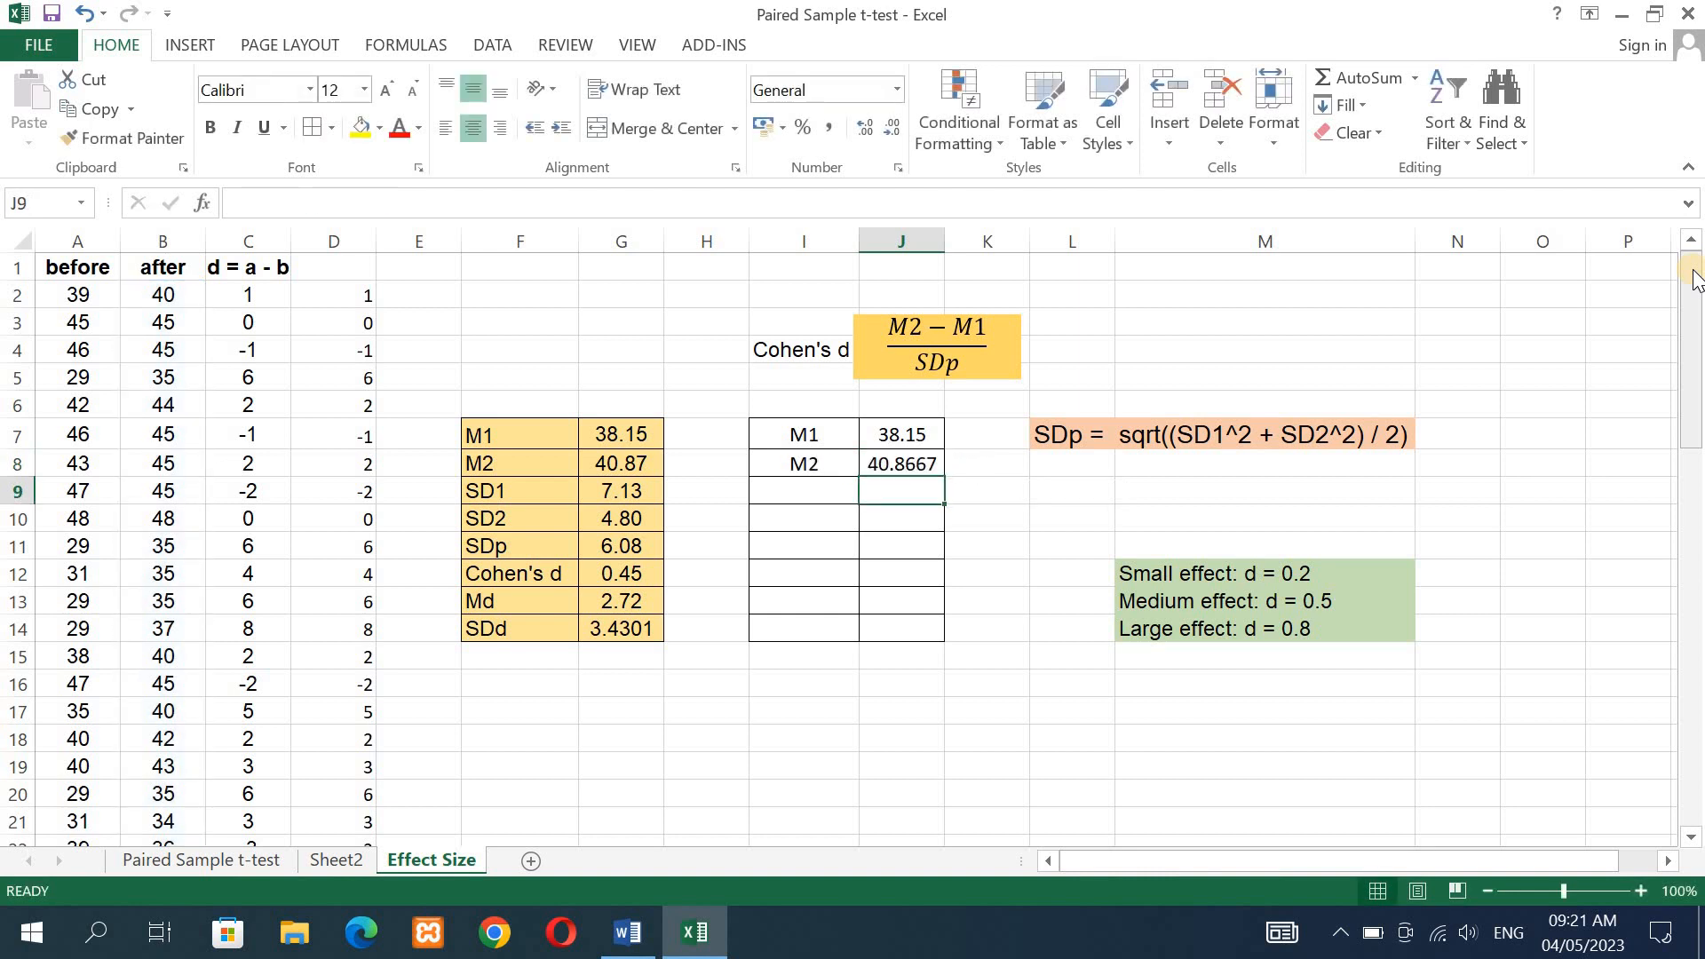
- Reduce the M2 mean in J8 to two decimal places
left_click(897, 441)
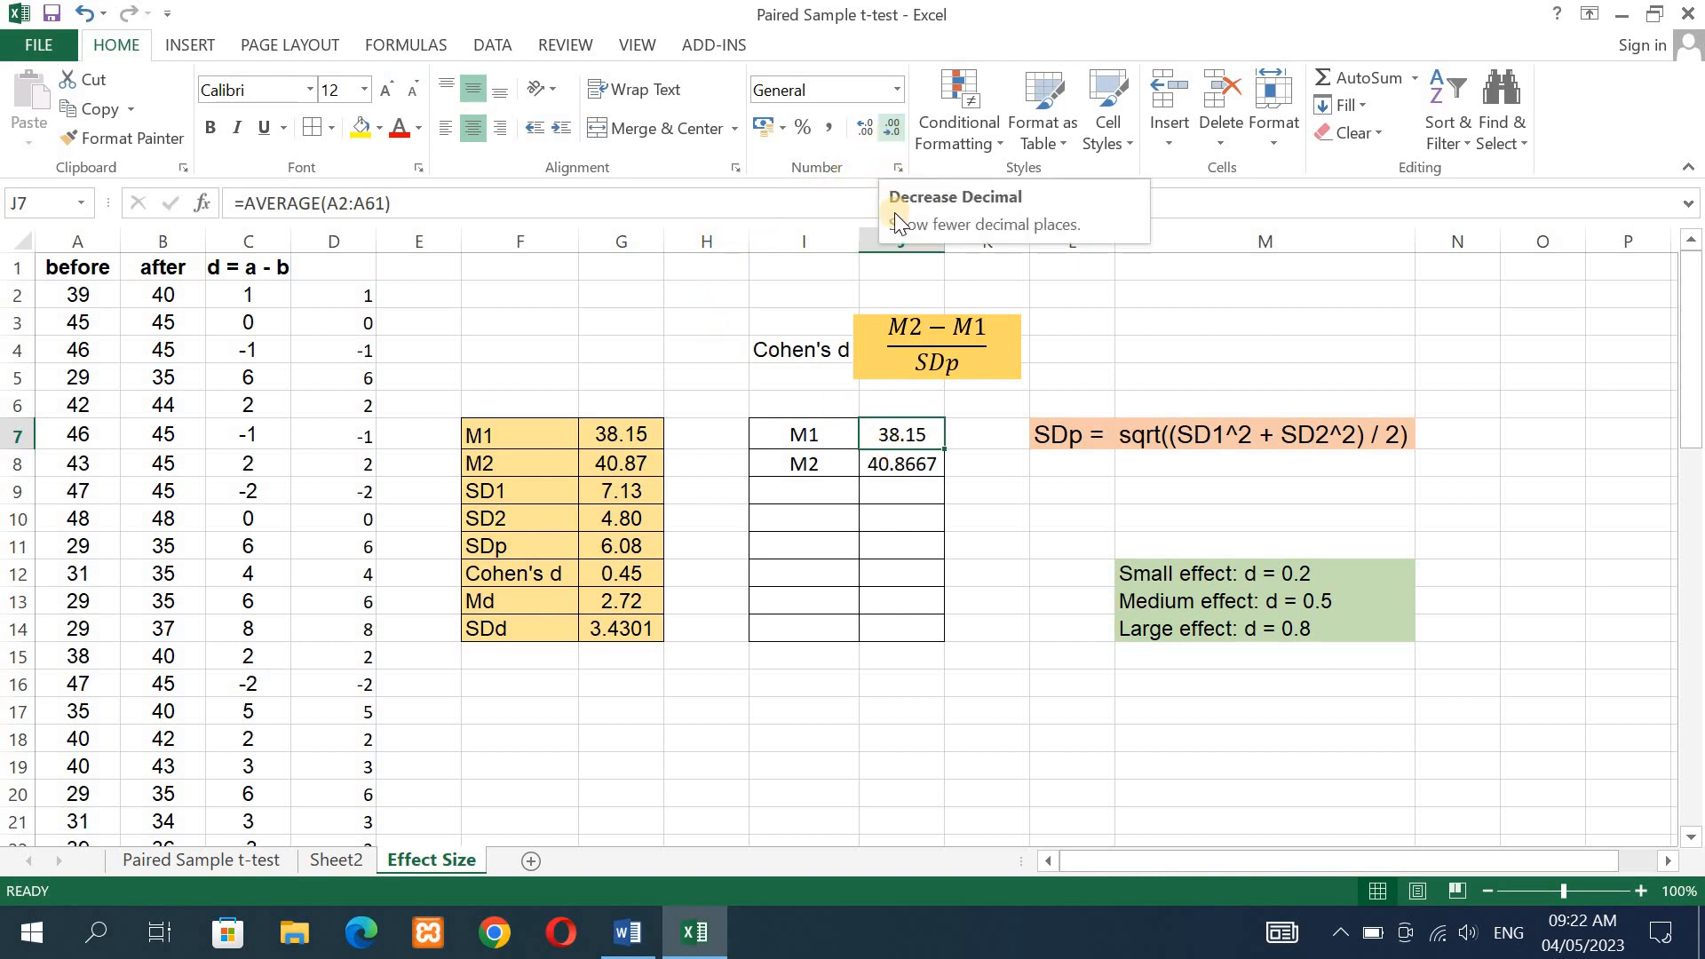
left_click(901, 463)
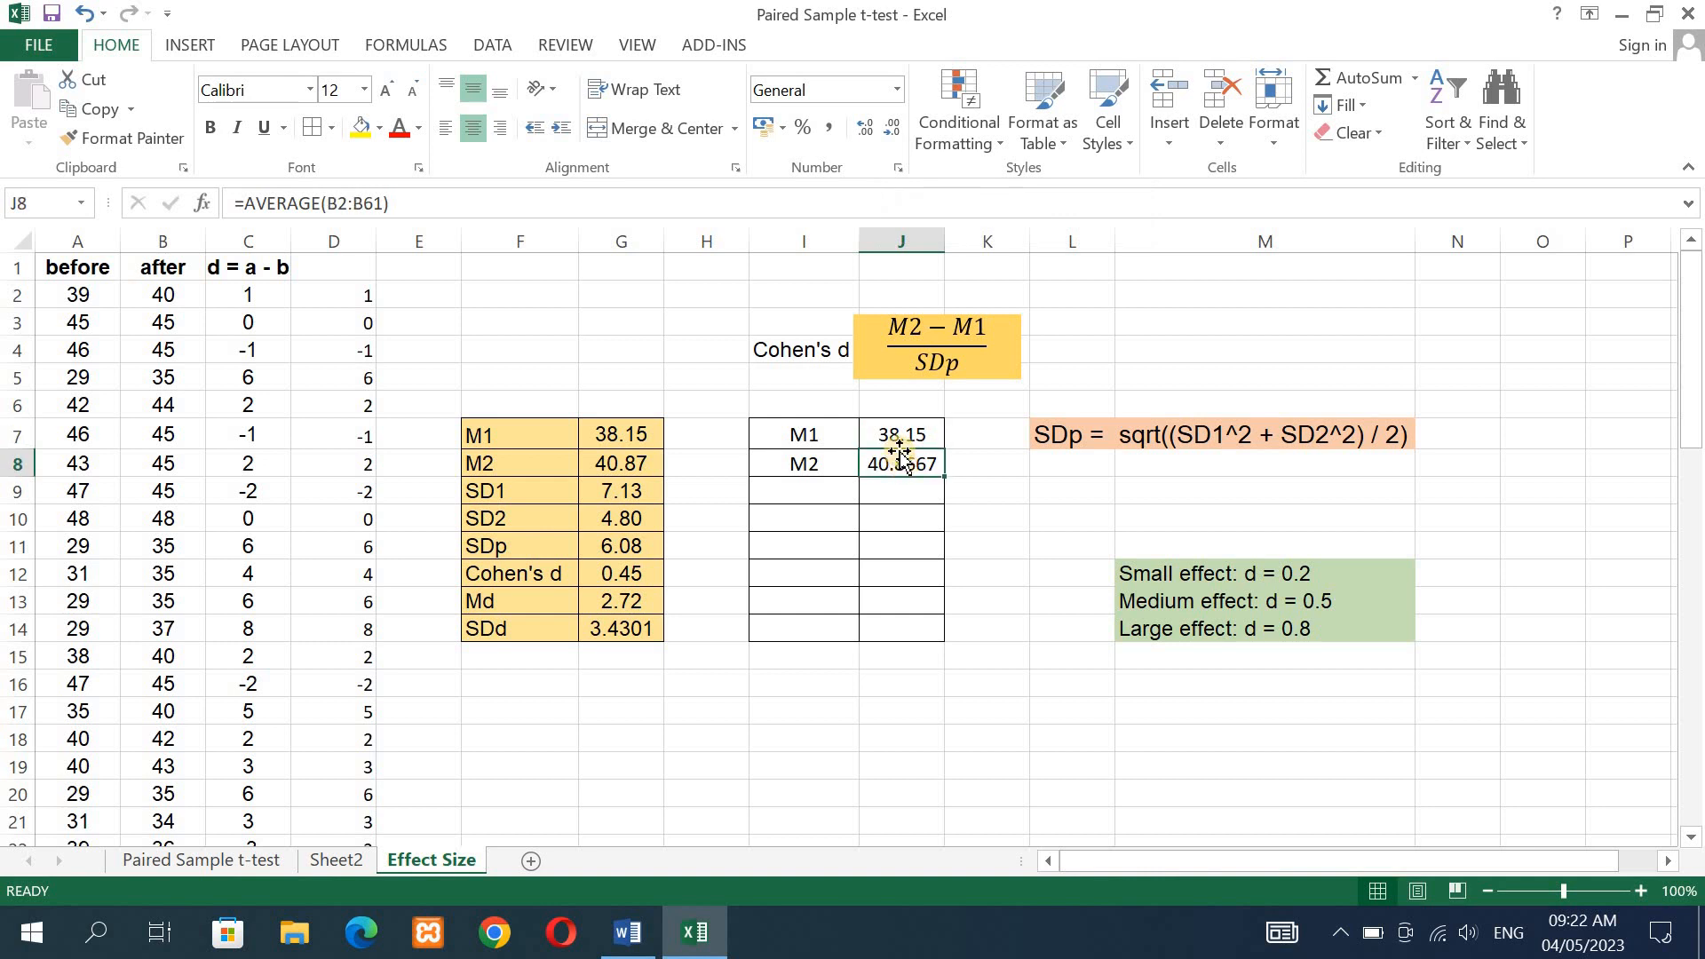
left_click(891, 127)
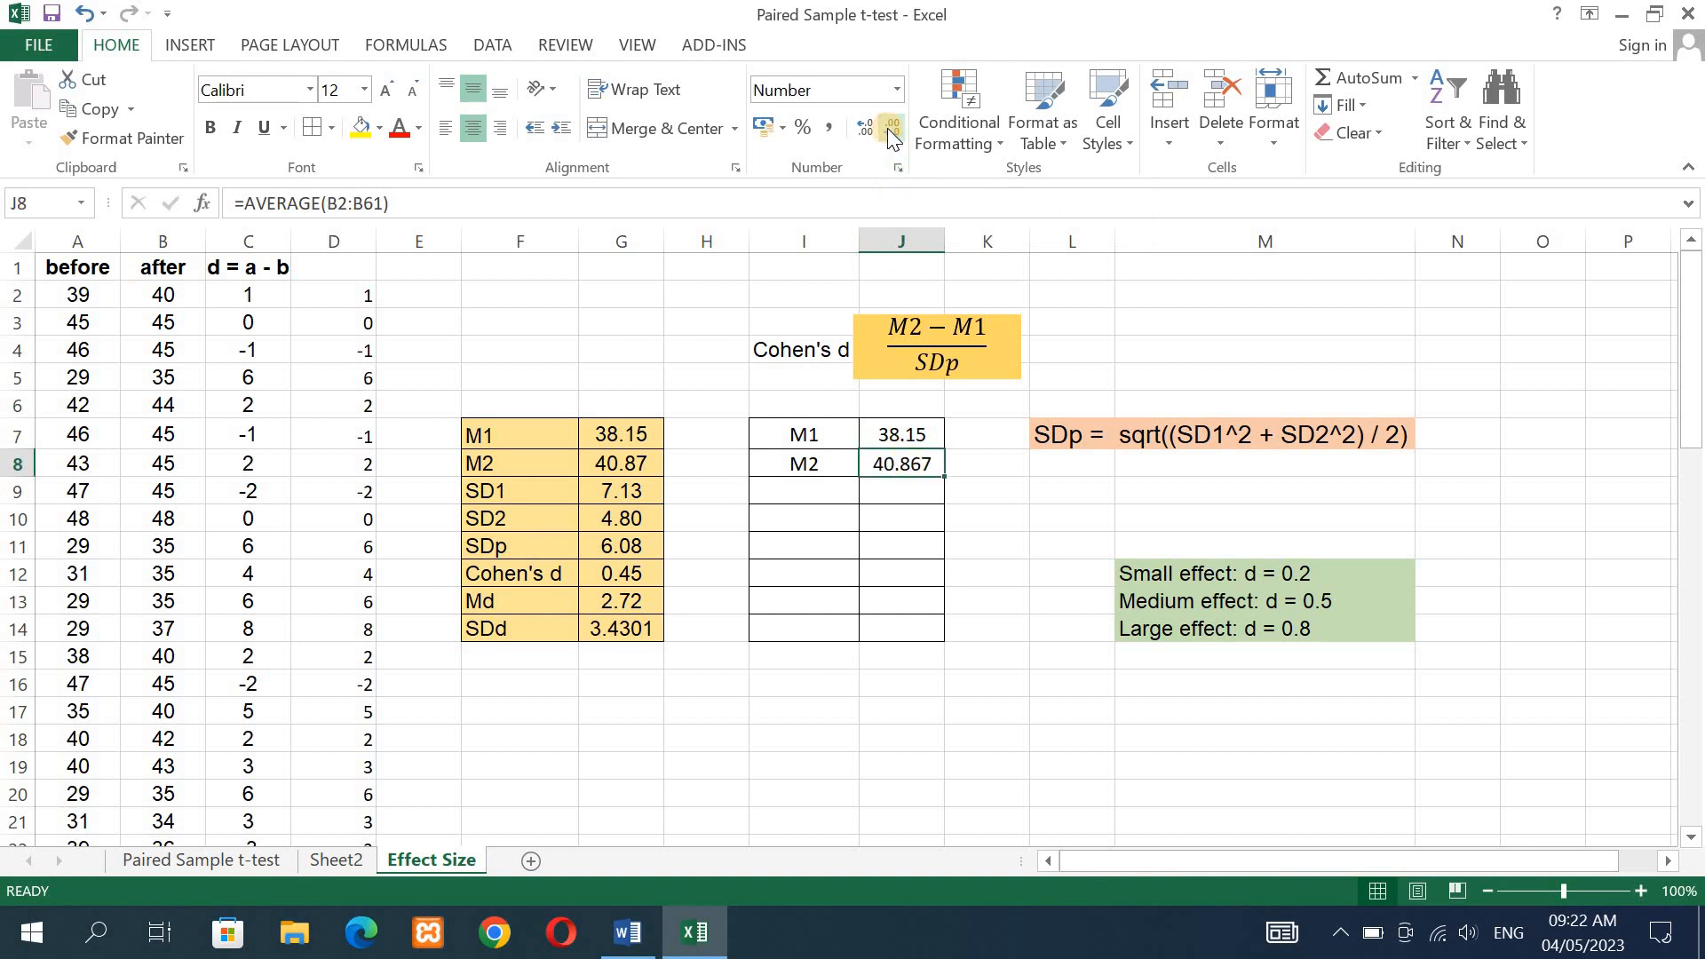
left_click(891, 129)
- Enter the labels SD1 in I9 and SD2 in I10
left_click(822, 495)
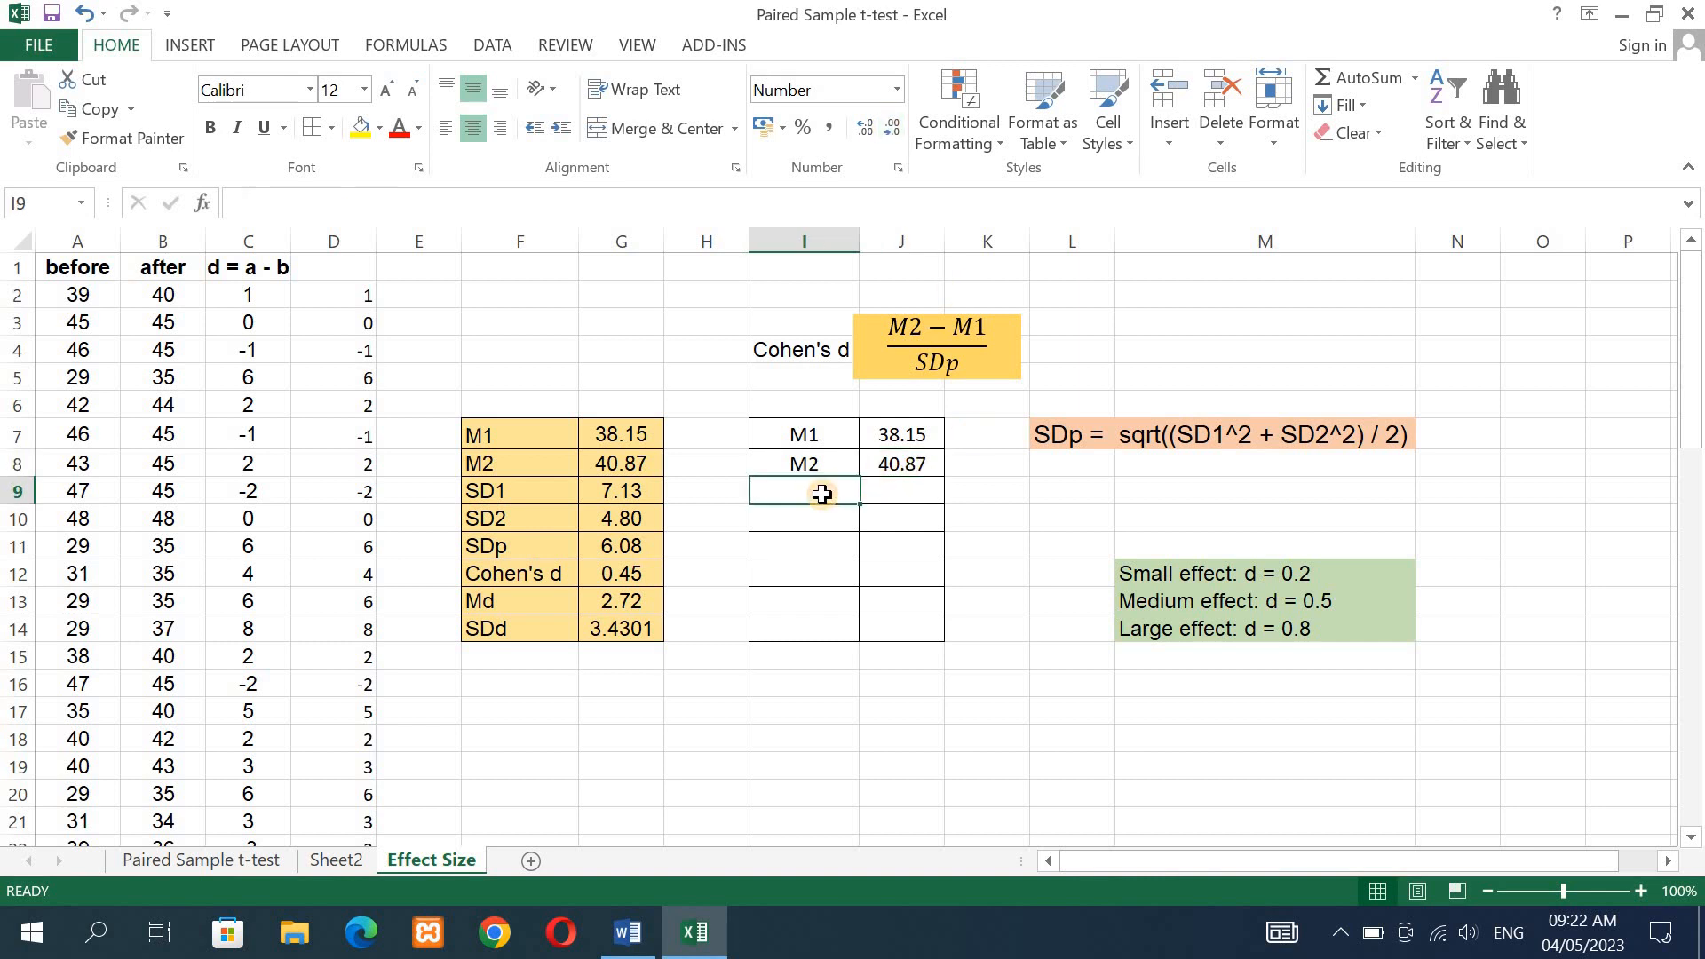
type("SD1")
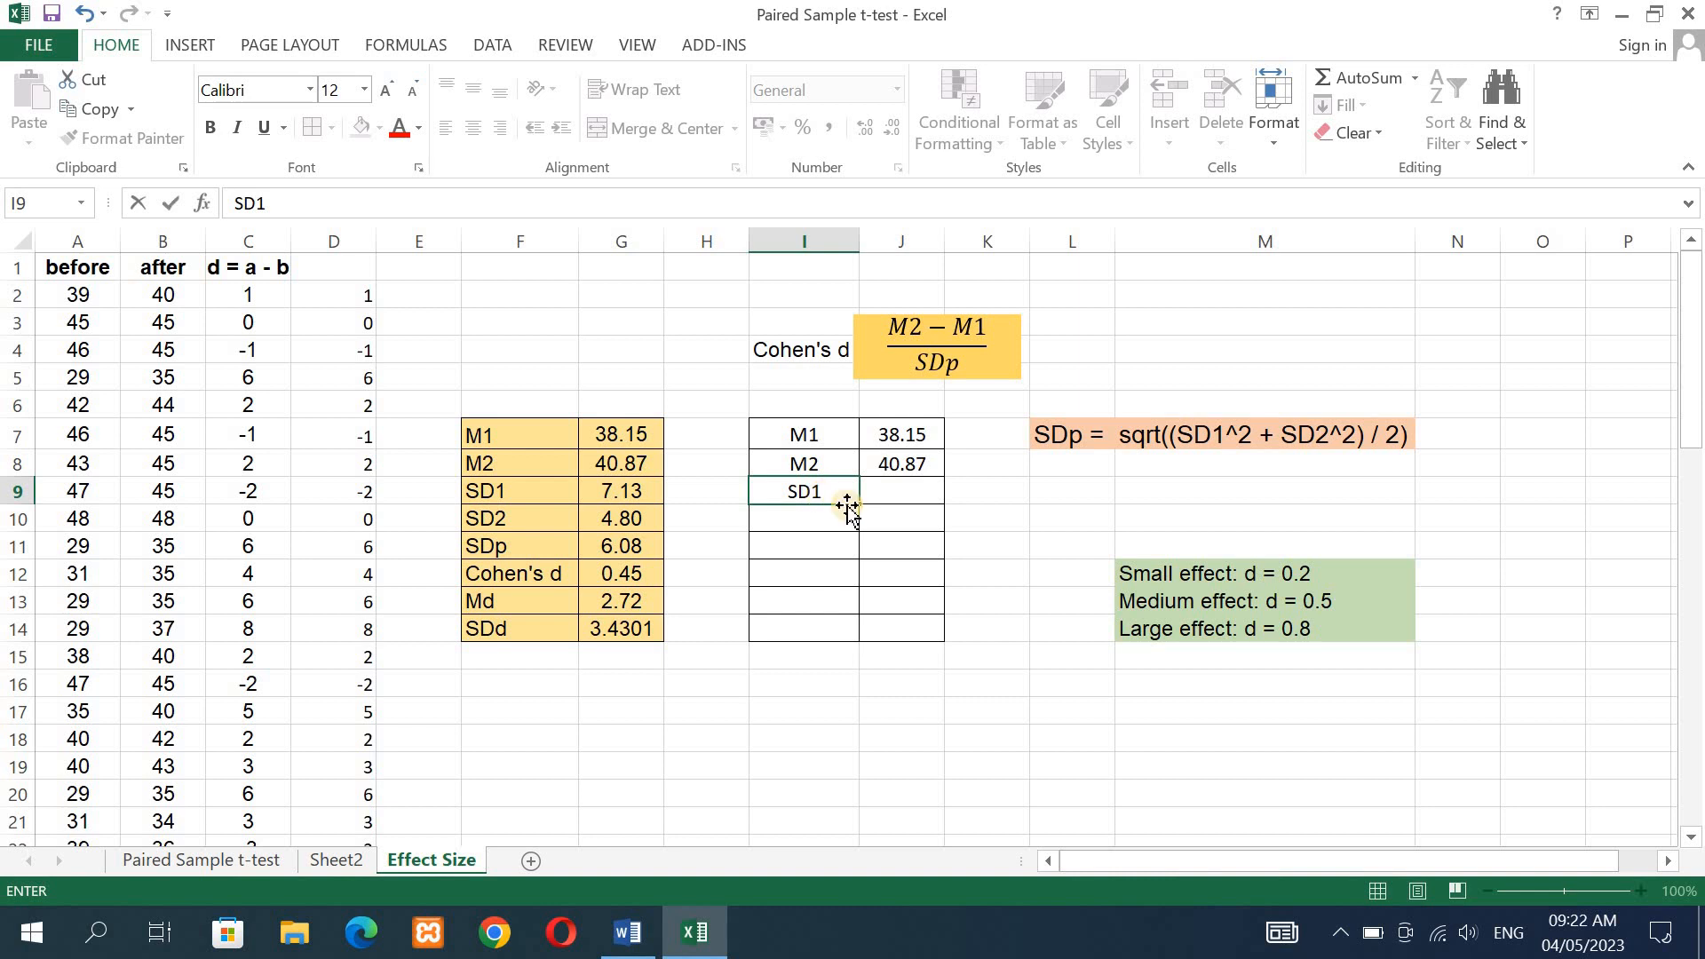
left_click(788, 522)
type("SD2")
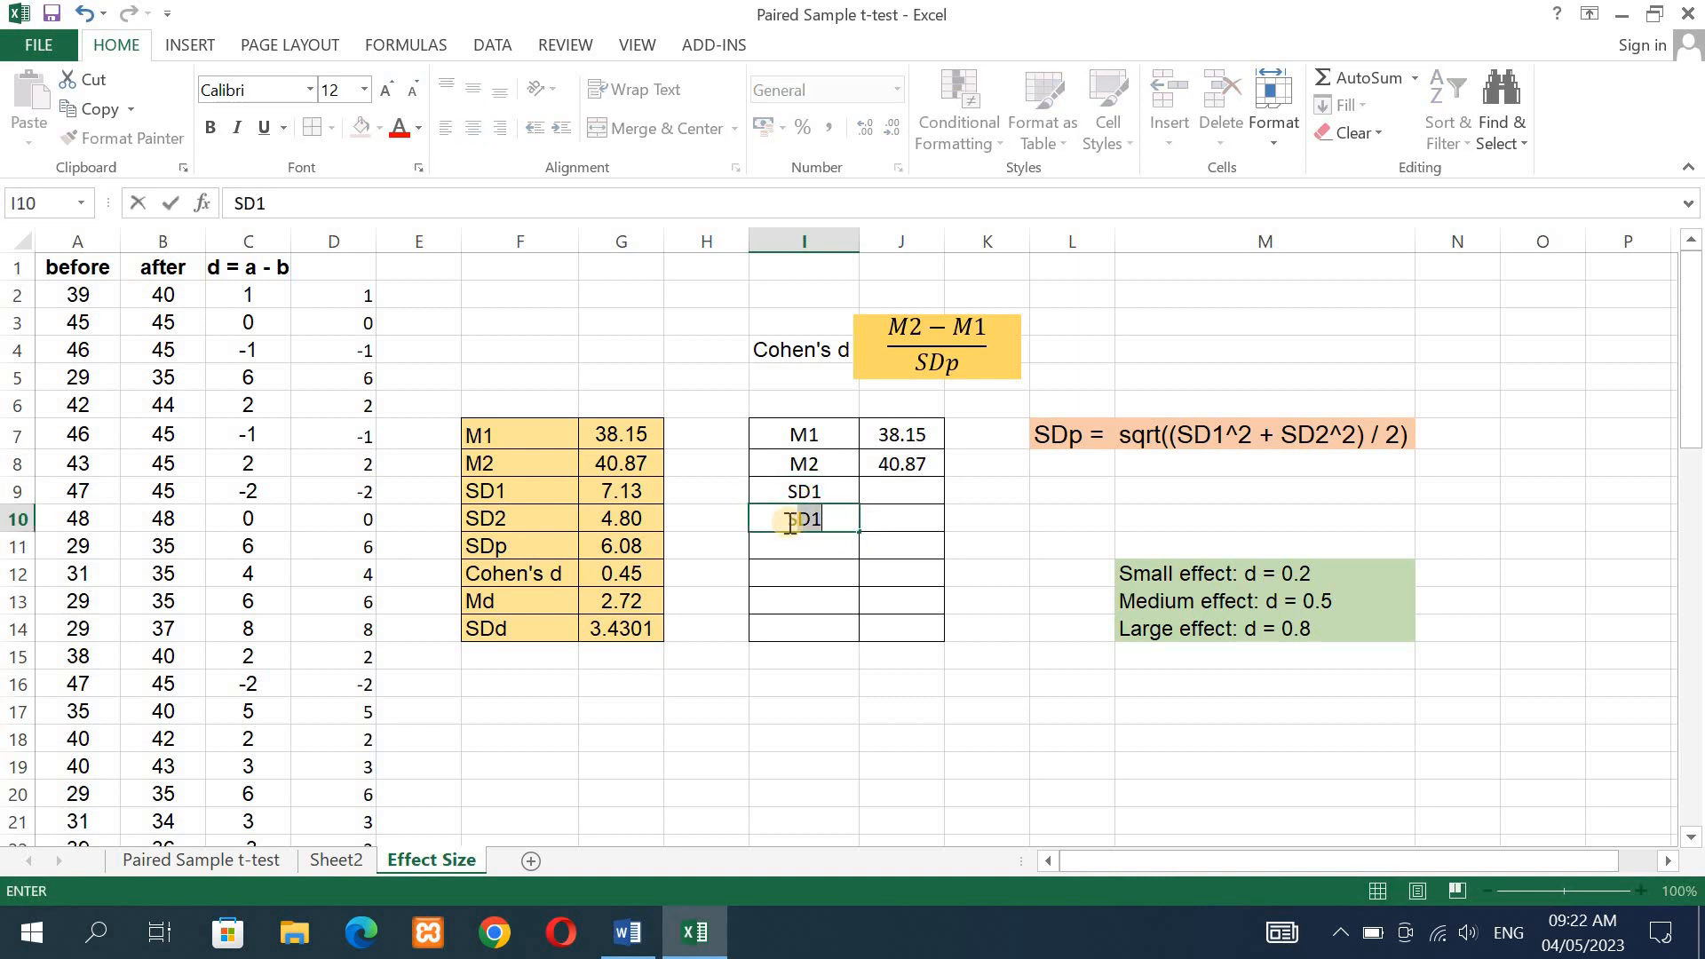
- Enter =STDEV.S(A2:A61) in J9 to compute the sample standard deviation of the before scores
left_click(891, 498)
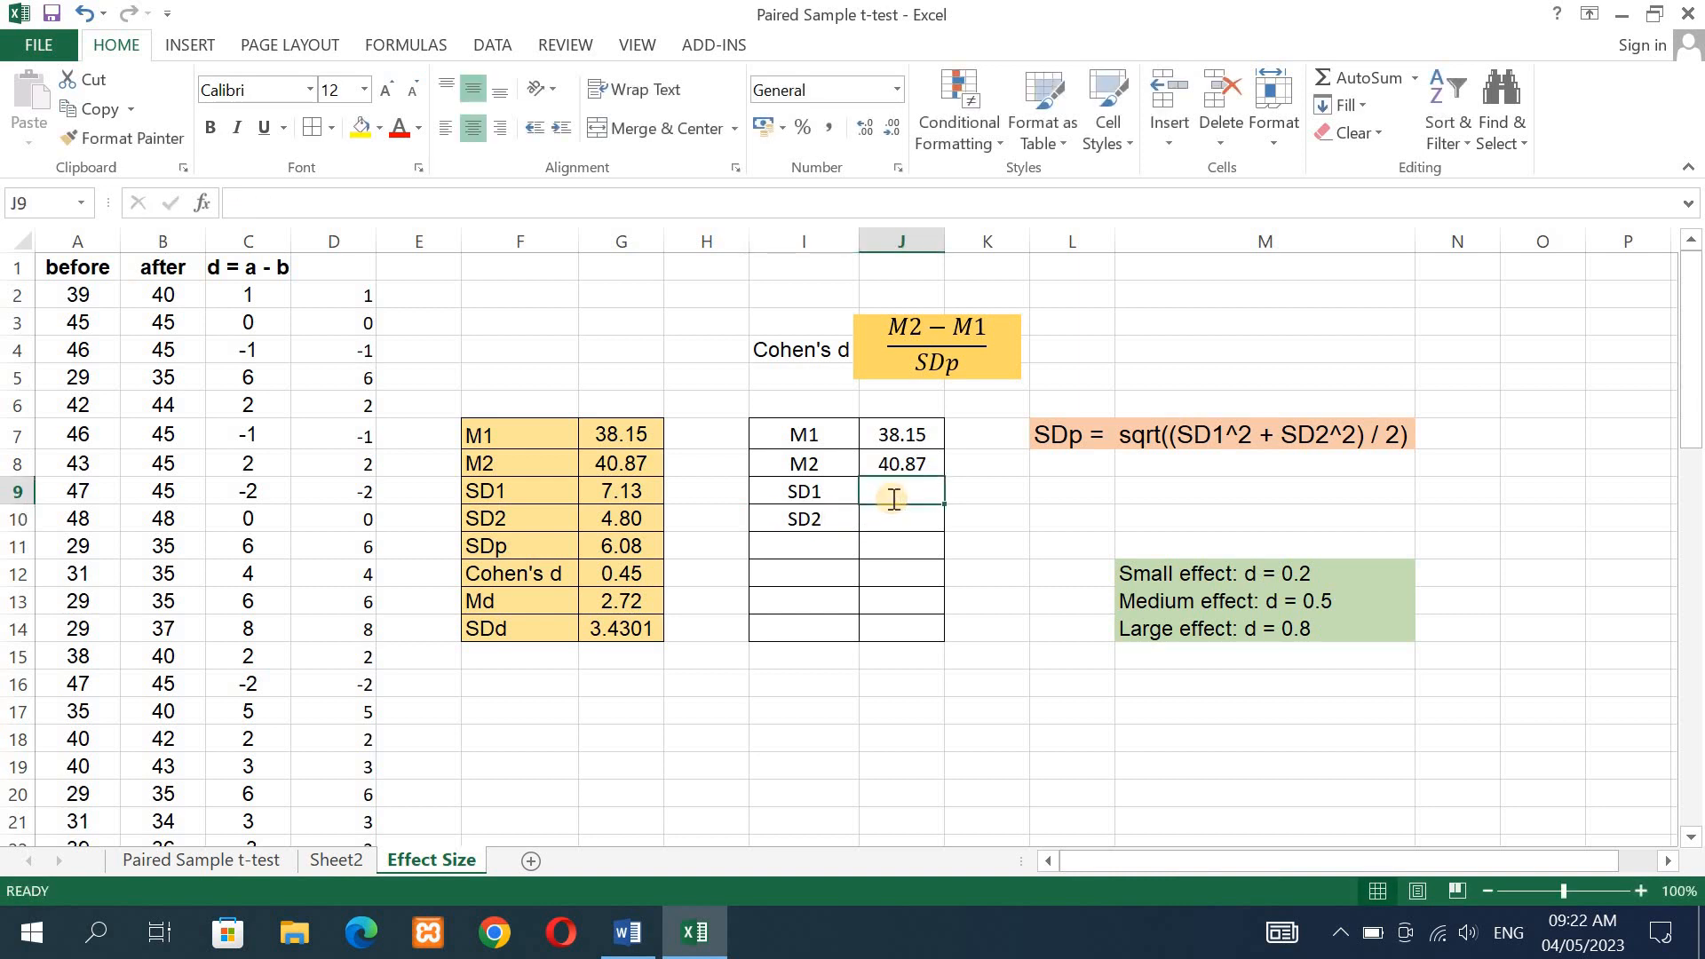
type("=")
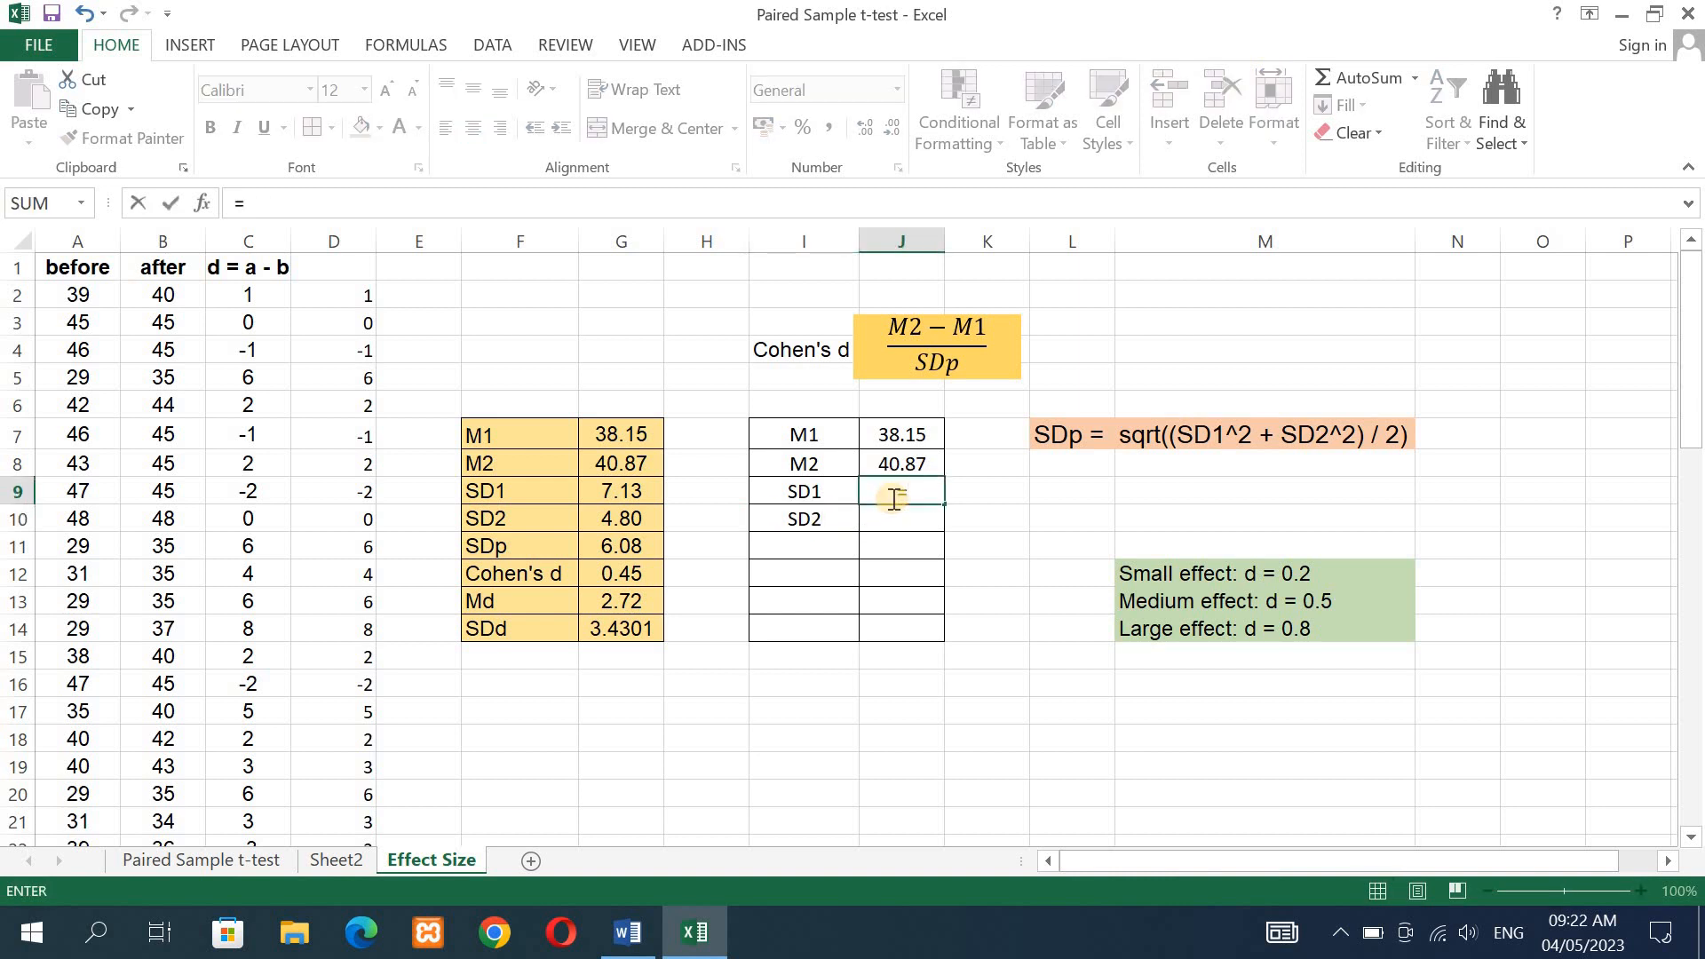
type("std")
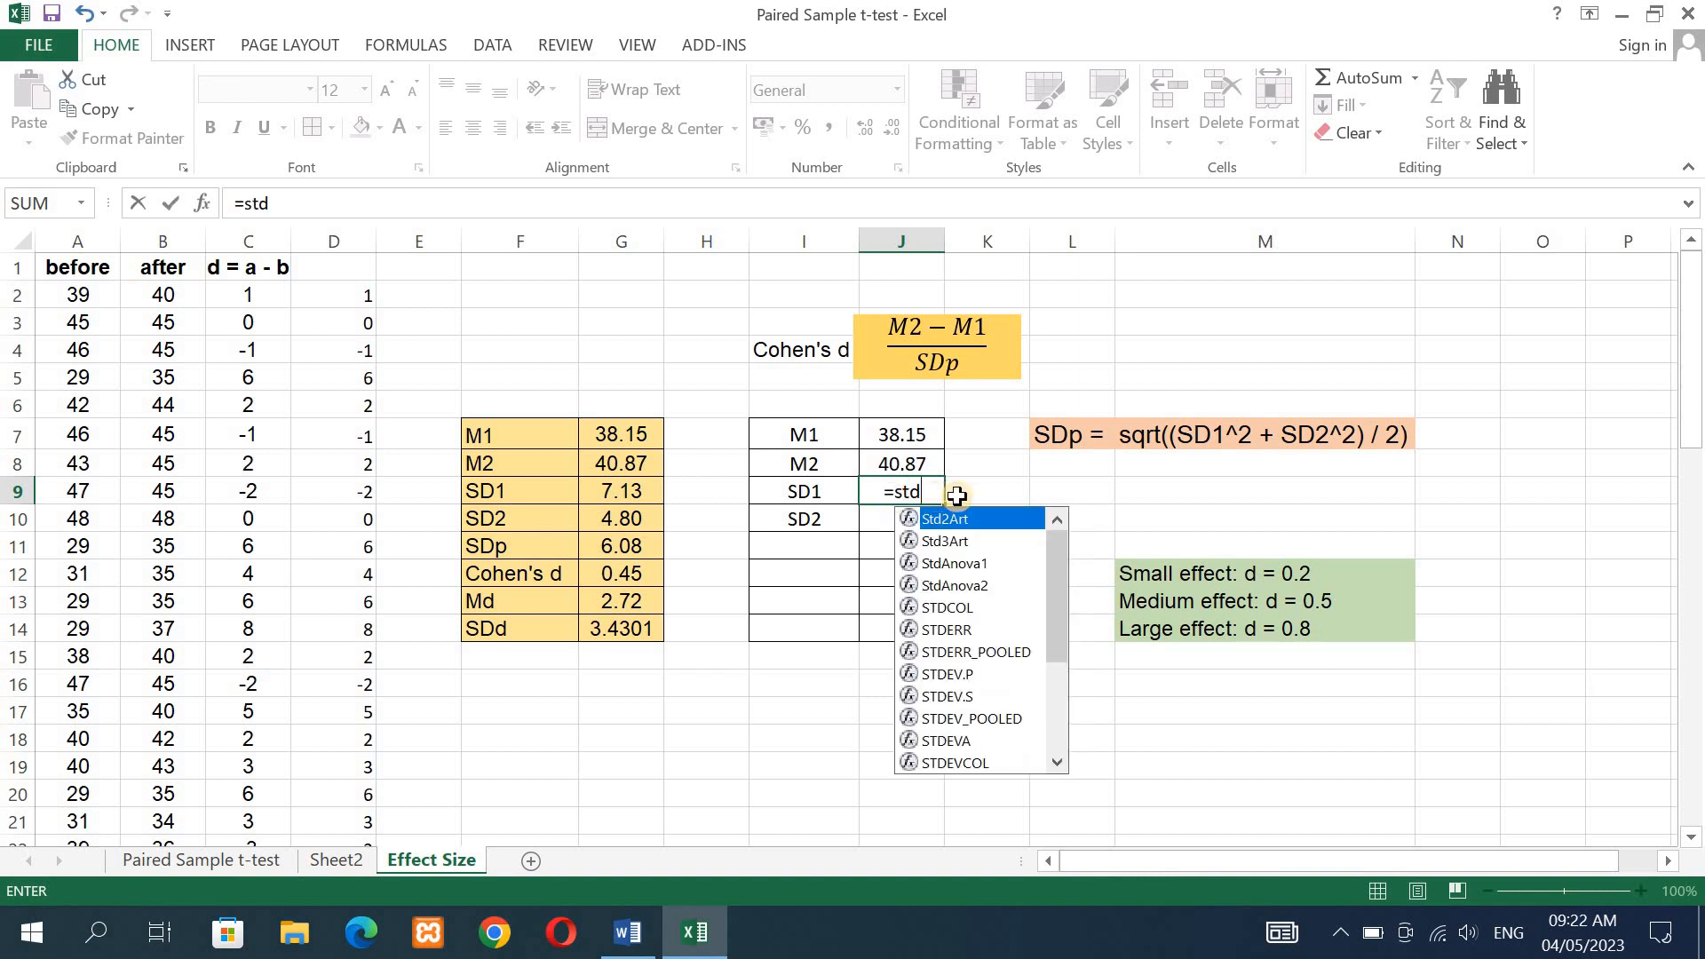
left_click(938, 700)
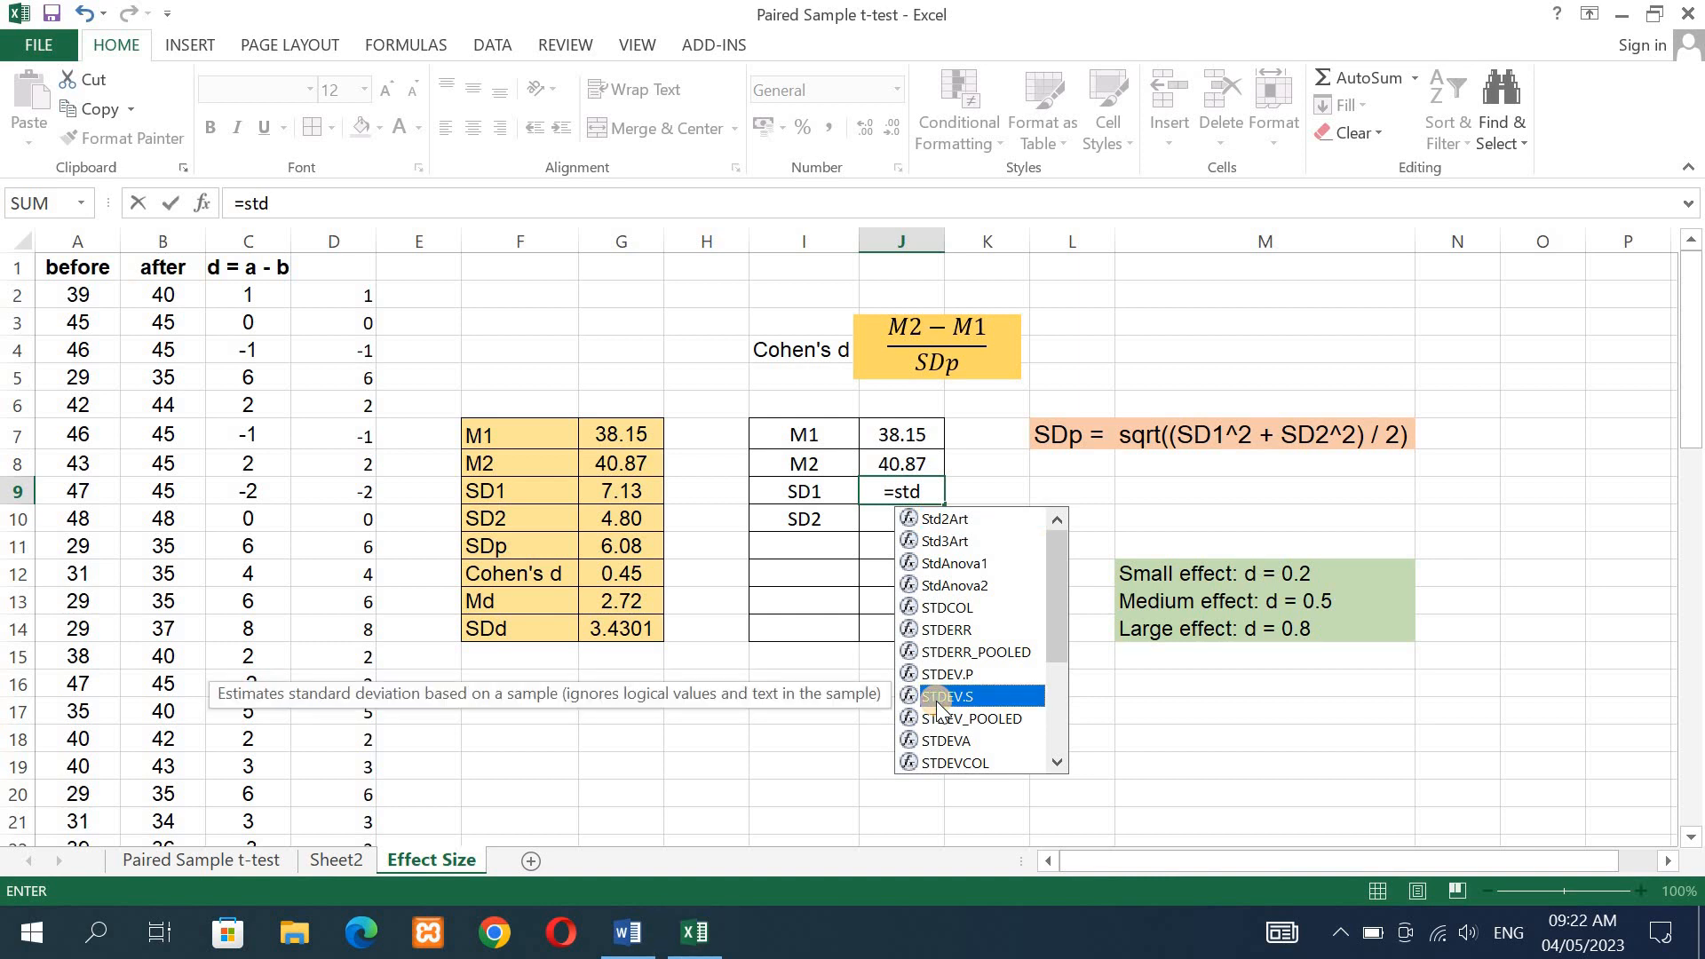
double_click(937, 698)
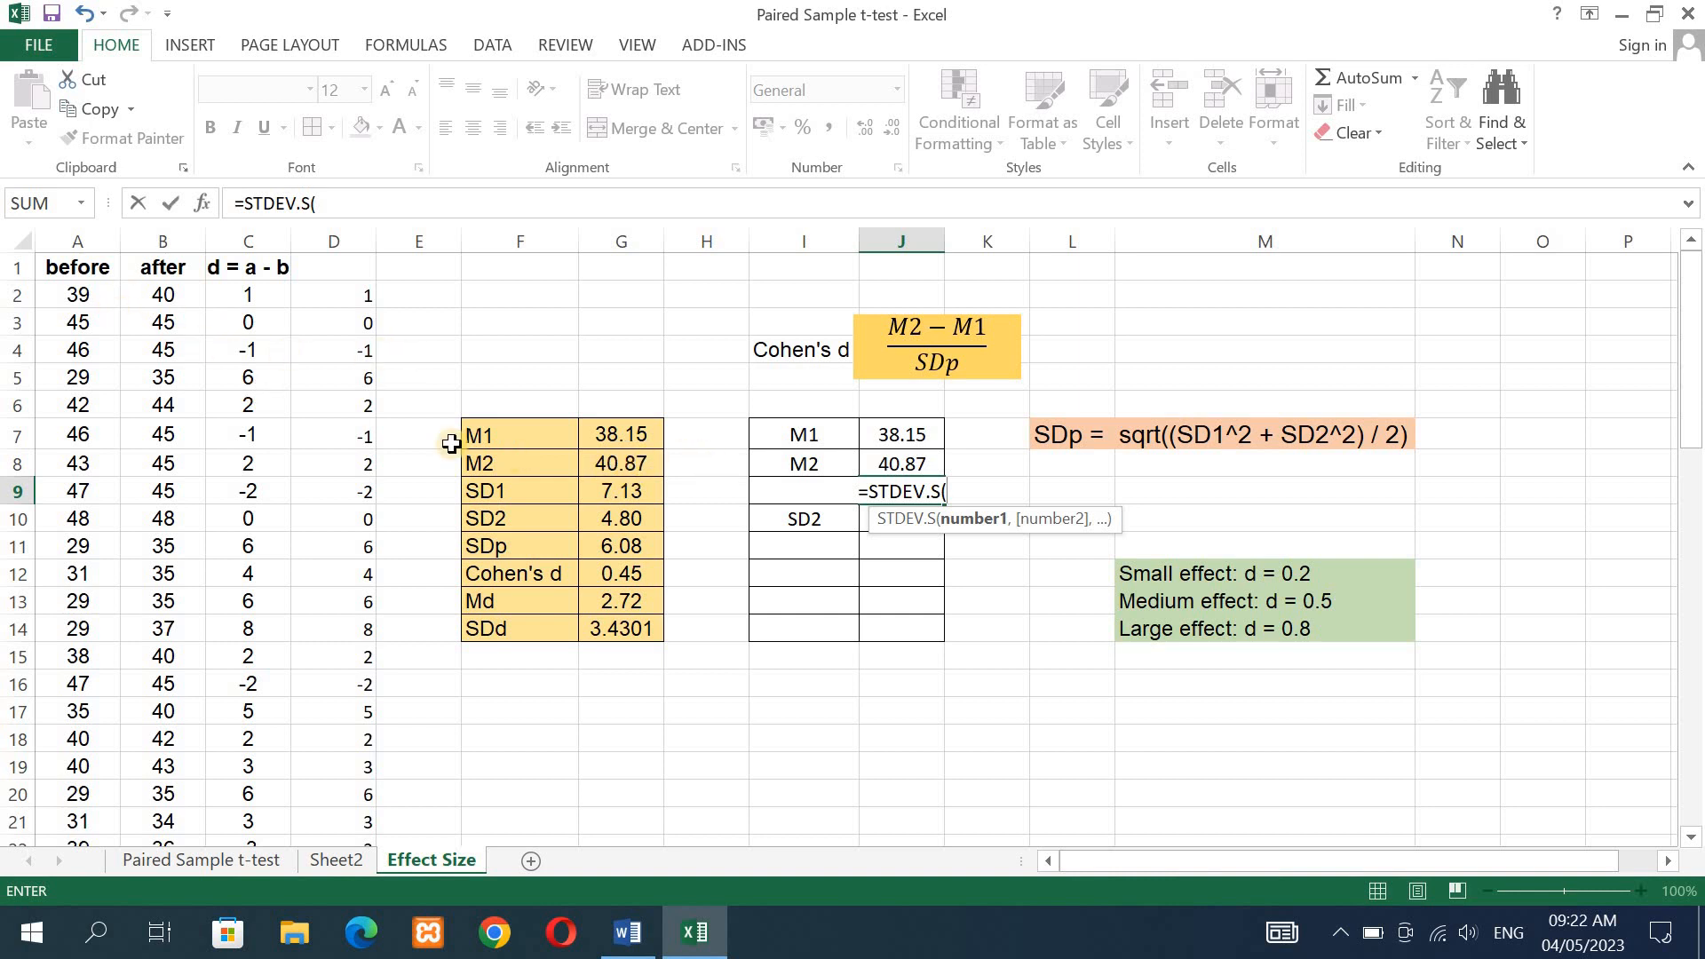
left_click(79, 296)
left_click_drag(78, 295, 100, 775)
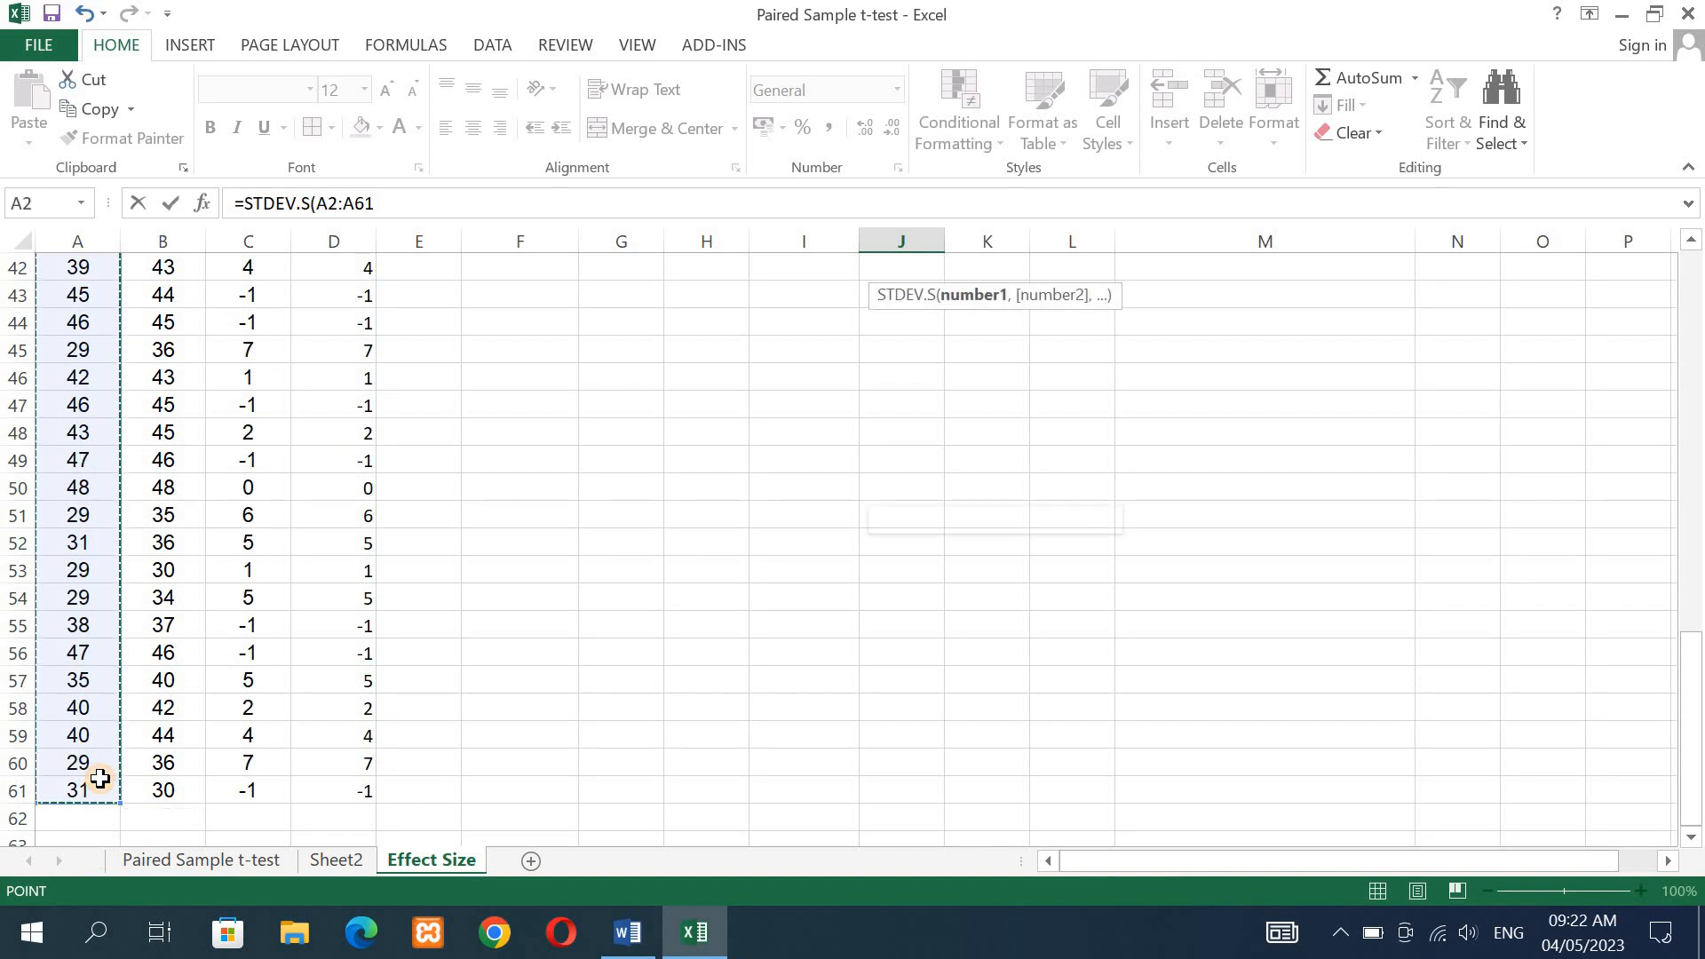
left_click_drag(1694, 672, 1689, 222)
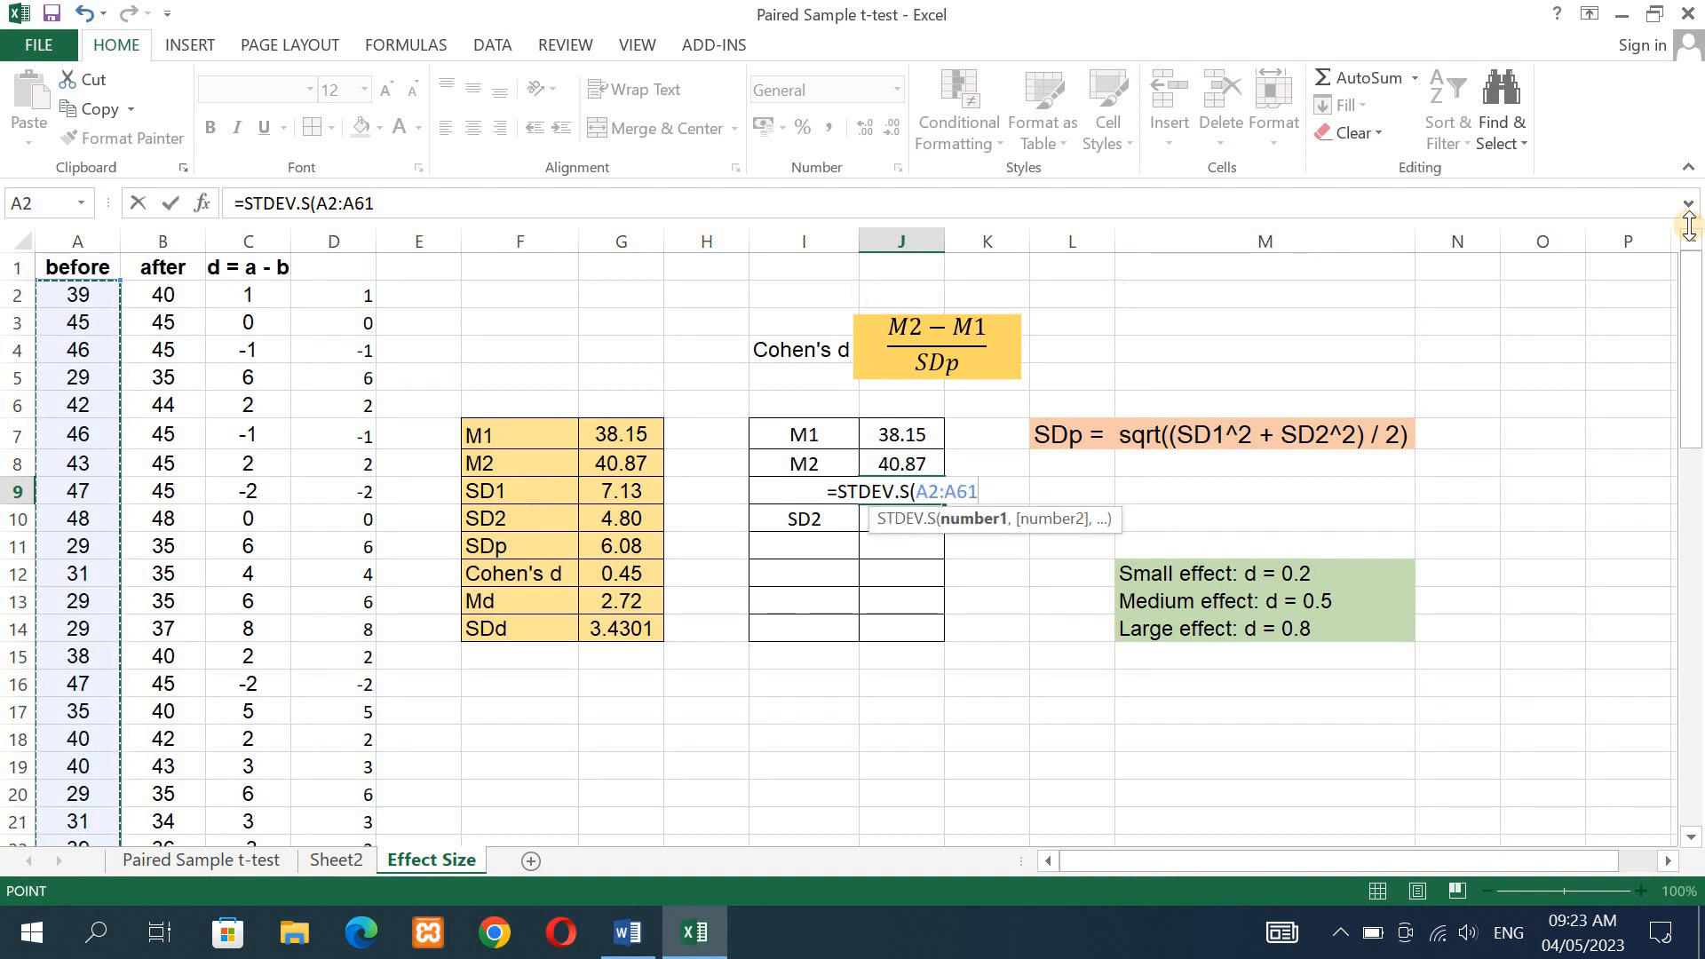
type(")")
key("Return")
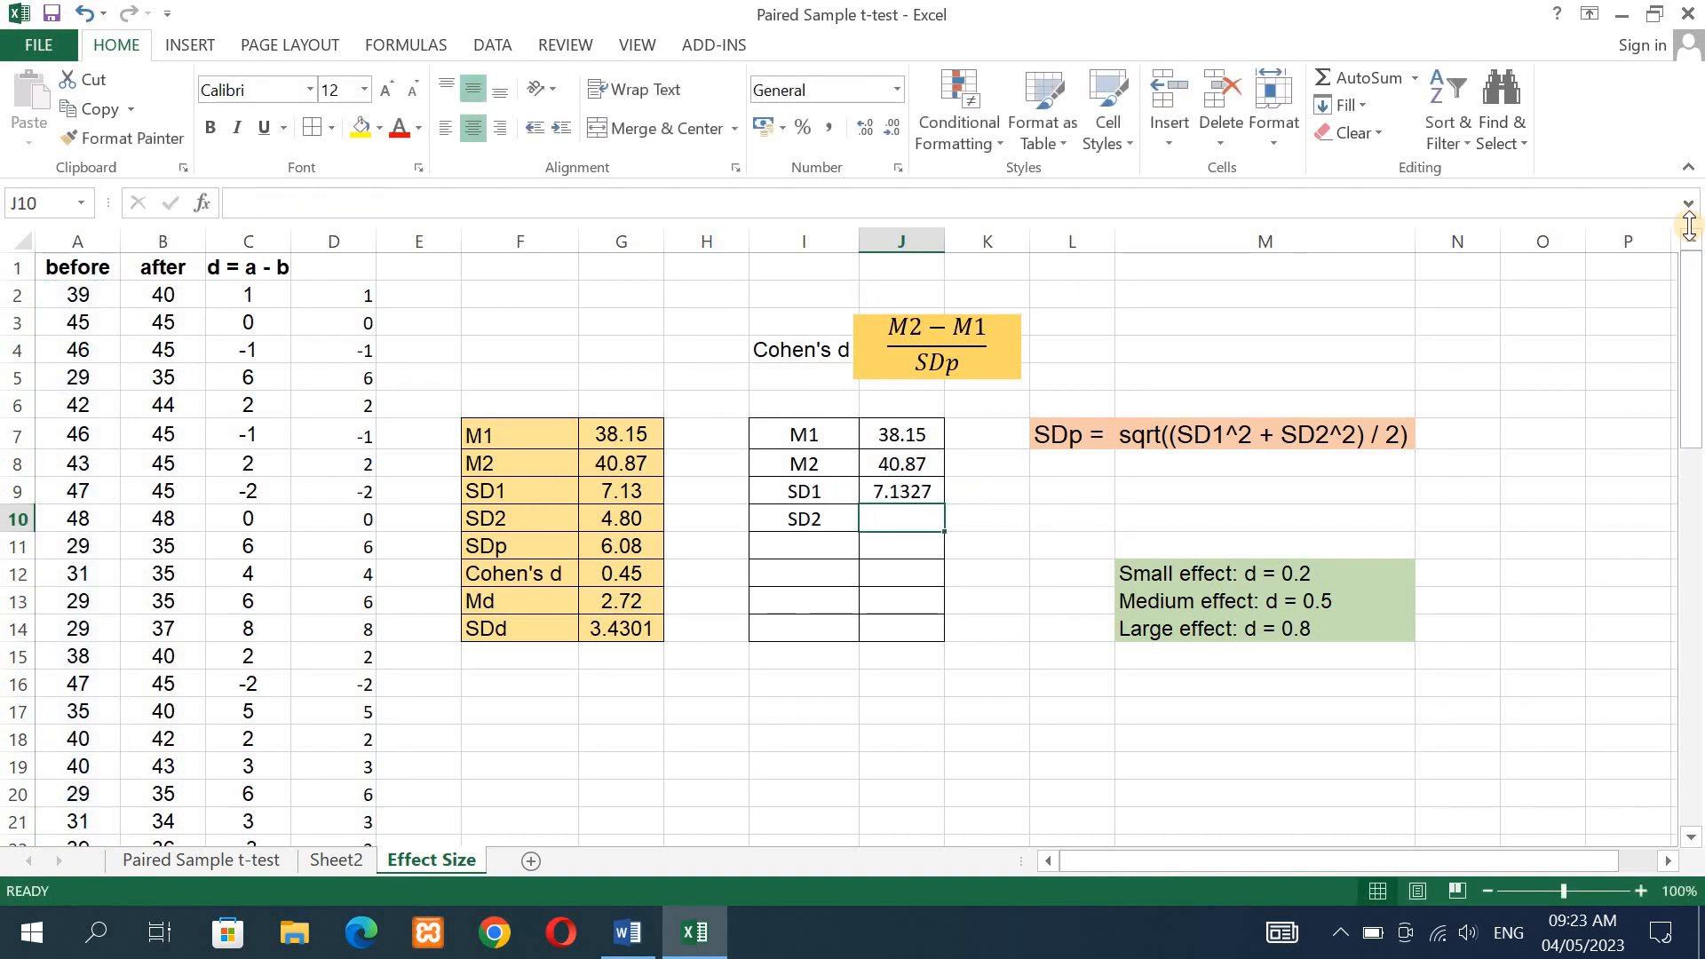
- Reduce the SD1 value in J9 to two decimal places and select J10
left_click(899, 487)
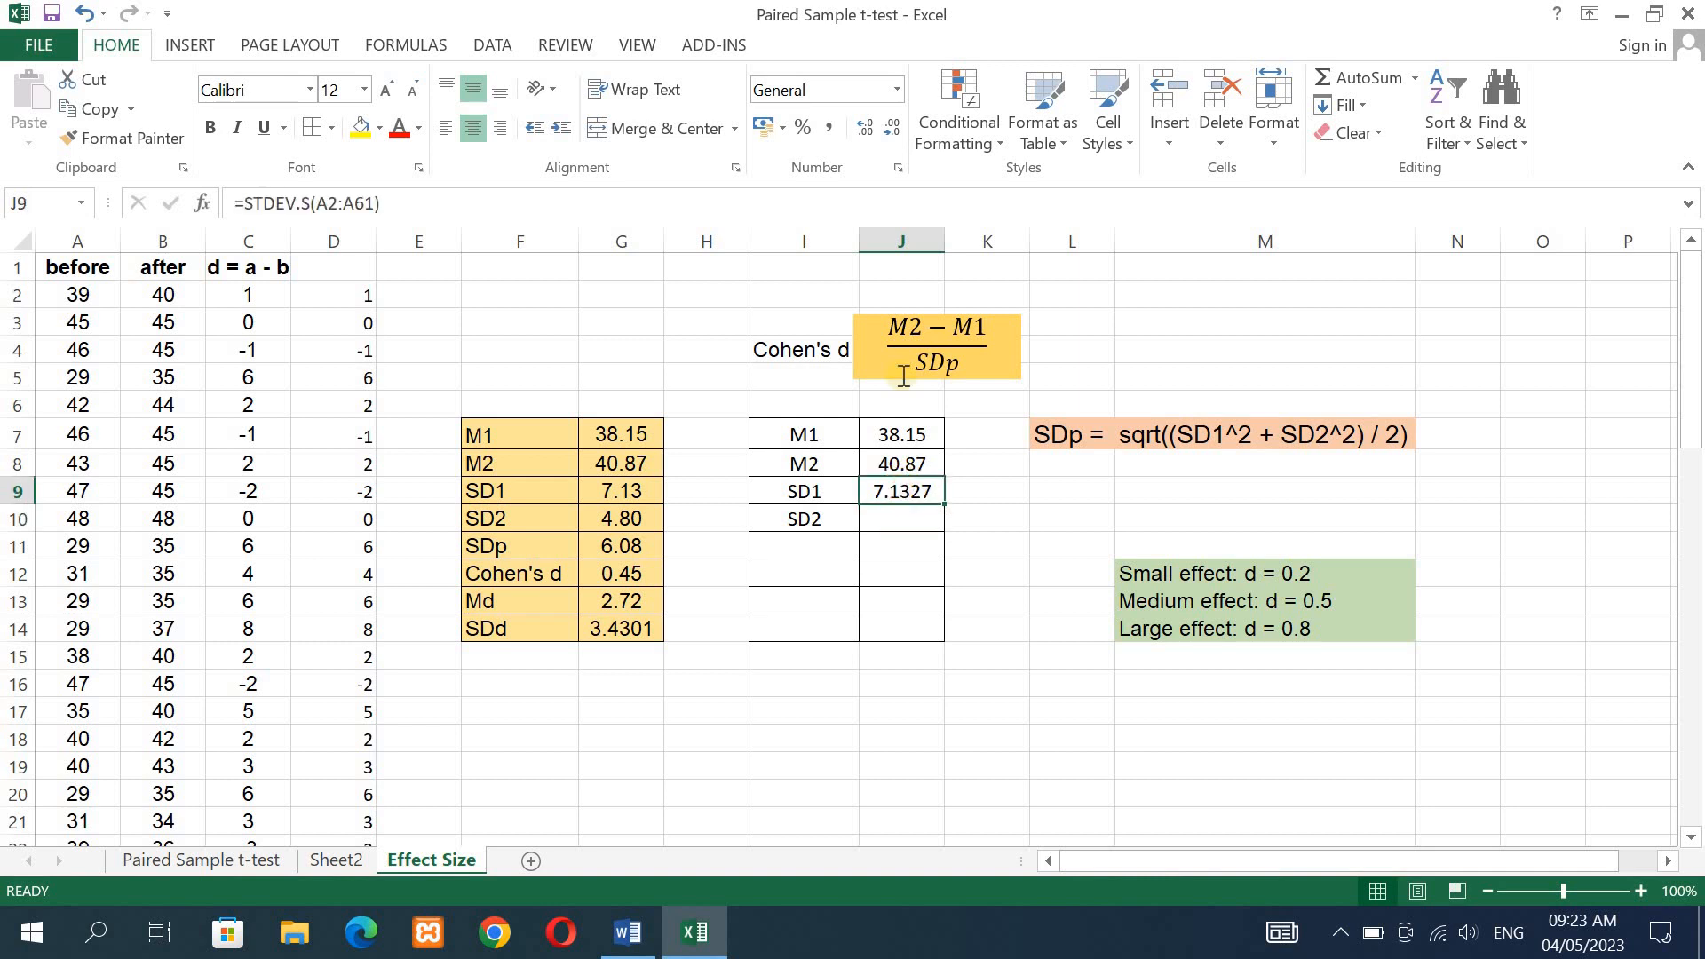
left_click(897, 131)
left_click(895, 528)
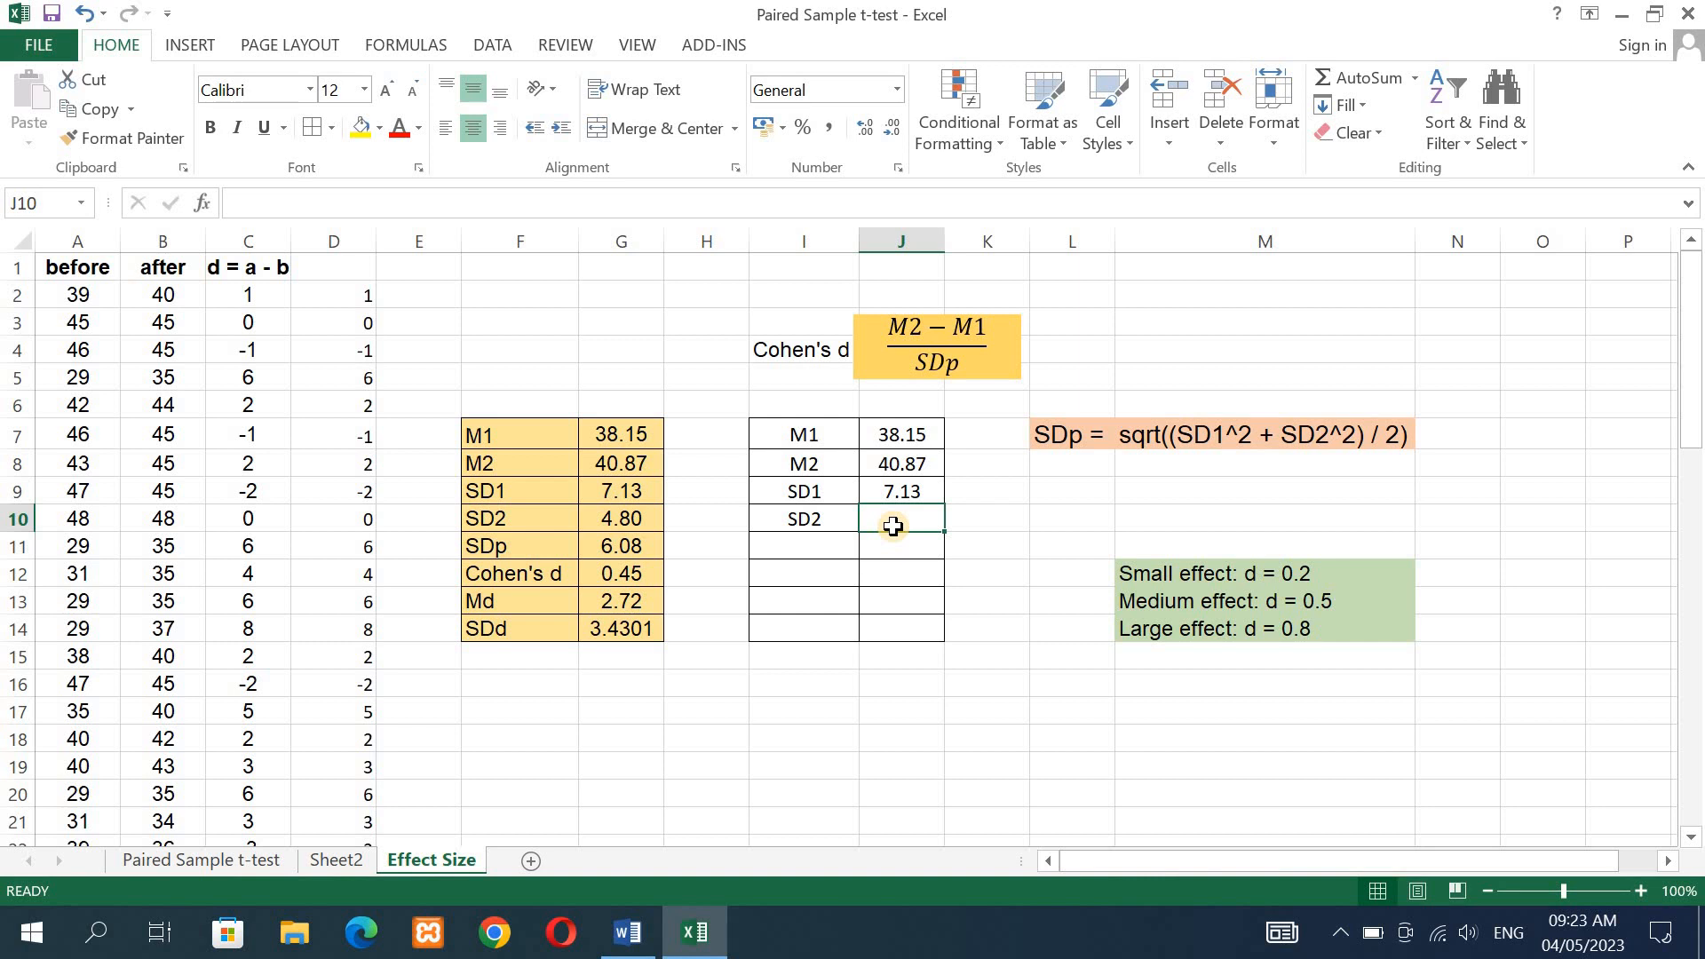
- Enter =STDEV.S(B2:B61) in J10 to compute the sample standard deviation of the after scores
type("=std")
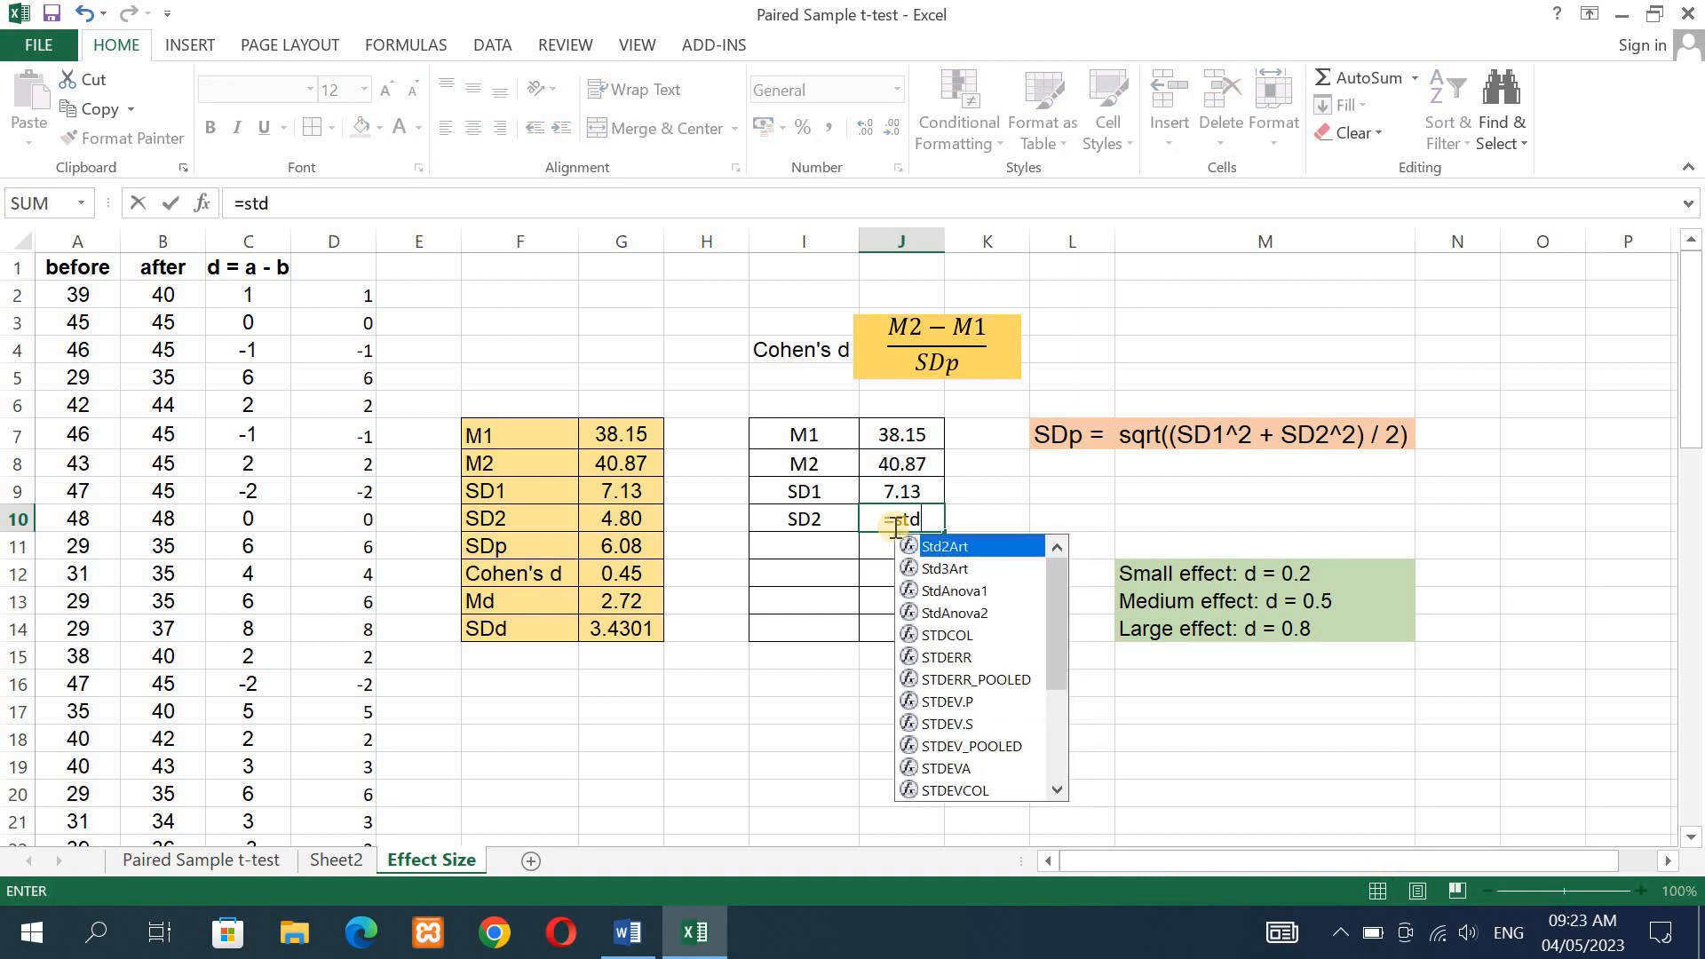
left_click(964, 727)
double_click(964, 723)
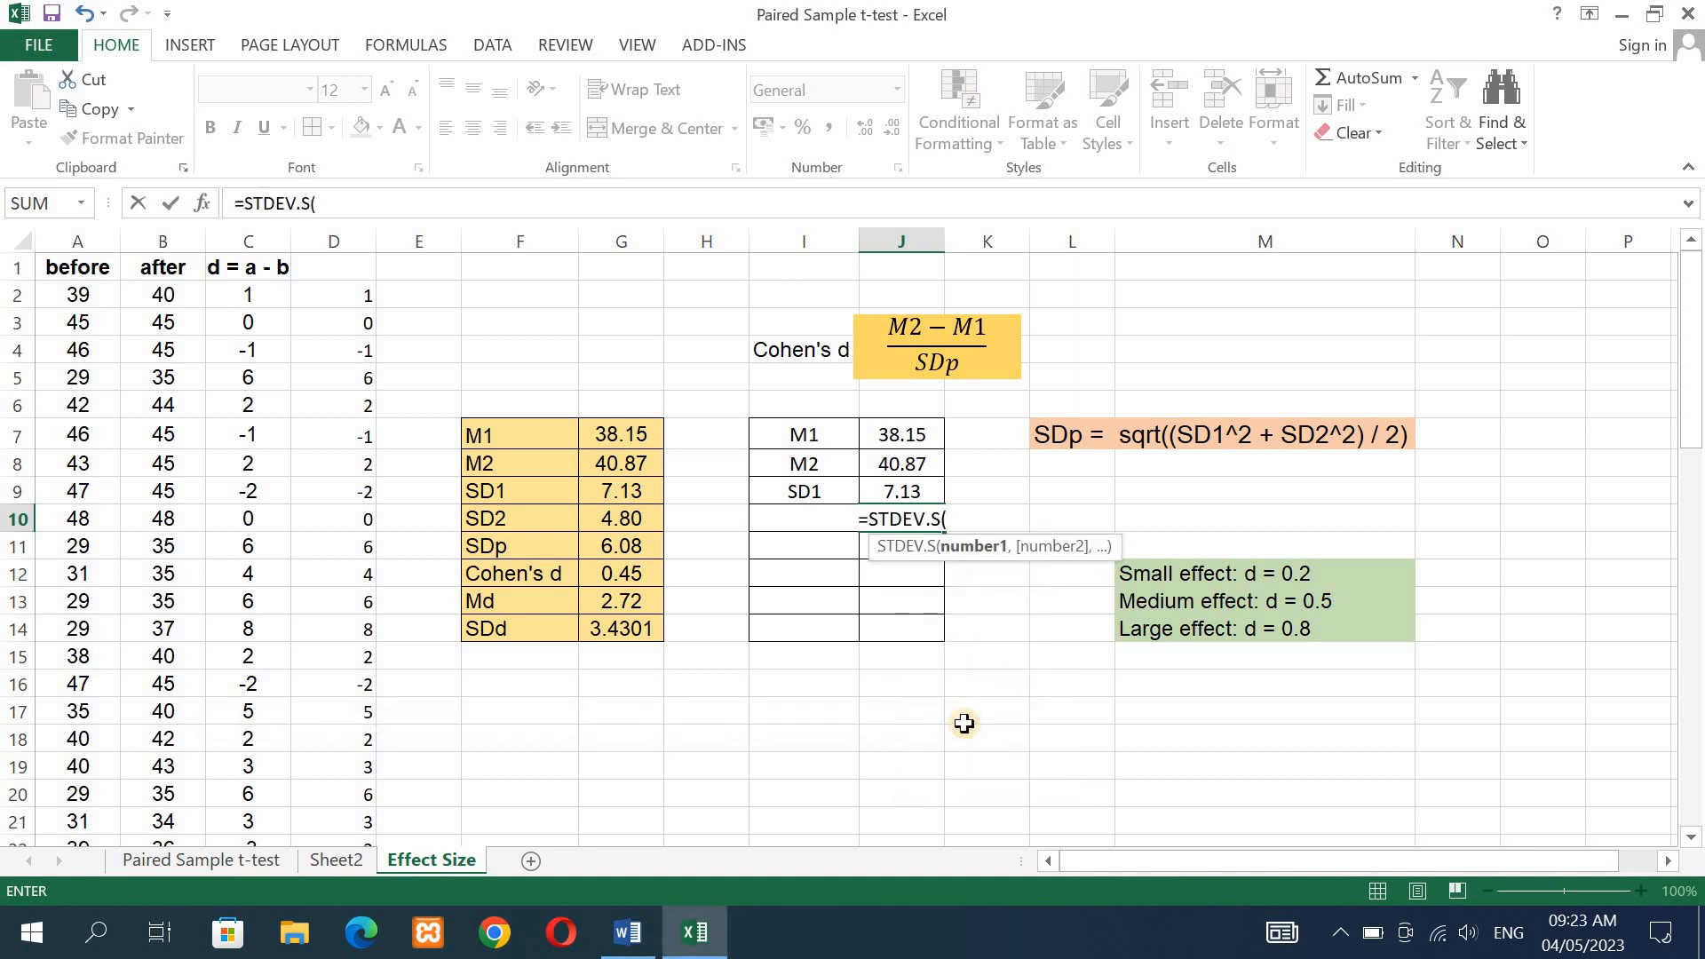
left_click(162, 297)
left_click_drag(162, 297, 168, 735)
left_click_drag(1693, 685, 1698, 264)
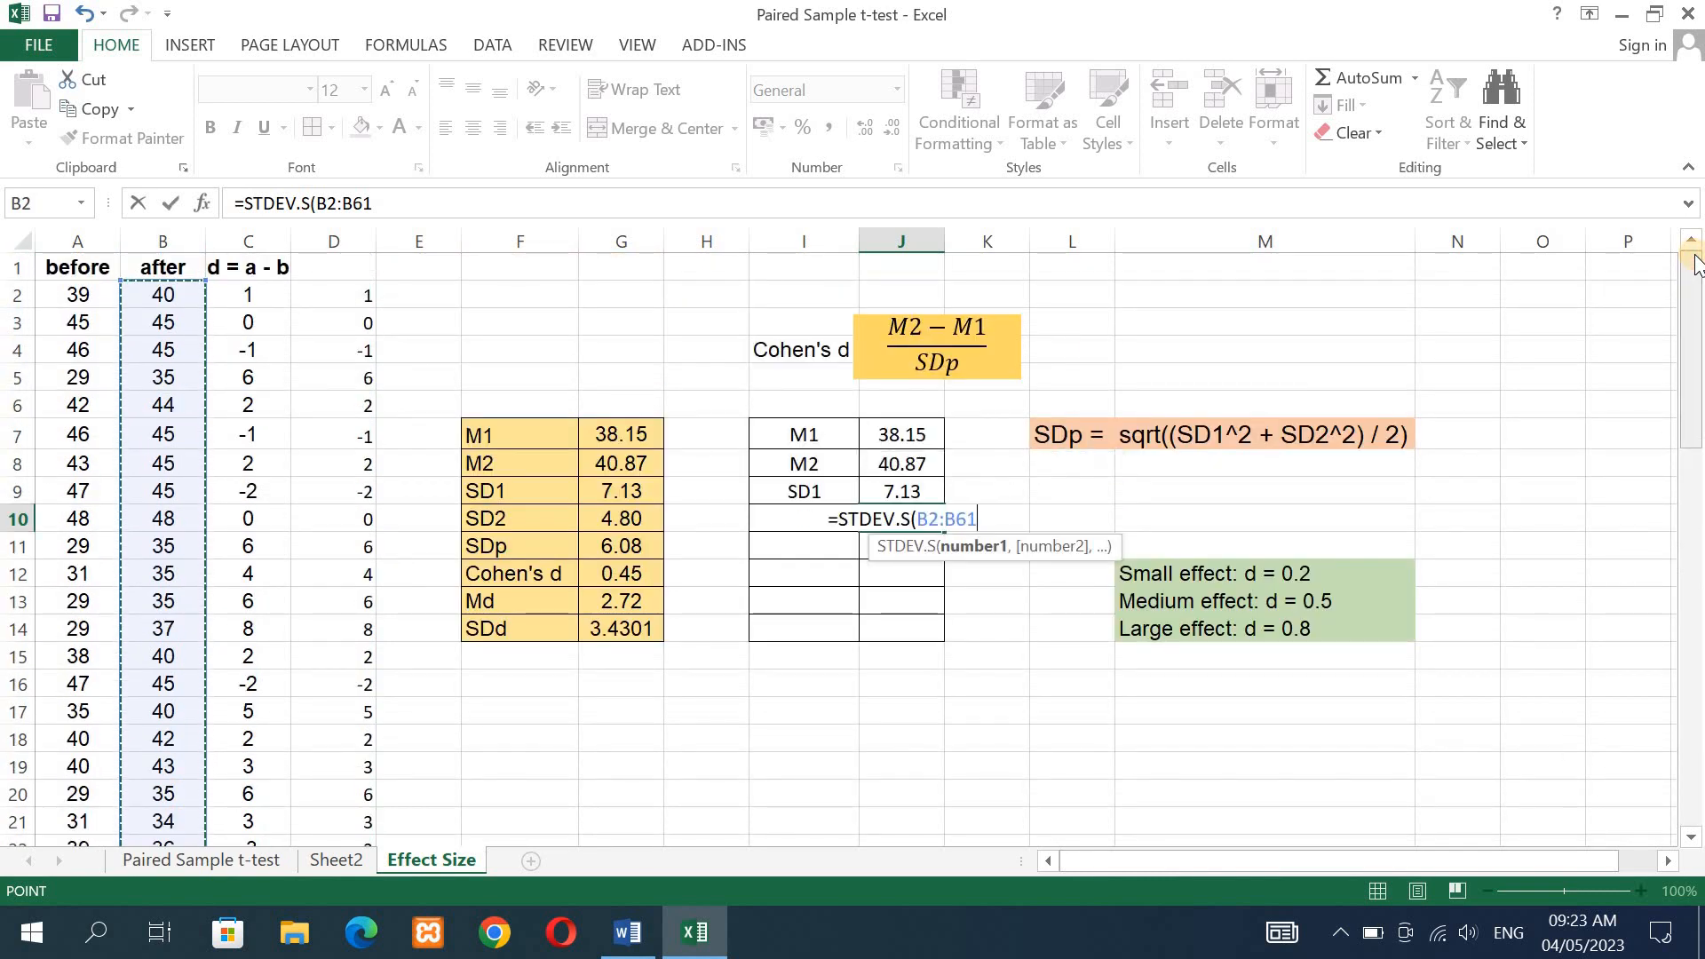
type(")")
key("Return")
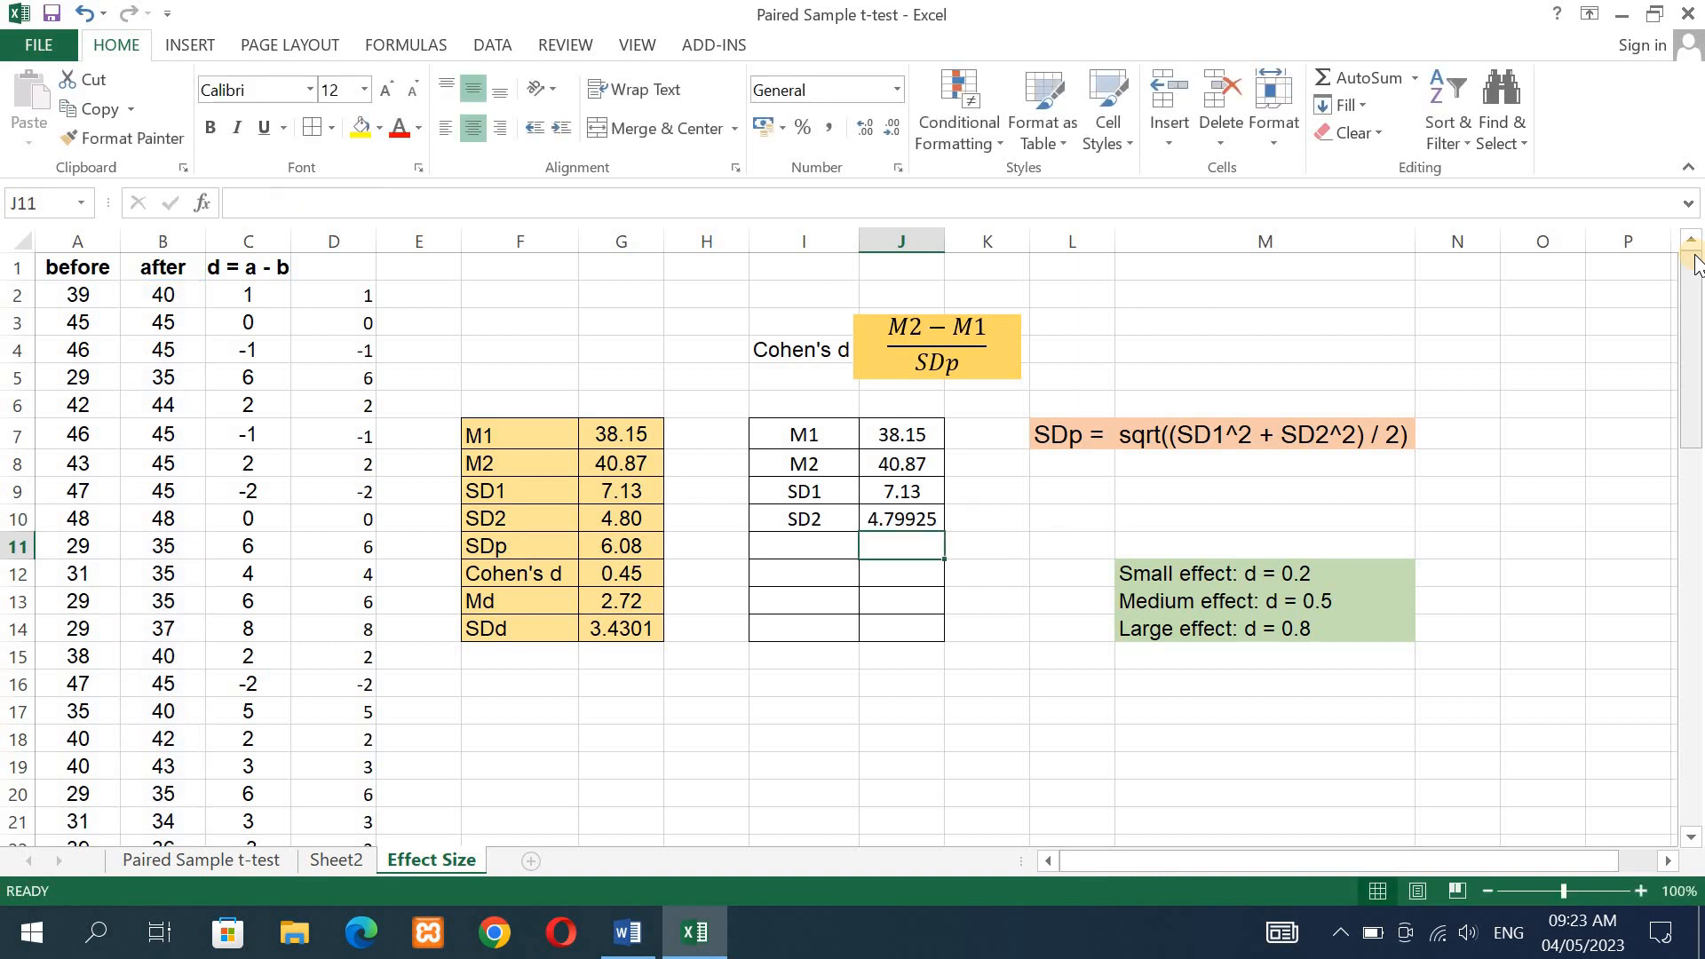
- Reduce the SD2 value in J10 to two decimal places
left_click(921, 517)
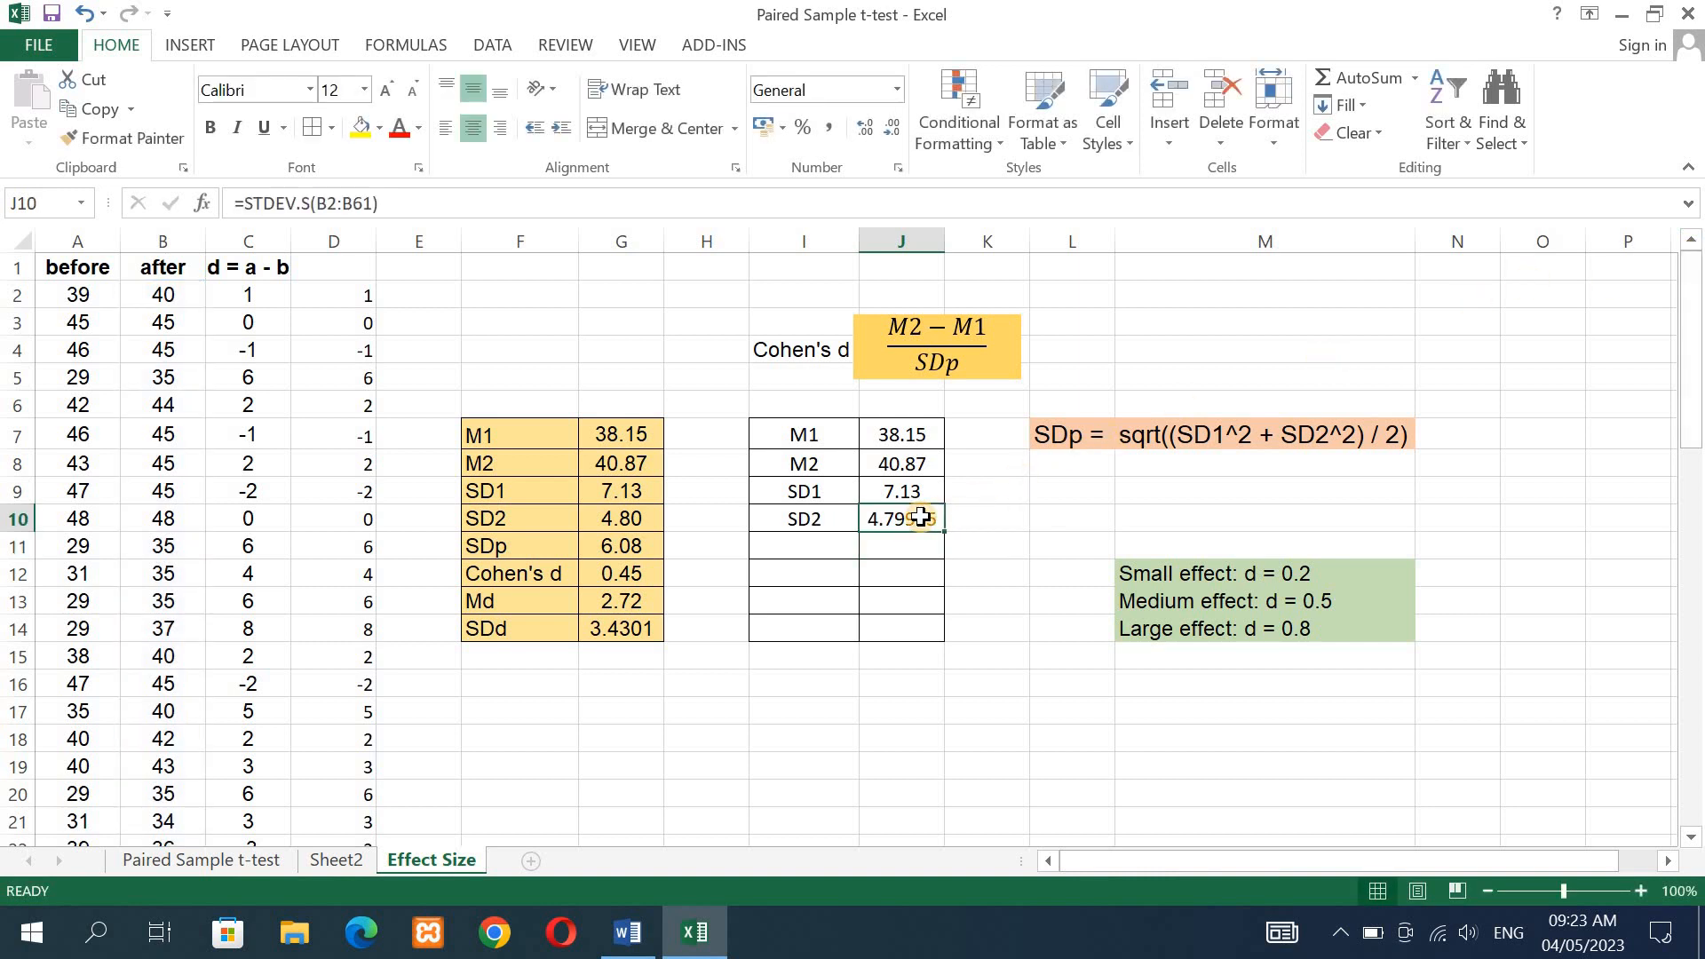
left_click(888, 137)
left_click(888, 137)
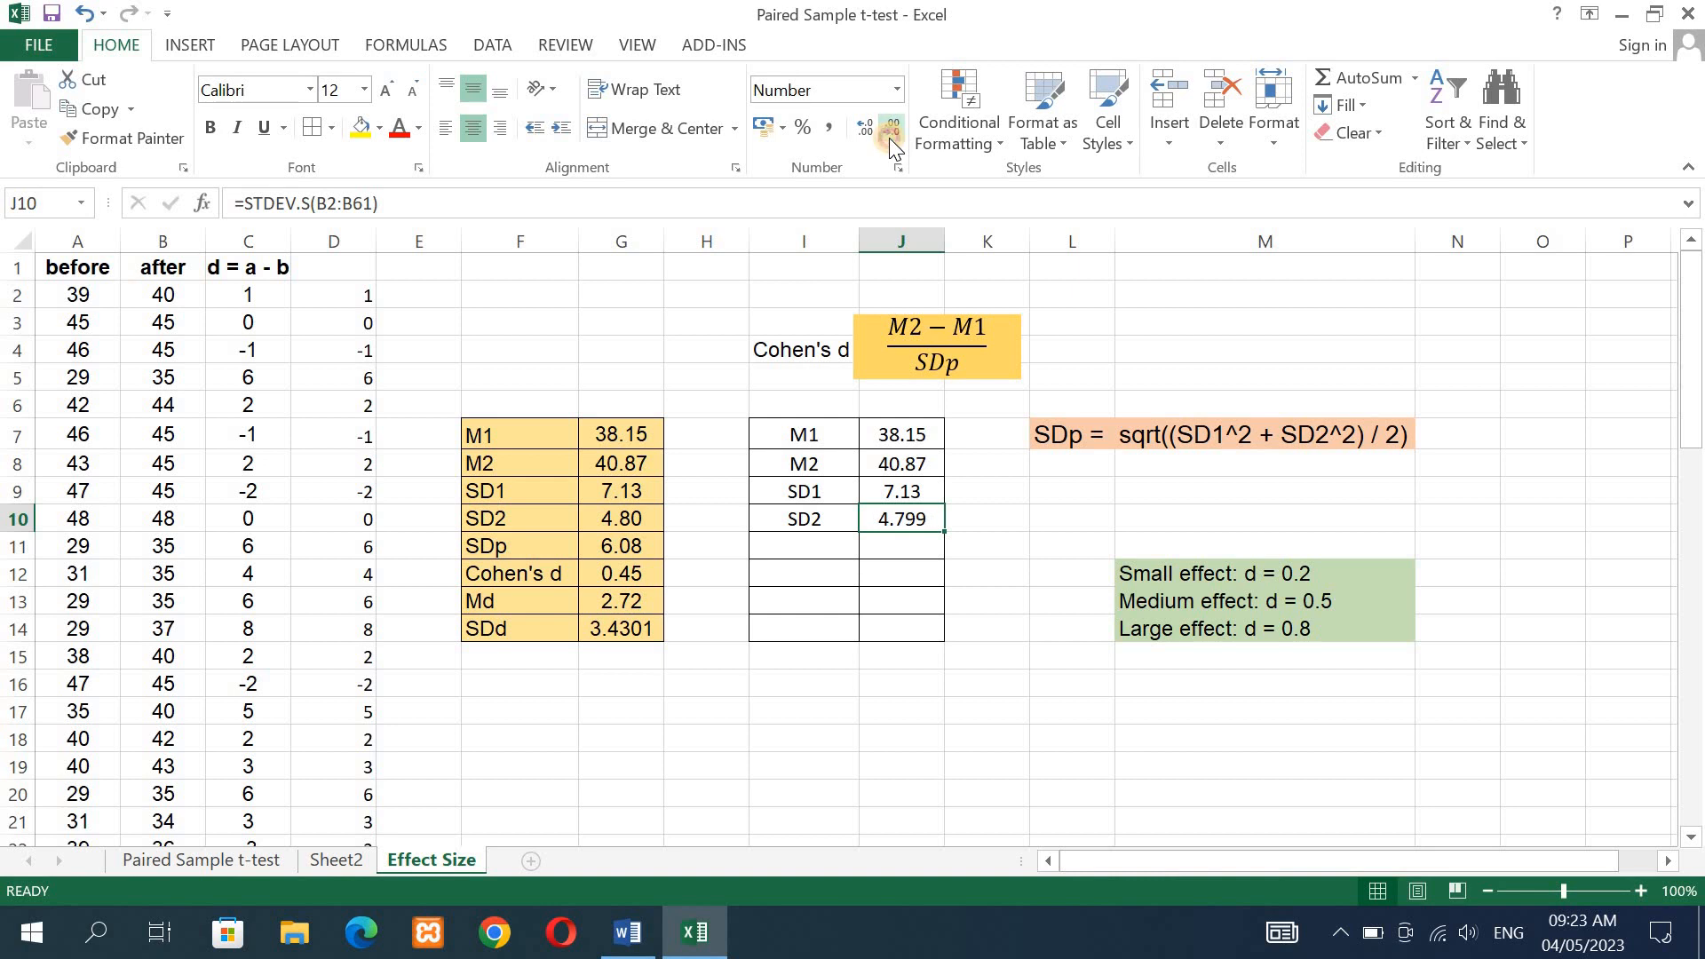
left_click(888, 136)
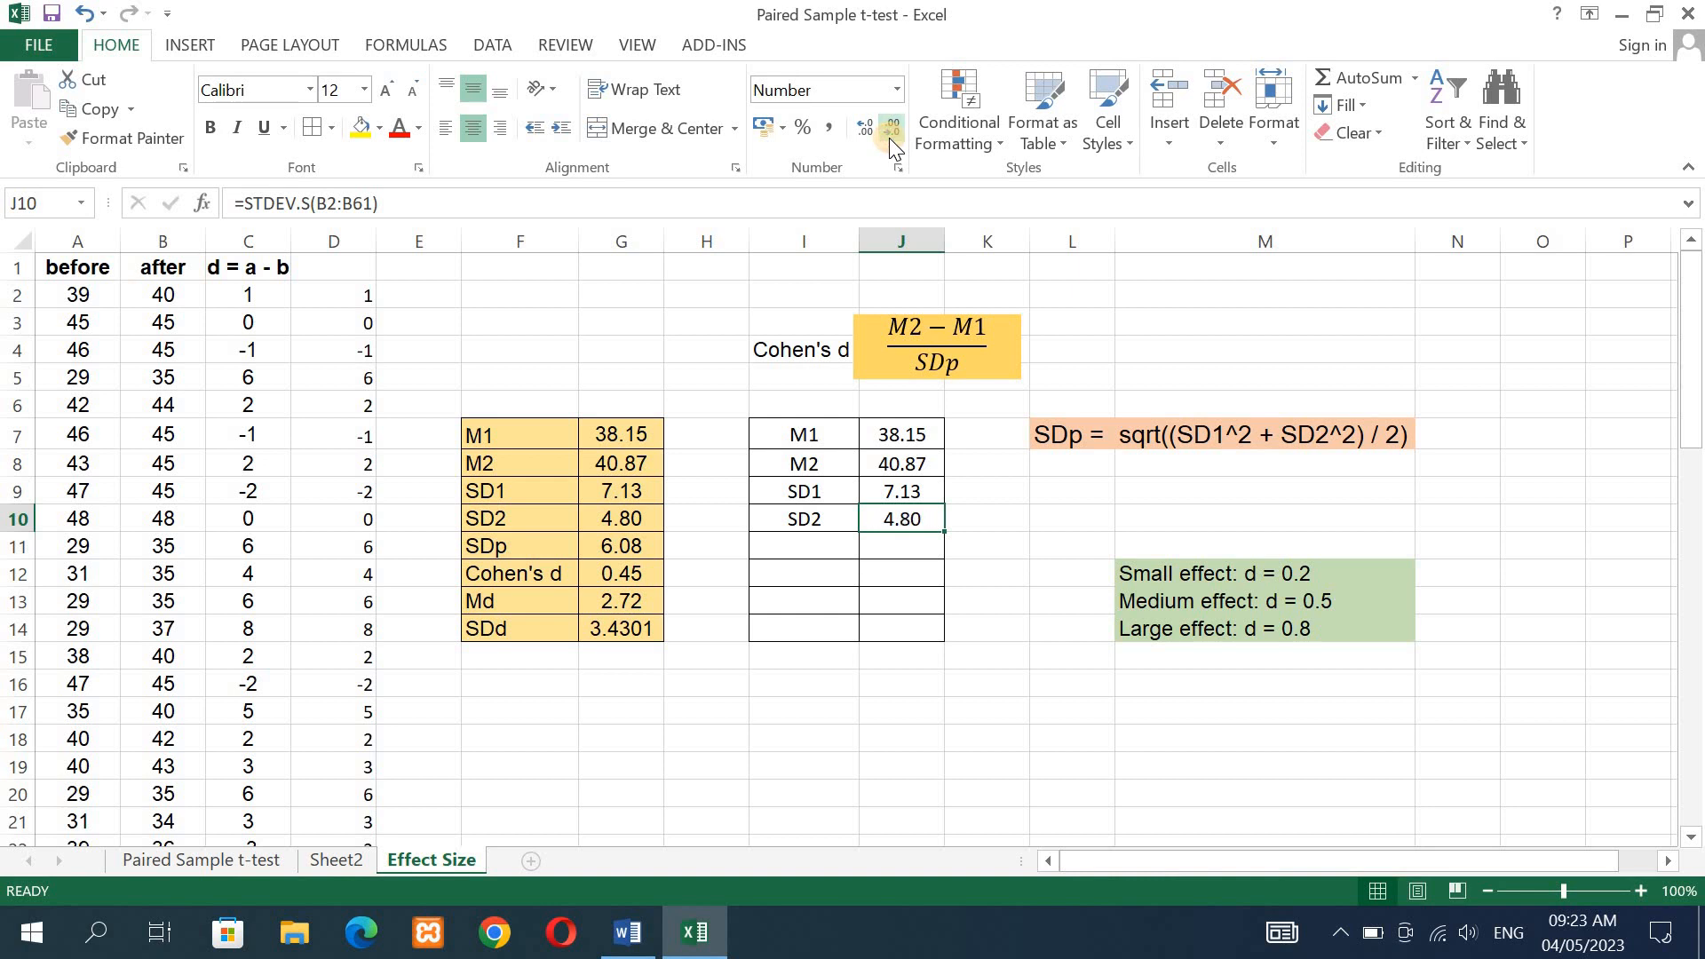
- Enter the label SDp in I11, below the SD2 label
left_click(795, 541)
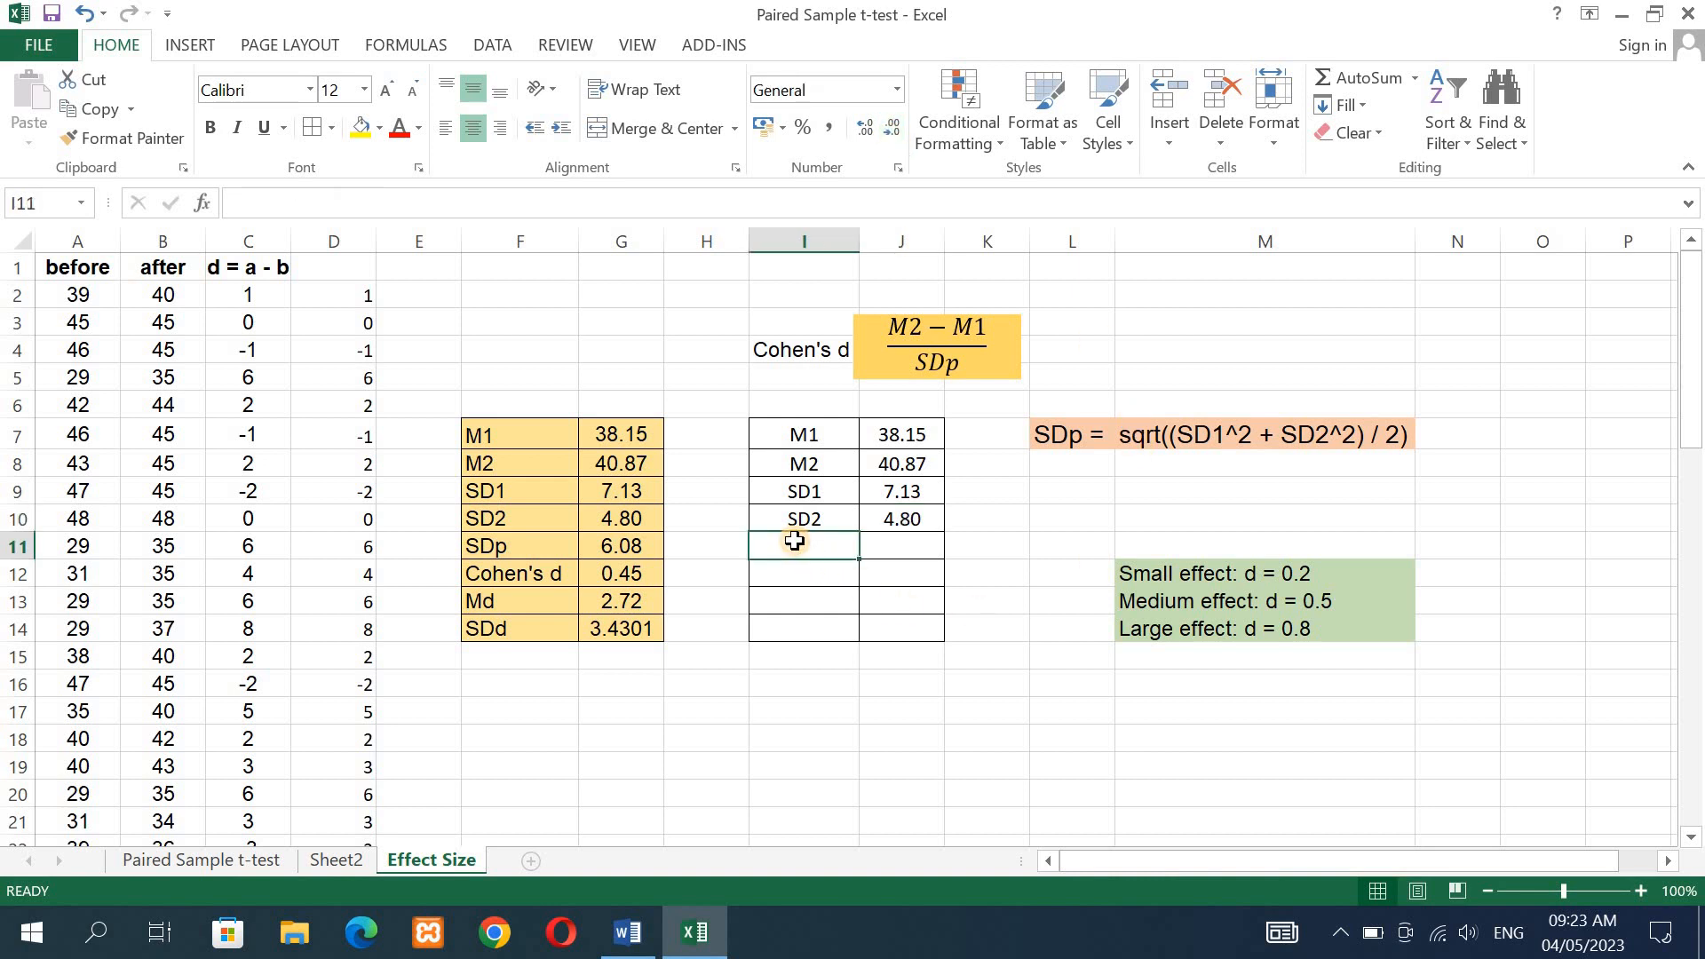
type("S")
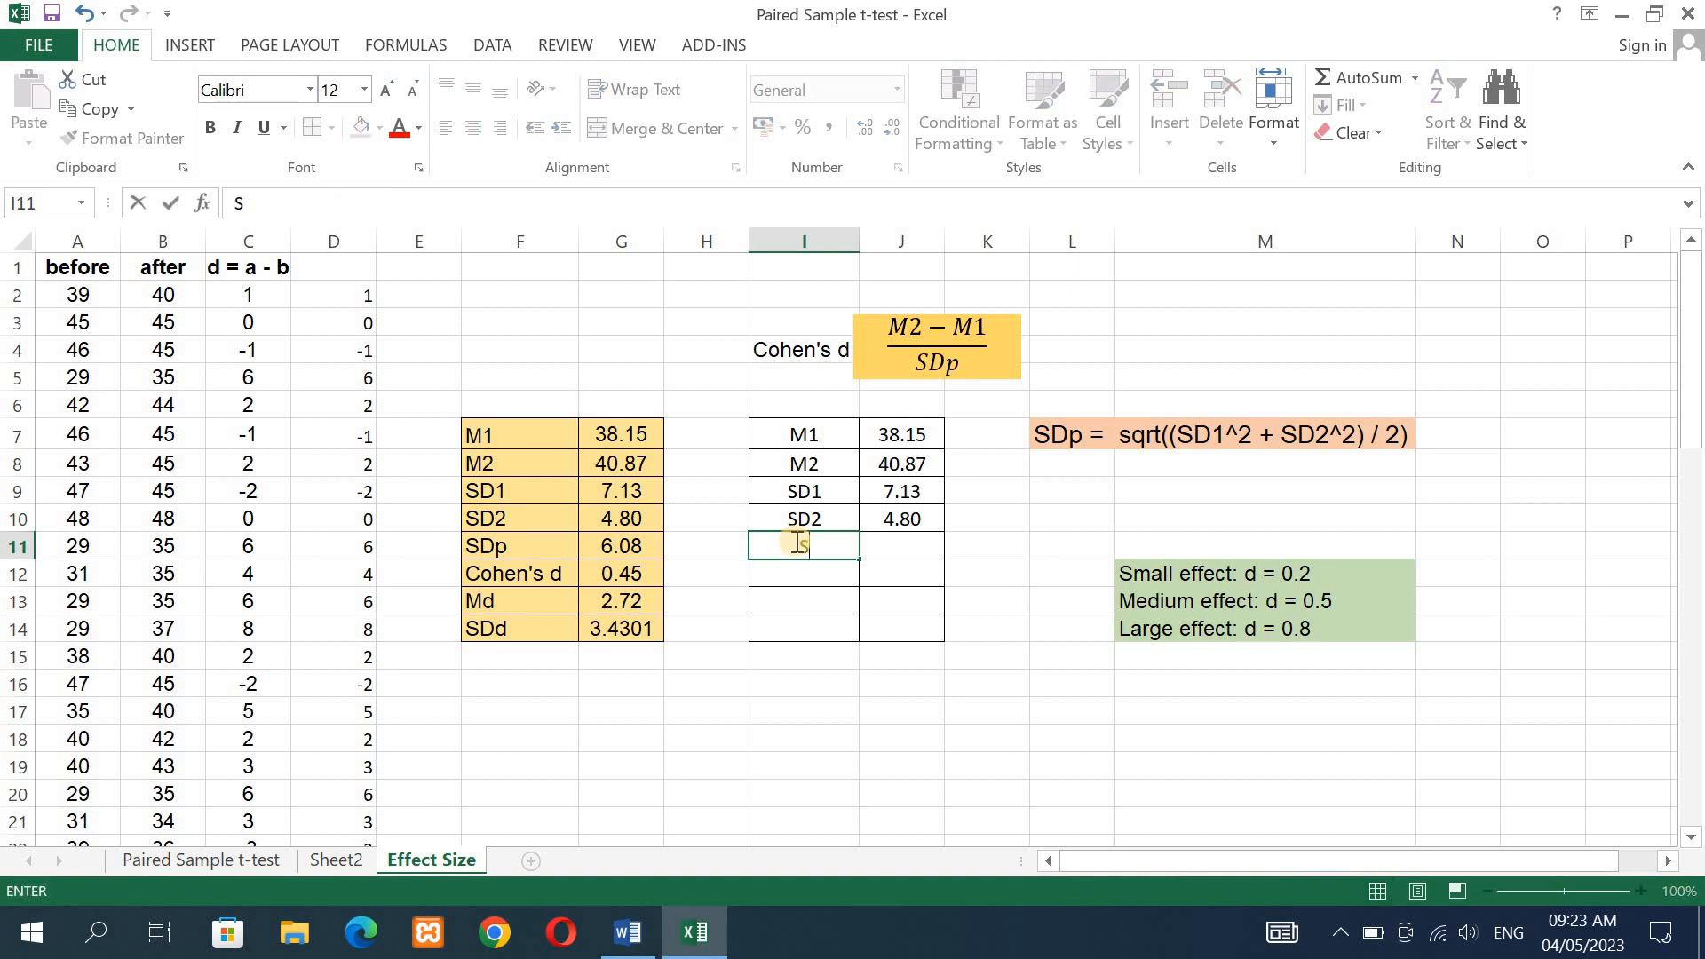
type("Dp")
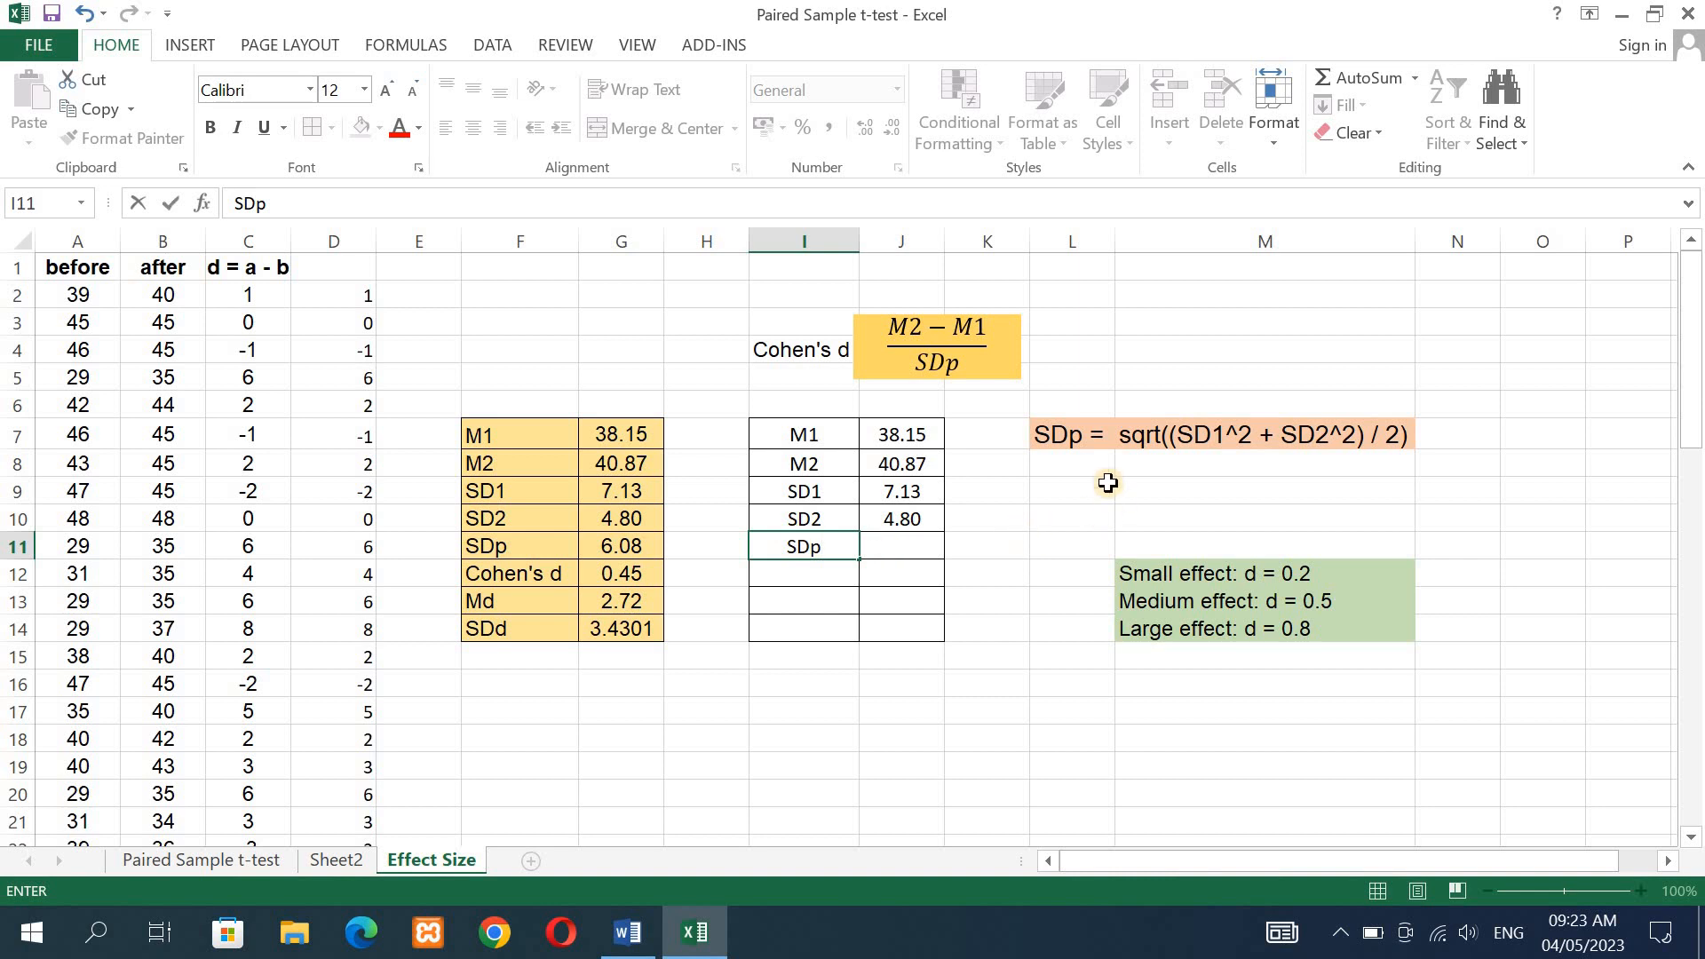
- Enter =SQRT((J9^2+J10^2)/2) in J11 to compute the pooled standard deviation from SD1 and SD2
left_click(892, 551)
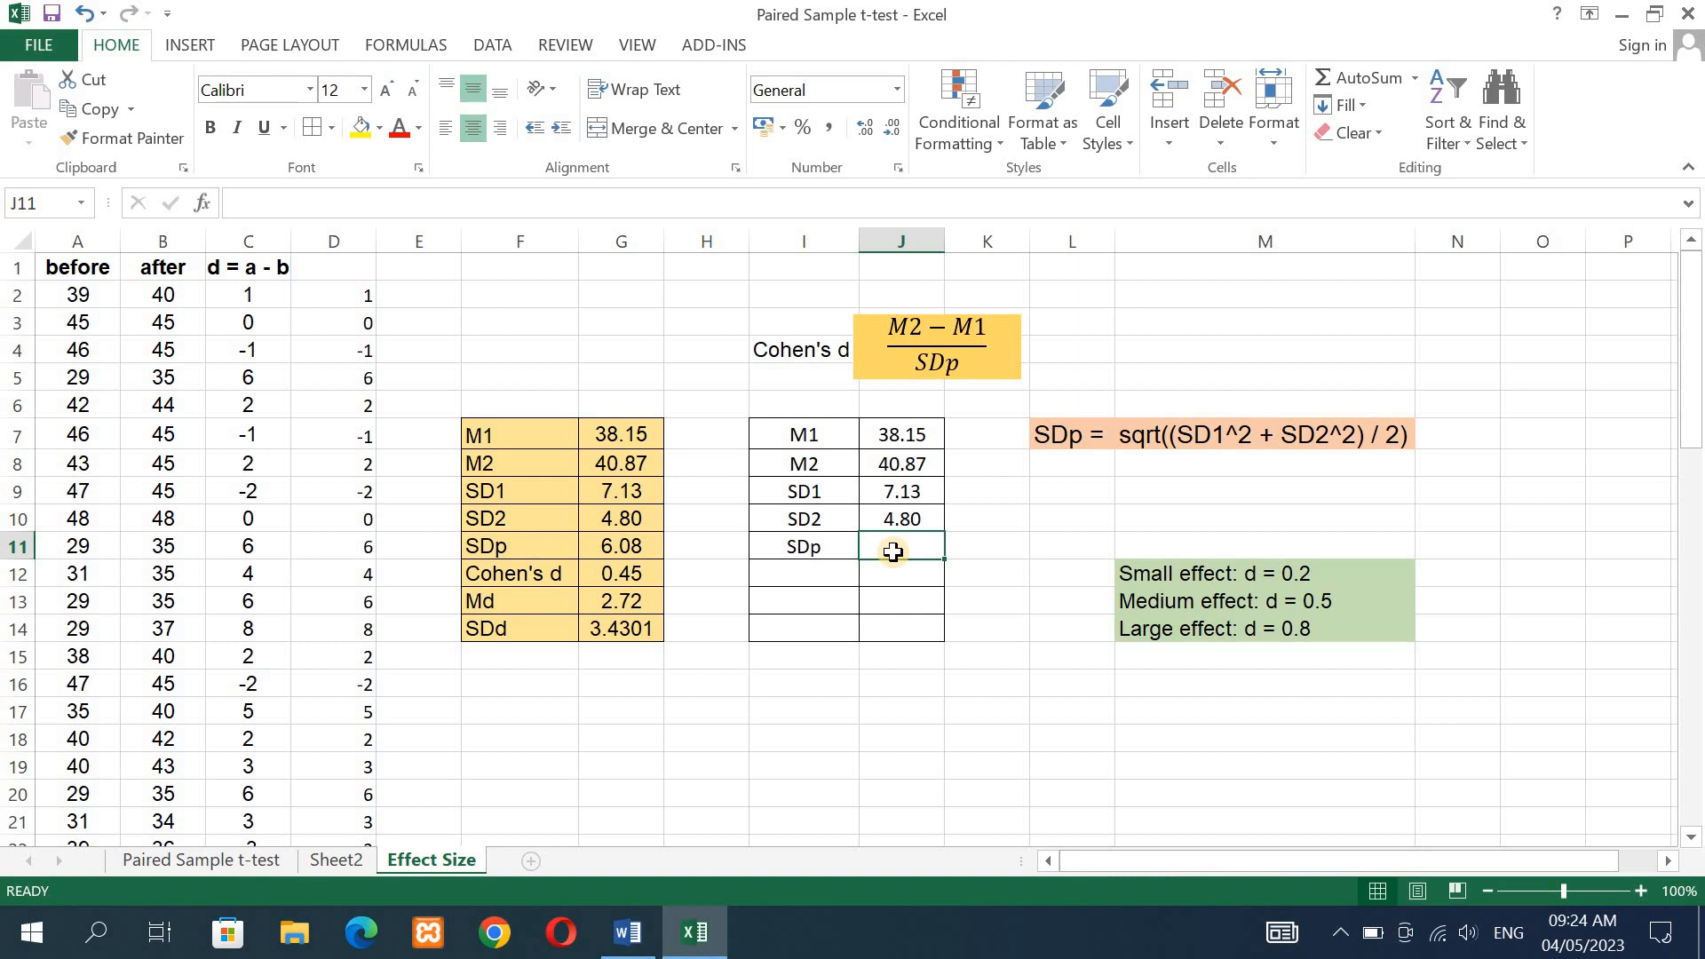
type("=")
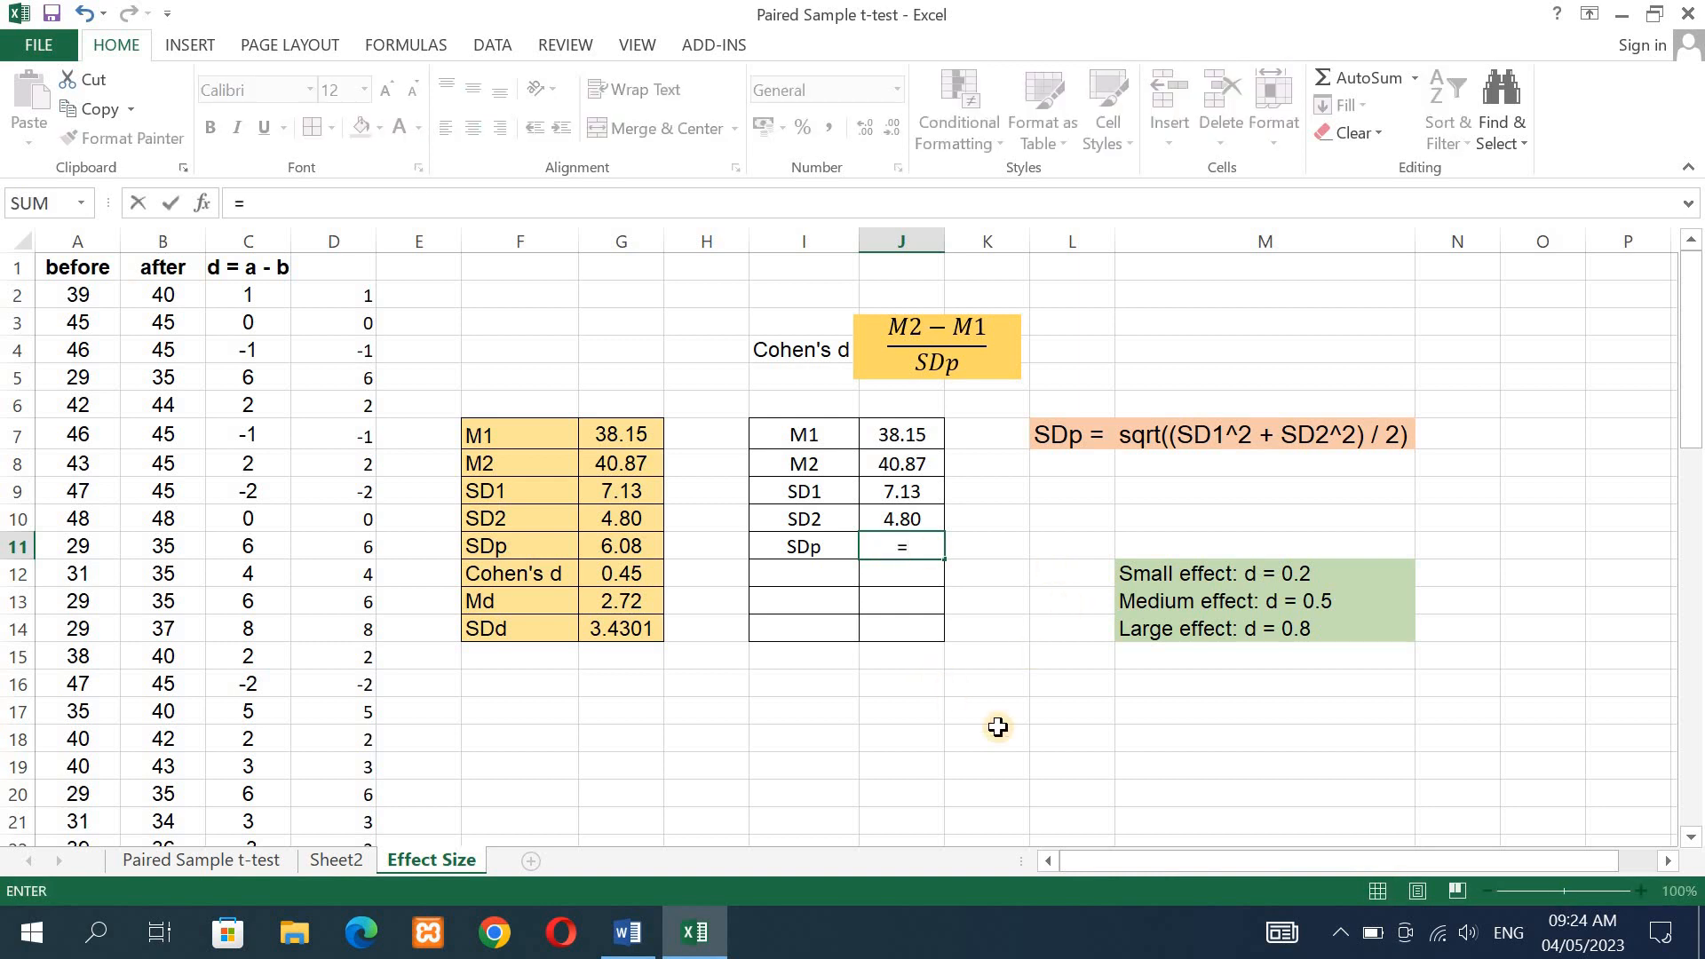
type("sq")
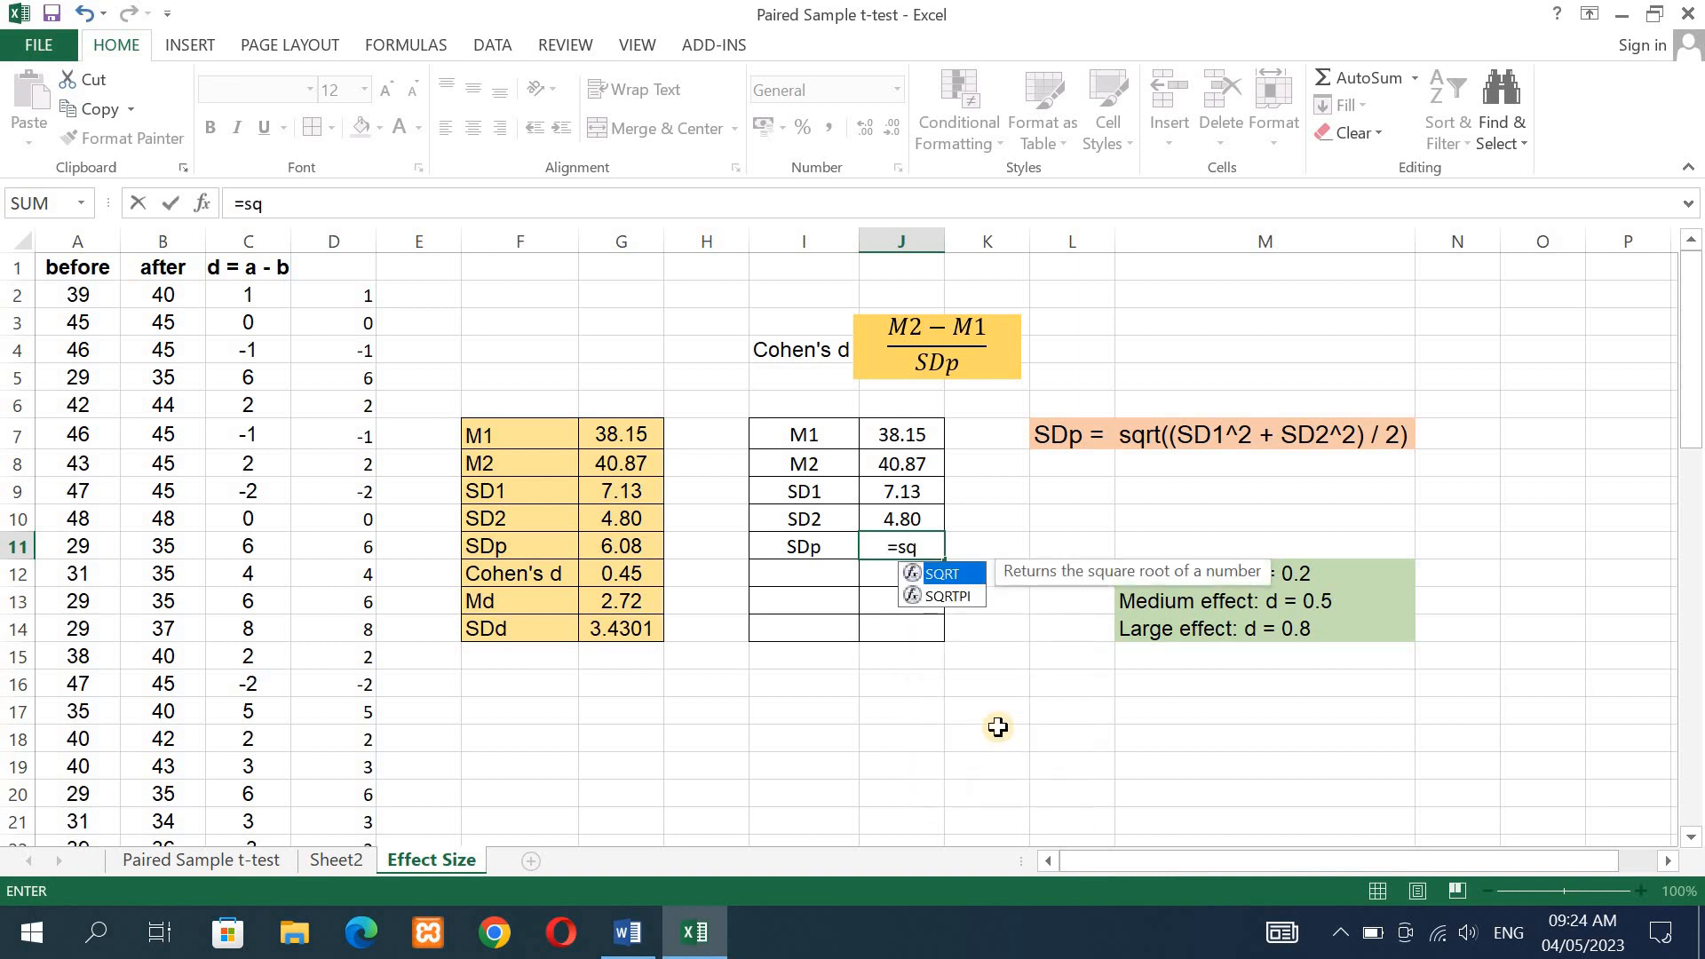
double_click(953, 570)
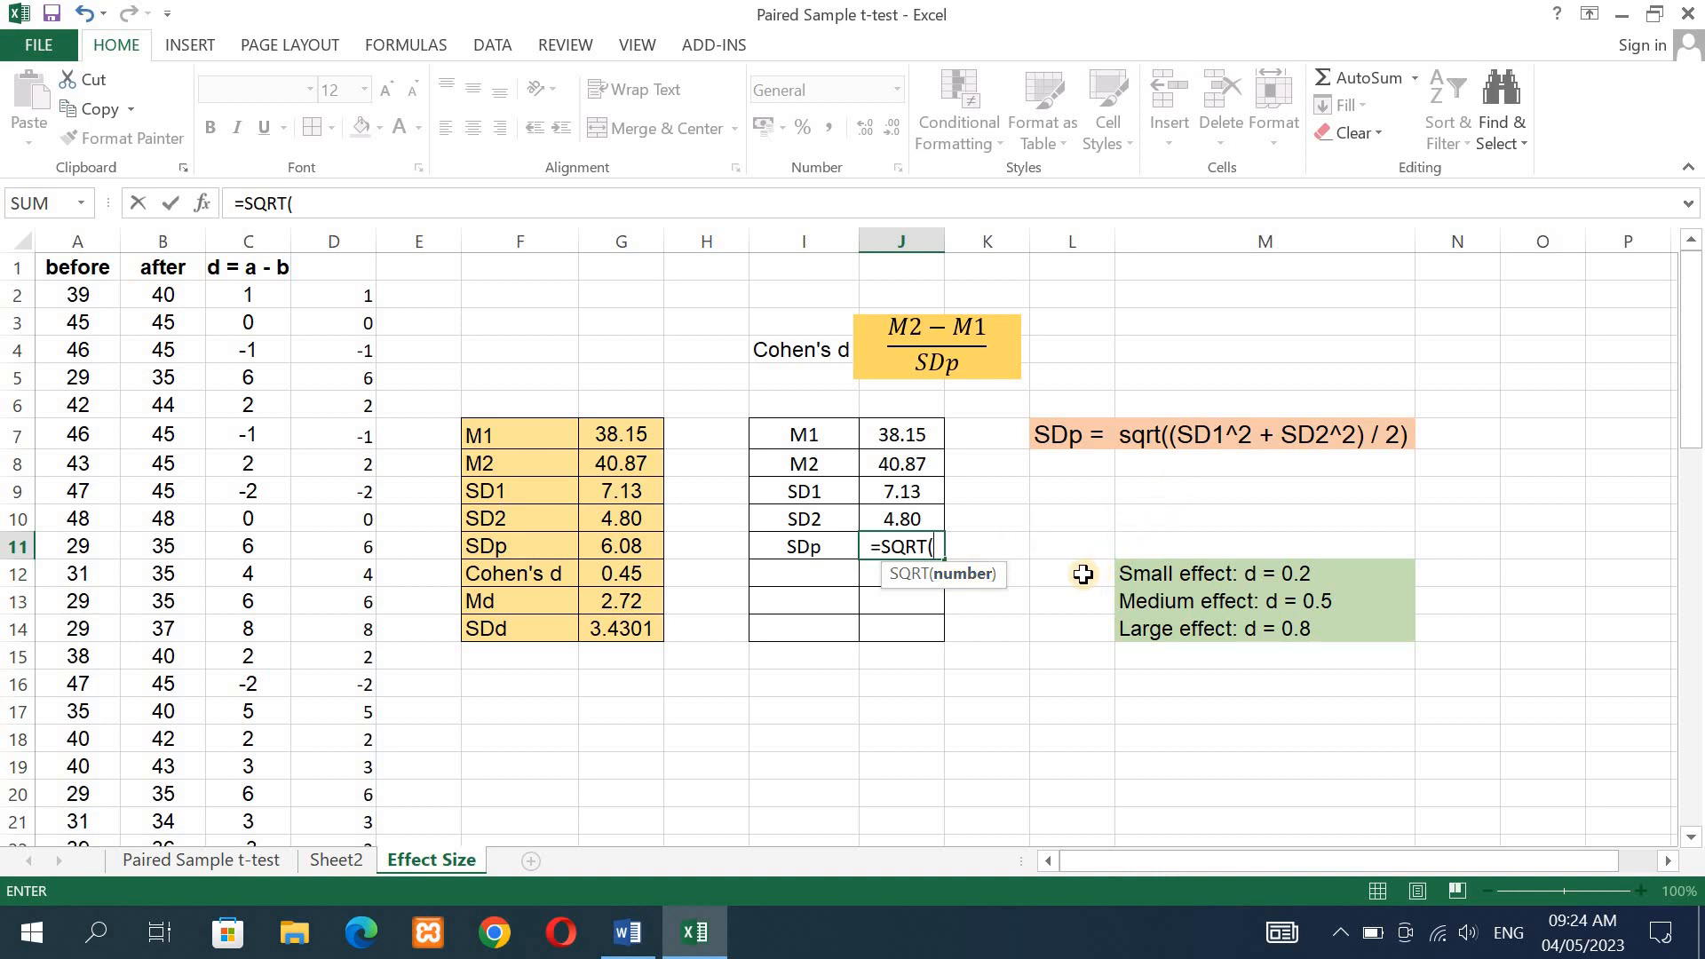
type("(")
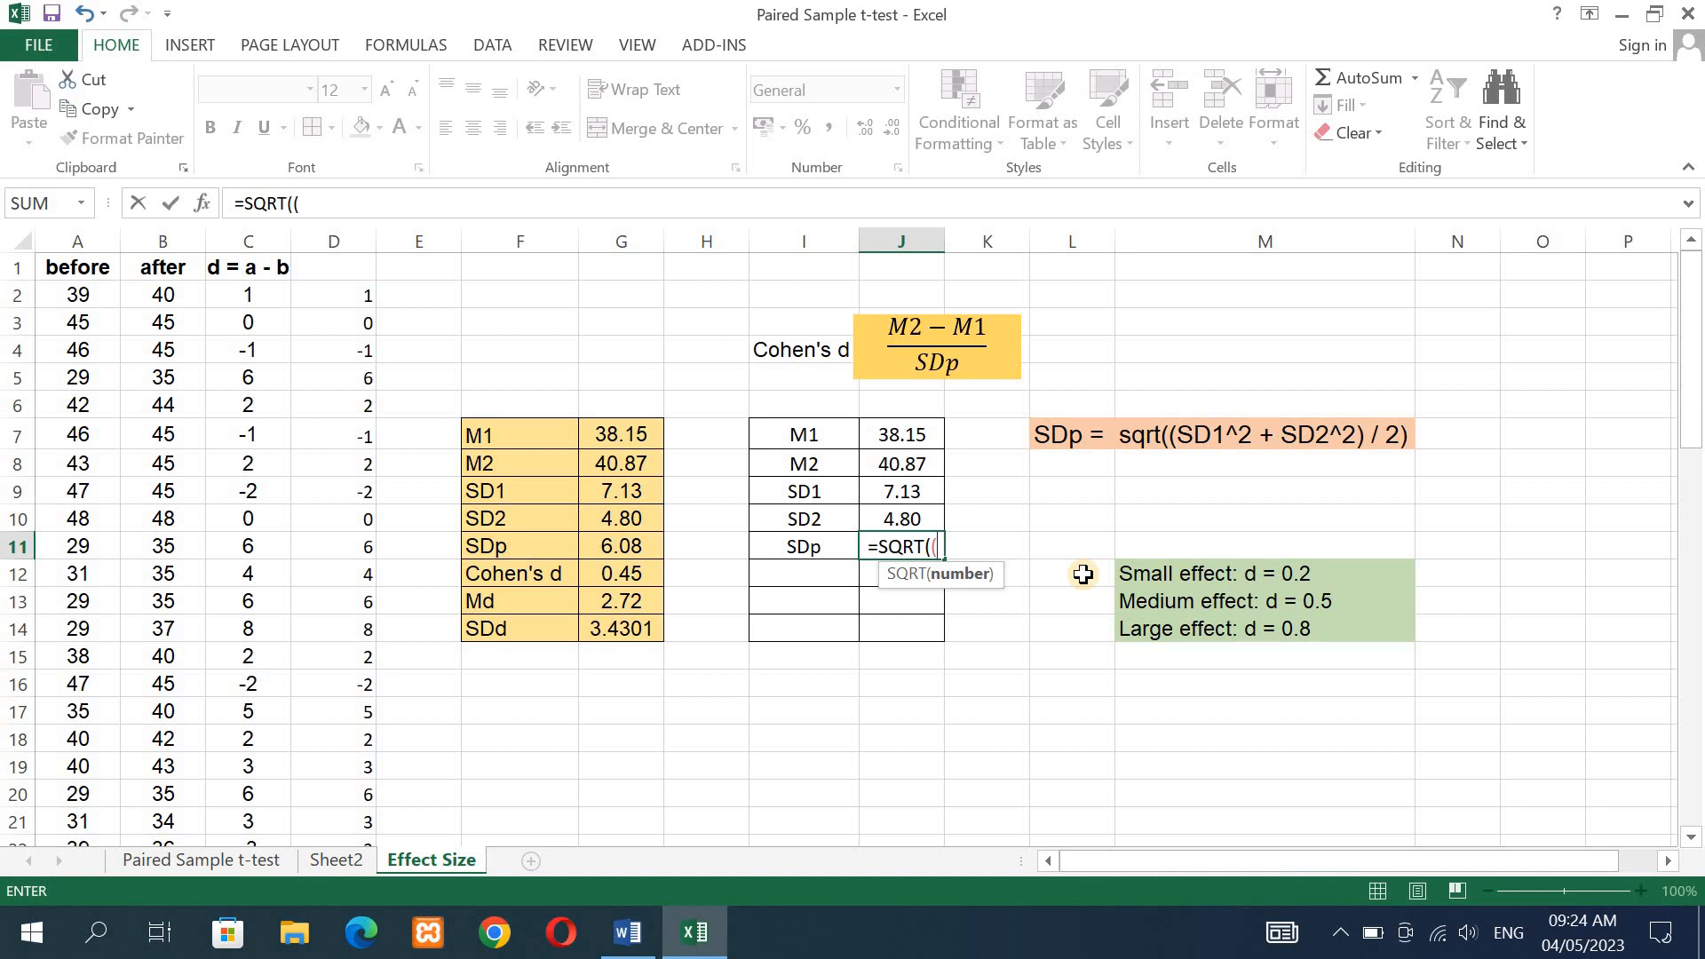
left_click(907, 495)
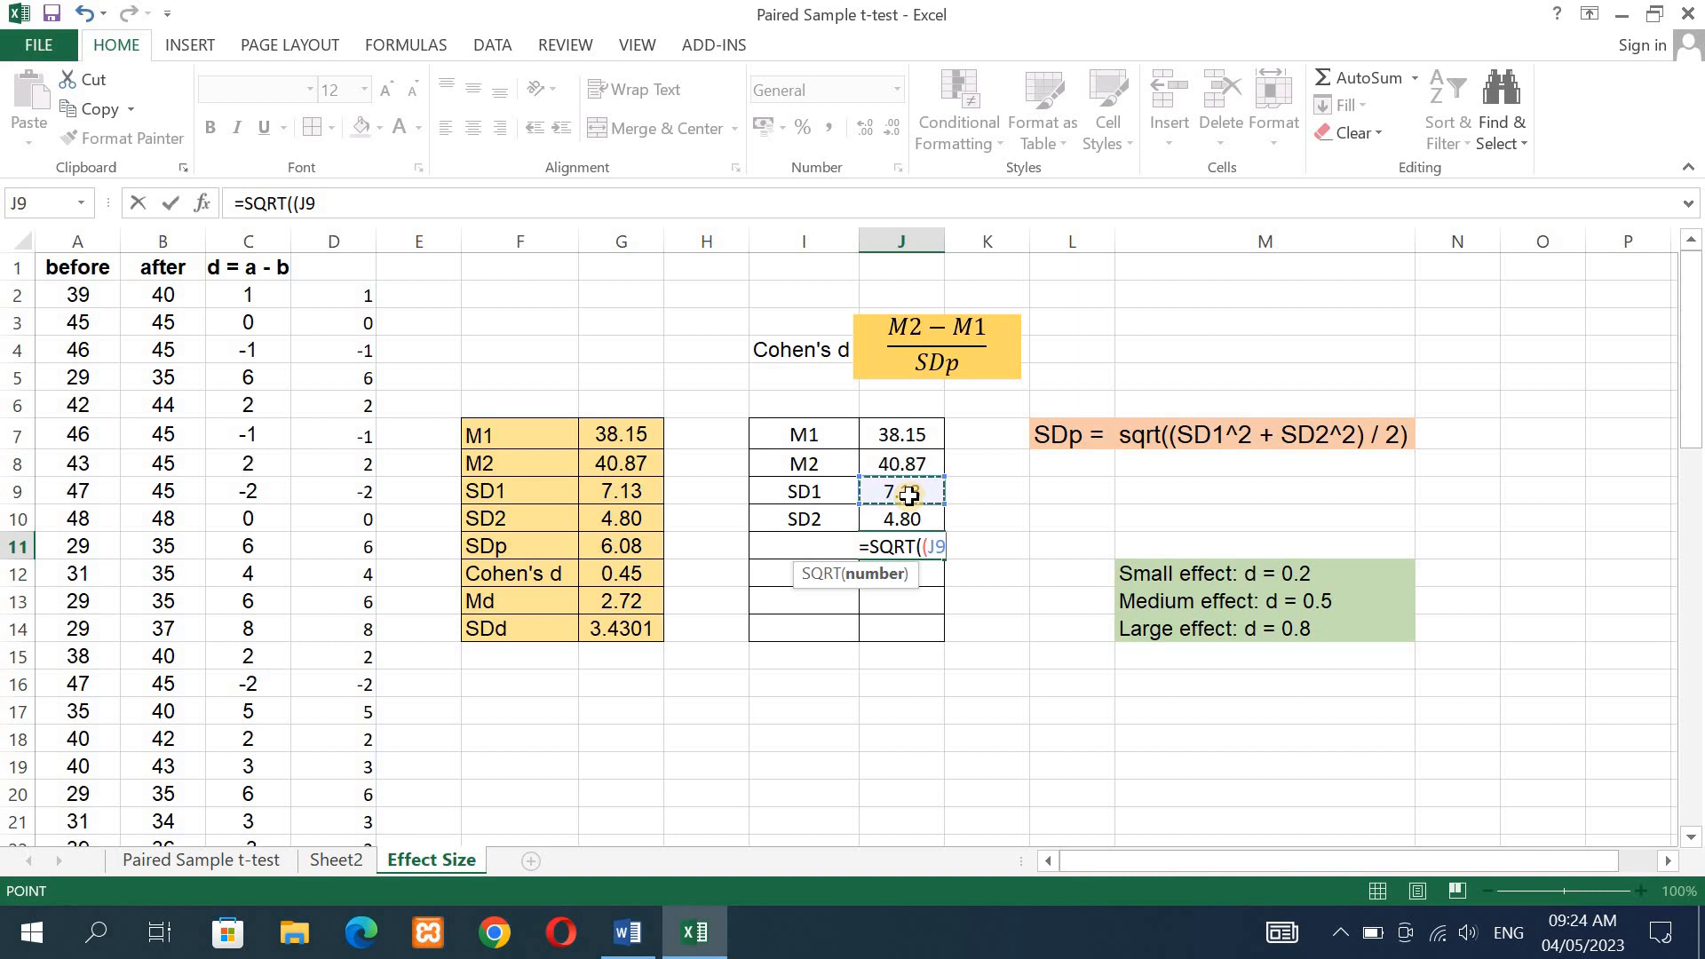
type("^")
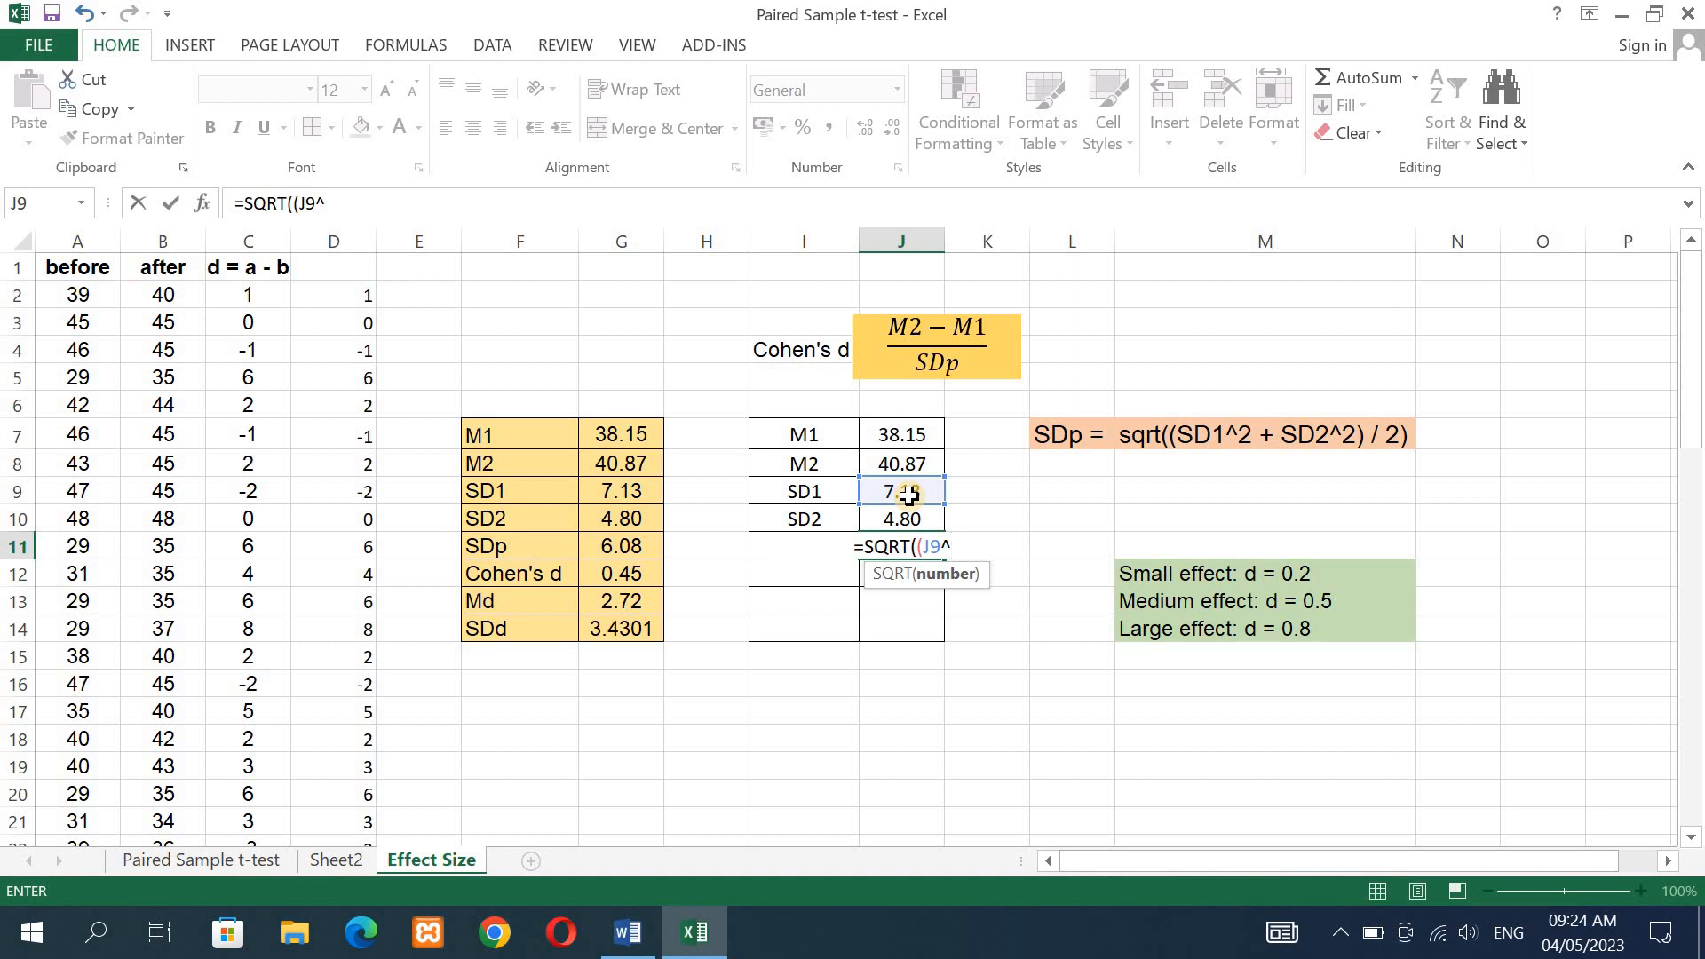
type("2")
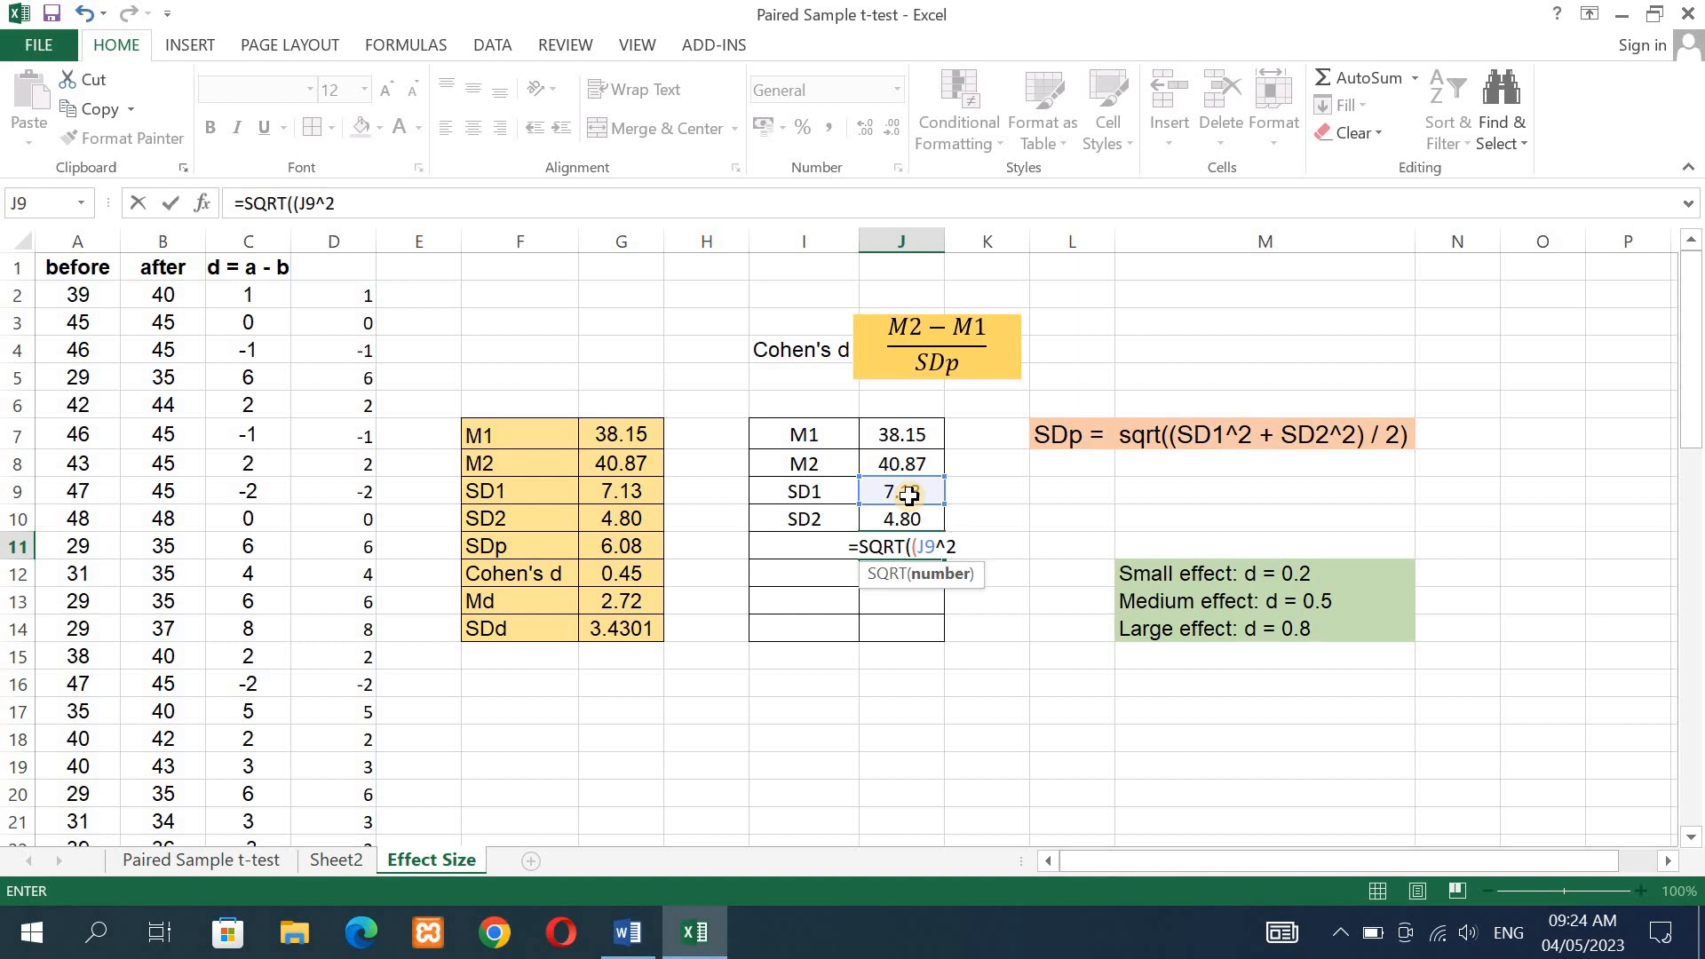
type("+")
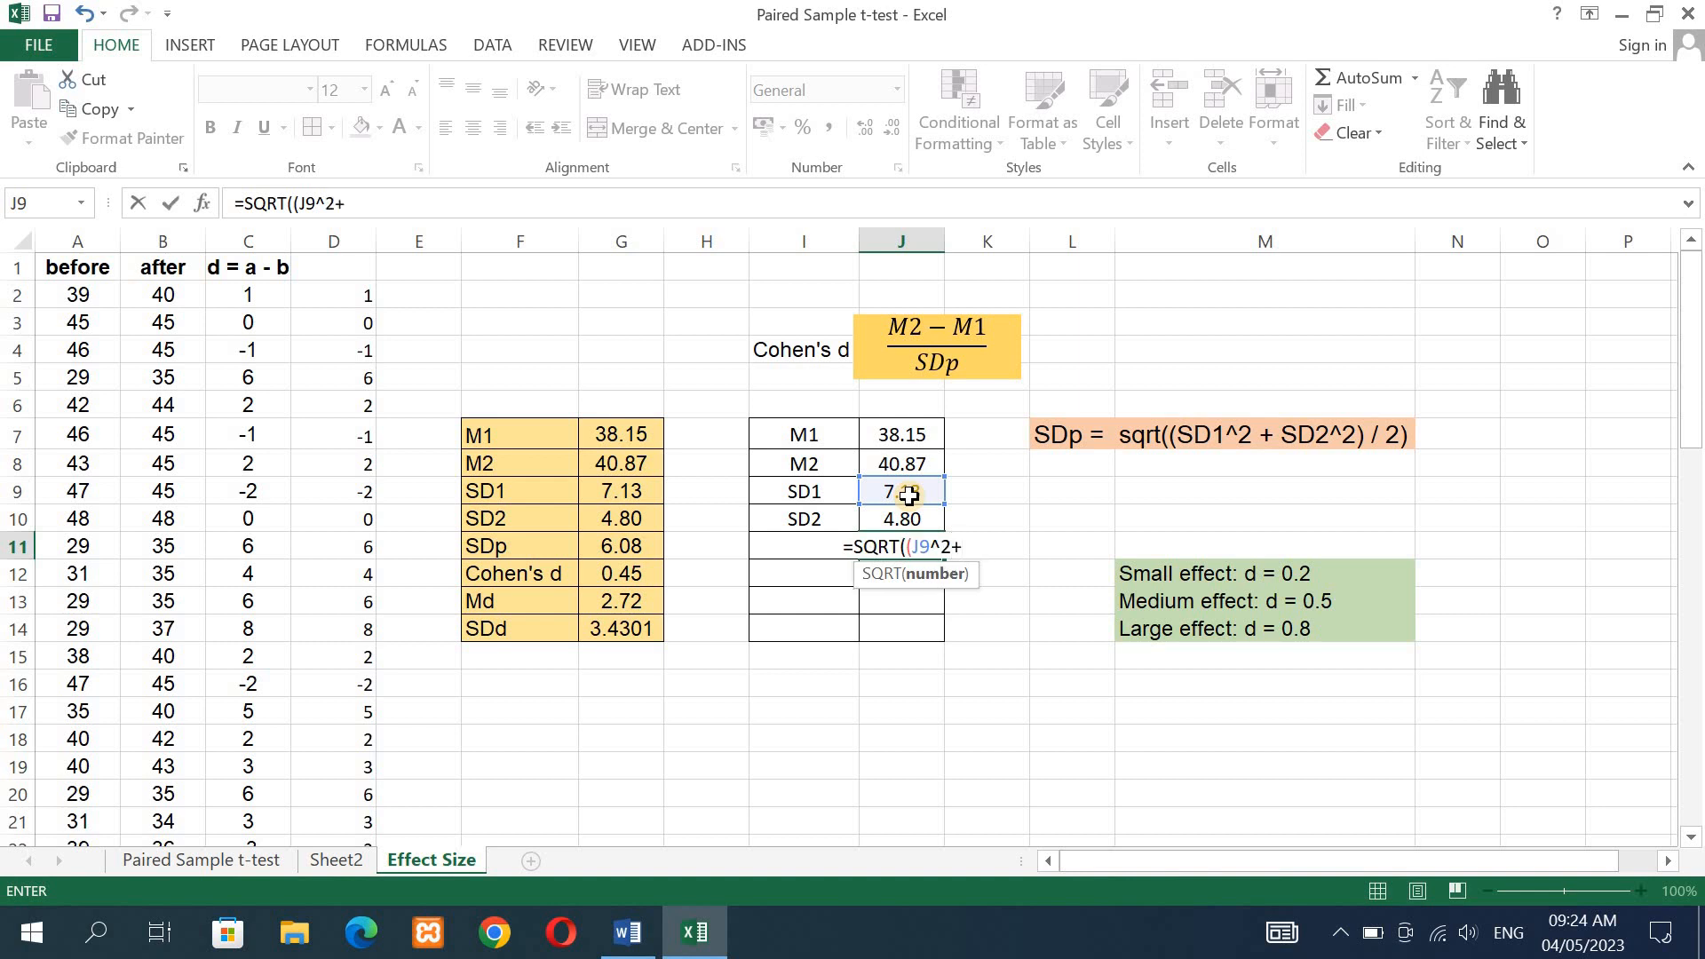
left_click(910, 522)
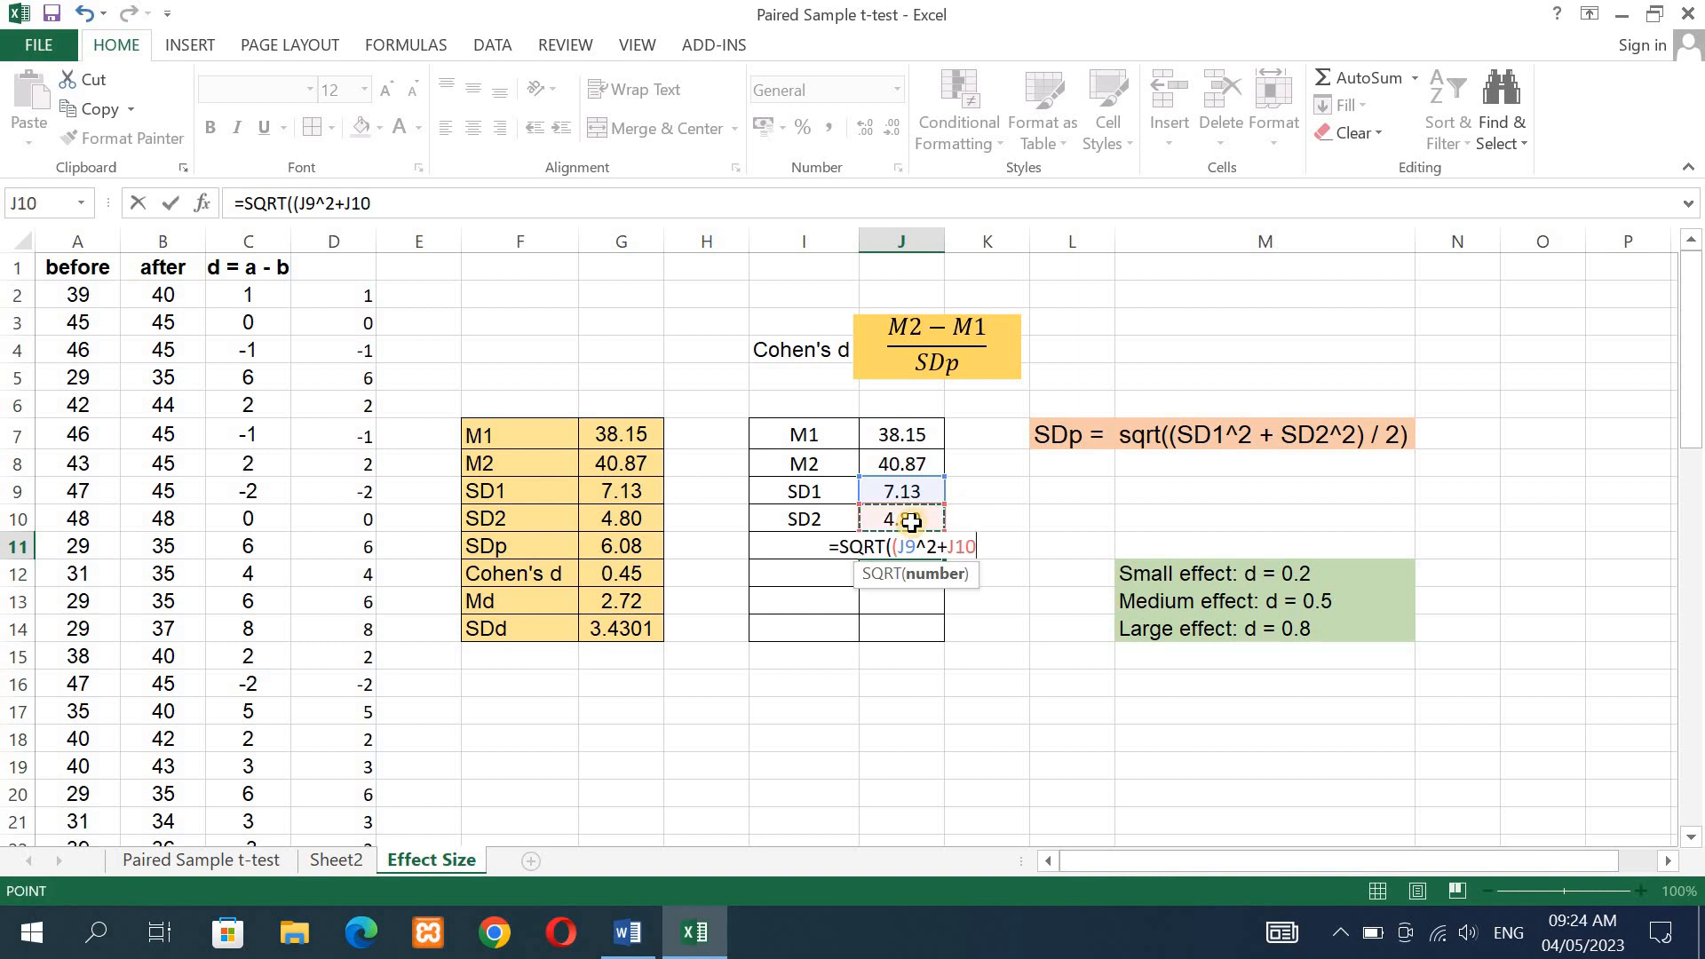
type("^2")
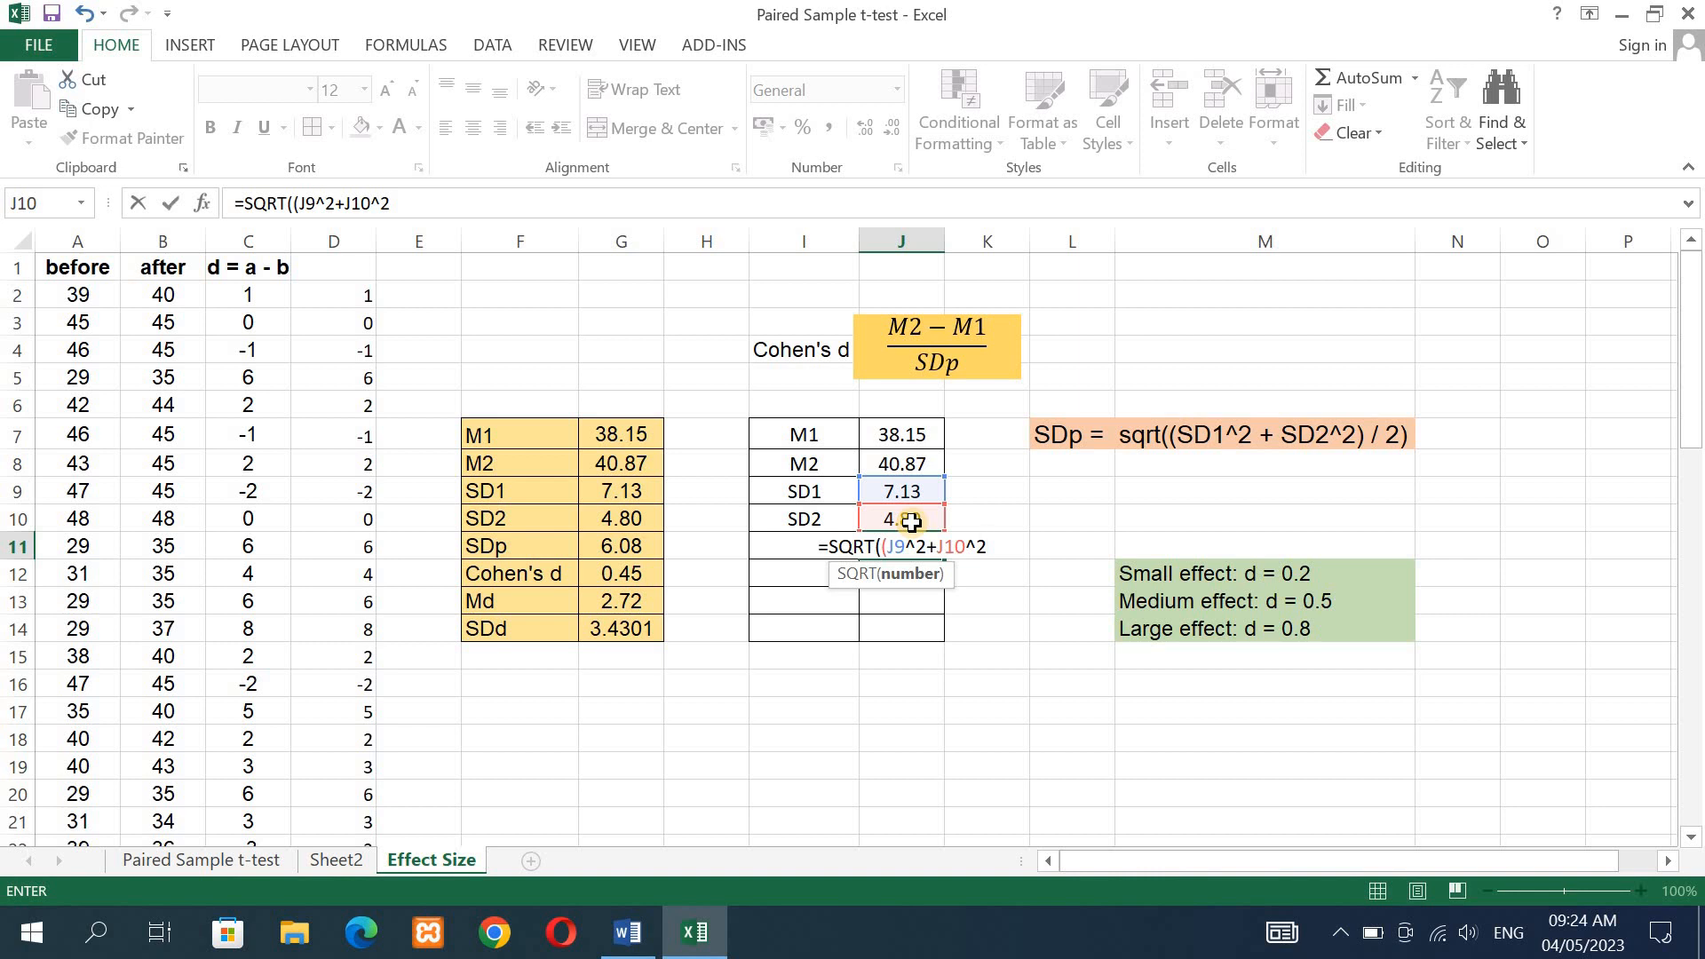
type(")")
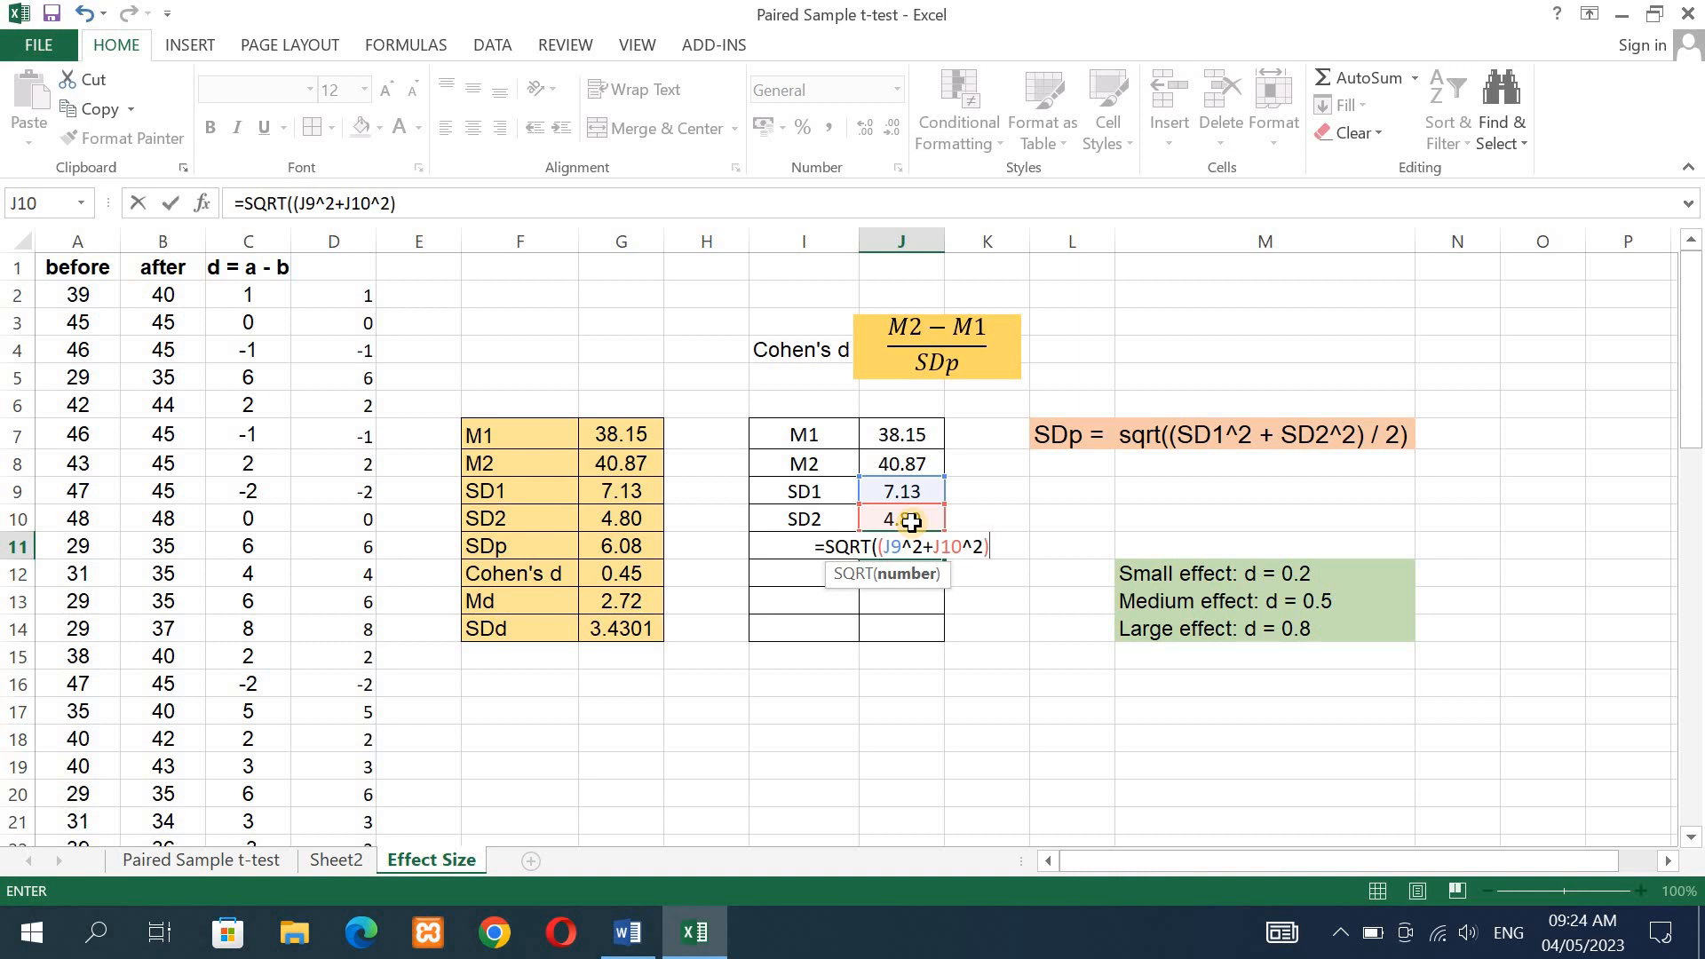
type("/")
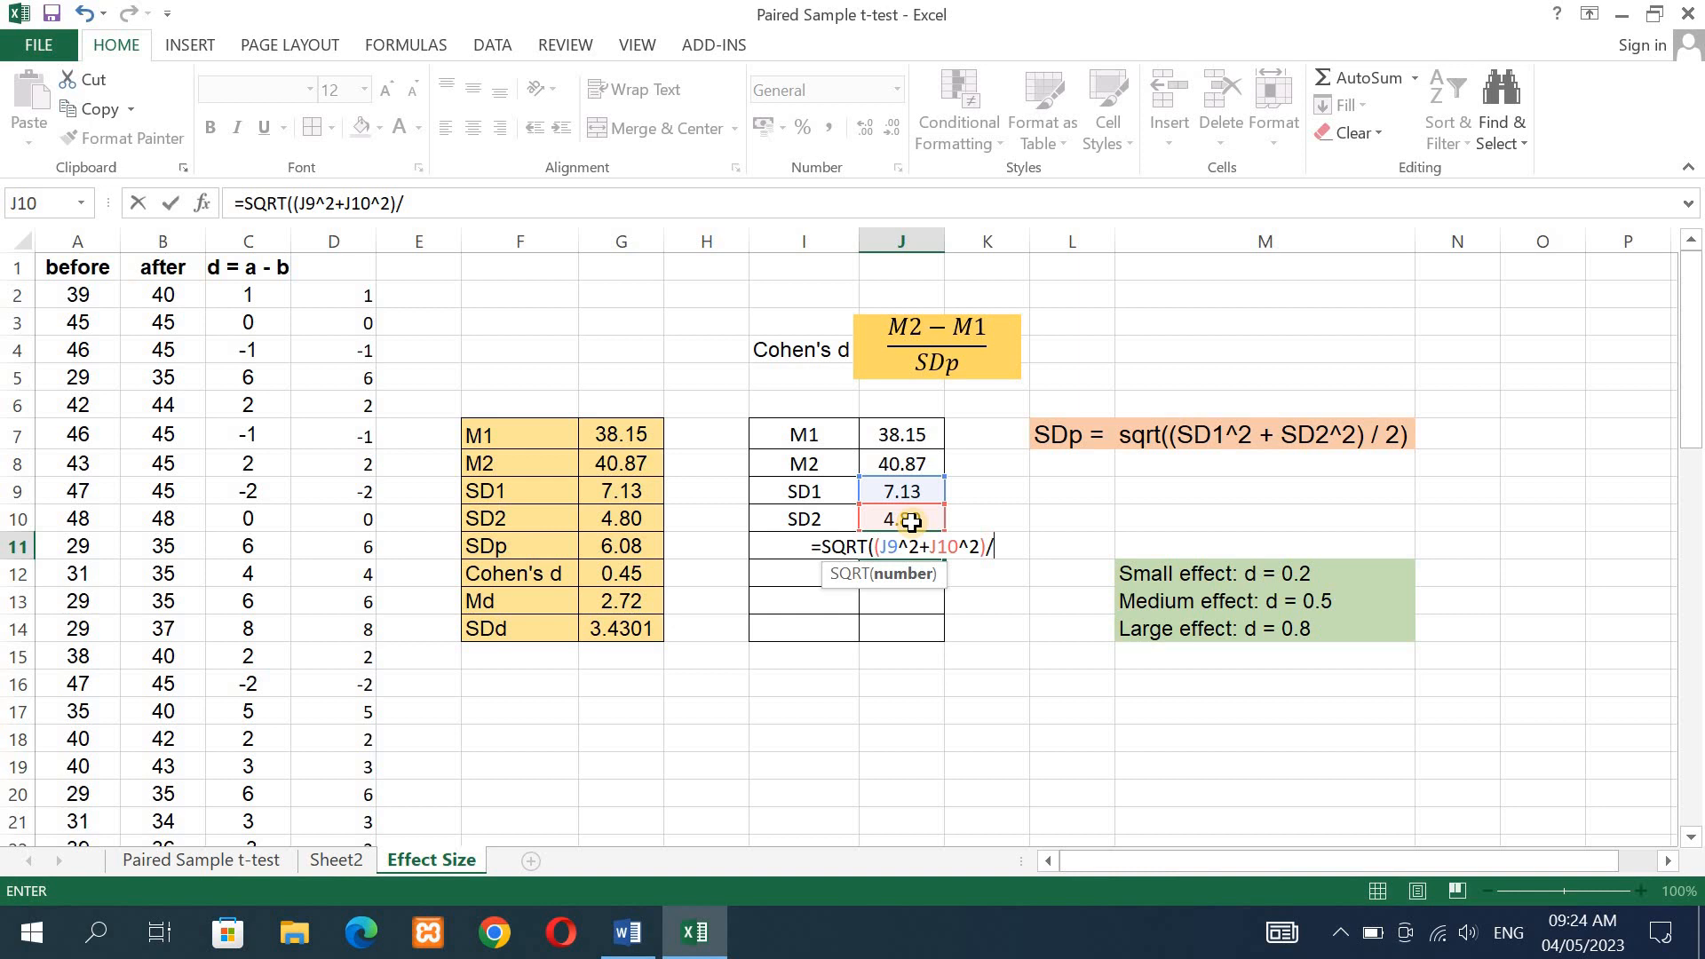
type("2")
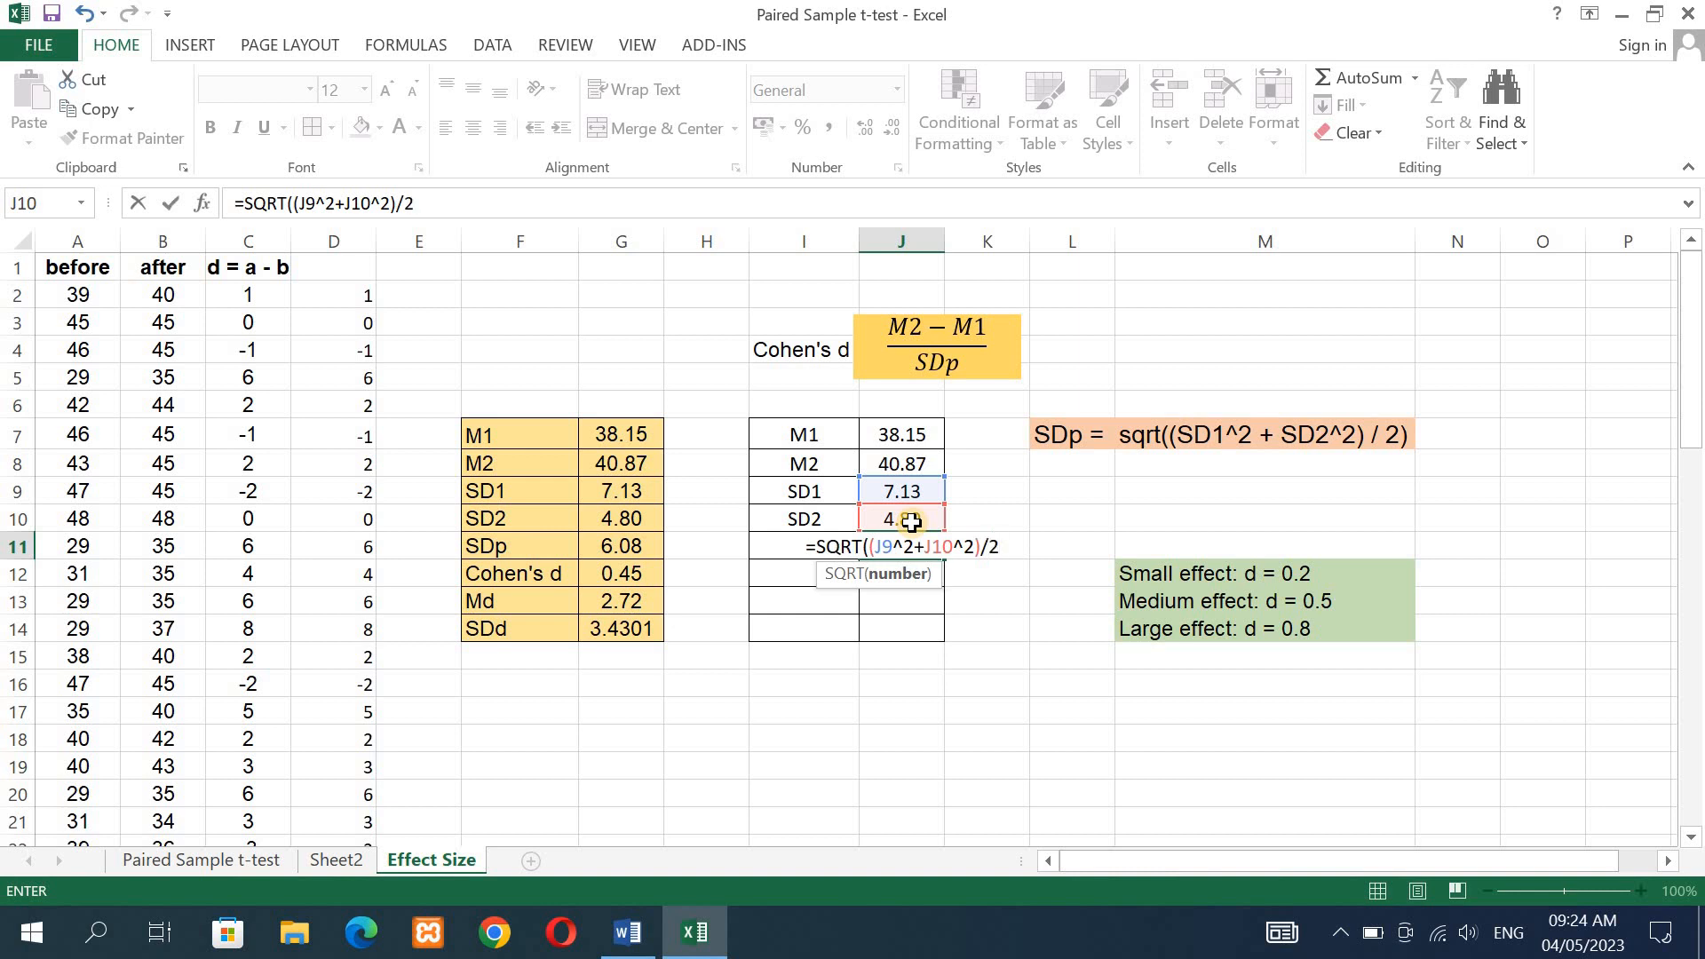
type(")")
key("Return")
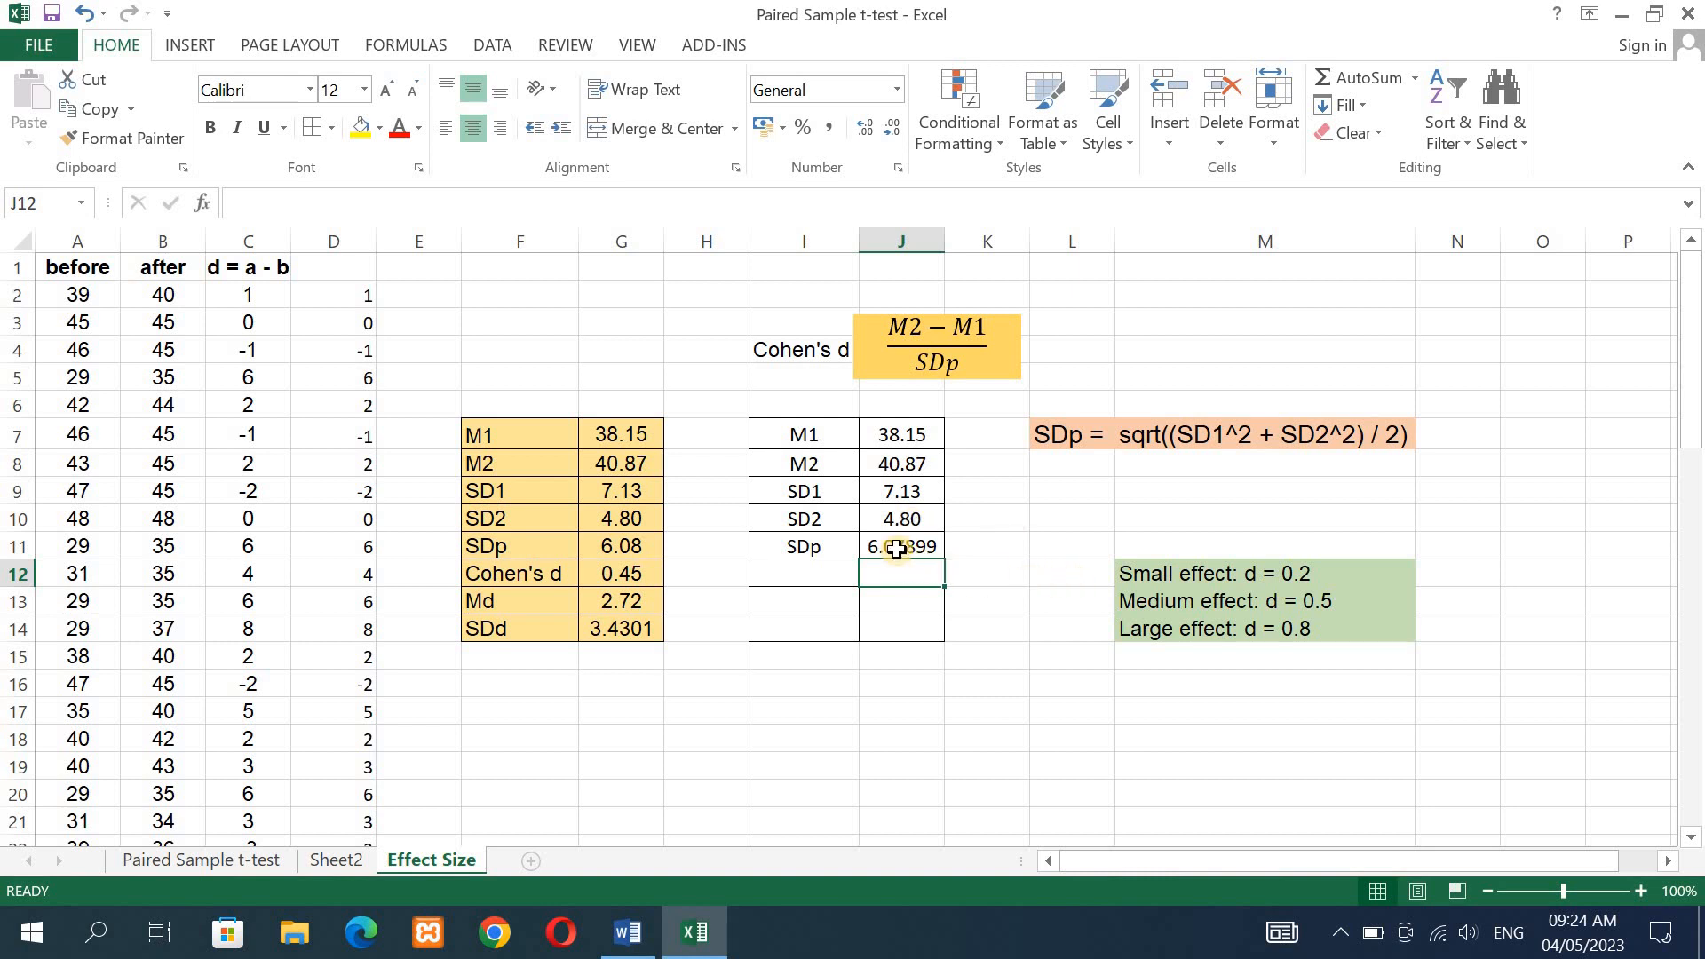
- Reduce the SDp value in J11 to two decimal places
left_click(895, 546)
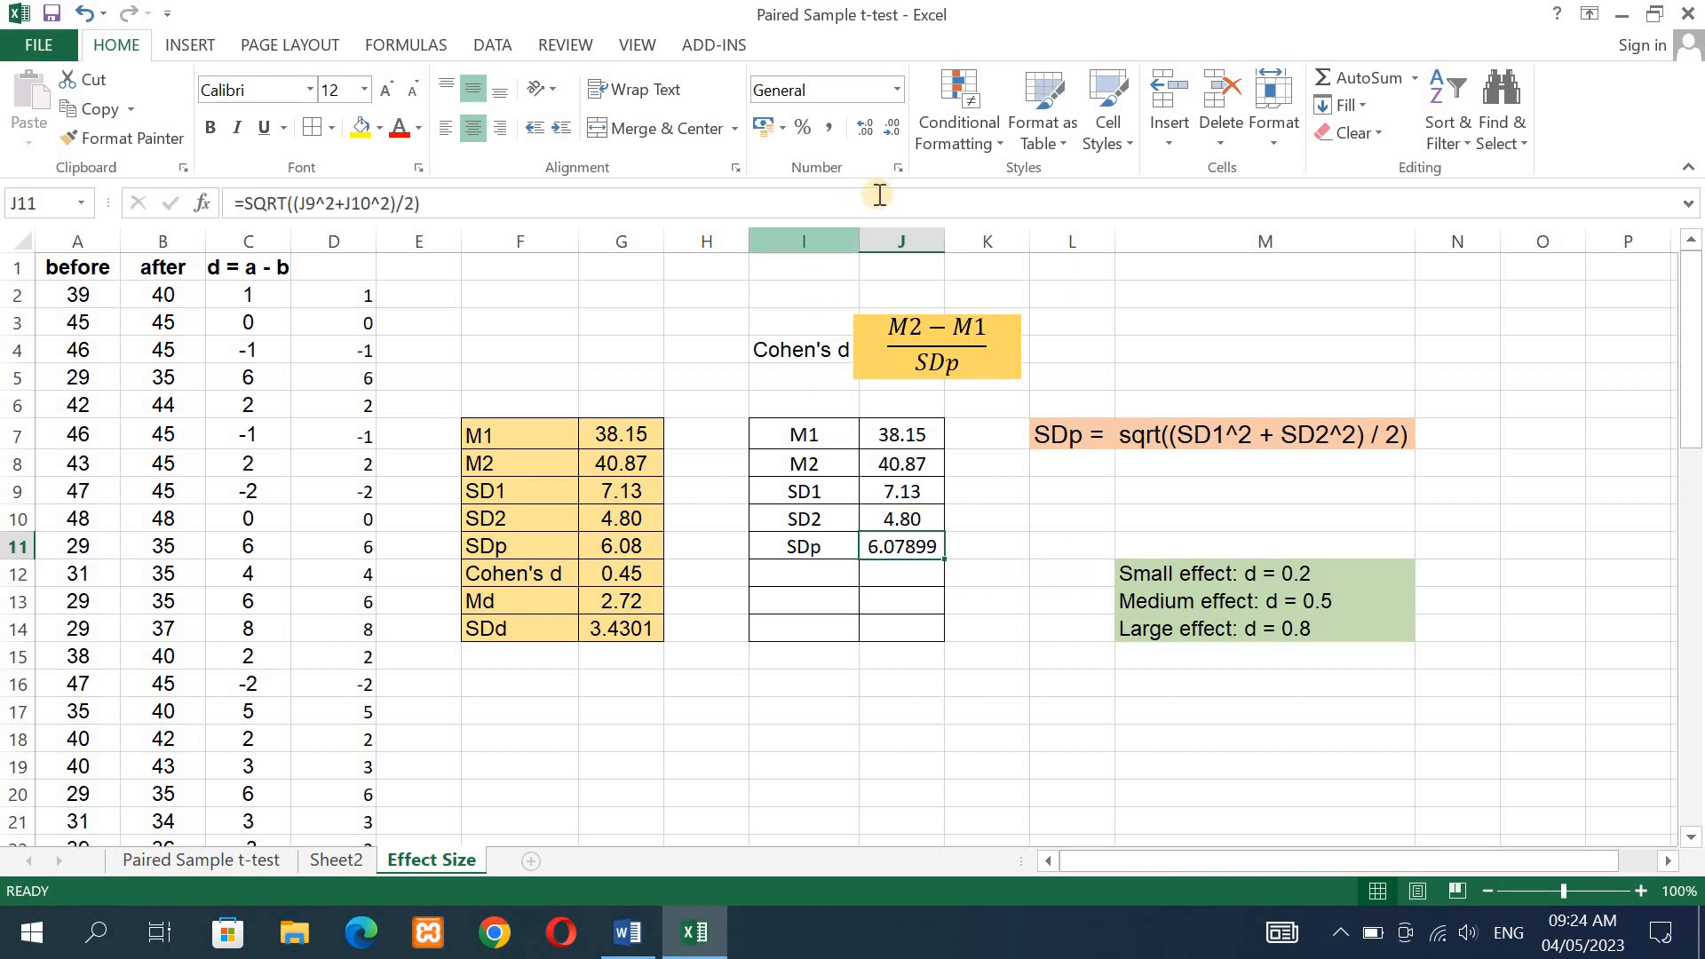
left_click(895, 125)
left_click(895, 125)
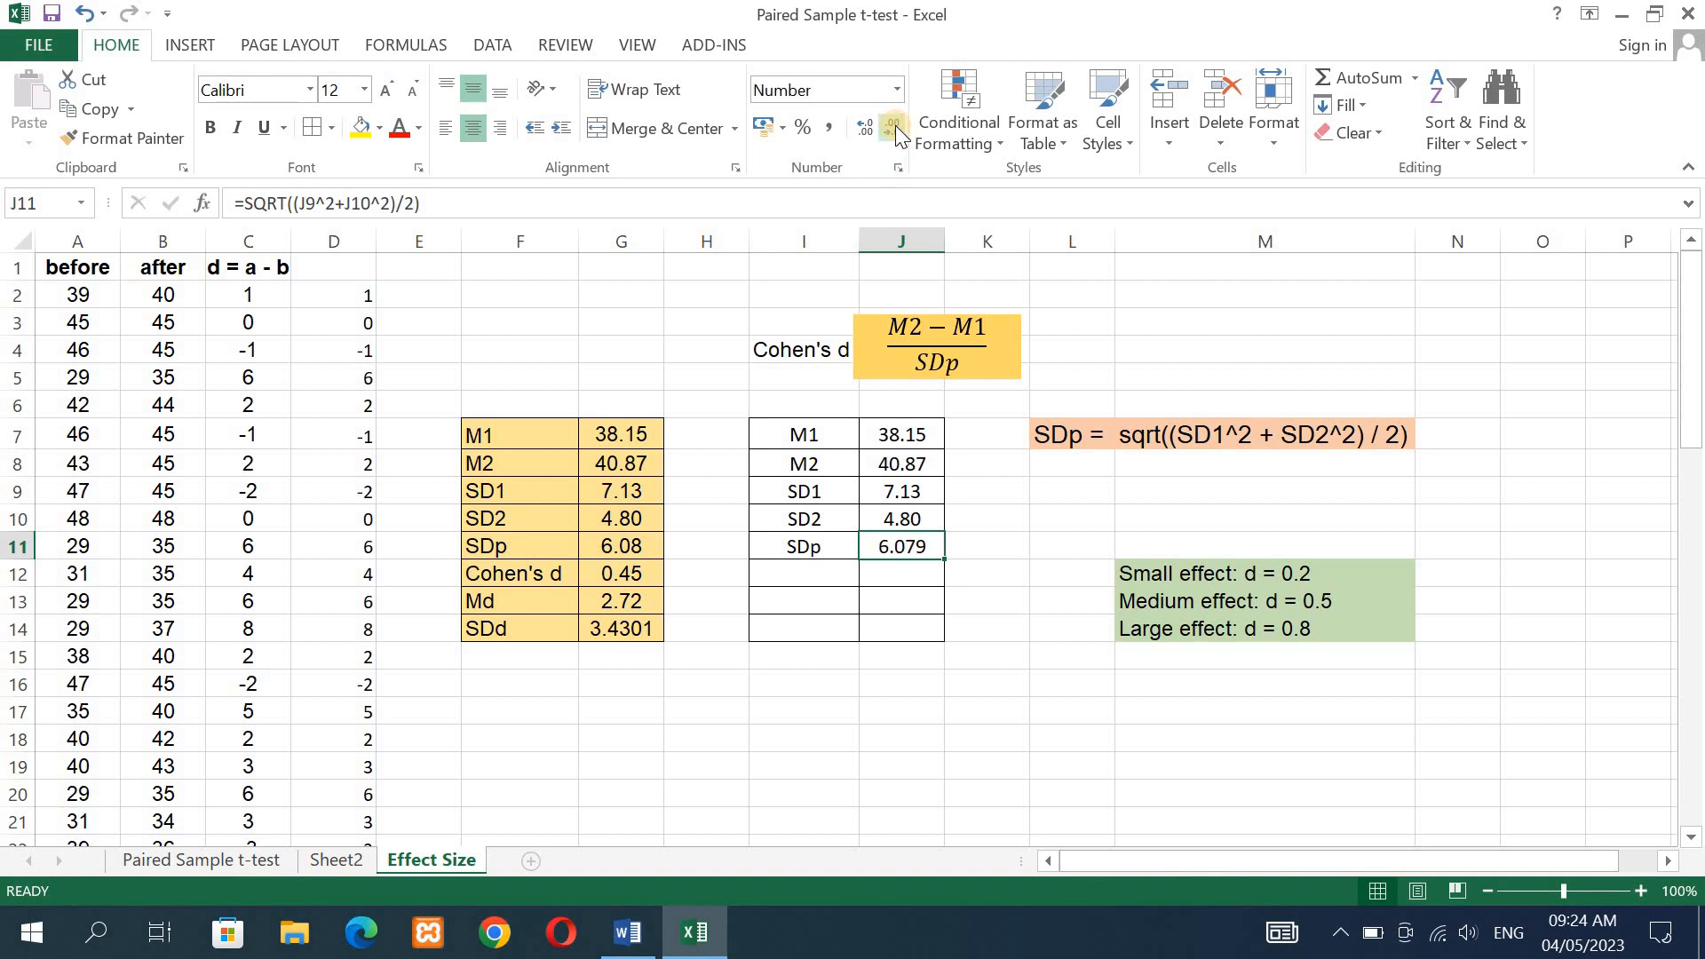
left_click(895, 125)
- Enter the label Cohen's d in I12, below the SDp label
left_click(793, 578)
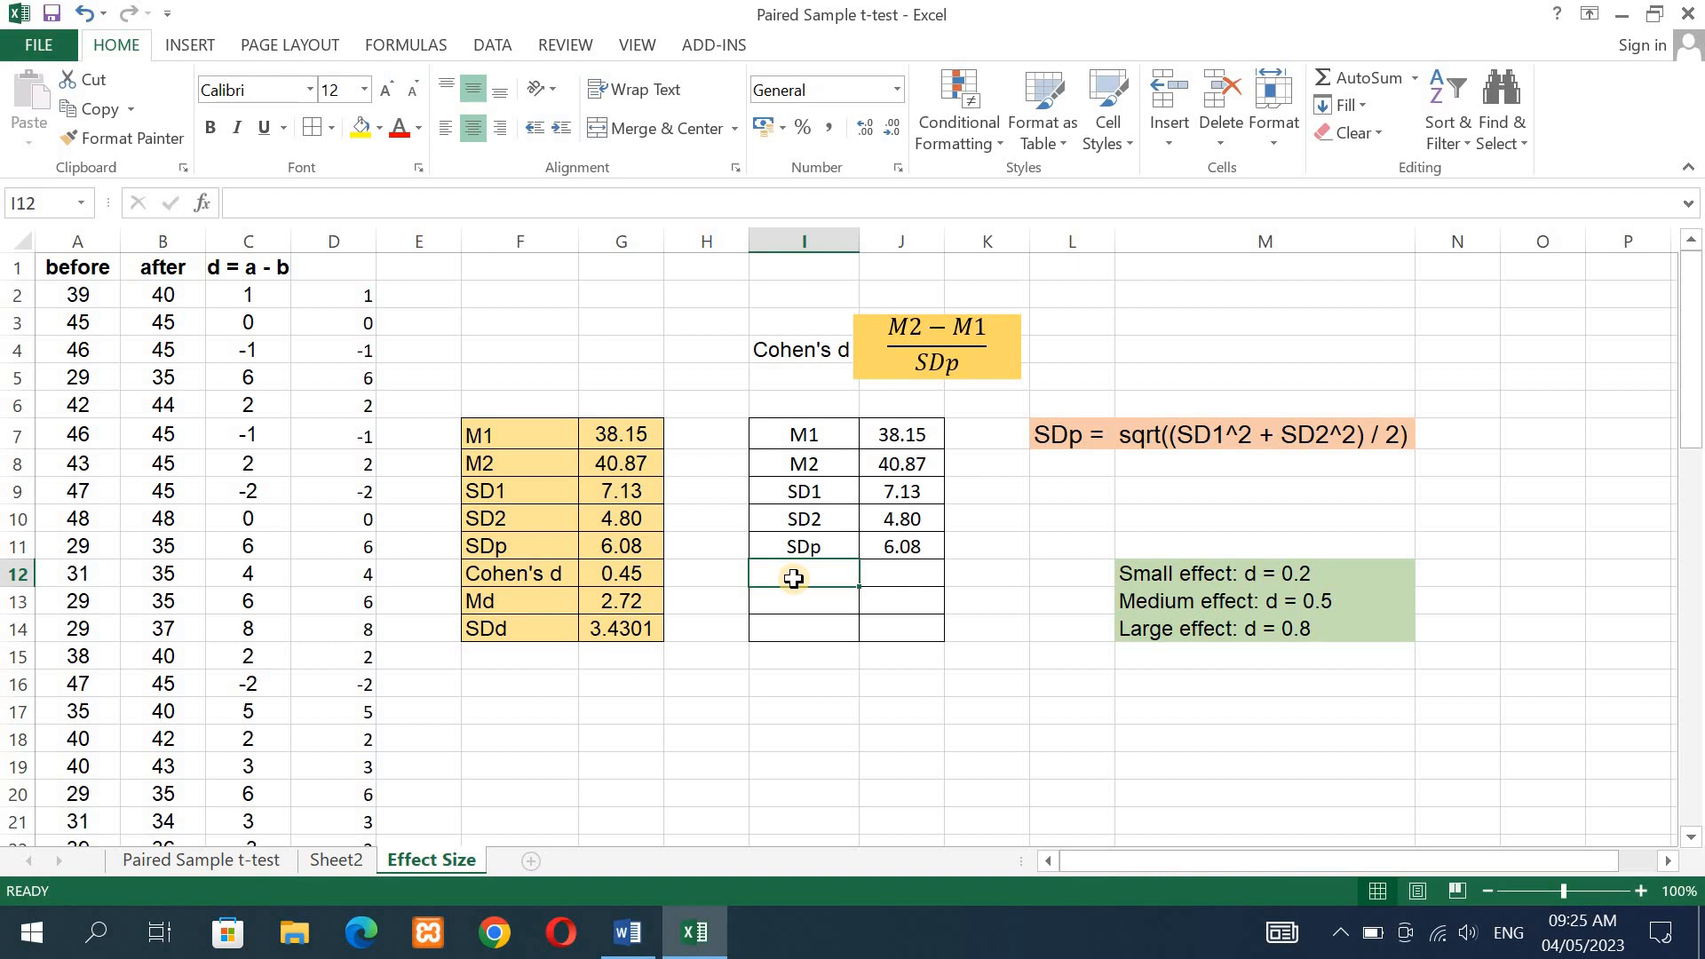
type("C")
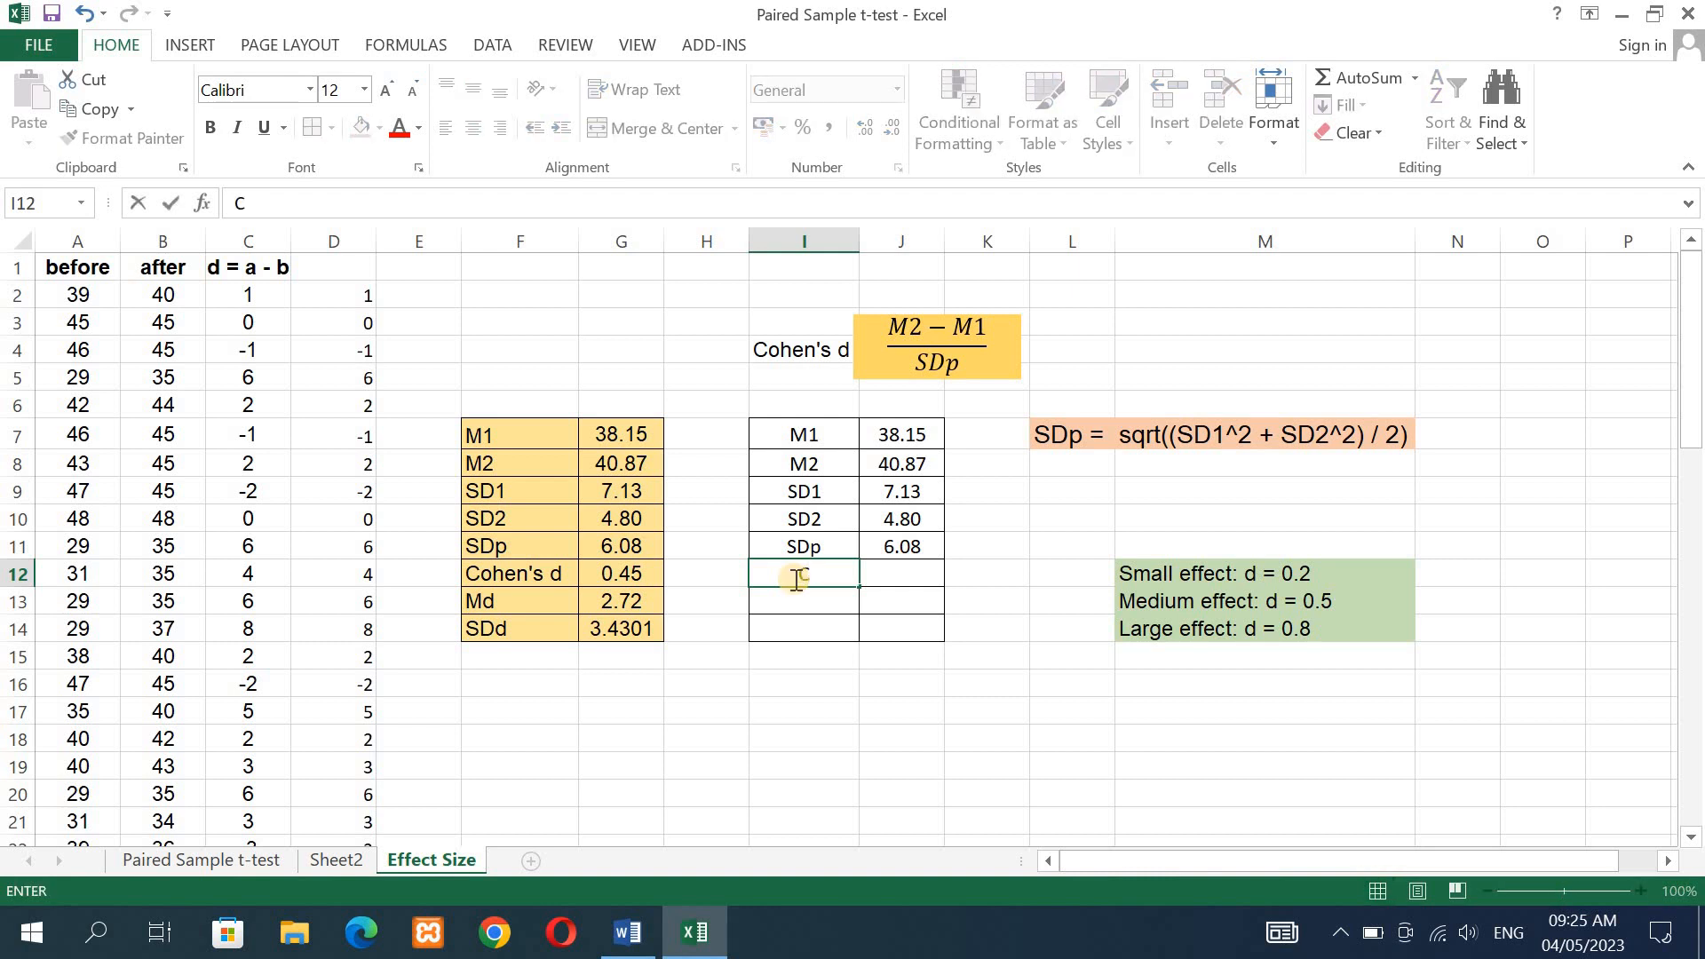
type("ohen's d")
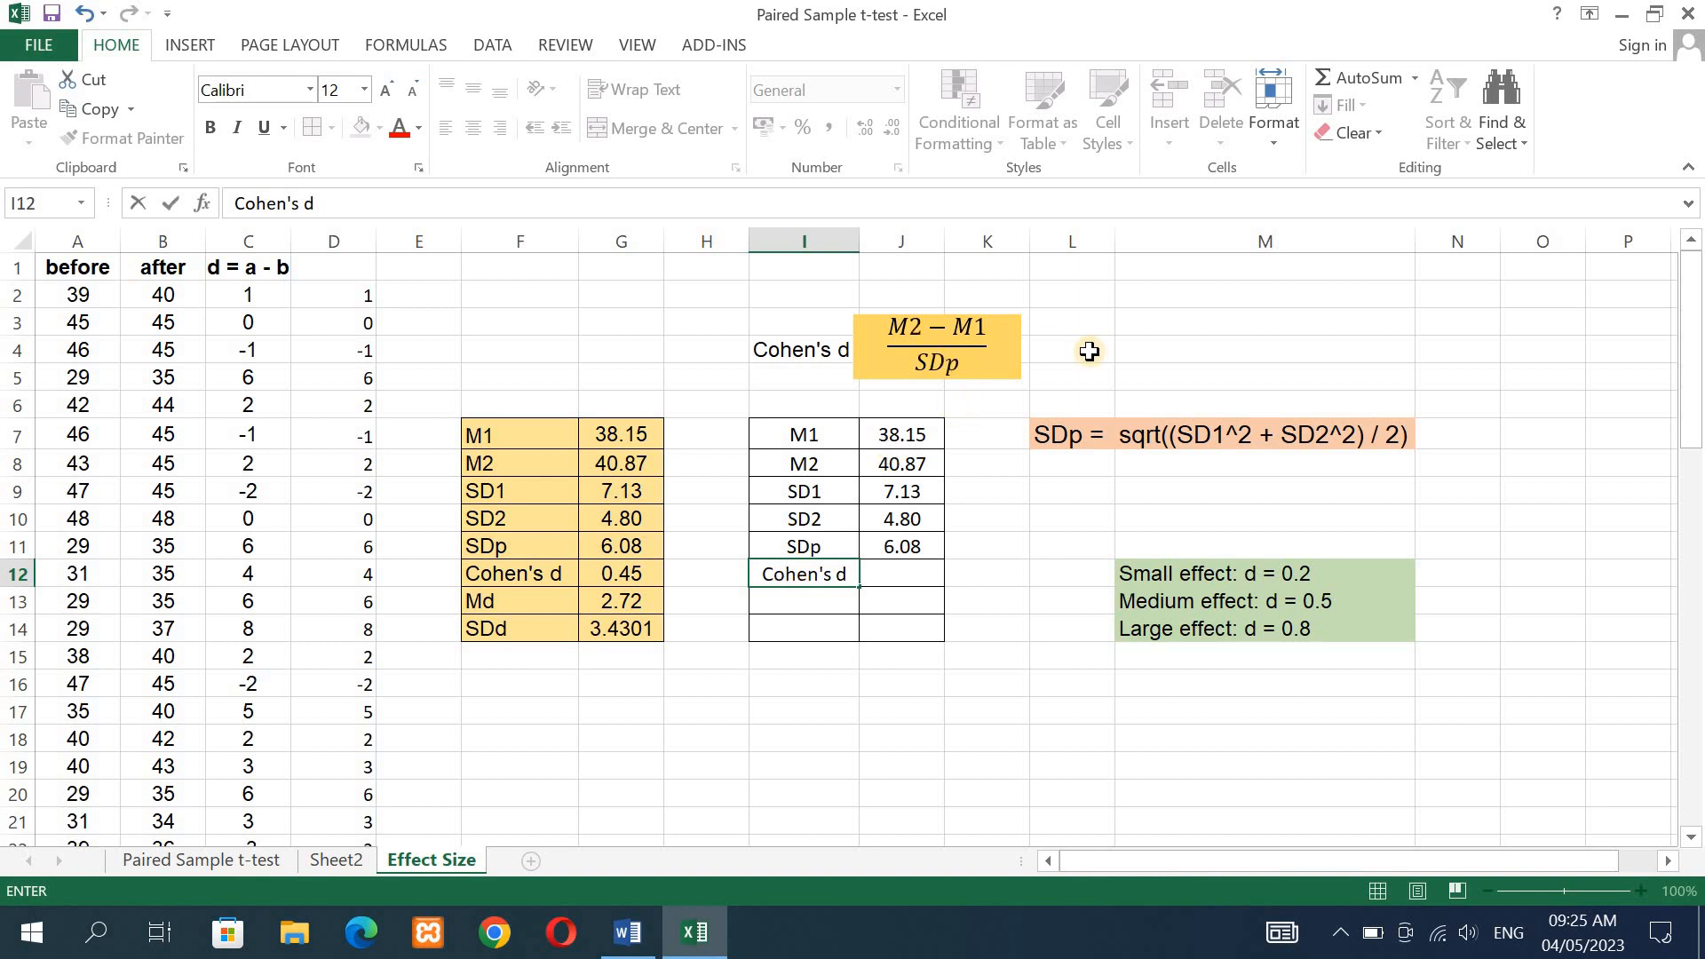
- Enter =(G8-G7)/J11 in J12 to compute Cohen's d from the two means and the pooled standard deviation
left_click(919, 579)
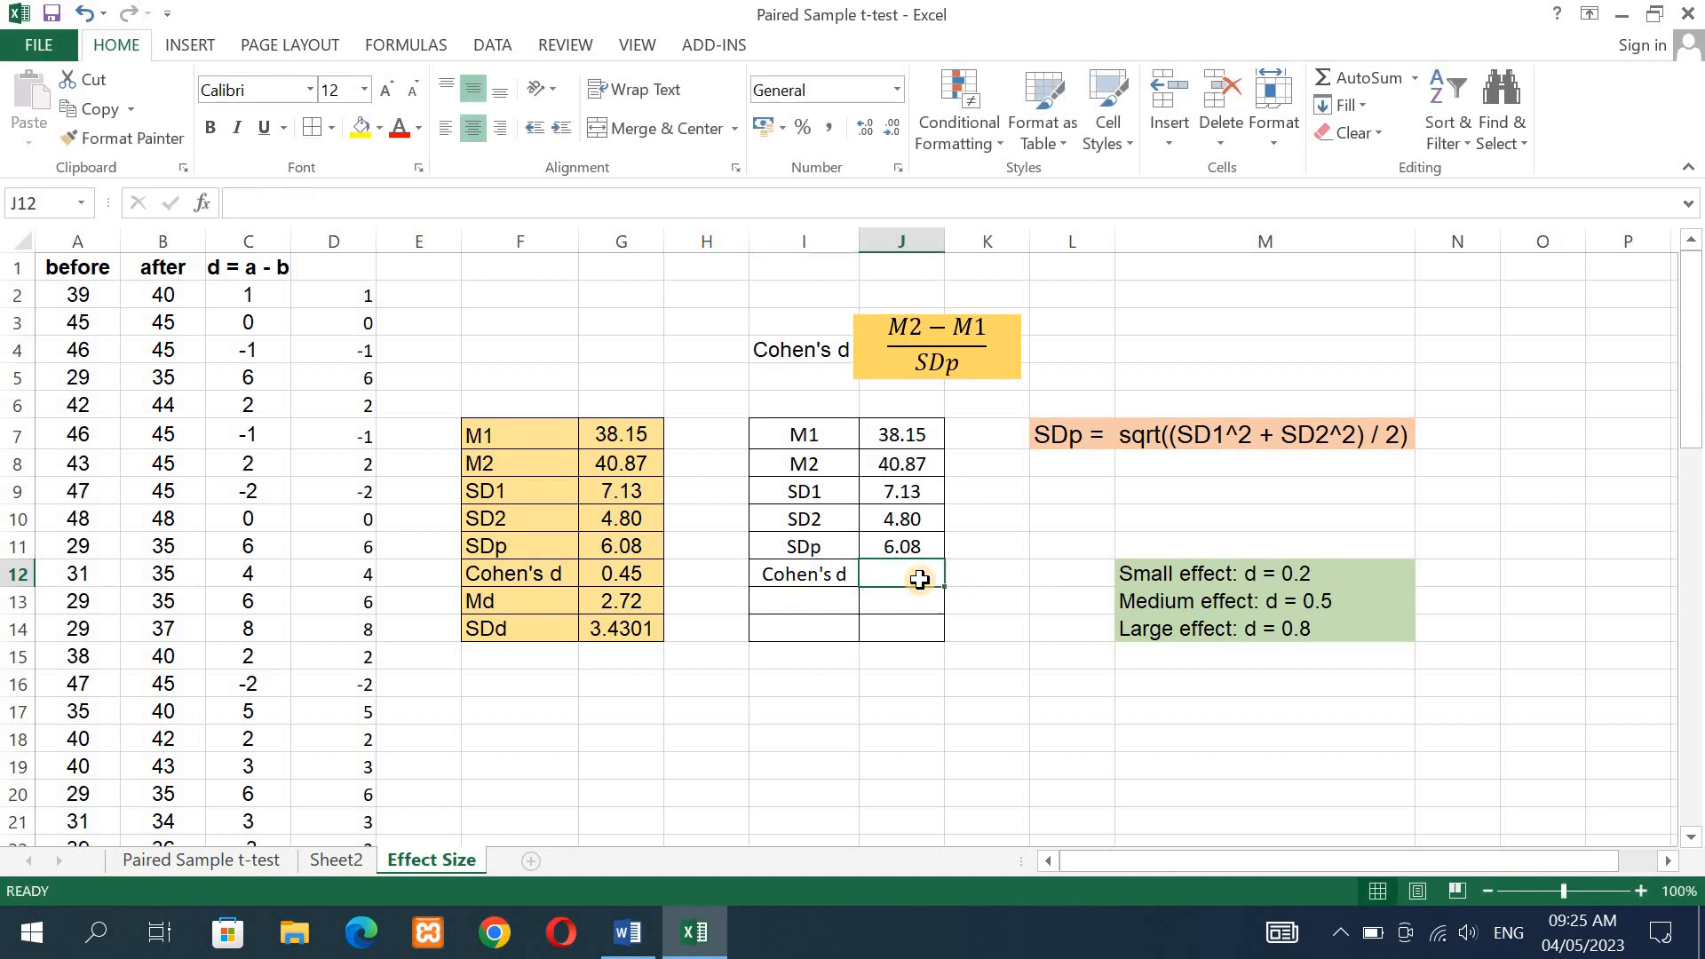
type("=")
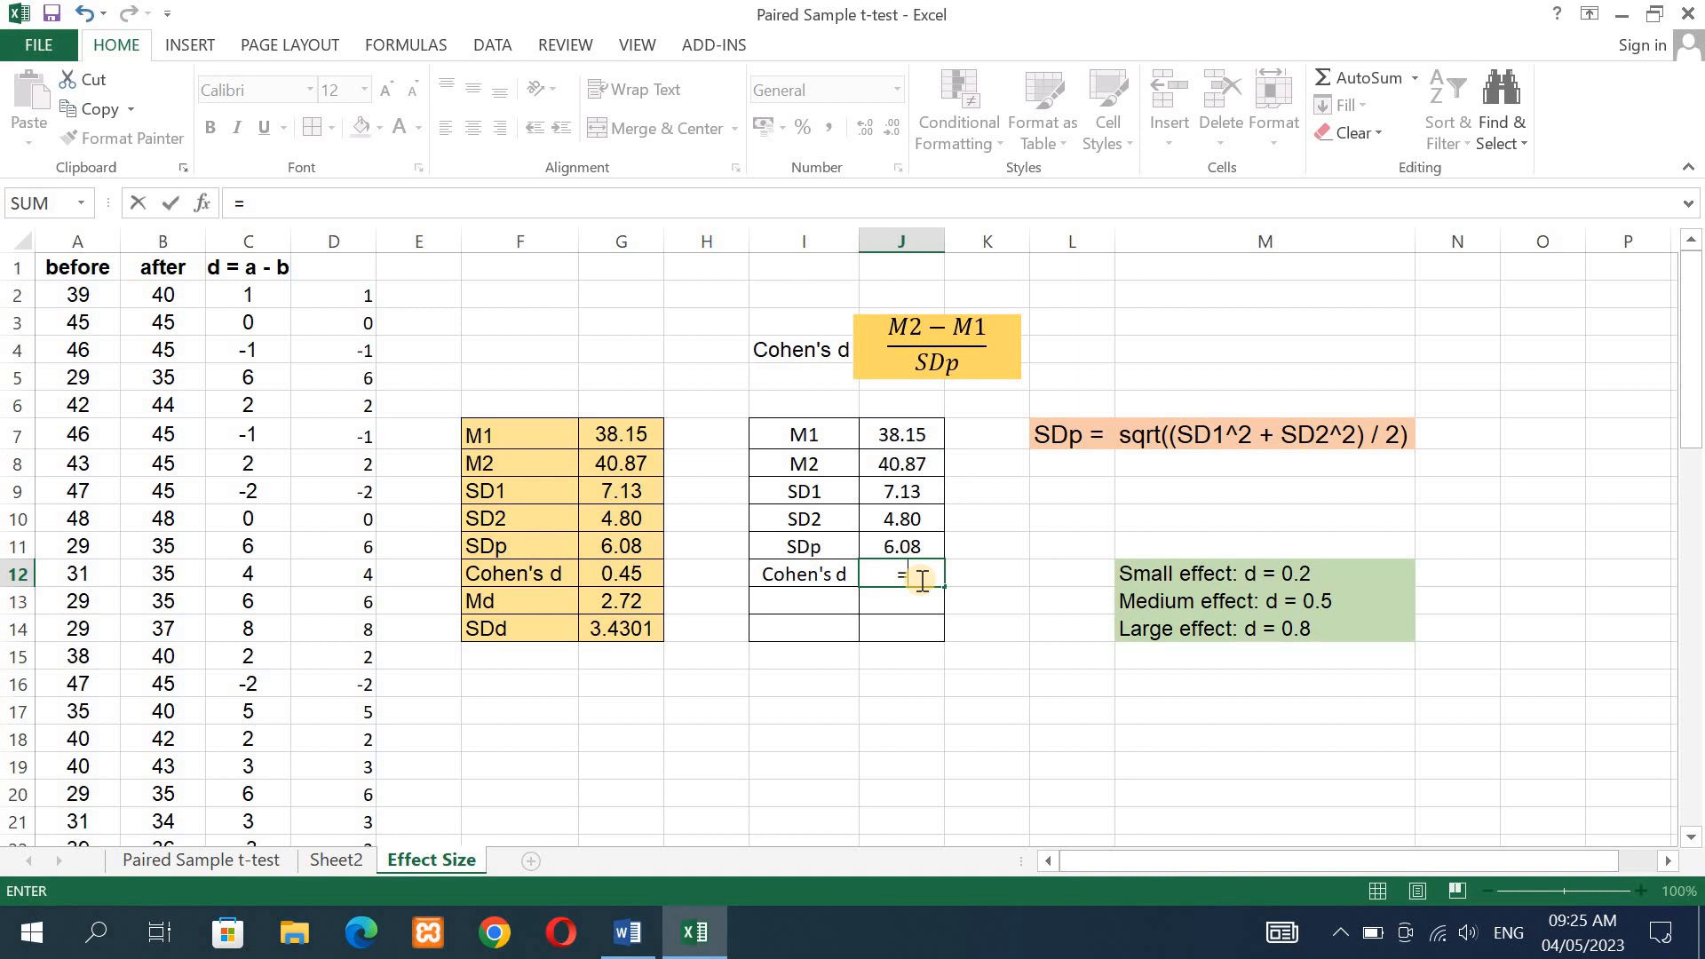
type("(")
left_click(631, 470)
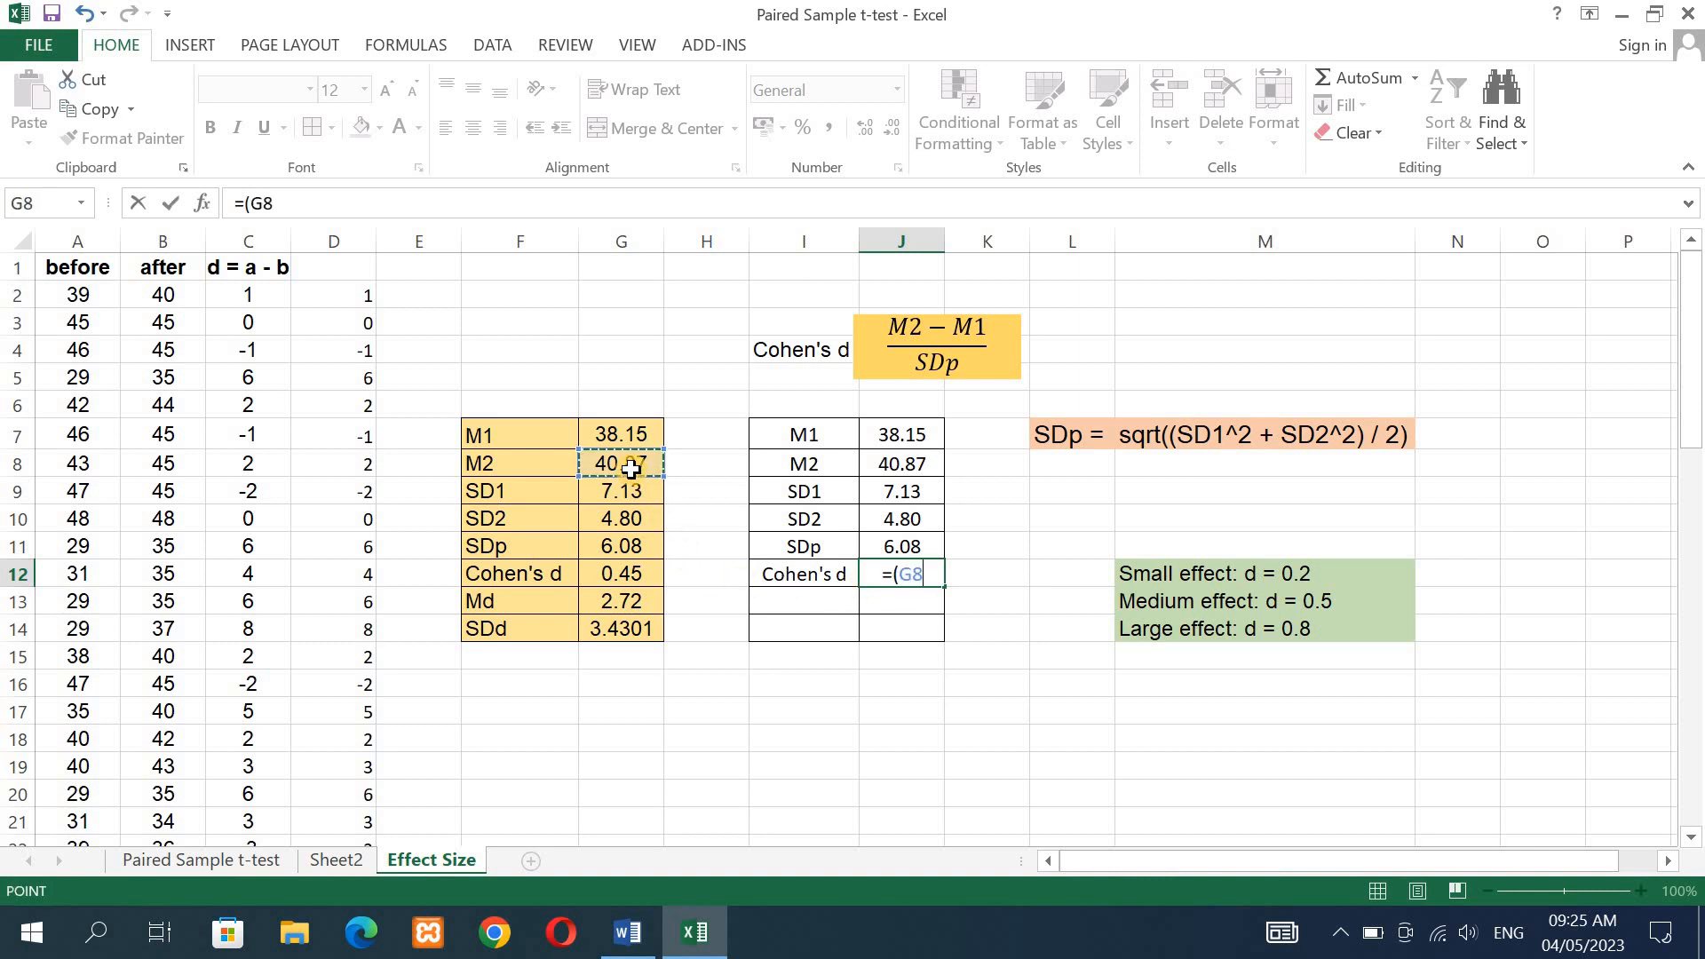
type("-")
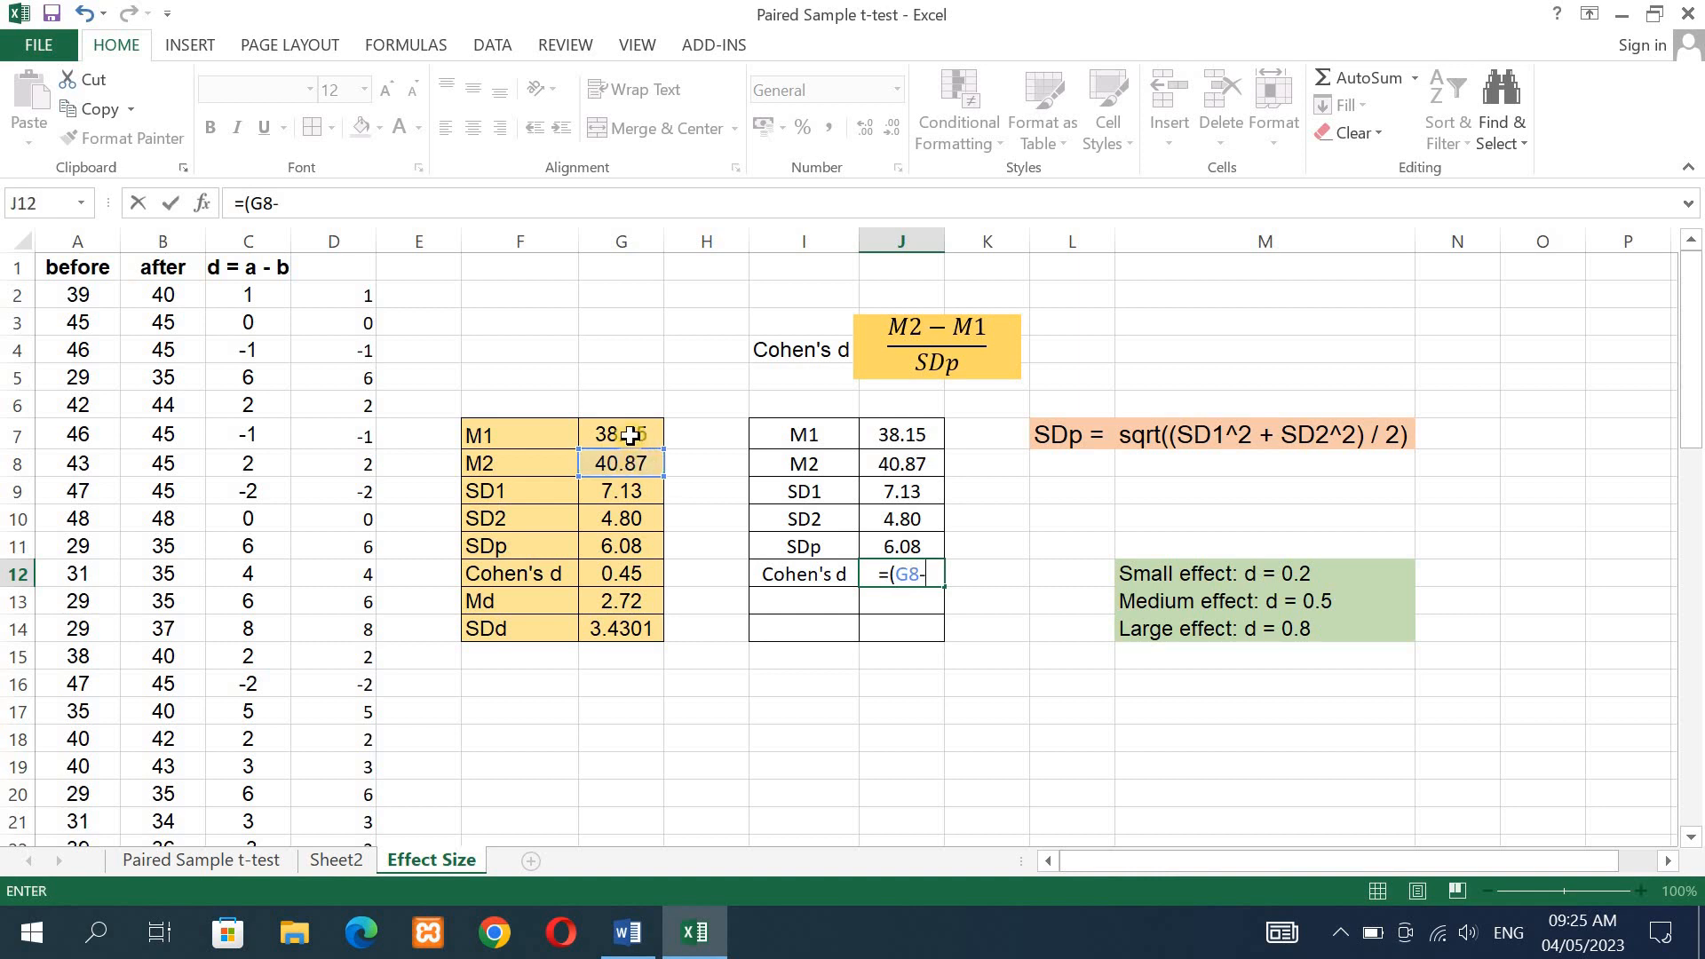
left_click(629, 435)
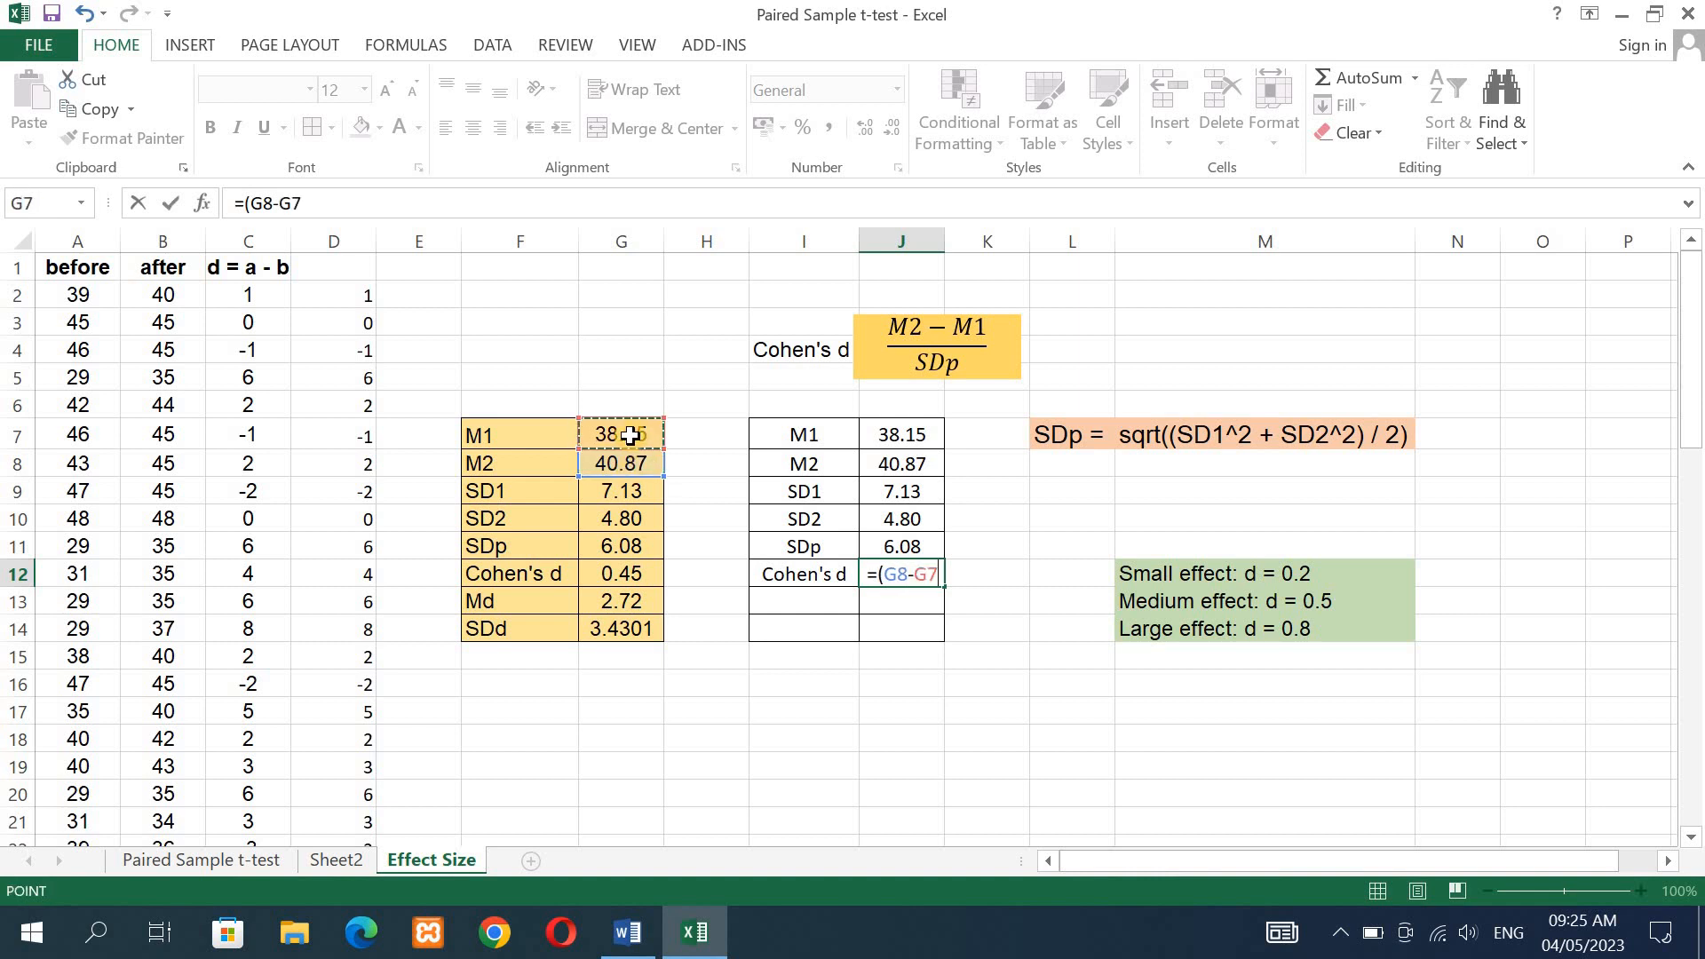
type(")")
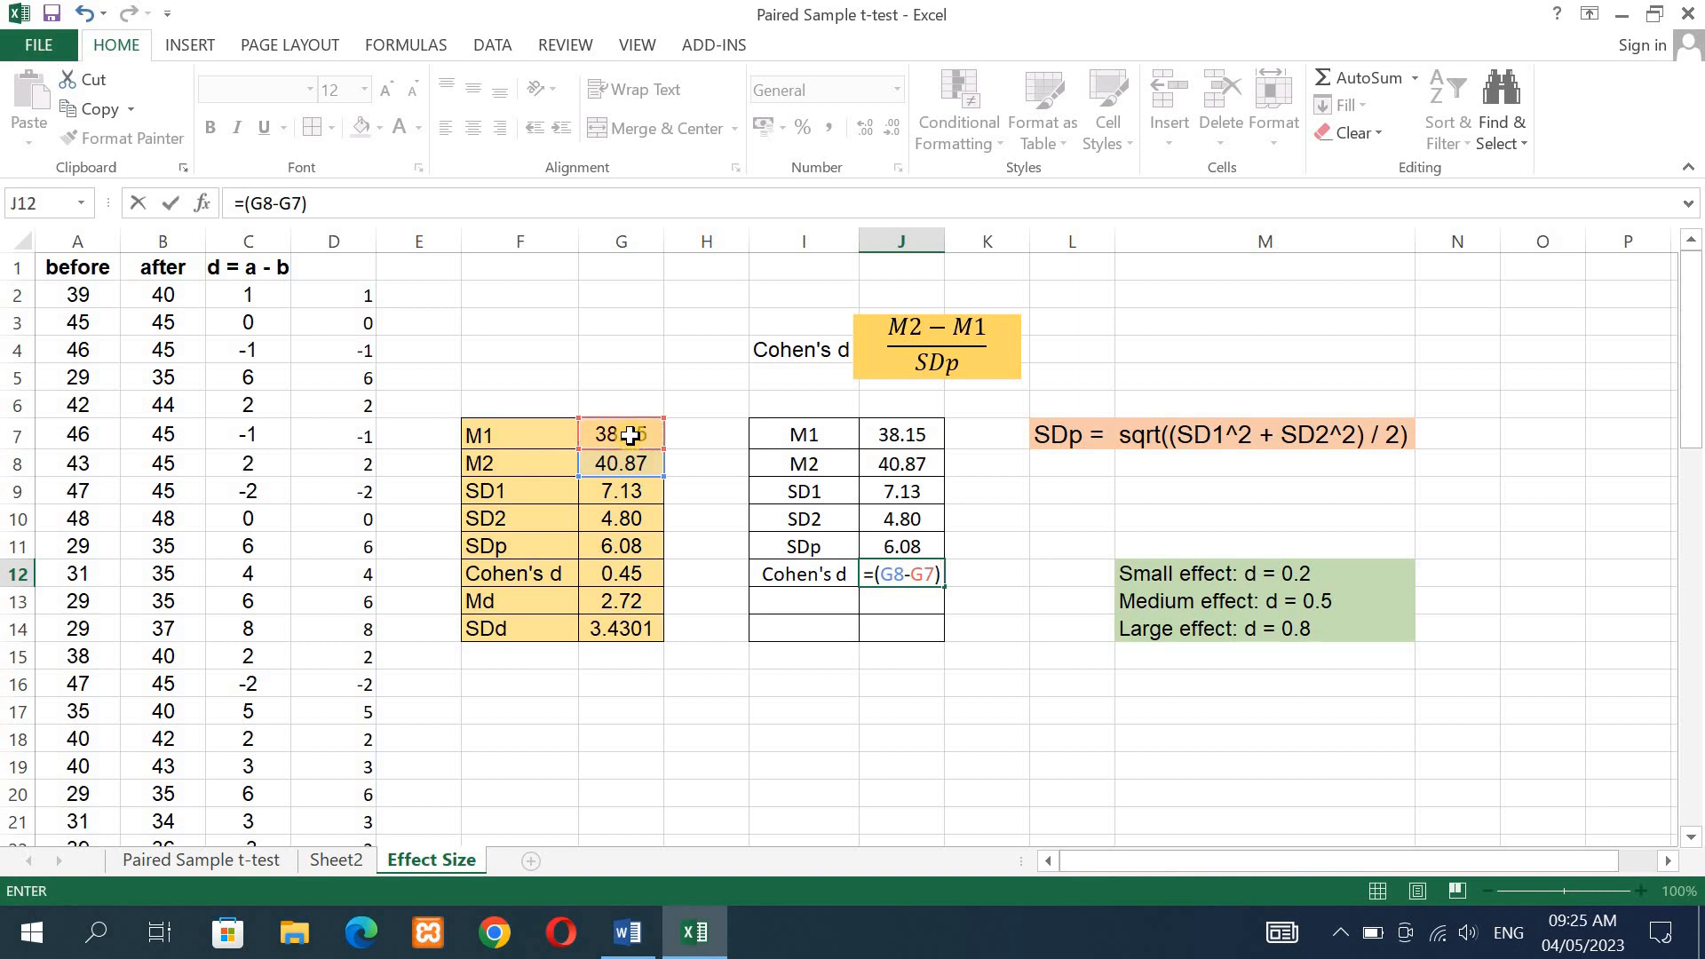
type("/")
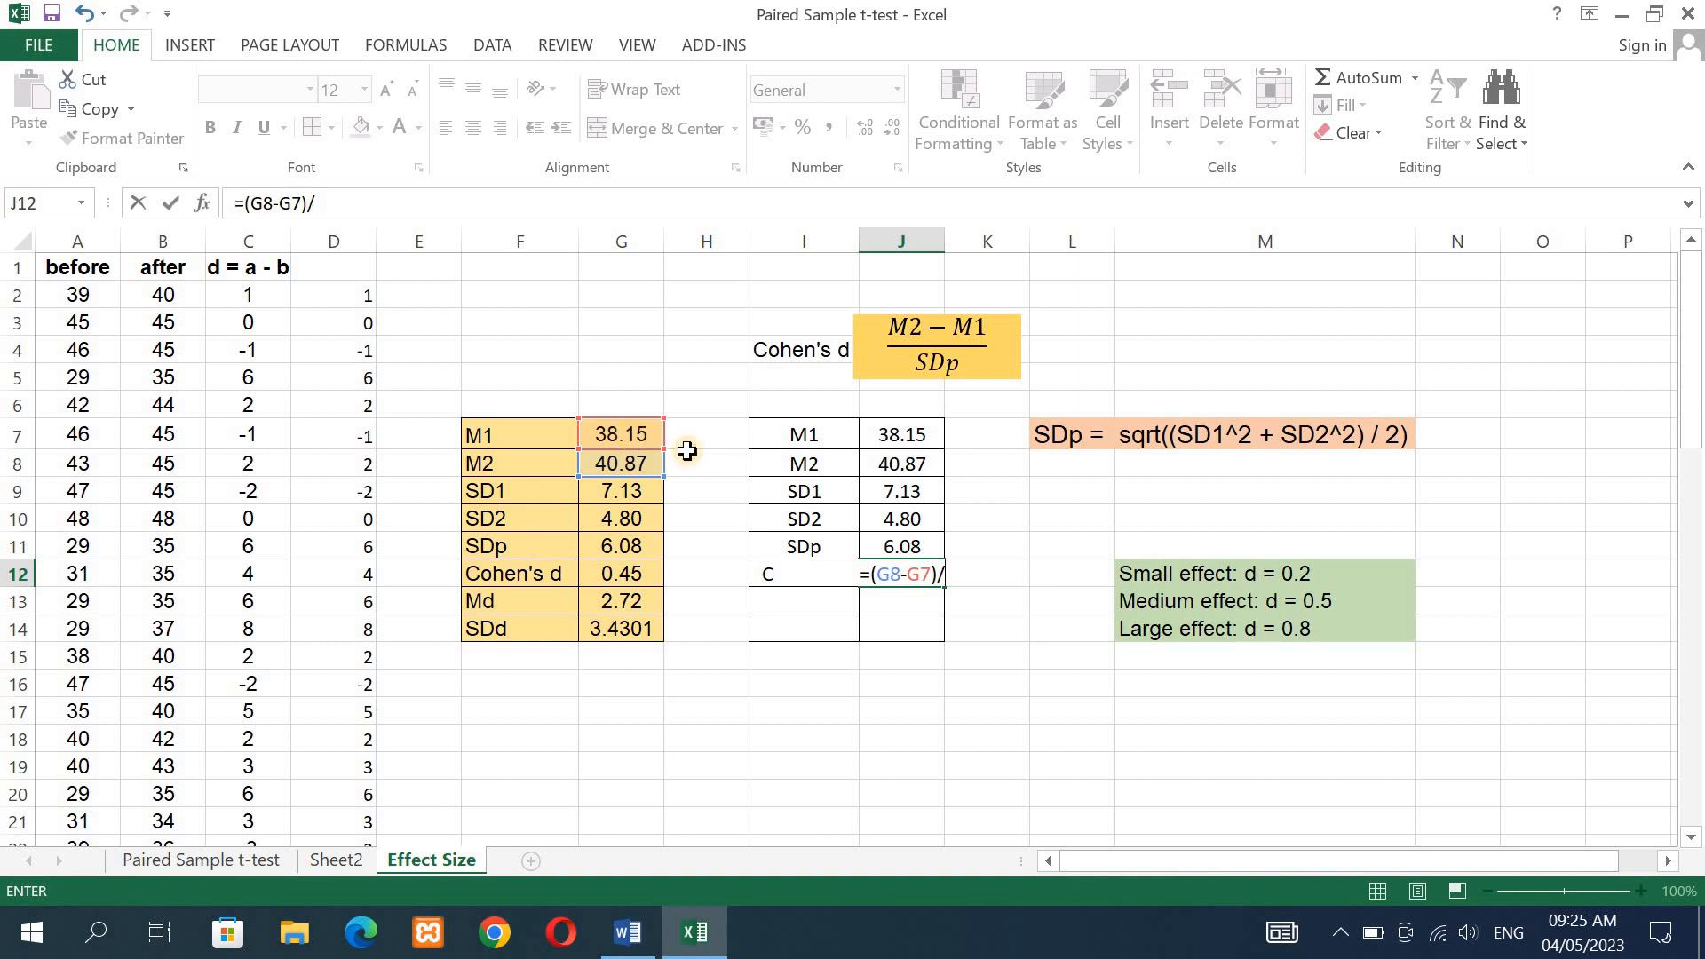
left_click(893, 547)
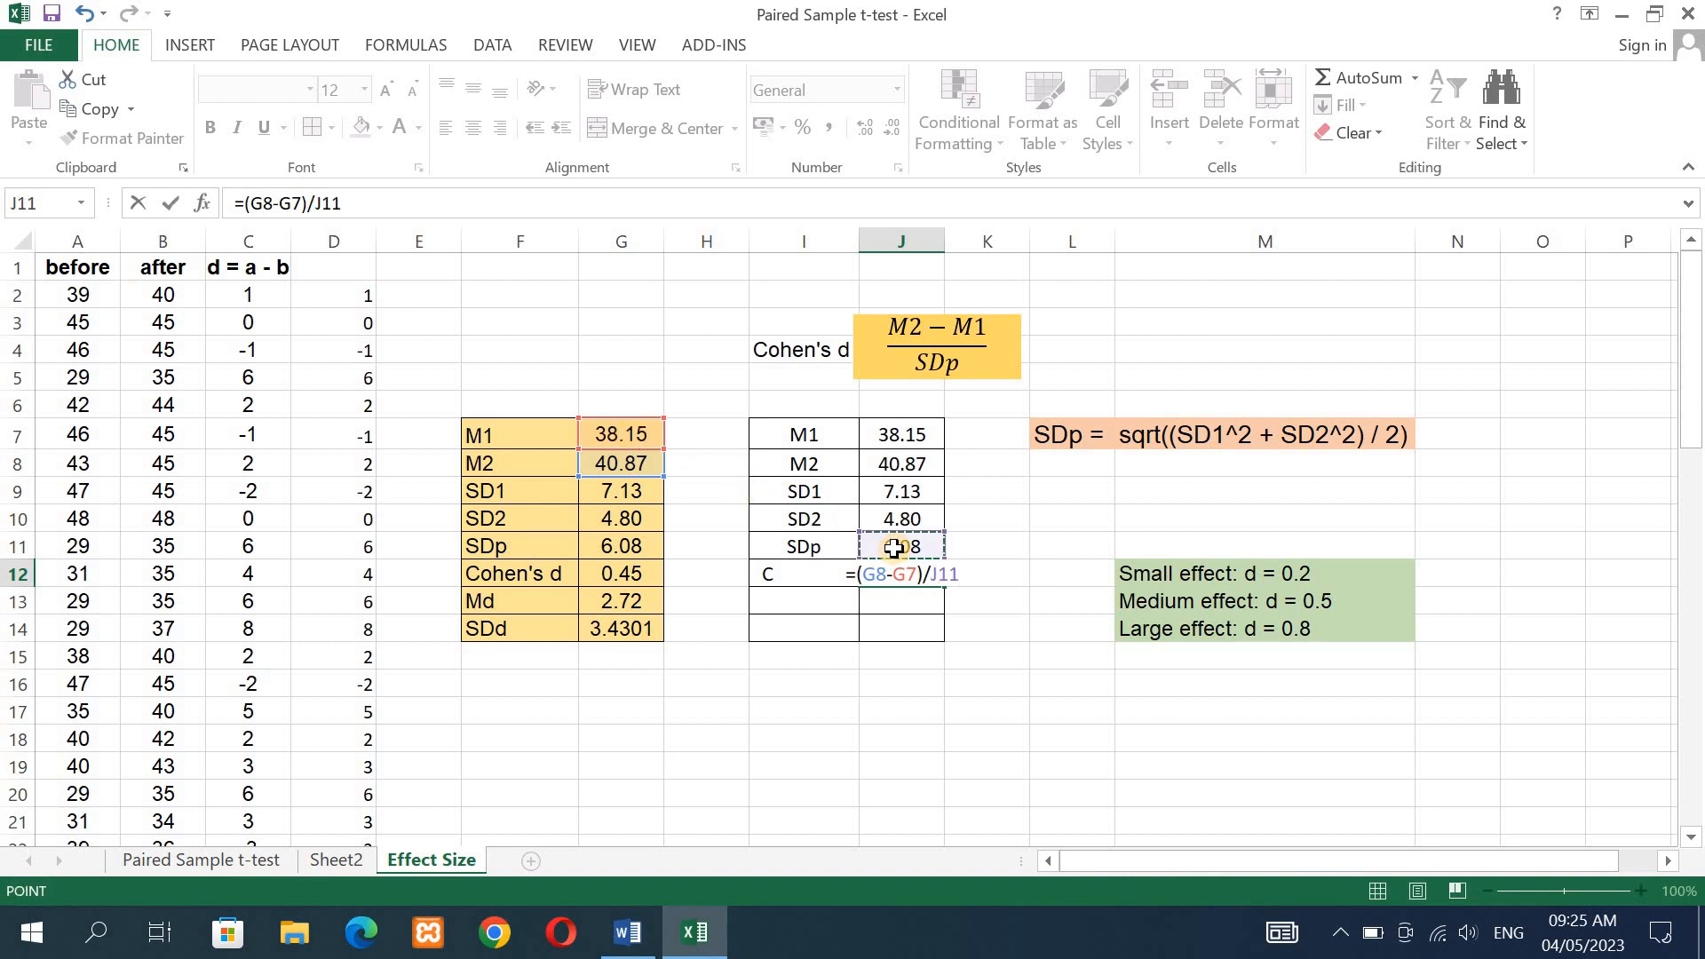
key("Return")
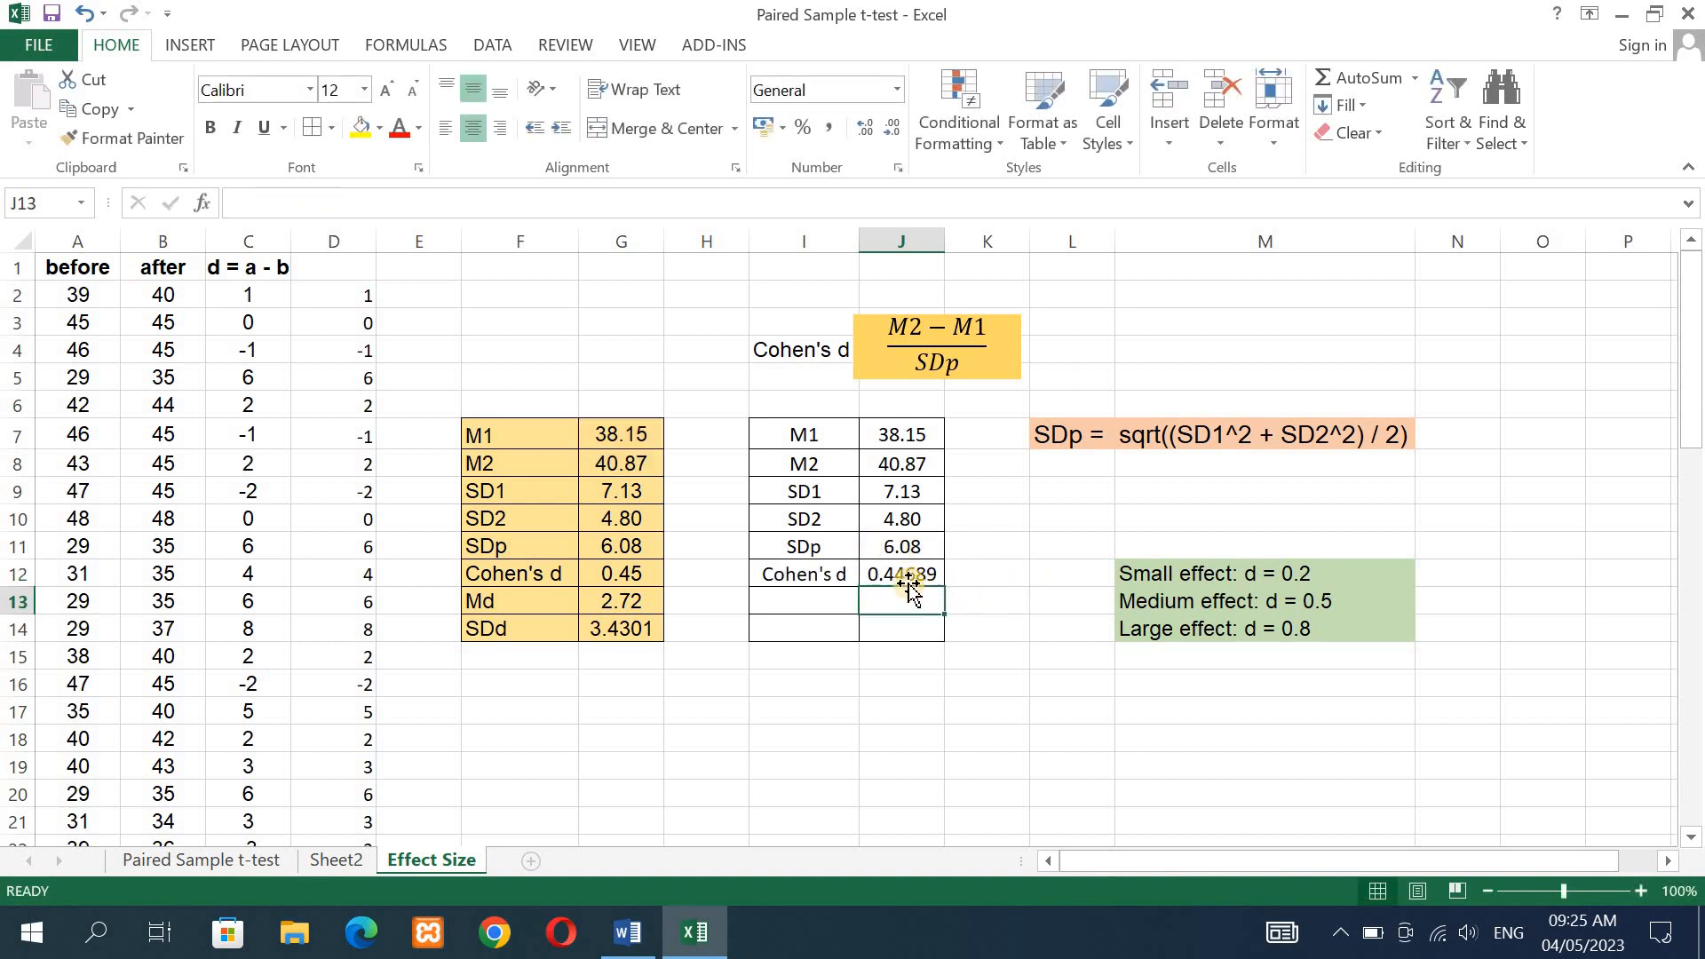
- Reduce the Cohen's d value in J12 to two decimal places
left_click(904, 578)
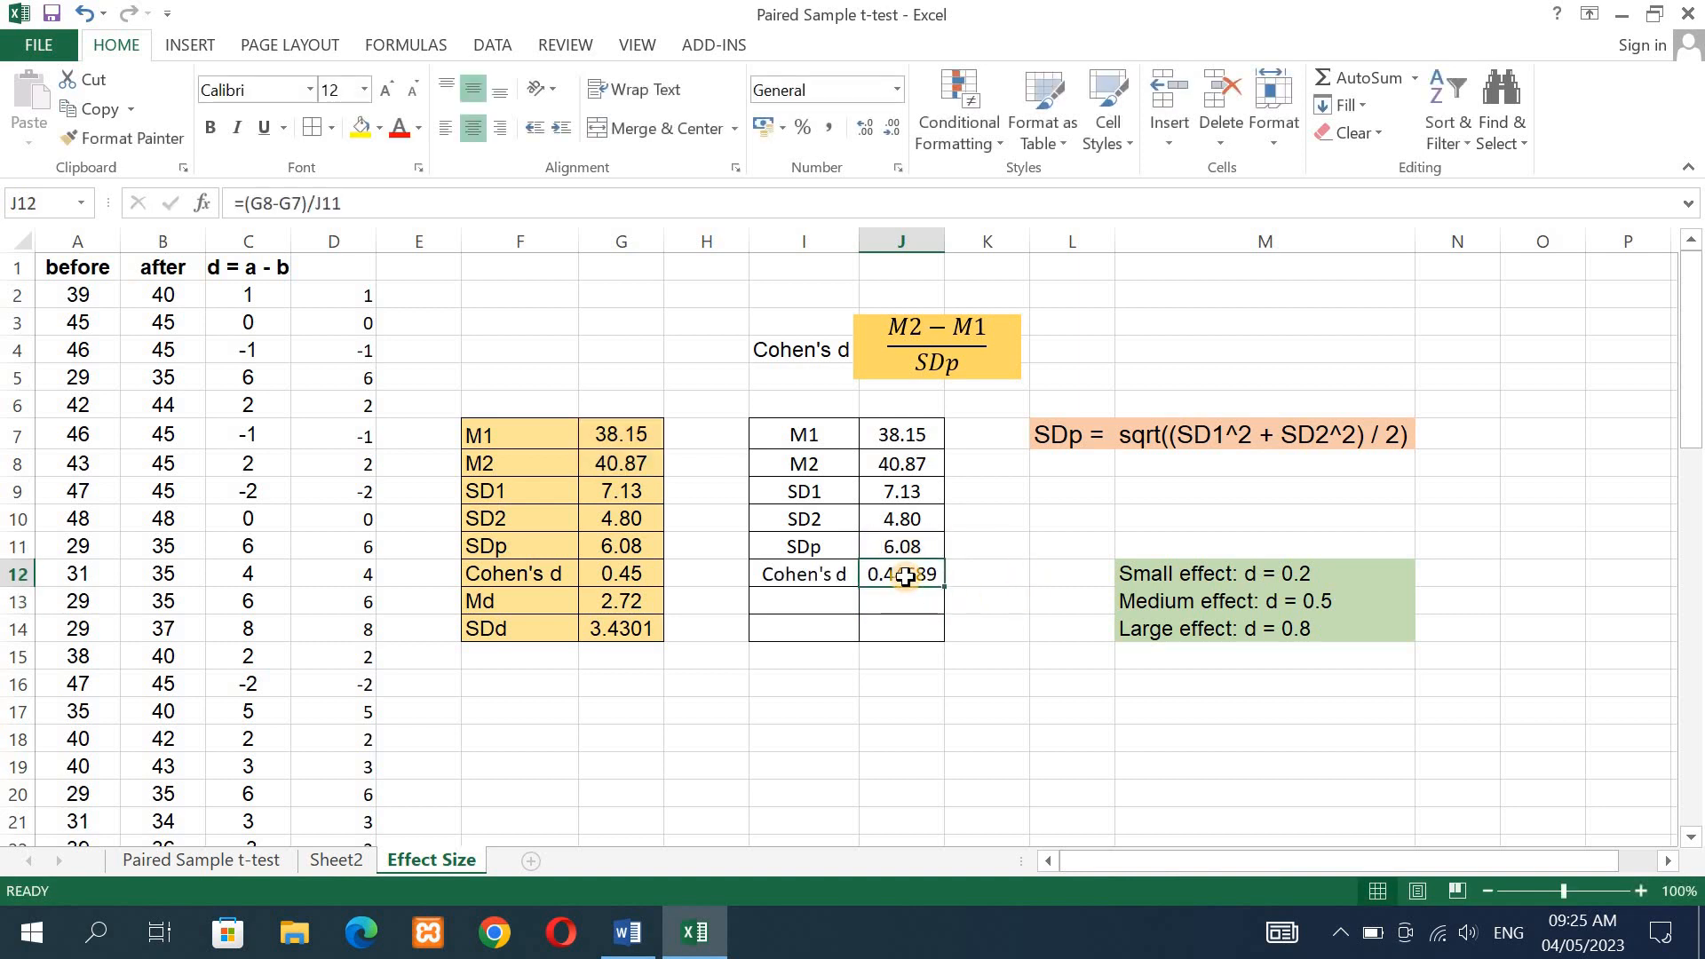
left_click(893, 128)
left_click(893, 127)
left_click(893, 128)
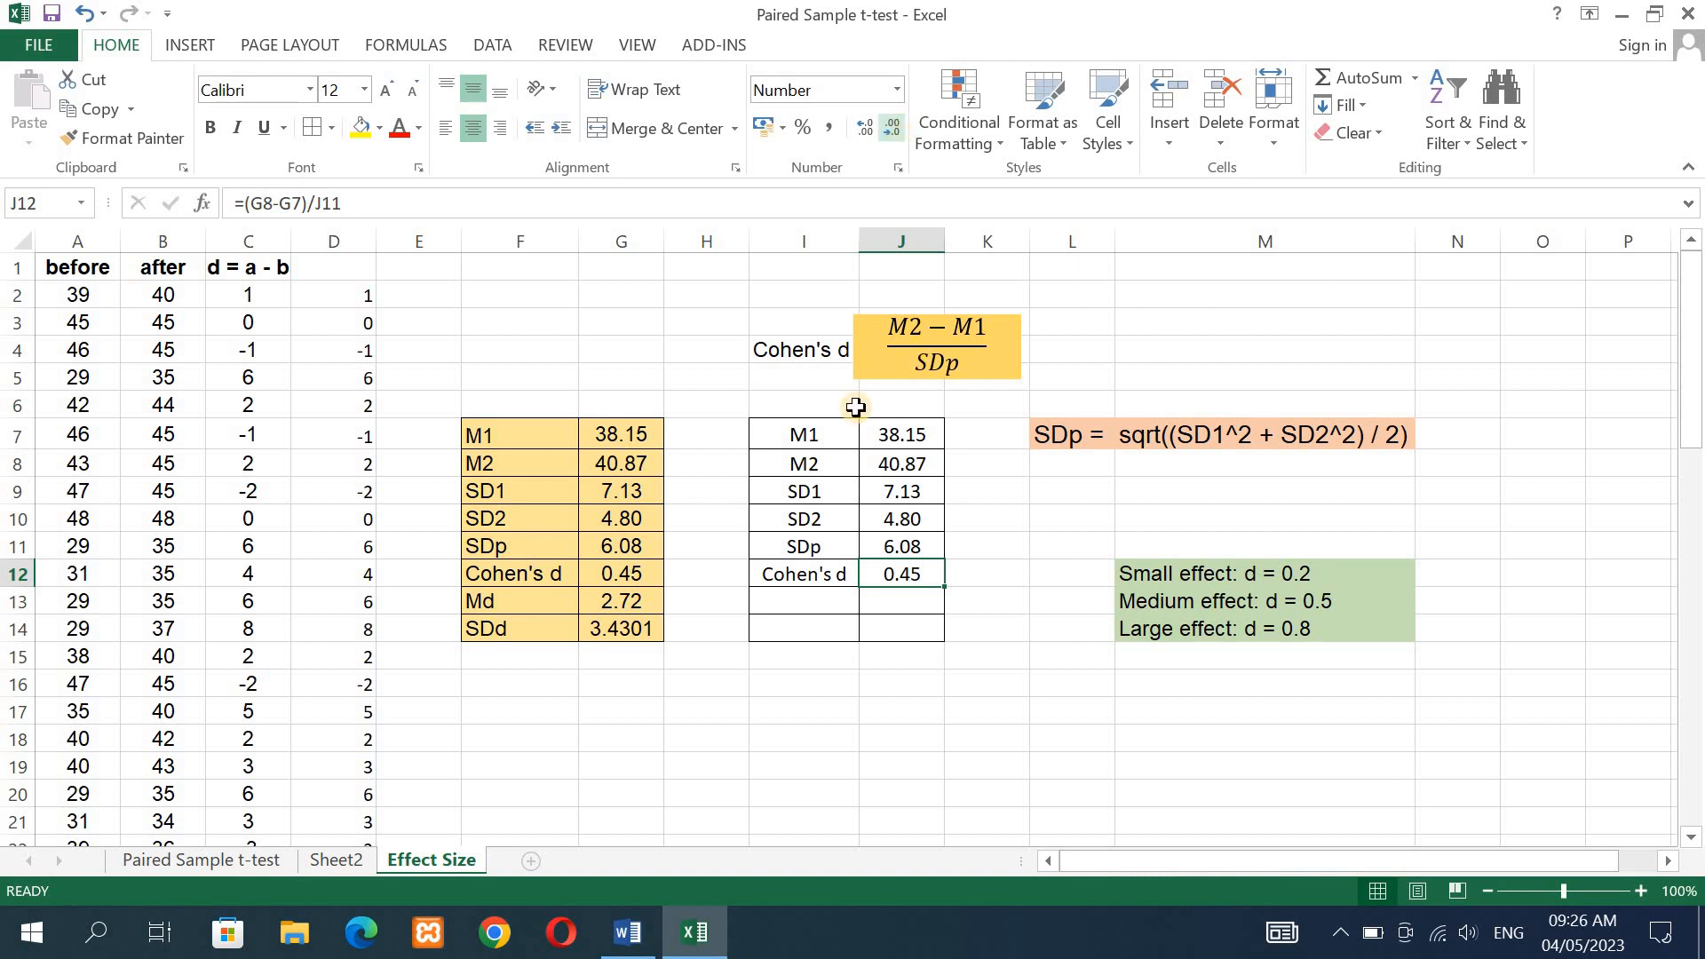
- Label I13 as Md and enter =AVERAGE(C2:C61) in J13 to compute the mean of the differences
left_click(786, 597)
type("Md")
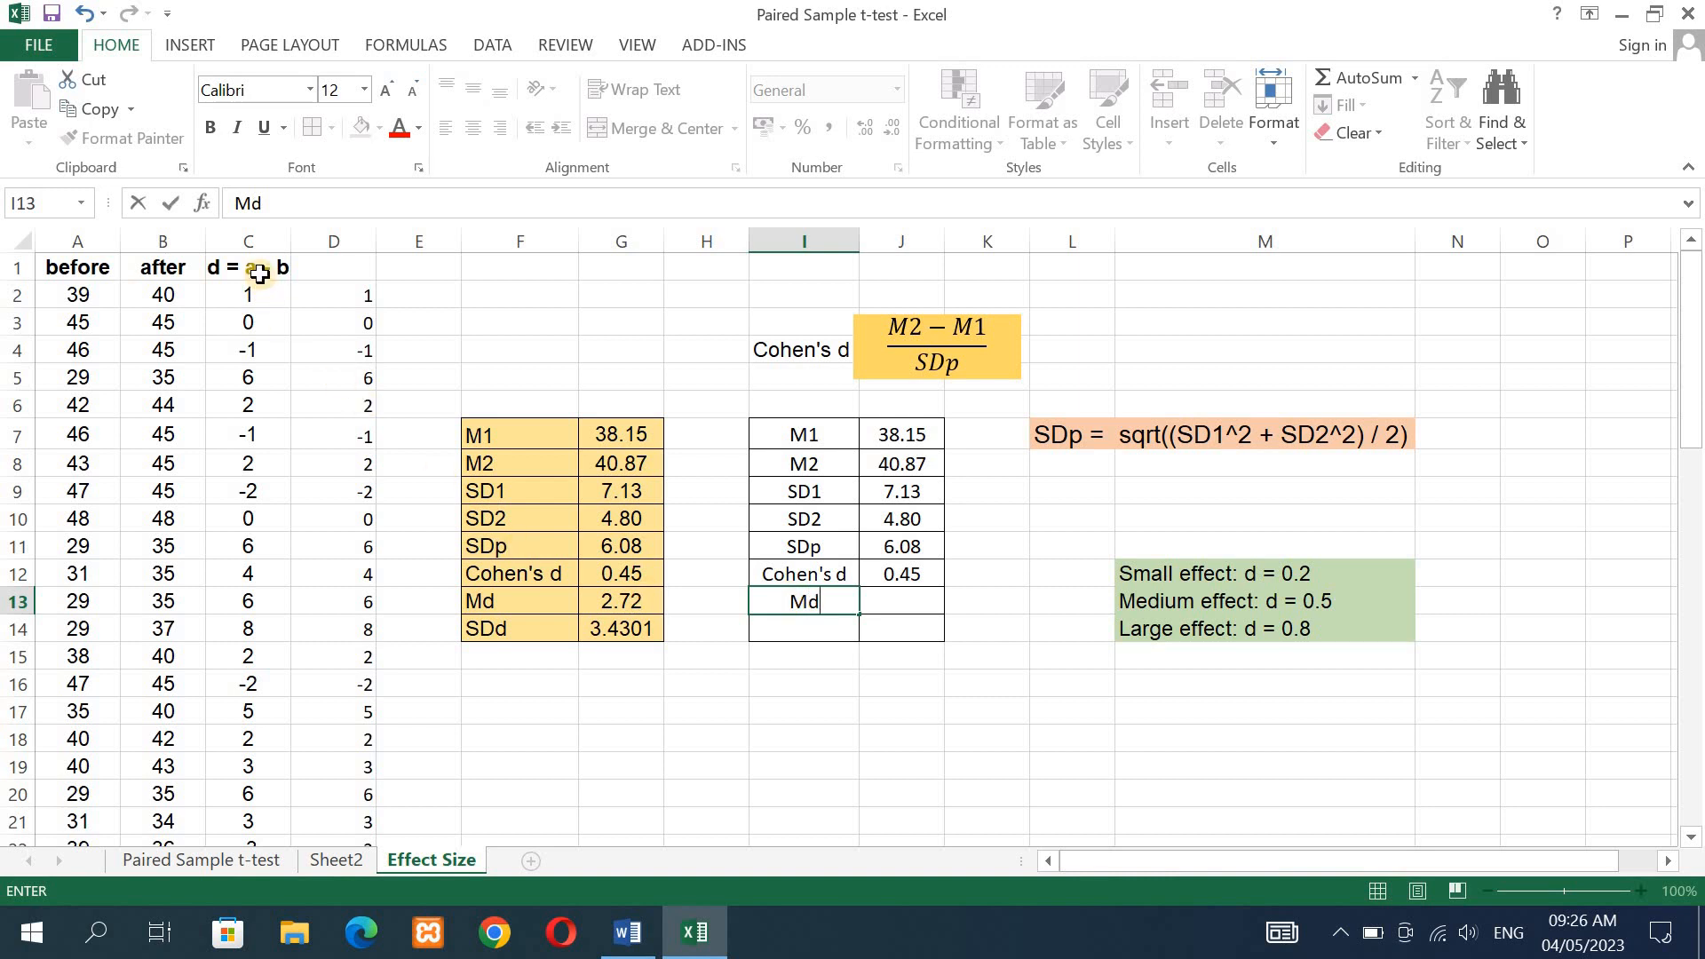
left_click(889, 601)
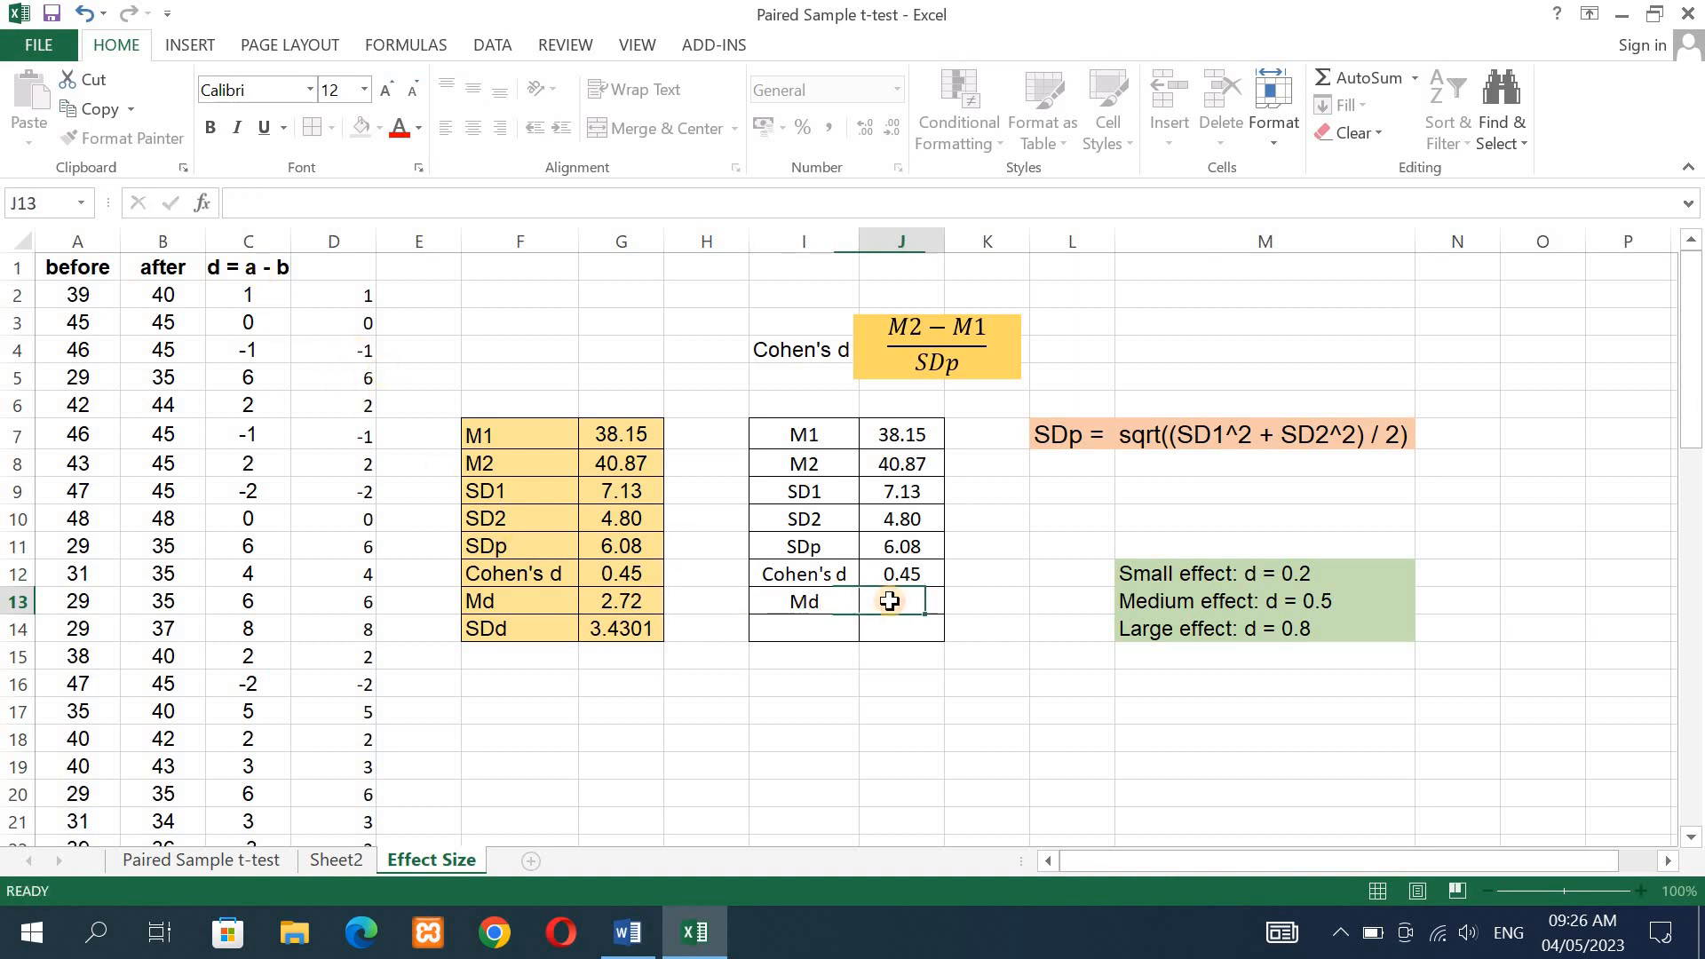
type("=")
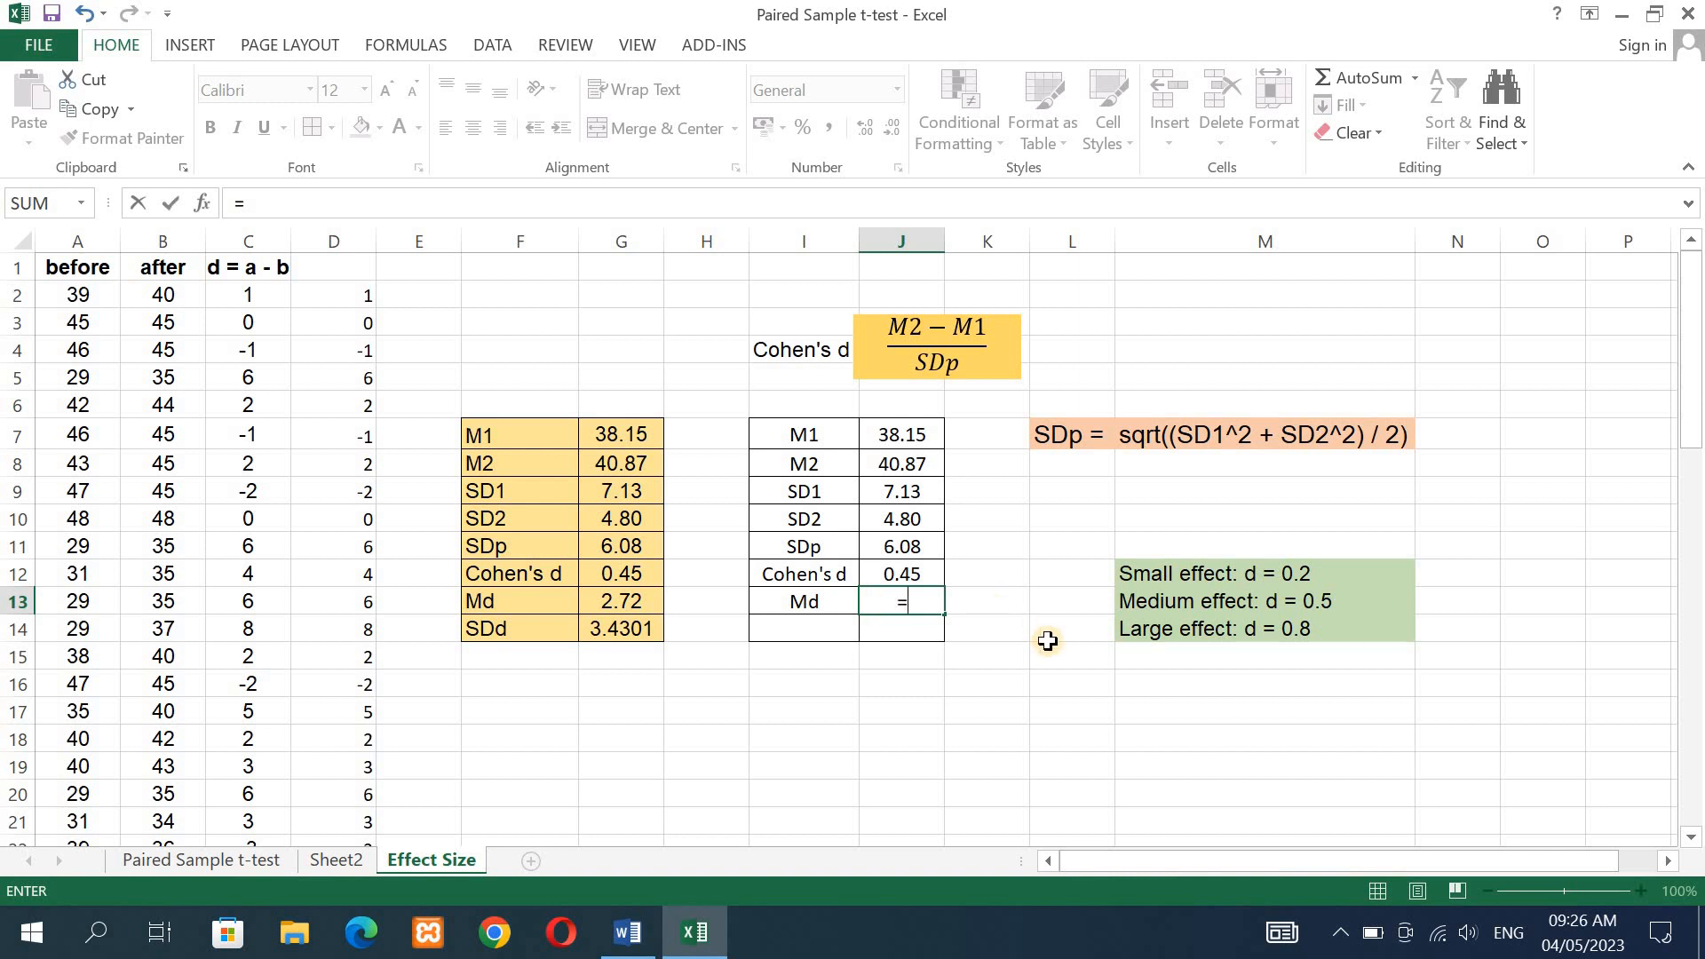
type("av")
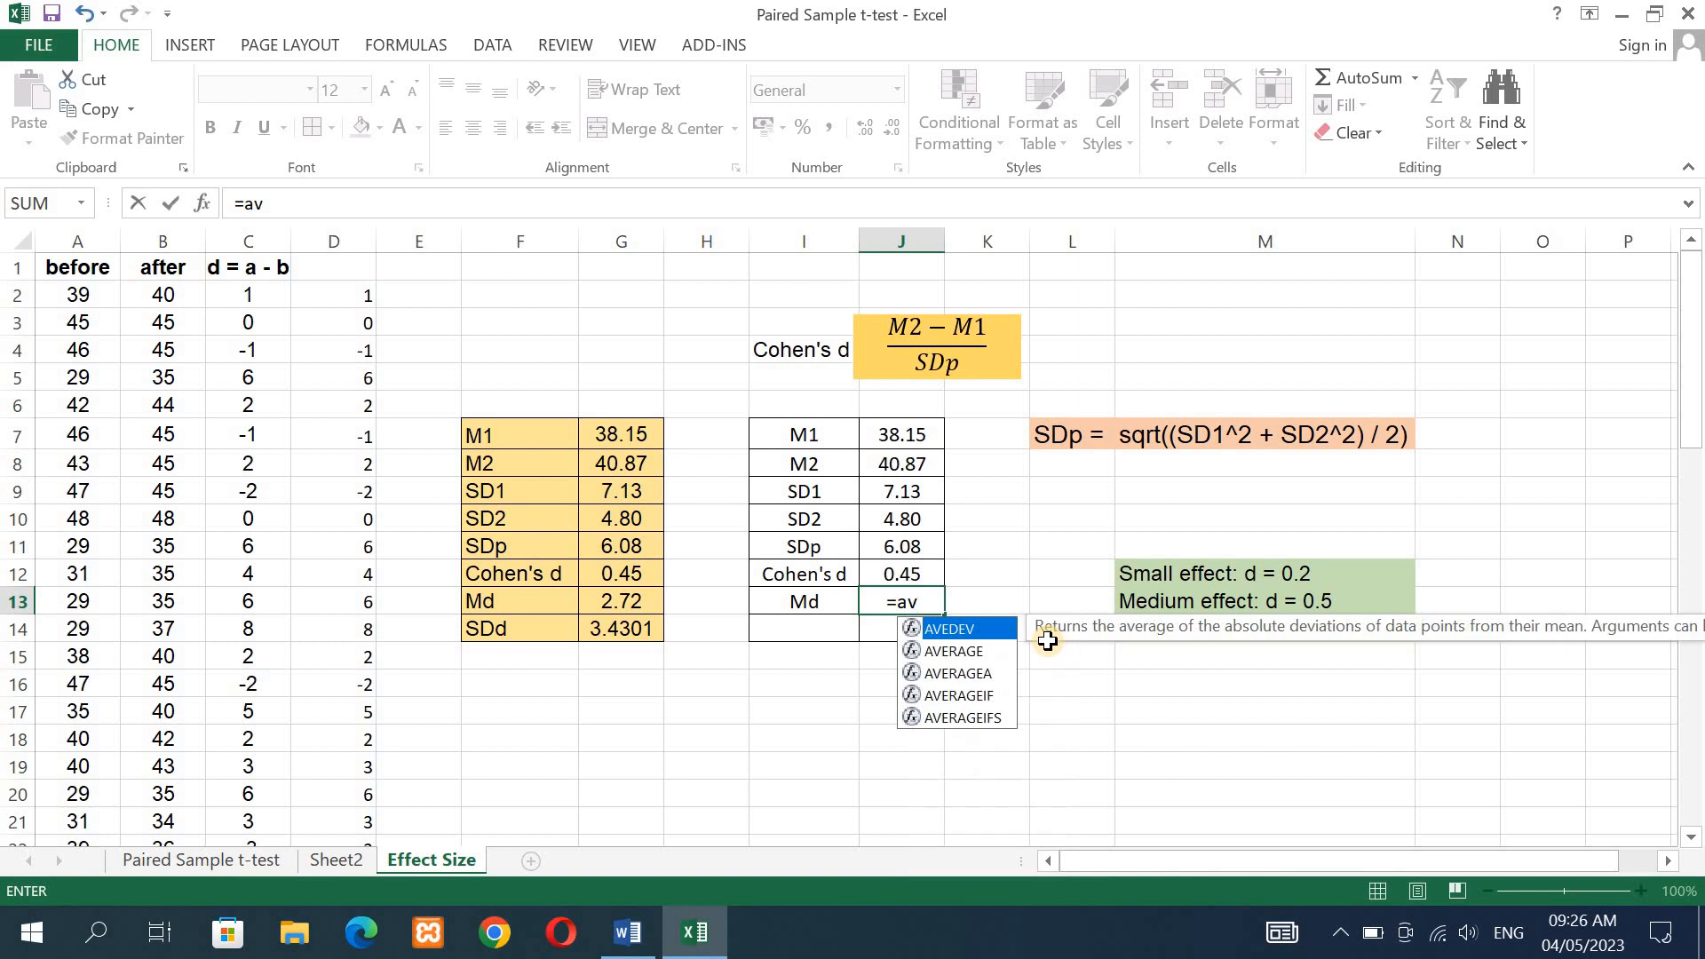
left_click(952, 653)
double_click(953, 653)
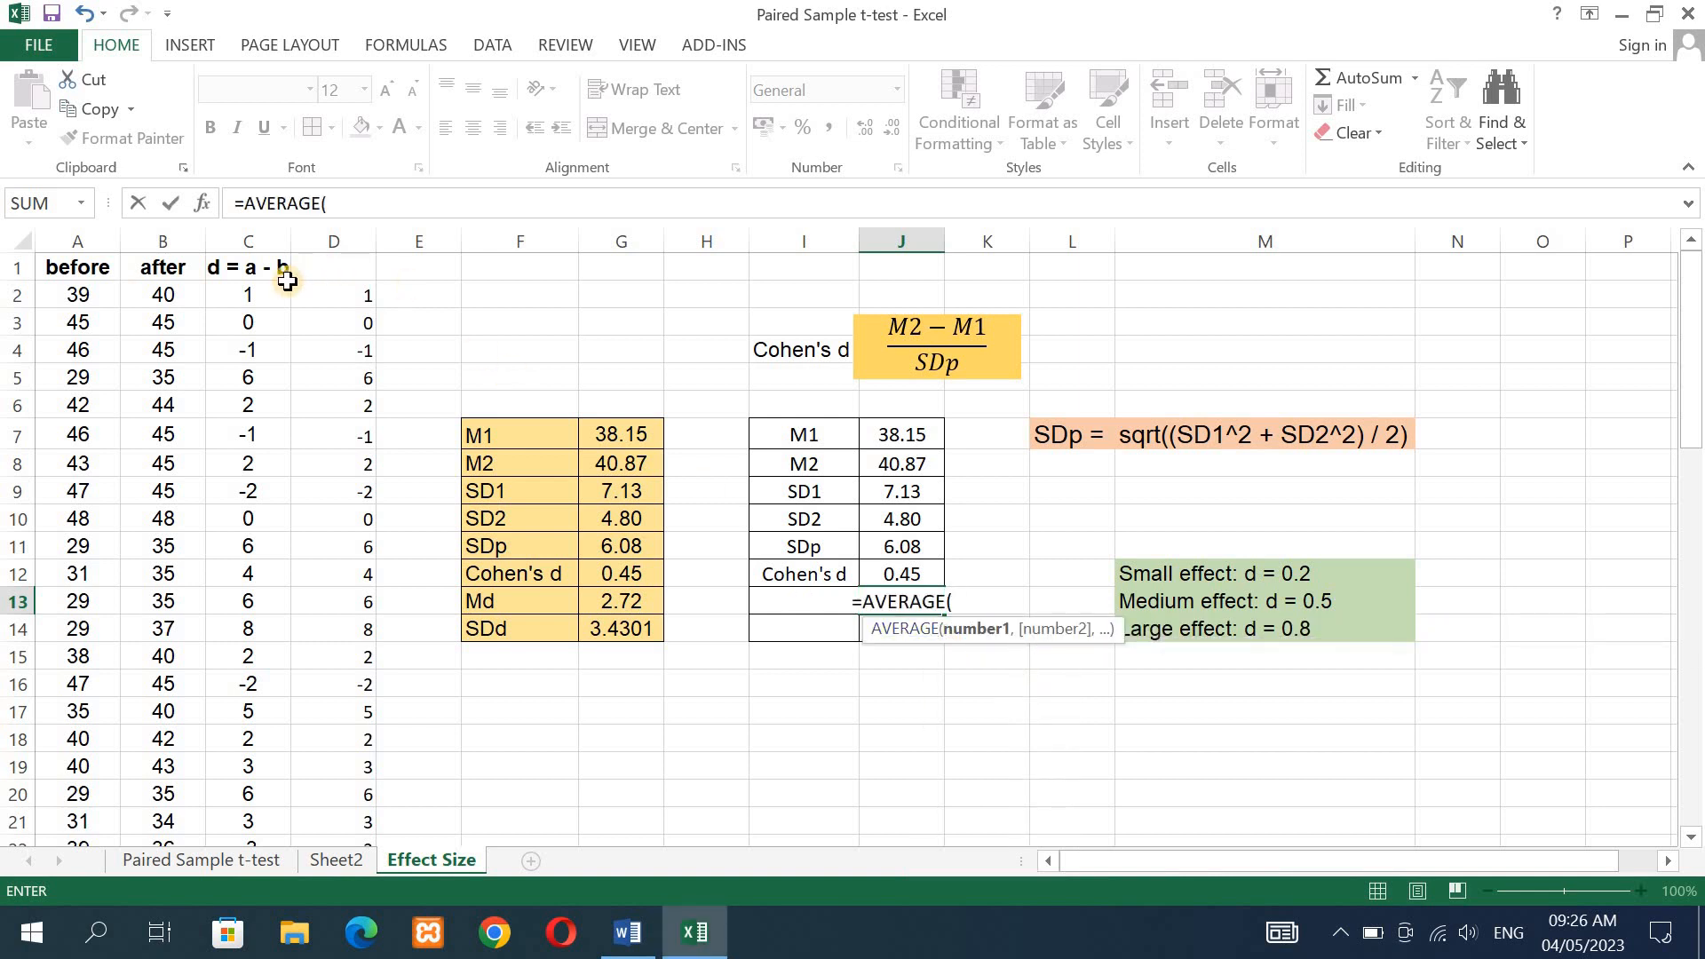
left_click_drag(255, 293, 251, 755)
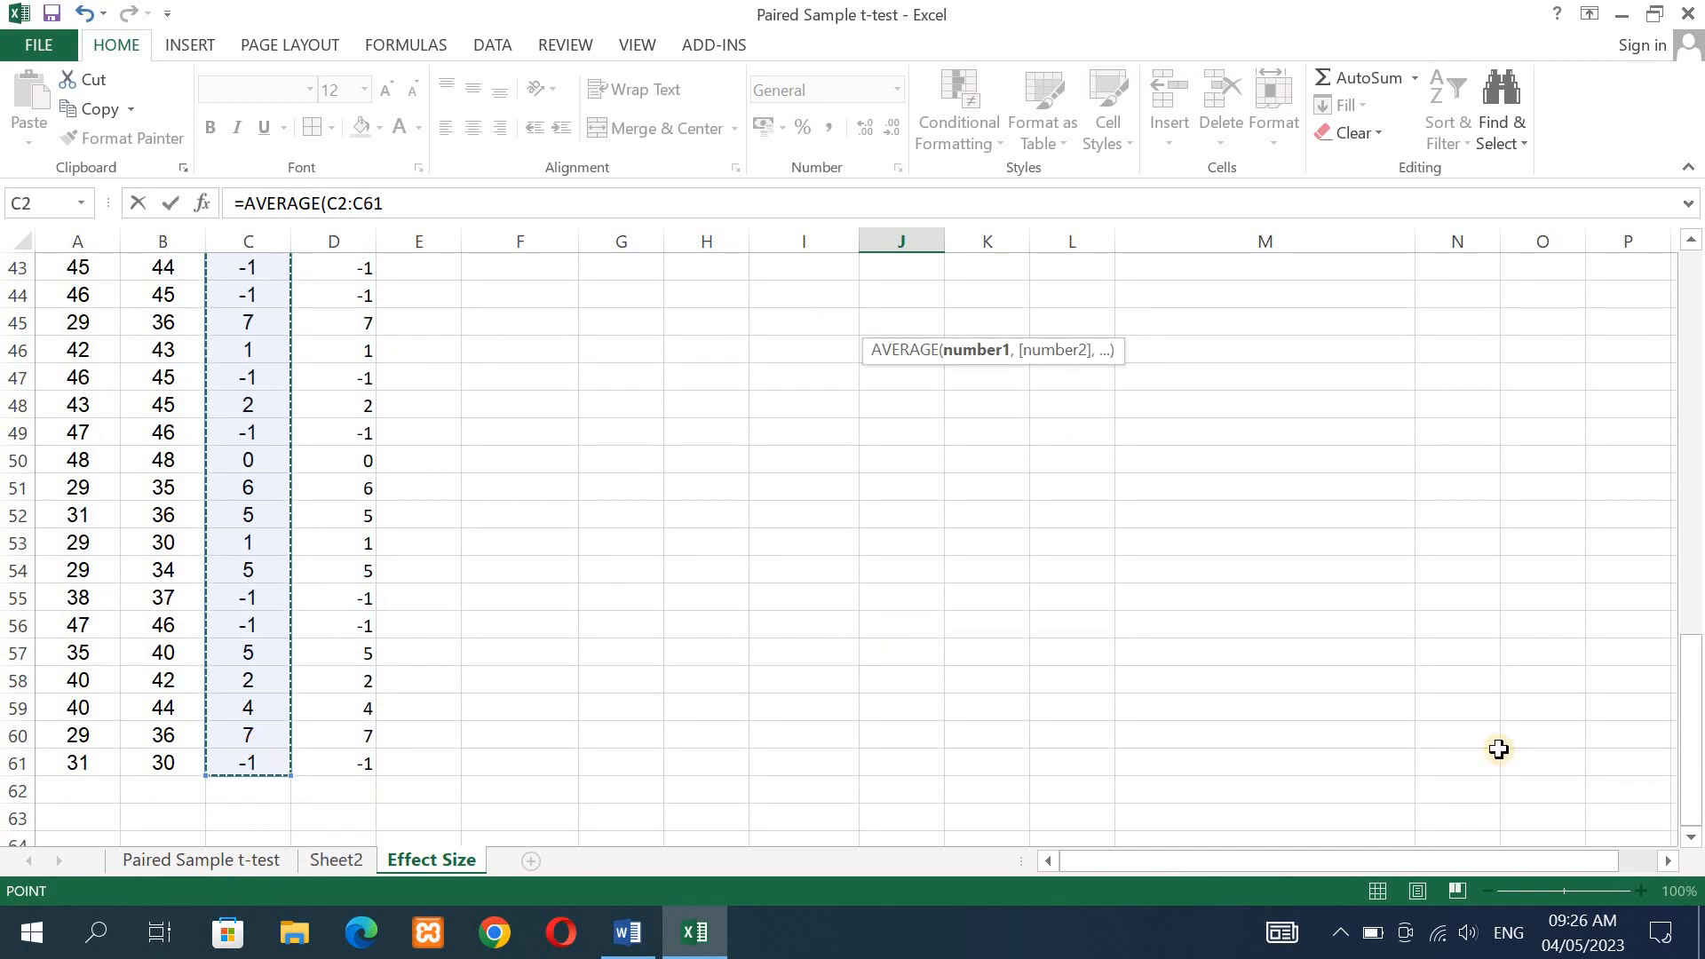
left_click_drag(1689, 684, 1687, 293)
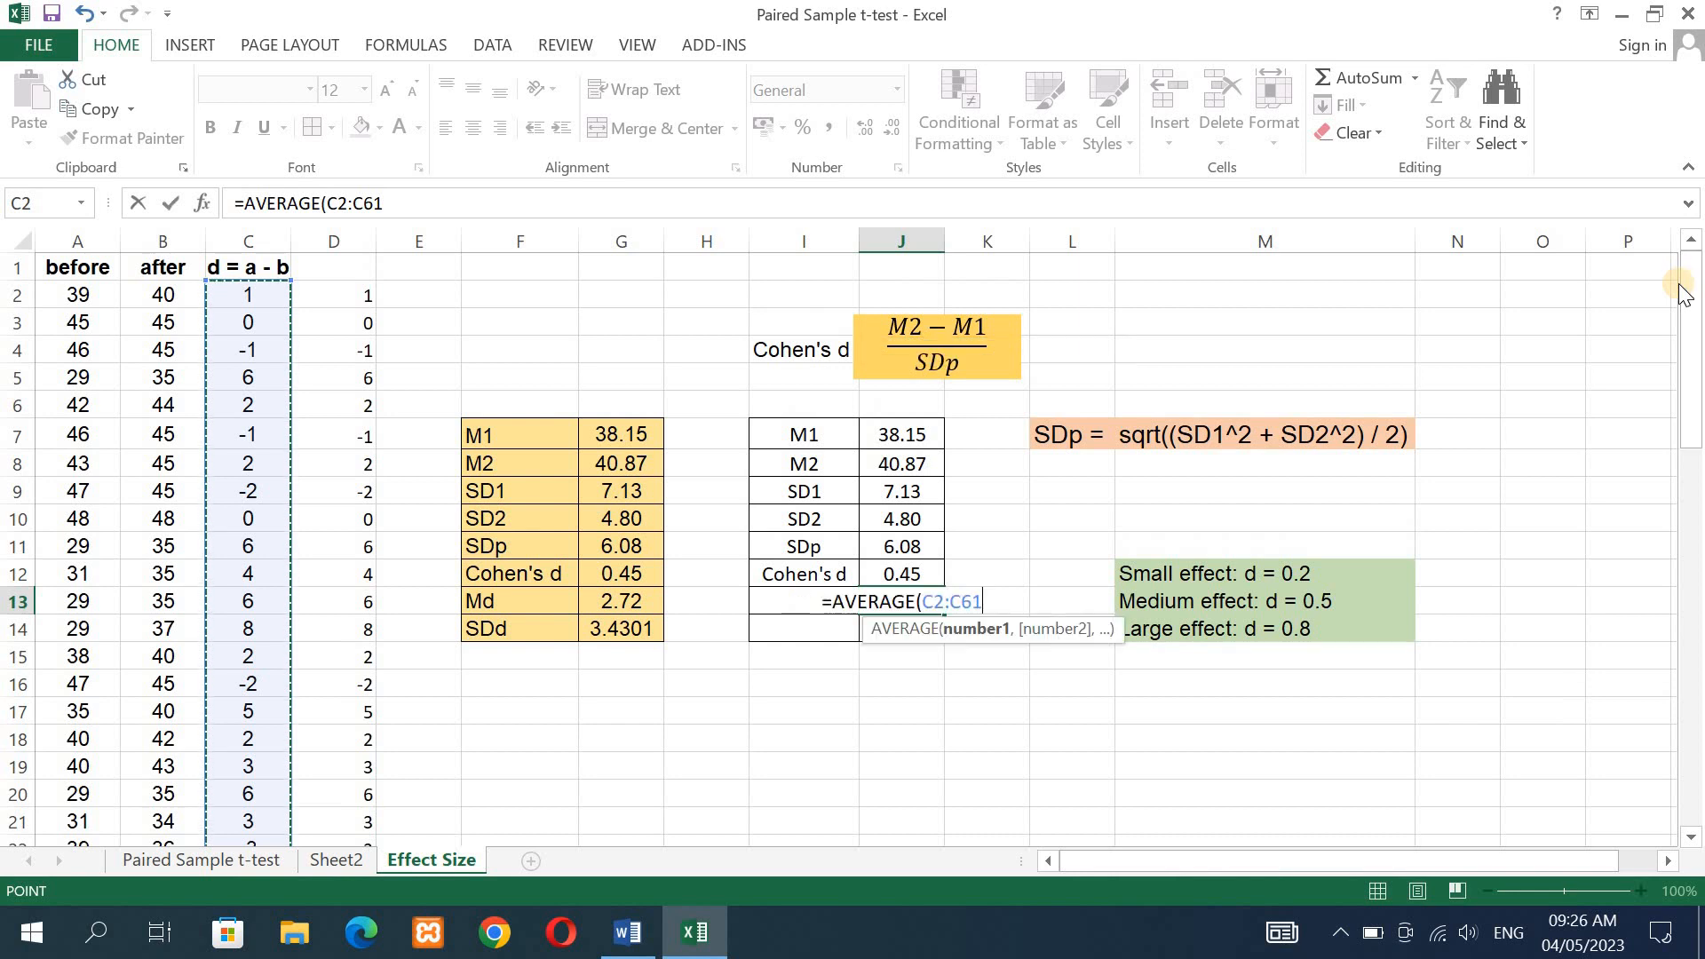
type(")")
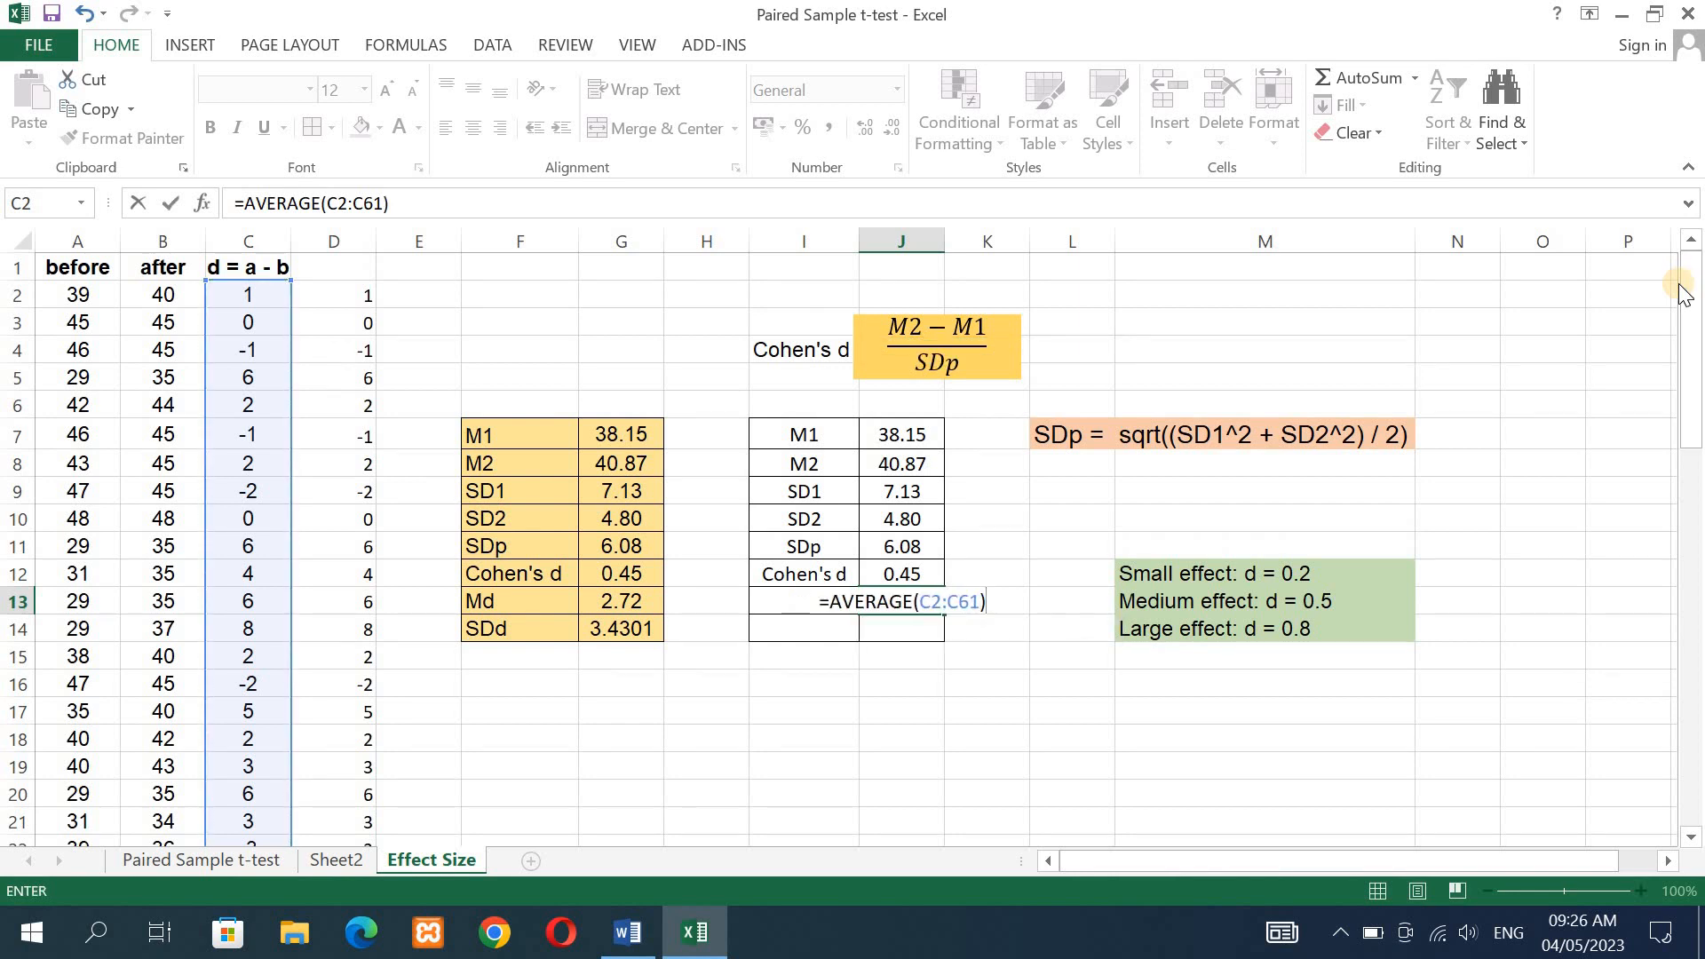
key("Return")
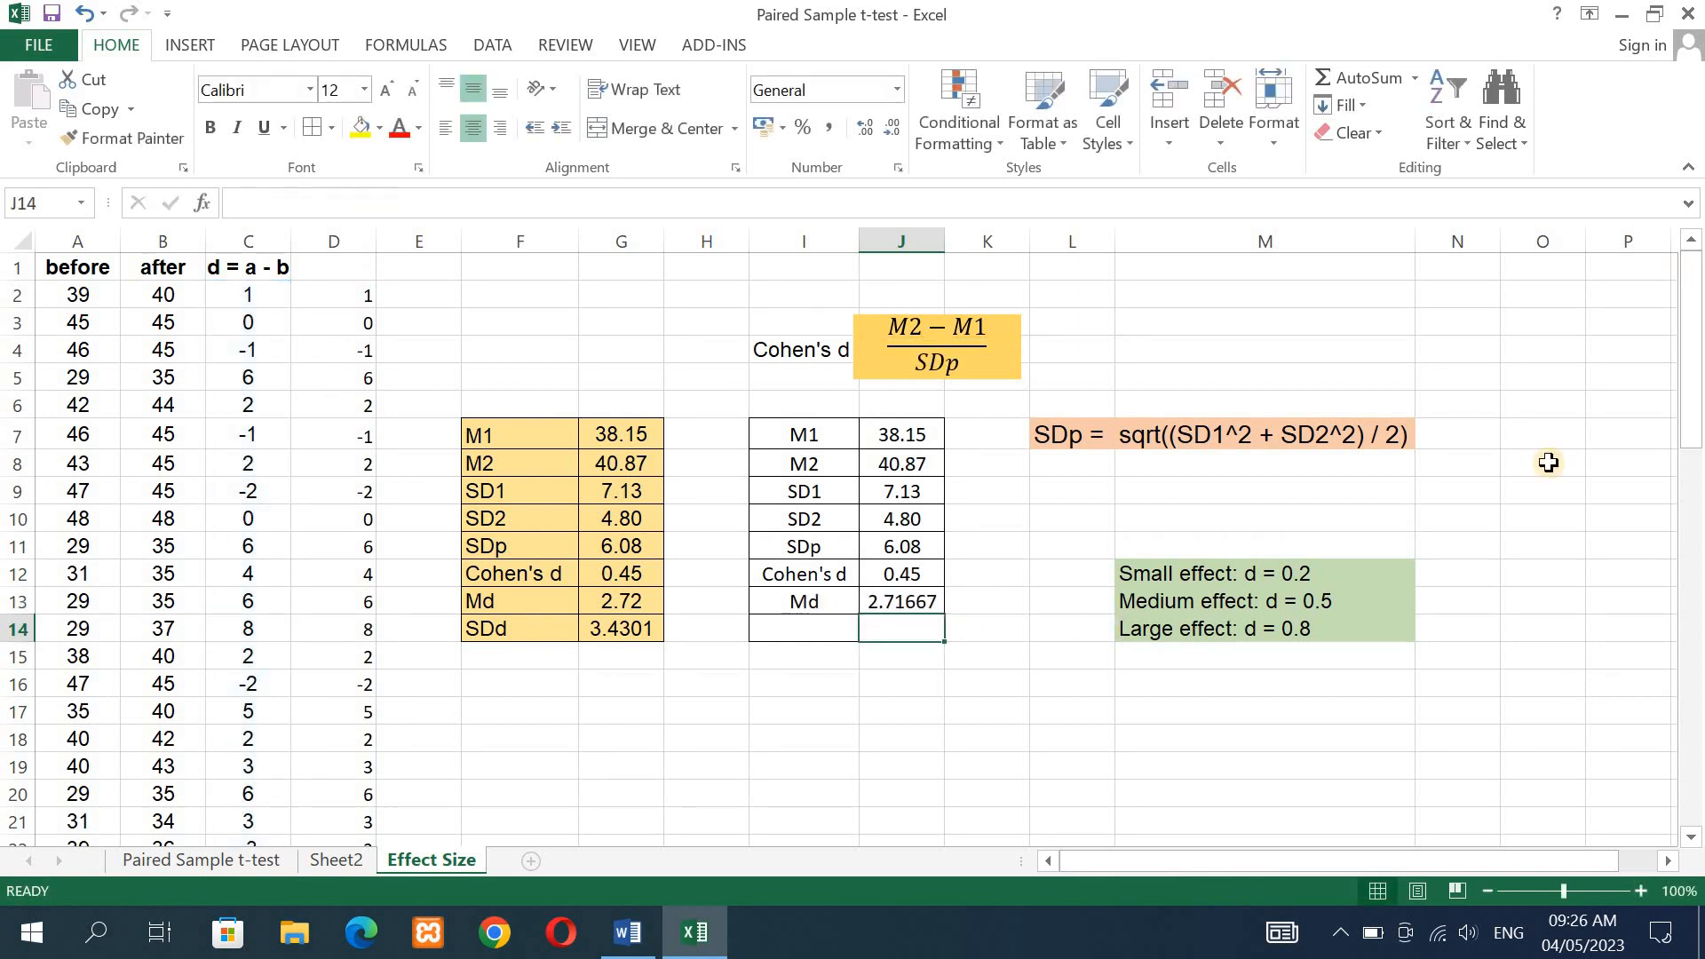
- Reduce the Md value in J13 to two decimal places
left_click(916, 602)
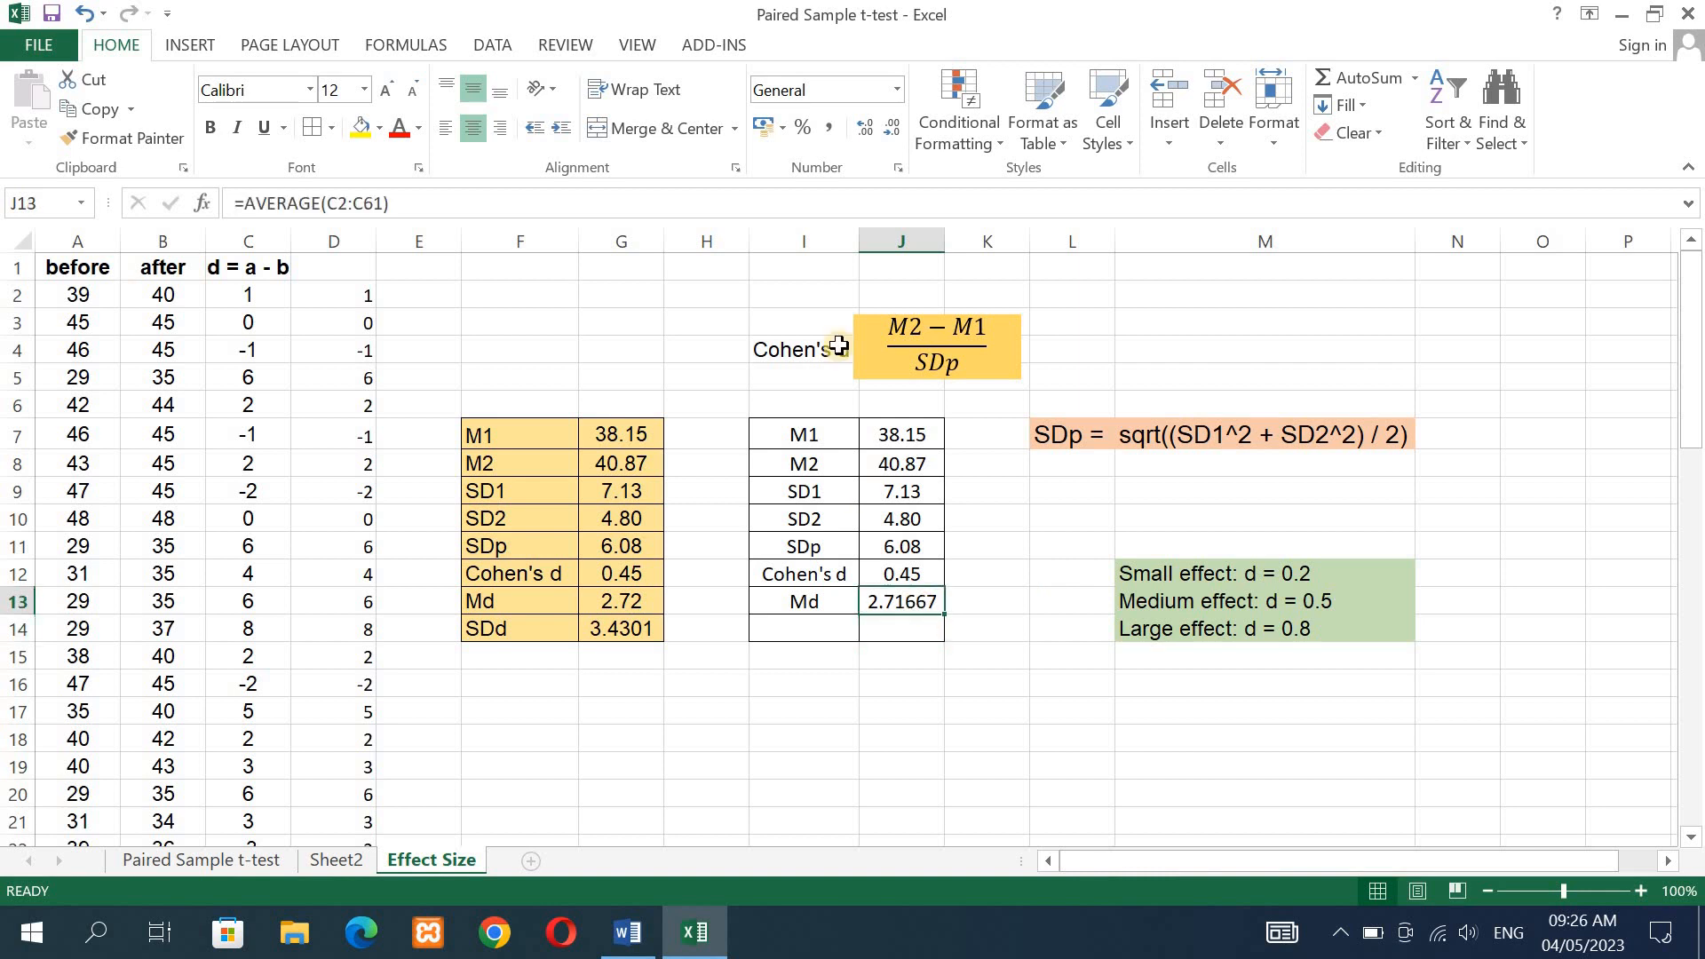
left_click(891, 133)
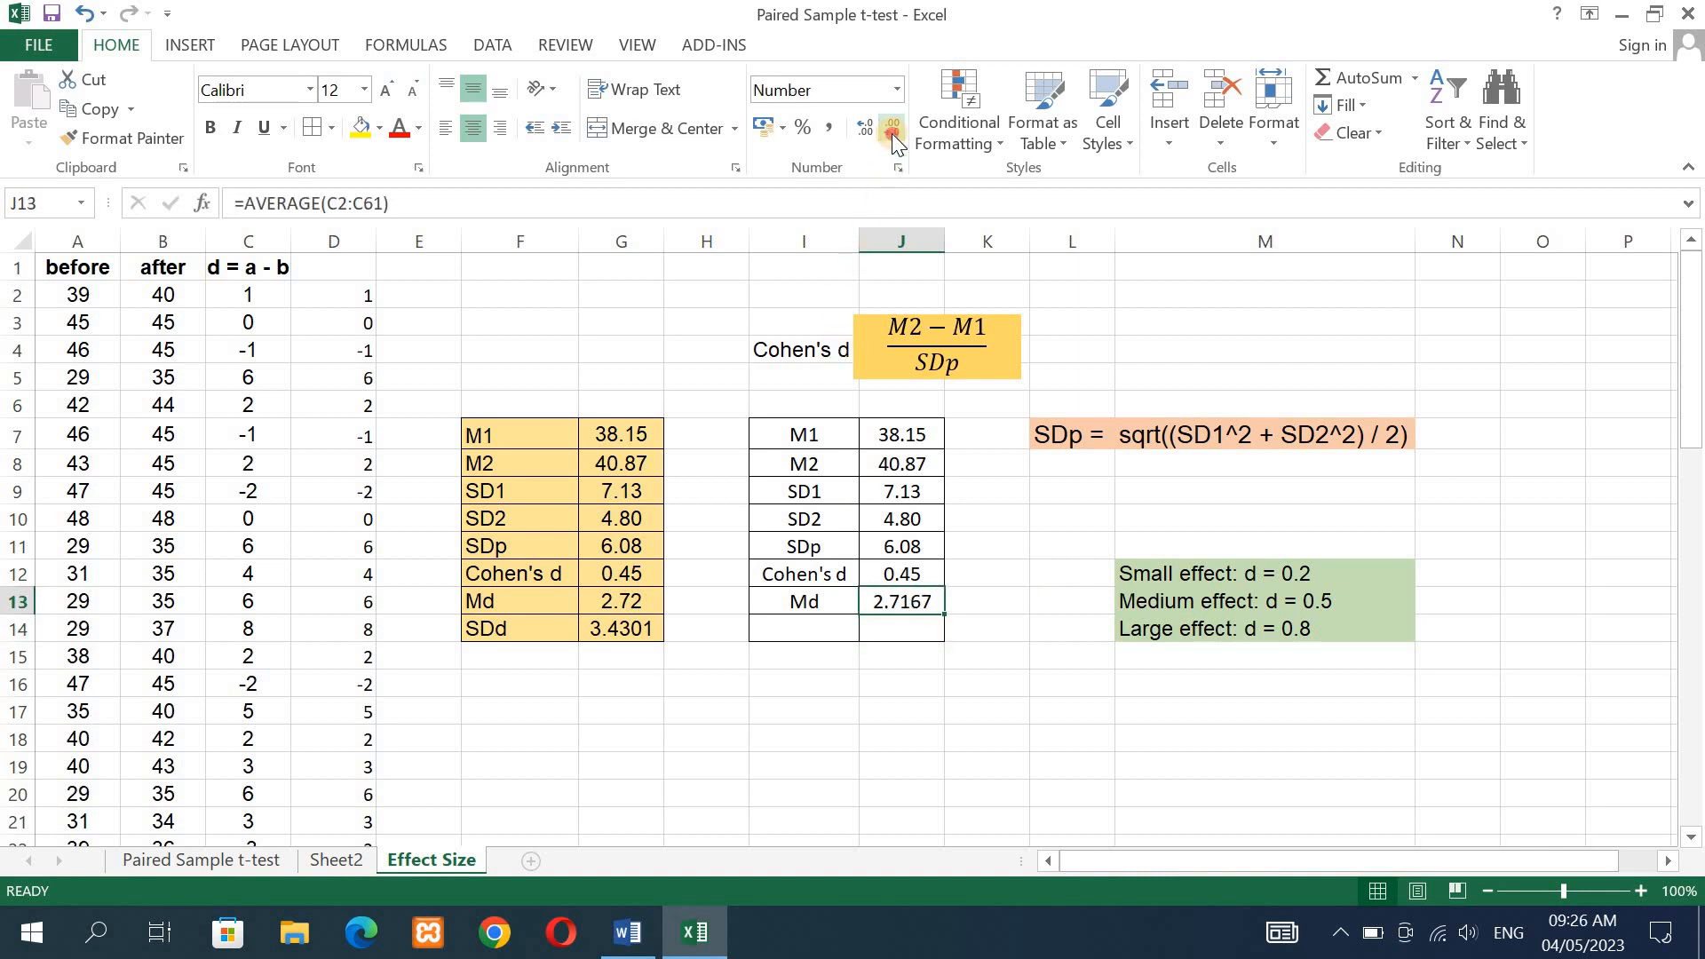
left_click(892, 133)
left_click(892, 133)
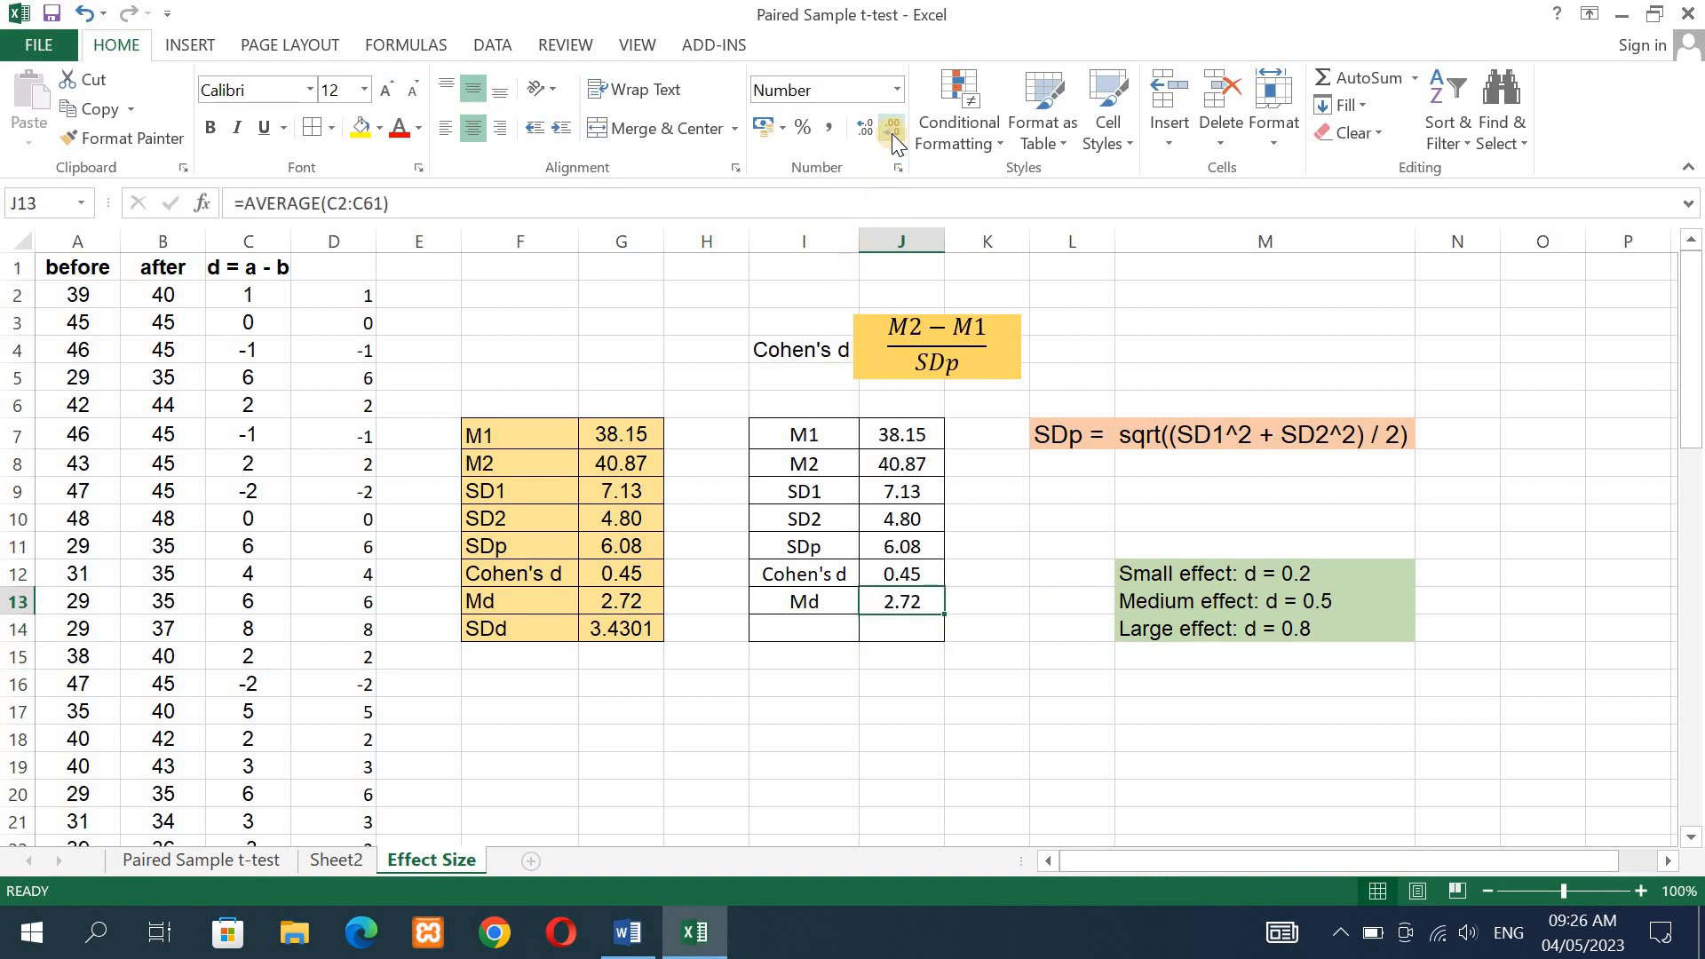
- Label I14 as SDd and enter =STDEV.S(C2:C61) in J14 to compute the standard deviation of the differences
left_click(814, 627)
type("SD")
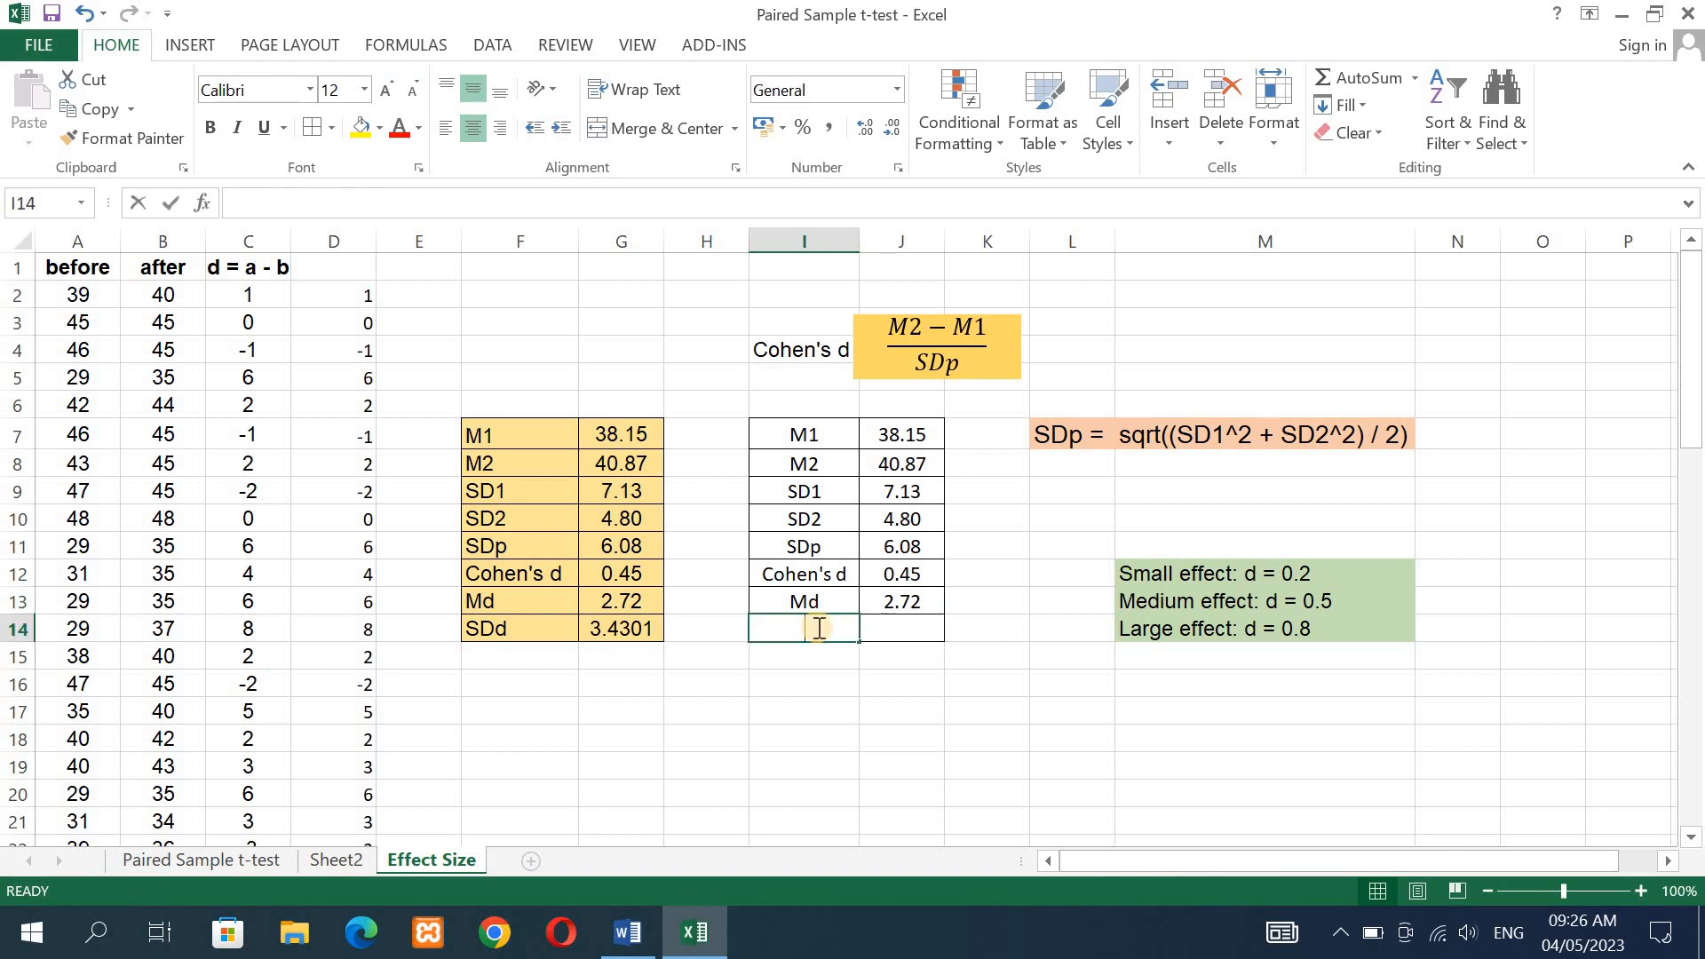
type("d")
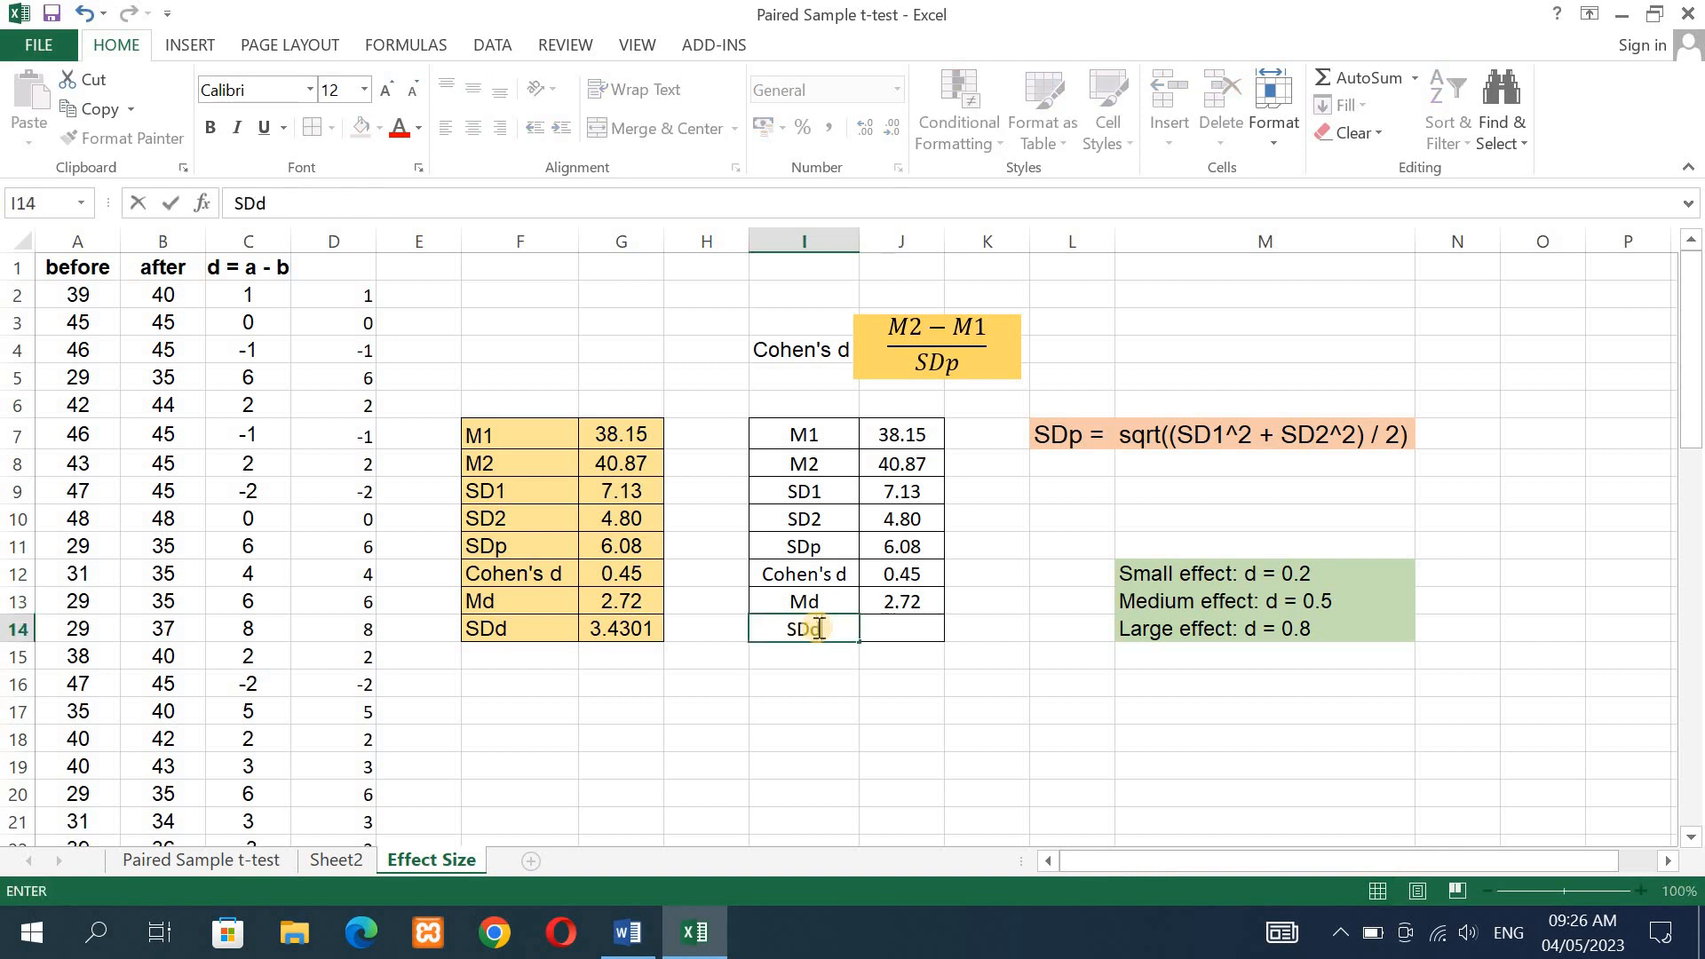
left_click(910, 627)
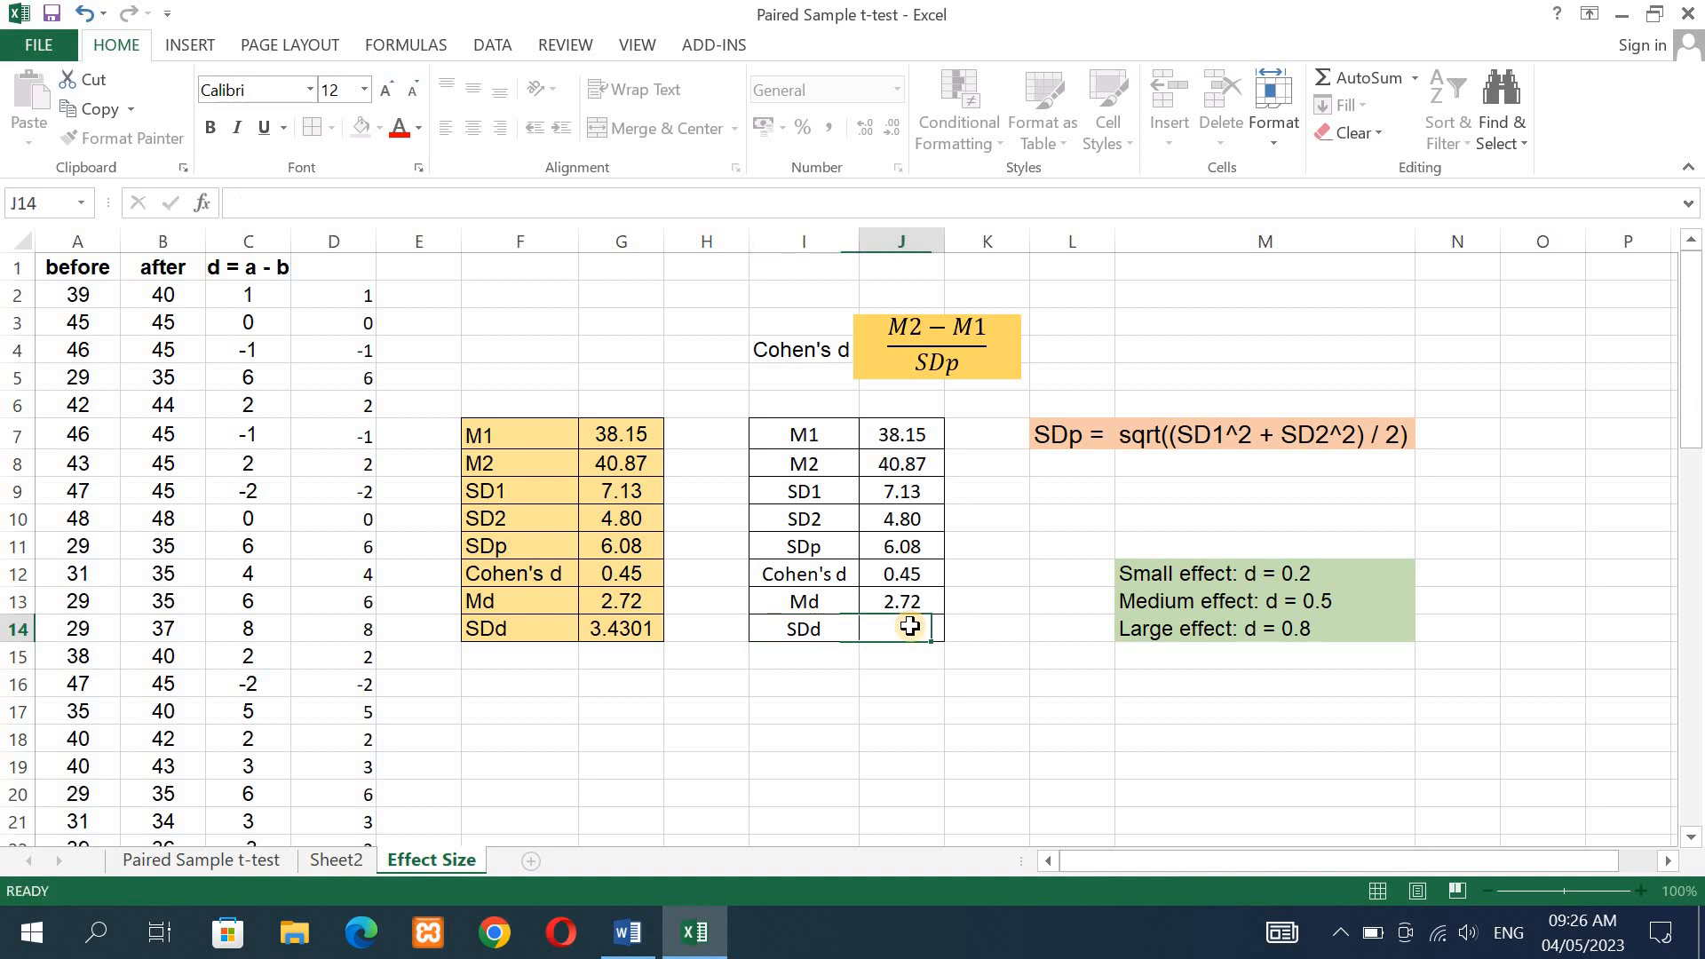
type("=")
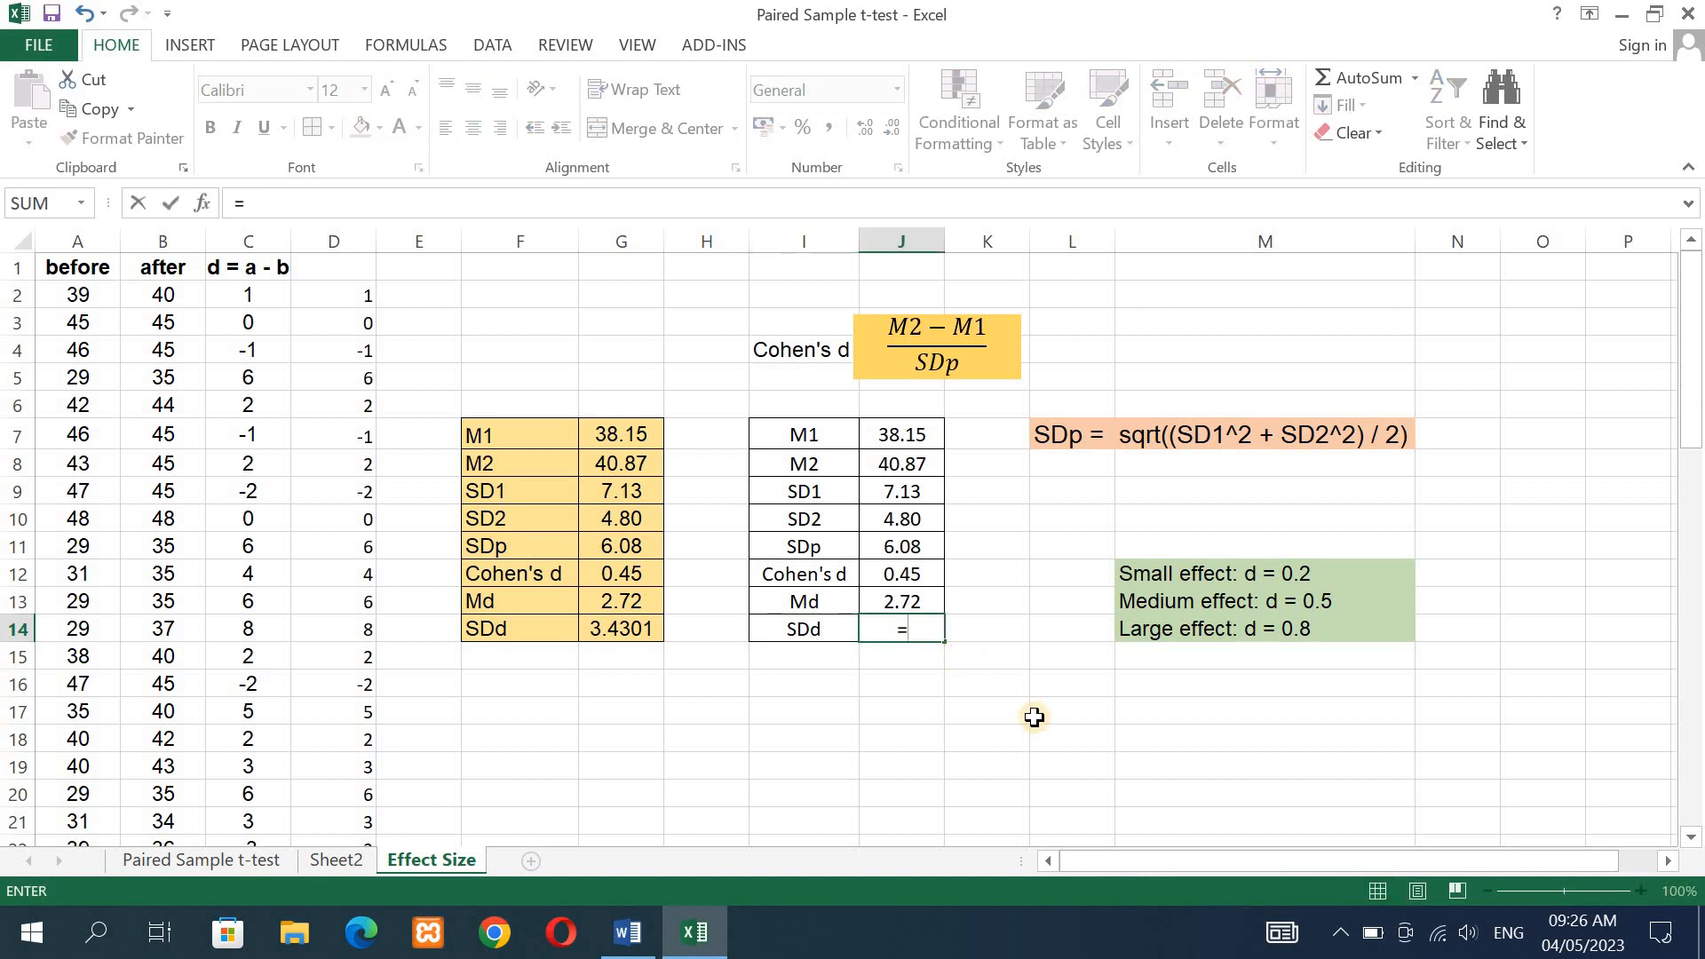
type("std")
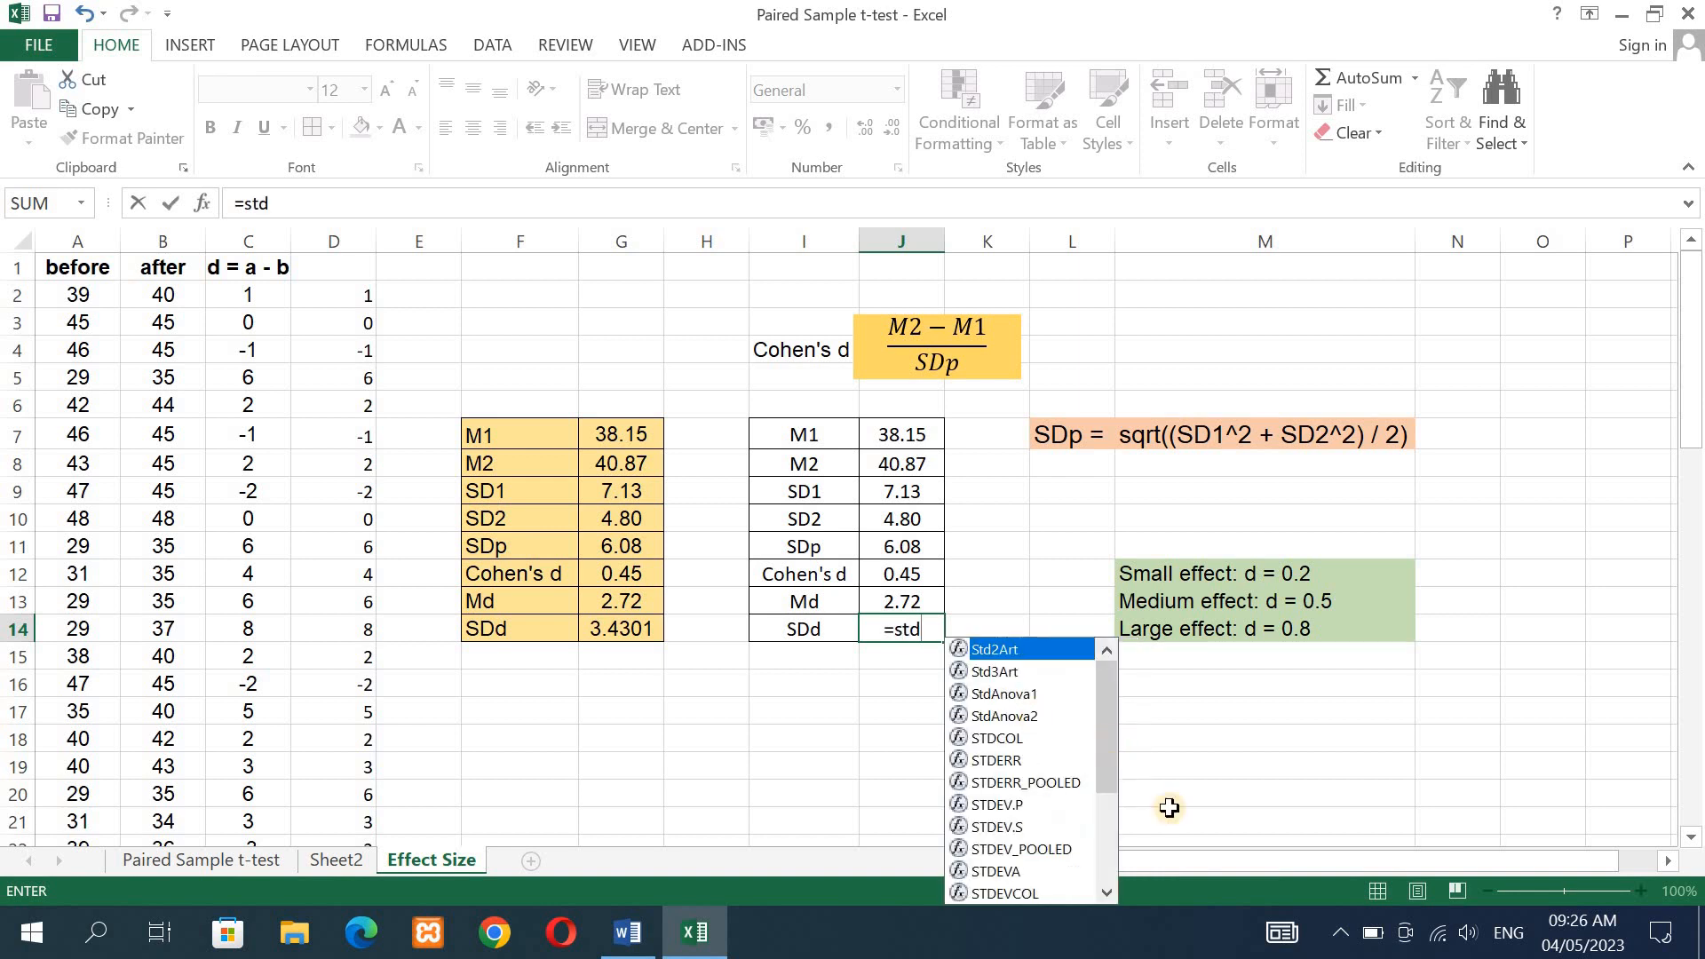
double_click(978, 827)
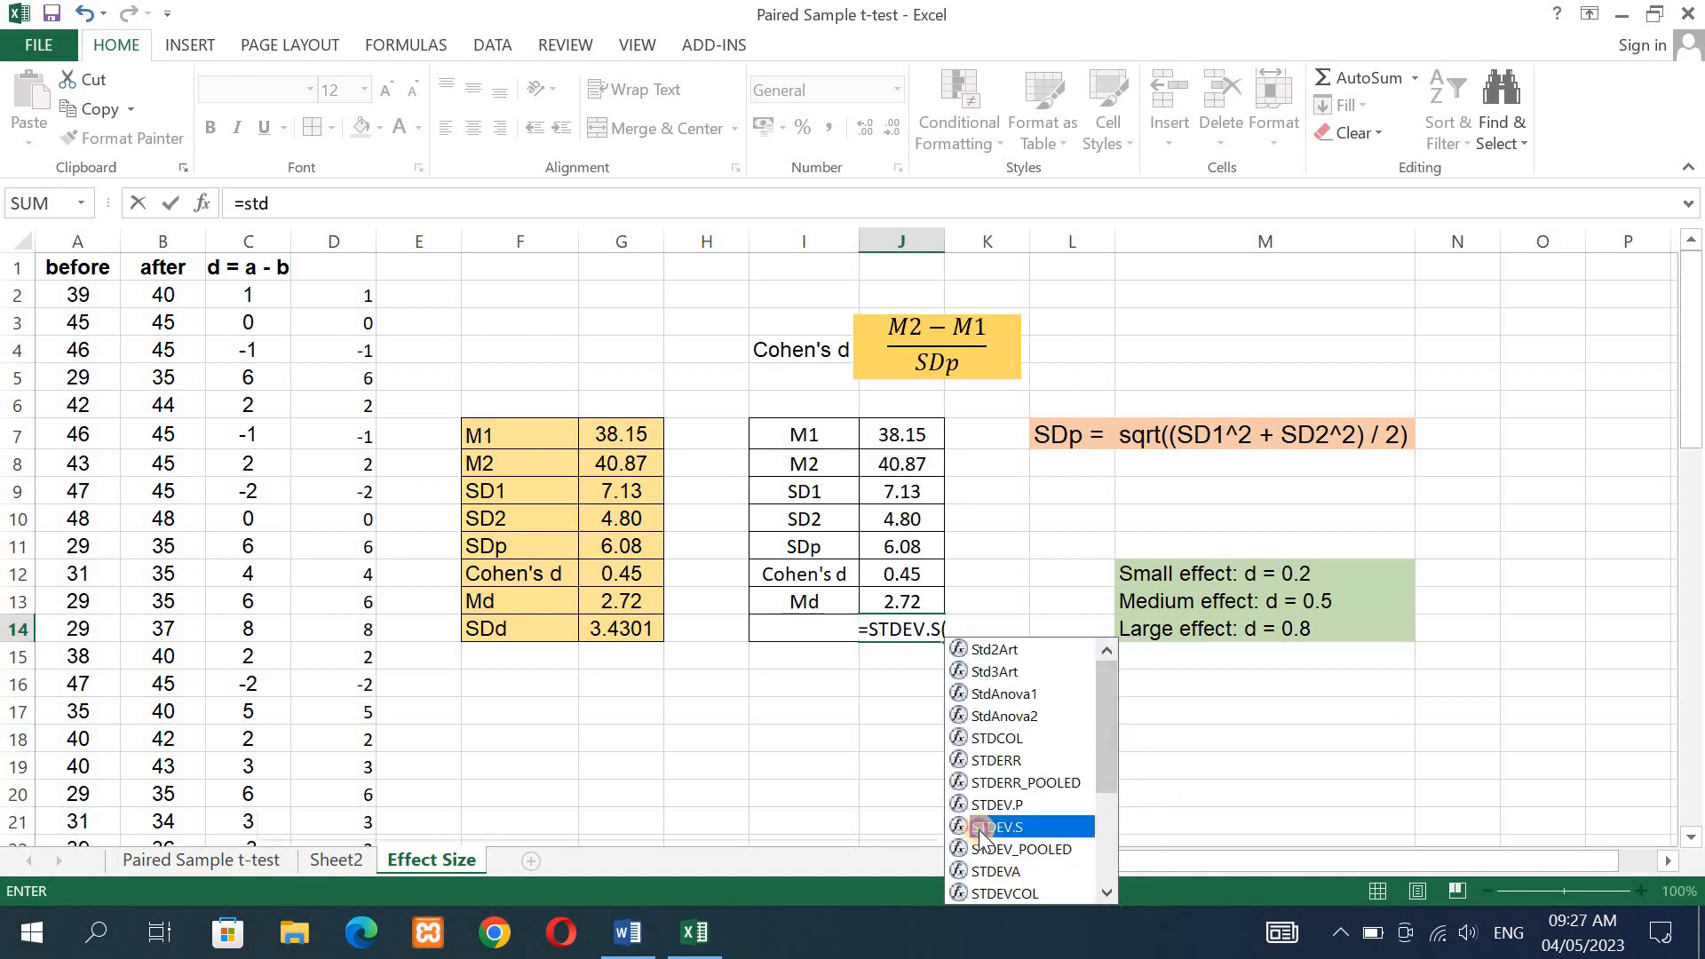
left_click(246, 297)
left_click_drag(246, 297, 251, 761)
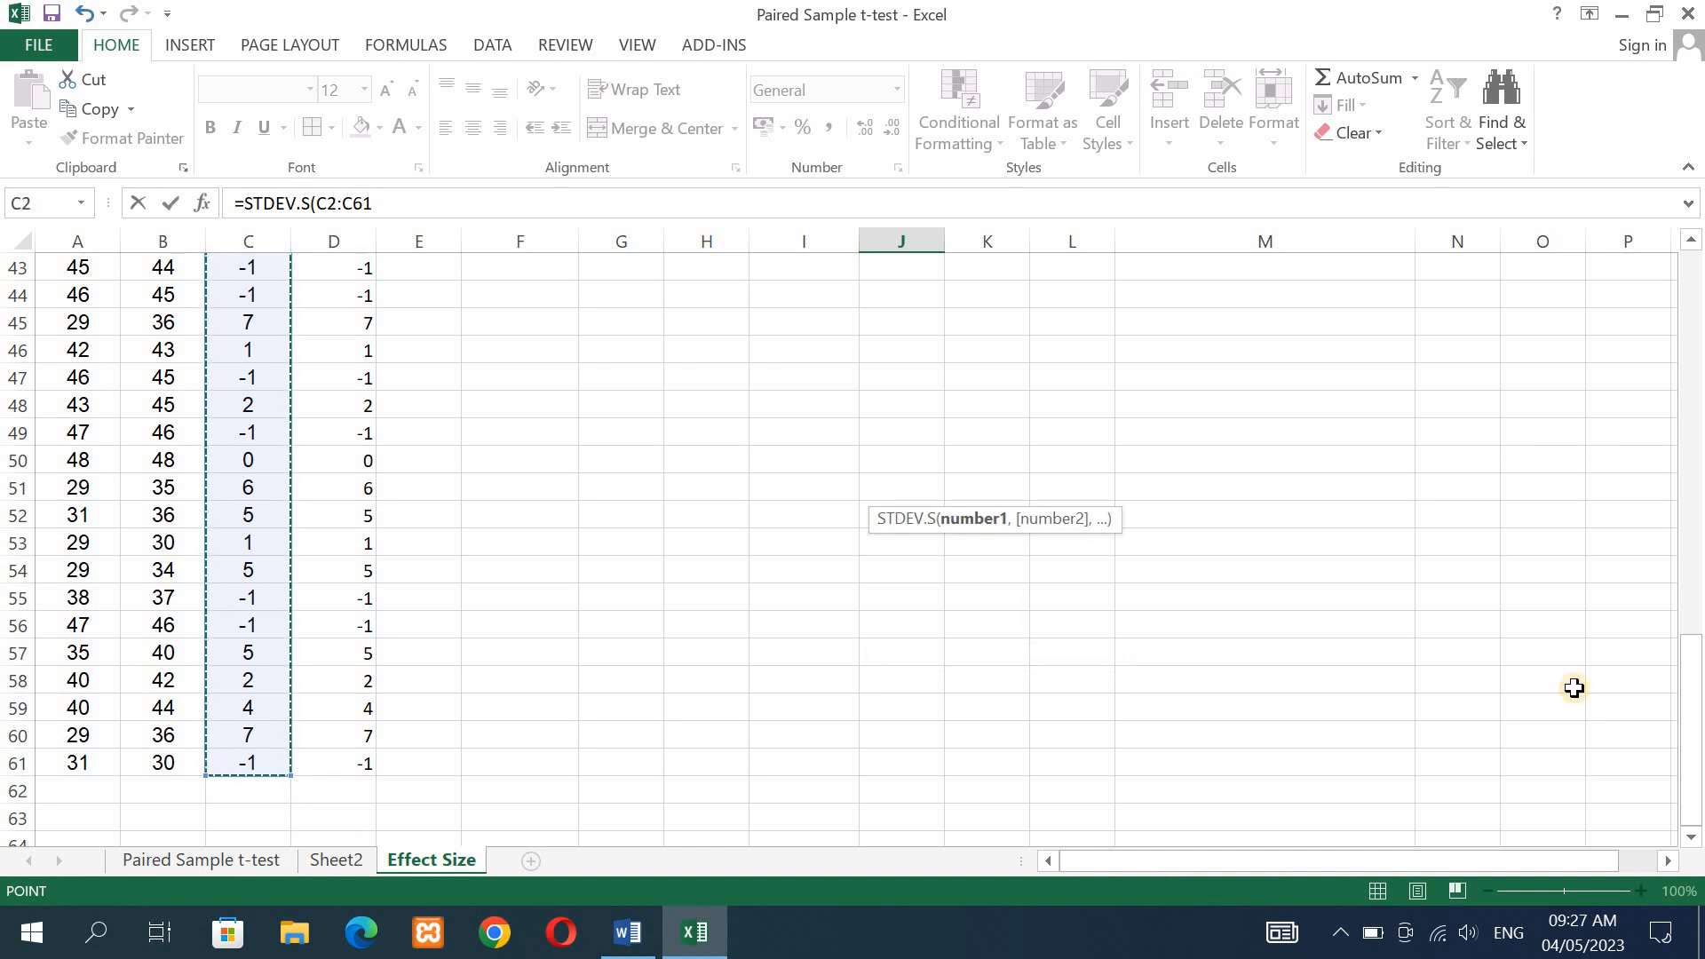
left_click_drag(1698, 737, 1698, 260)
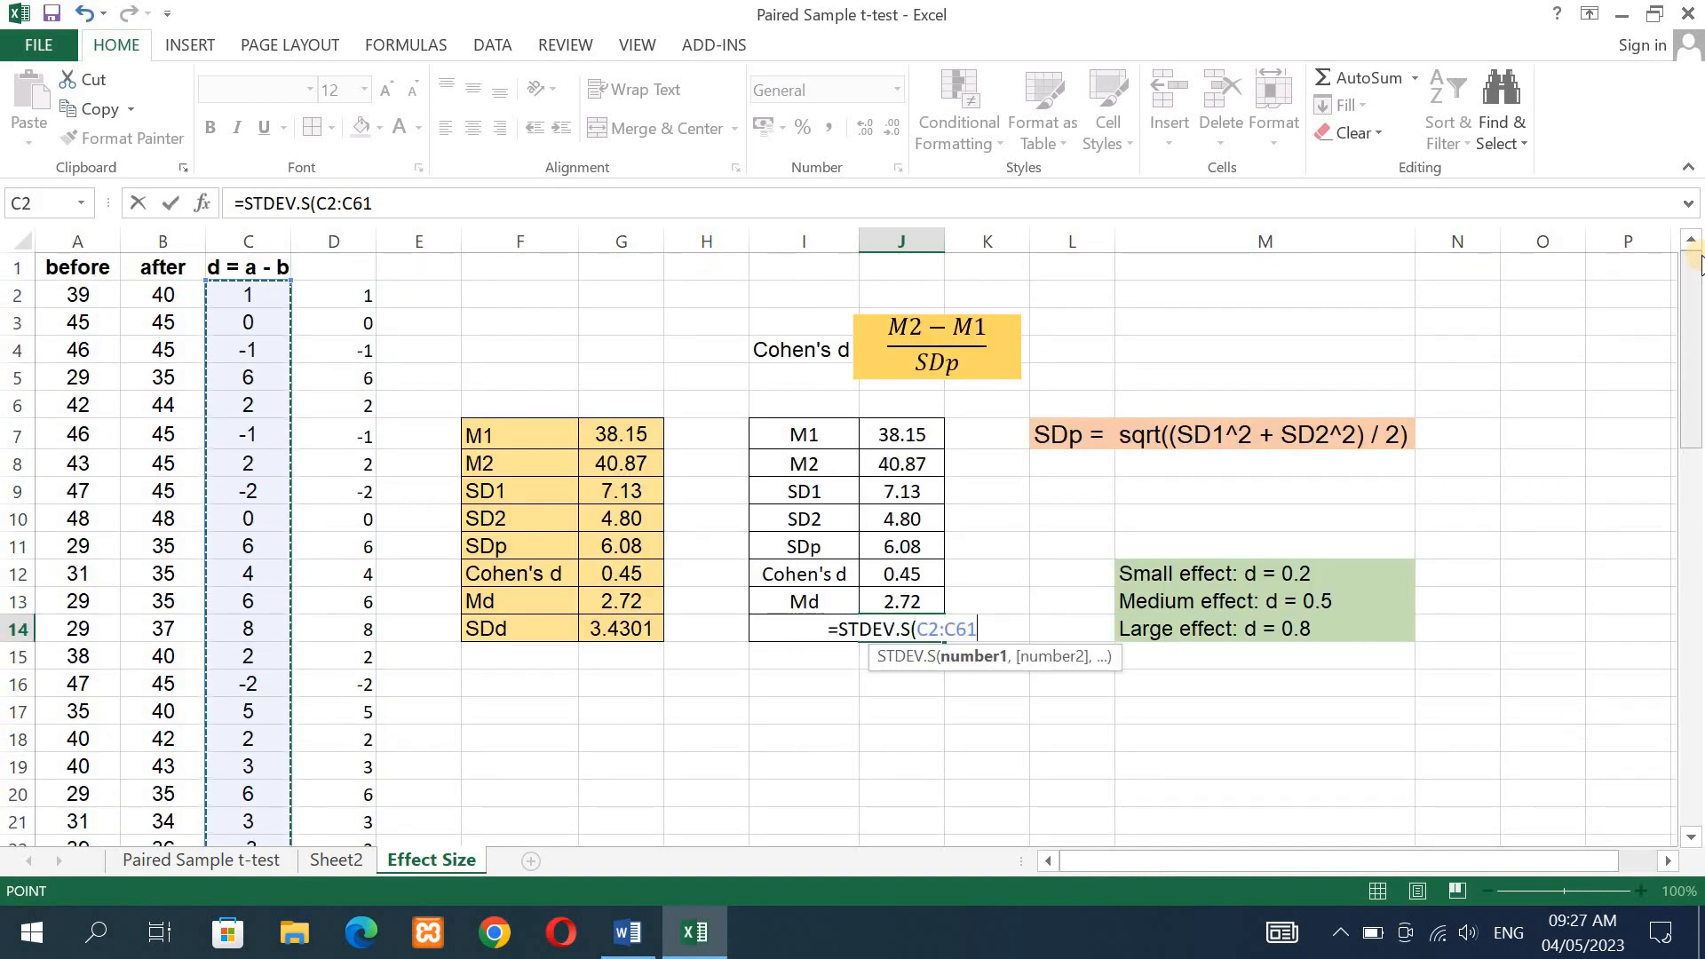
type(")")
key("Return")
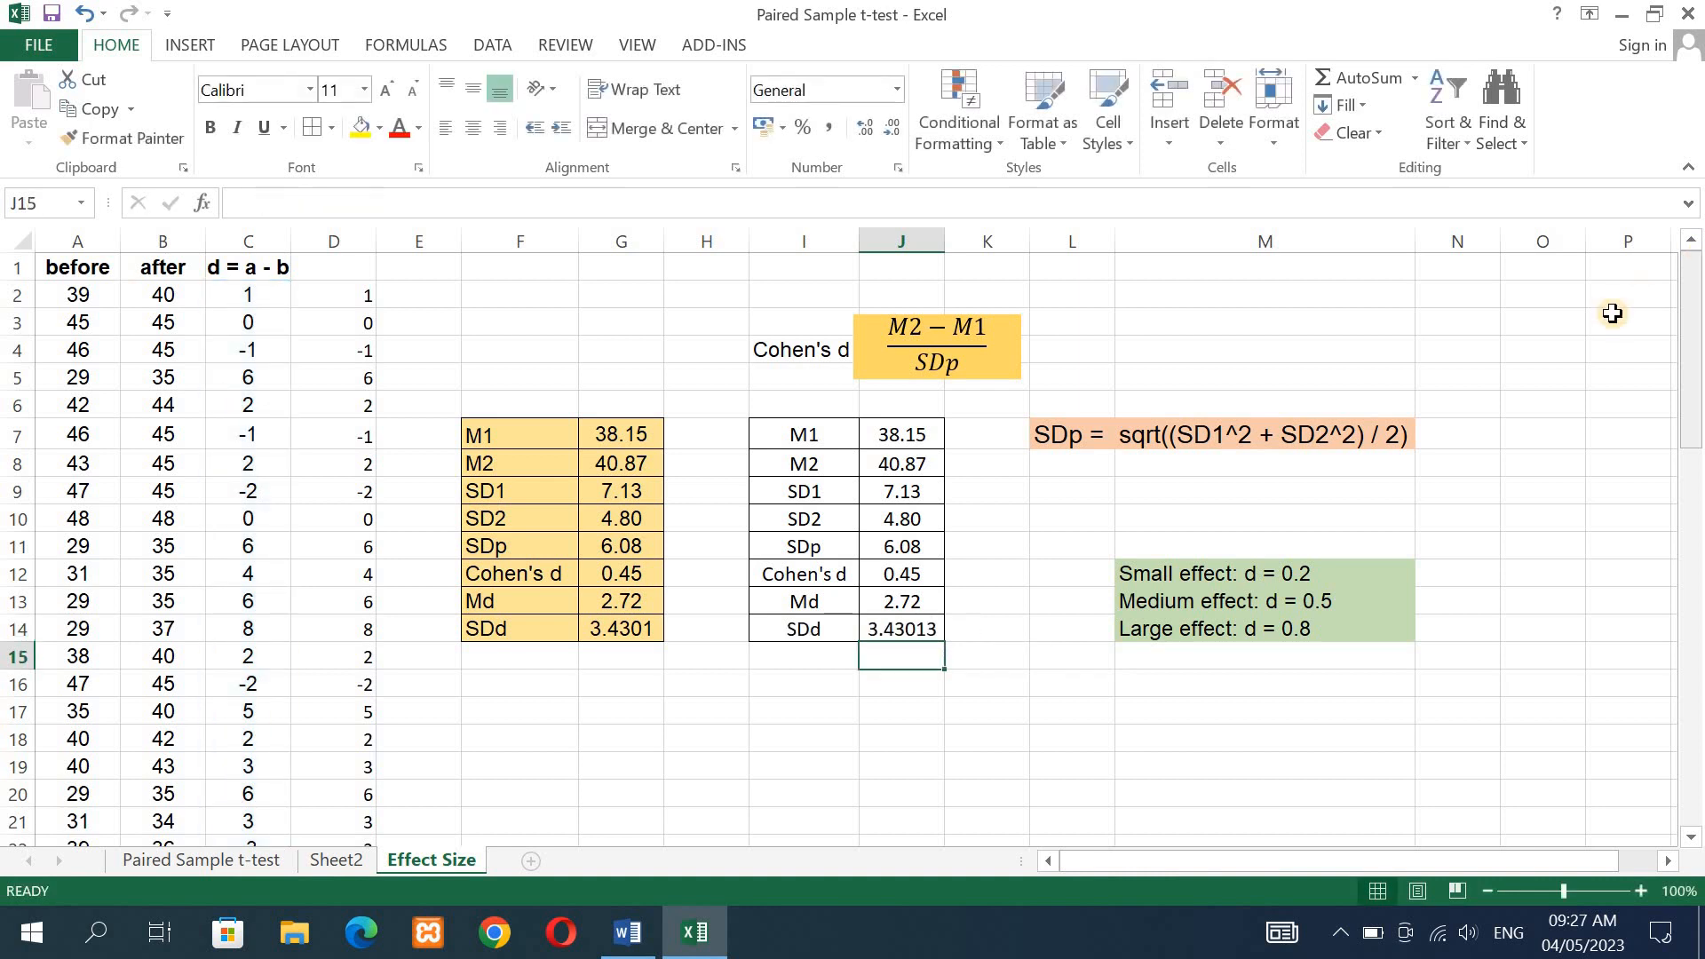
- Reduce the SDd value in J14 to two decimal places
left_click(932, 632)
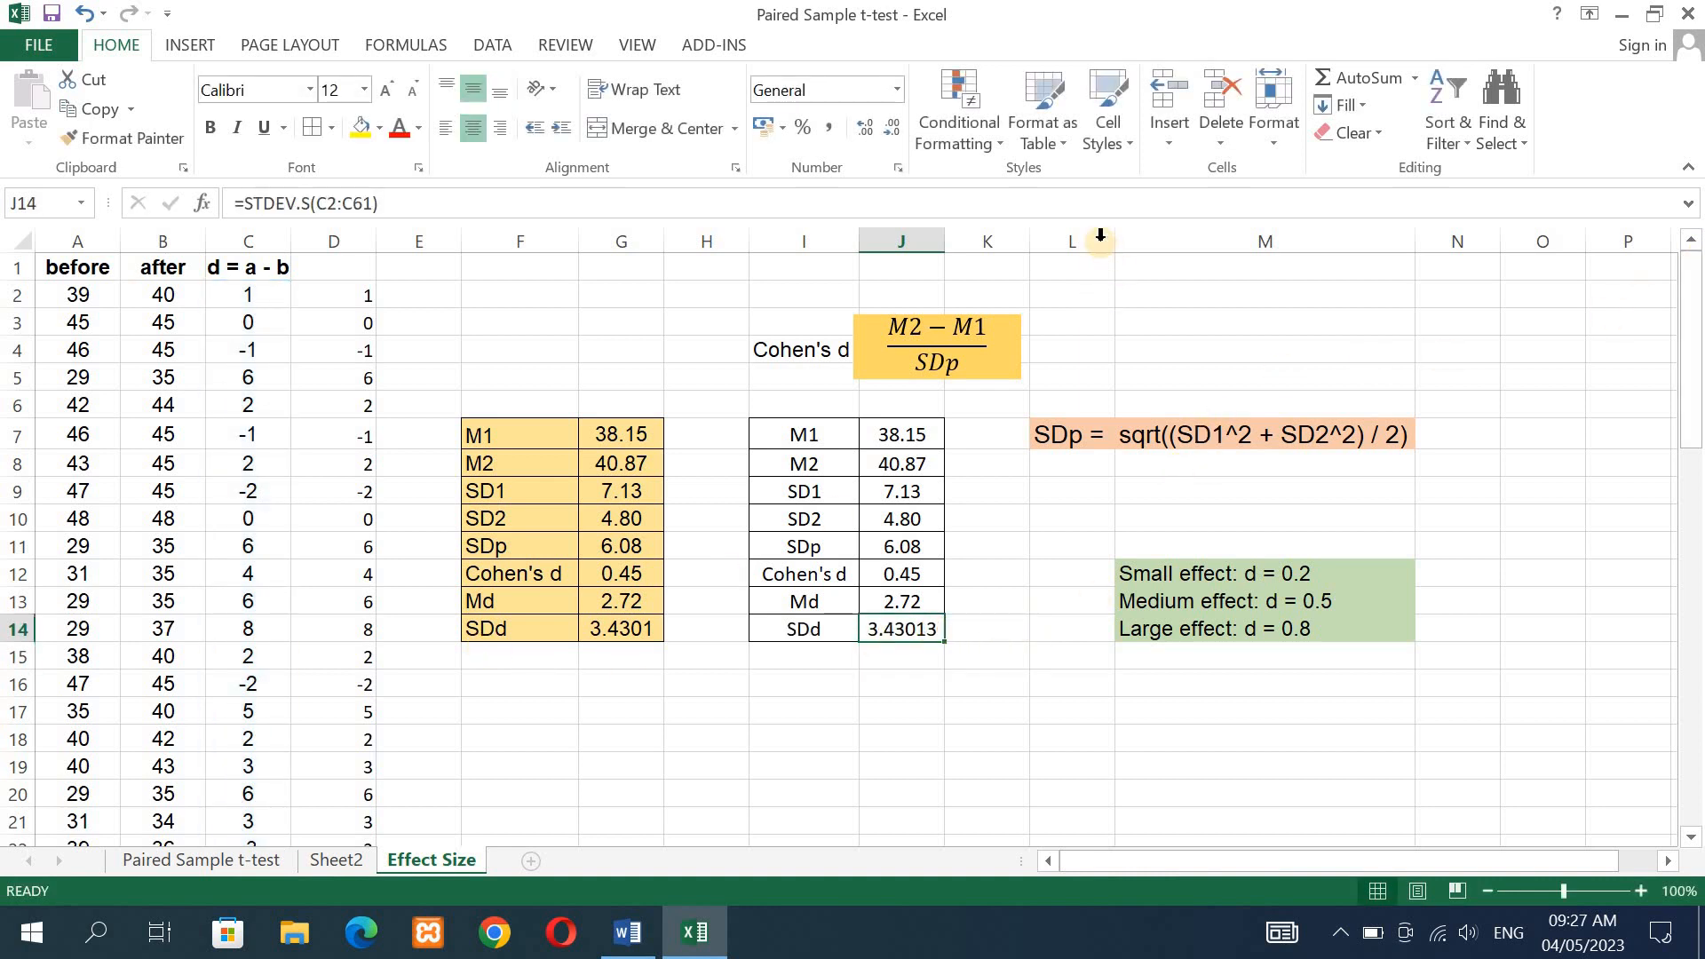
left_click(894, 126)
left_click(894, 126)
left_click(894, 126)
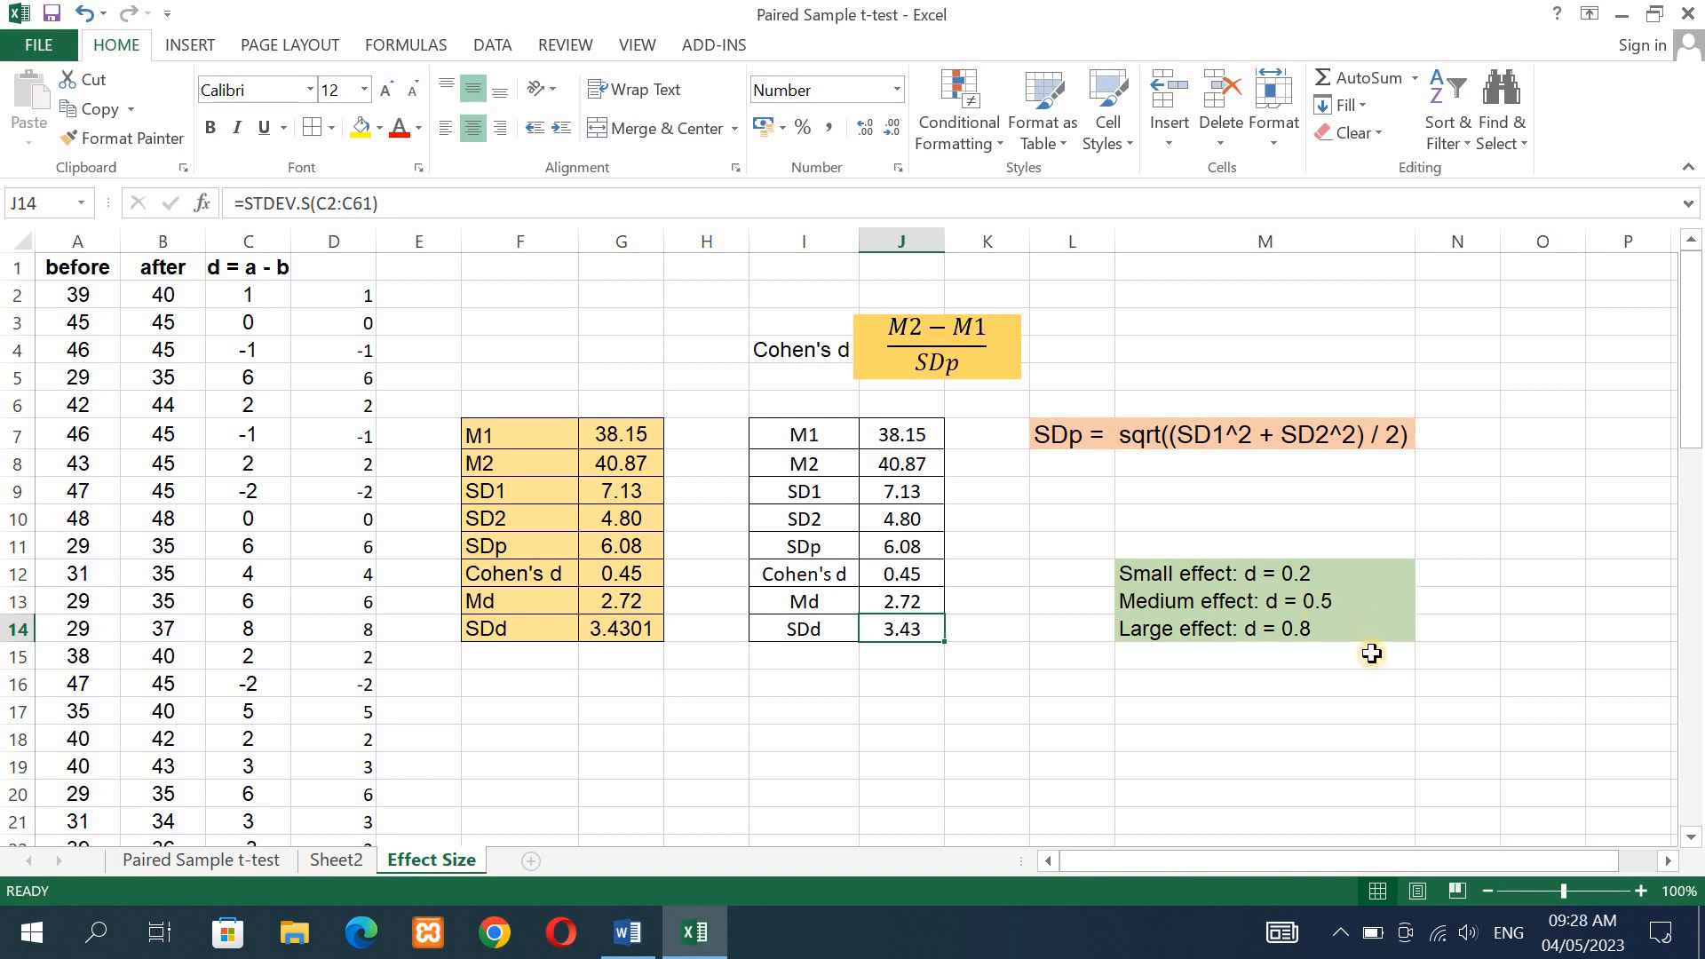
- Select the large effect guideline in M14, and switch to the Paired Sample t-test document in Word
left_click(1302, 634)
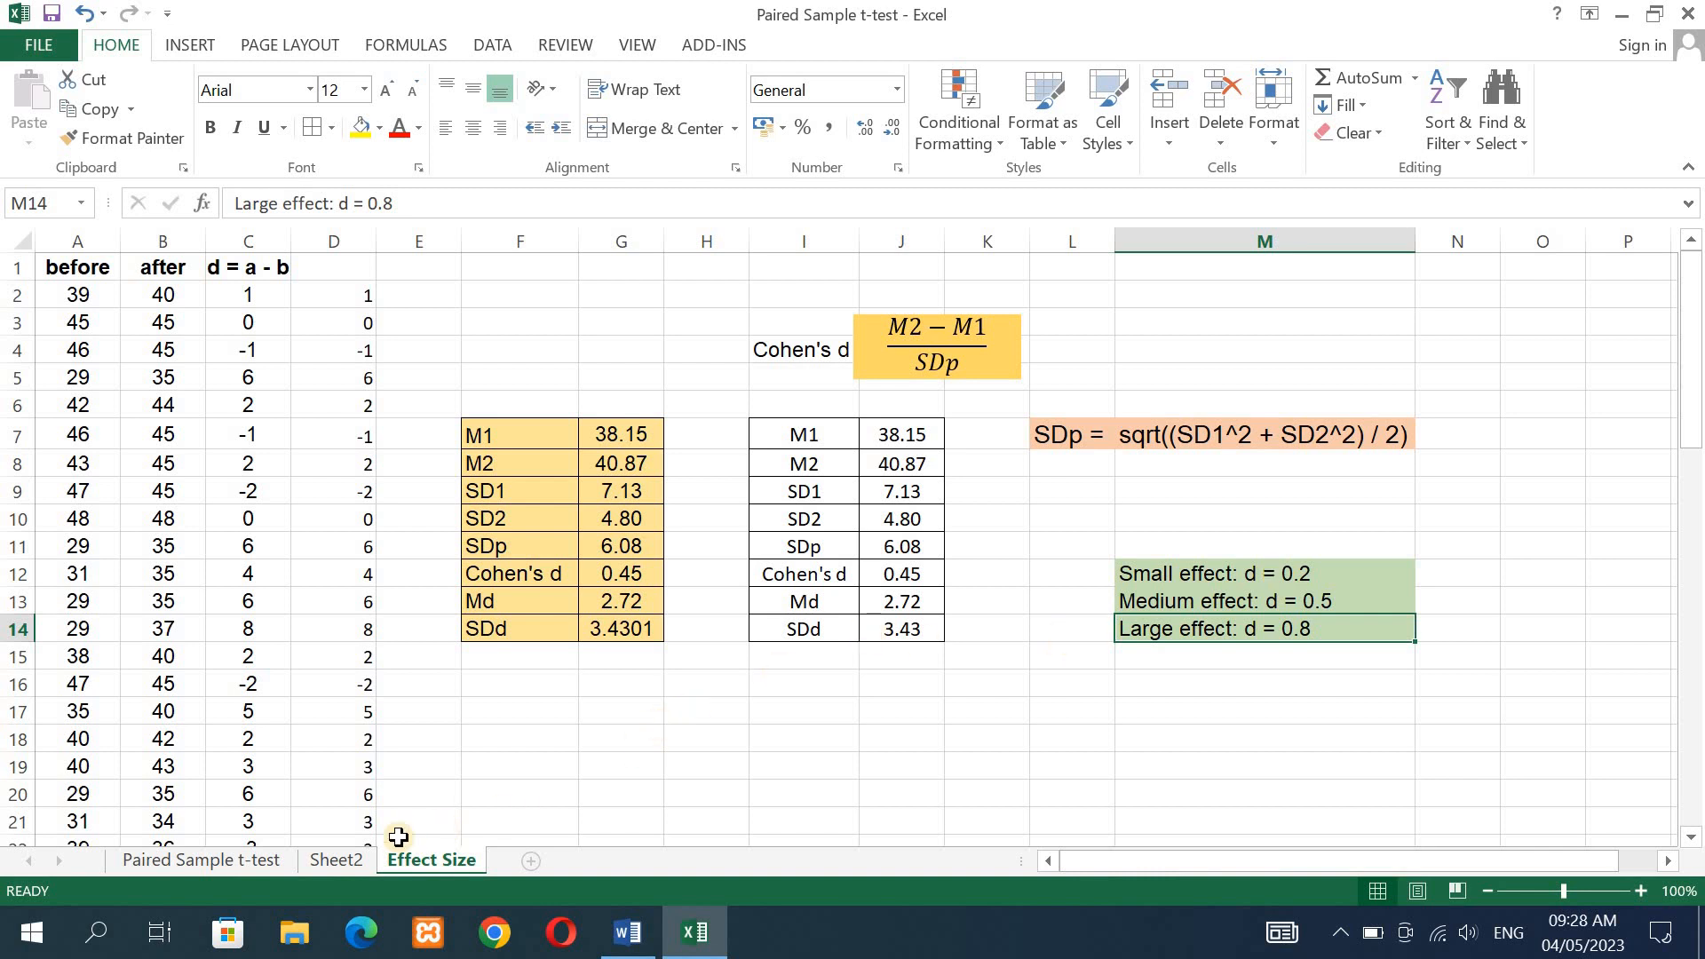
left_click(626, 943)
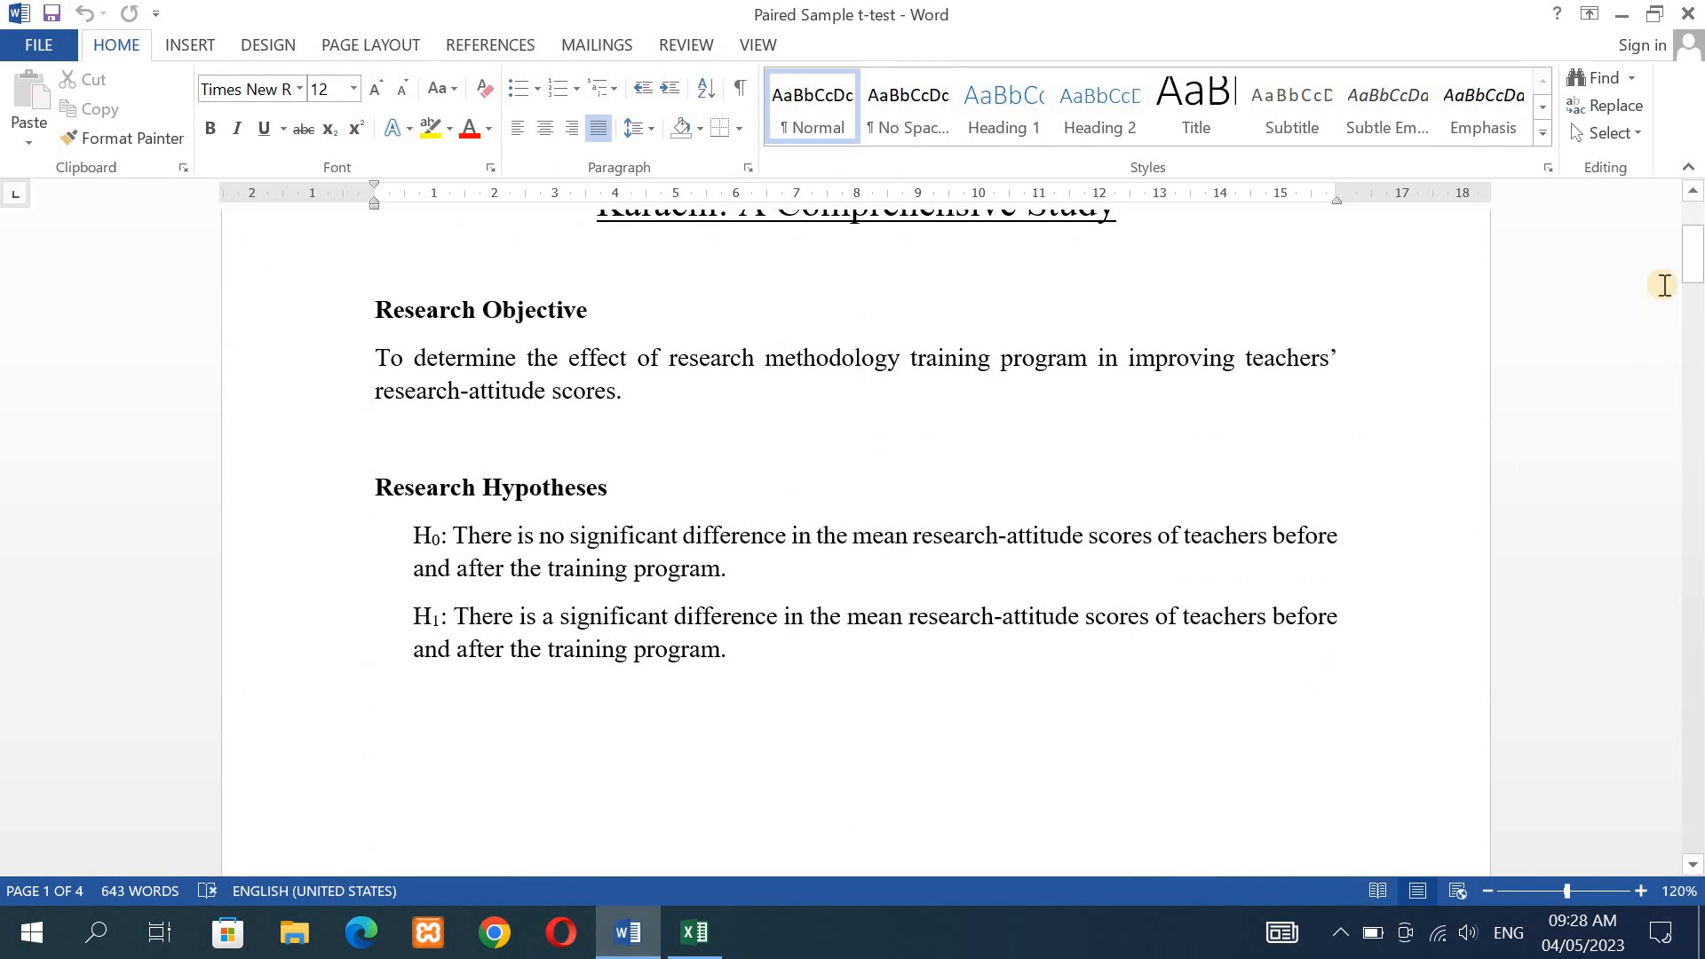
- Highlight the paragraph beginning "A paired sample t-test was conducted" below Table 1 in the Results section in yellow
left_click_drag(1694, 258, 1697, 728)
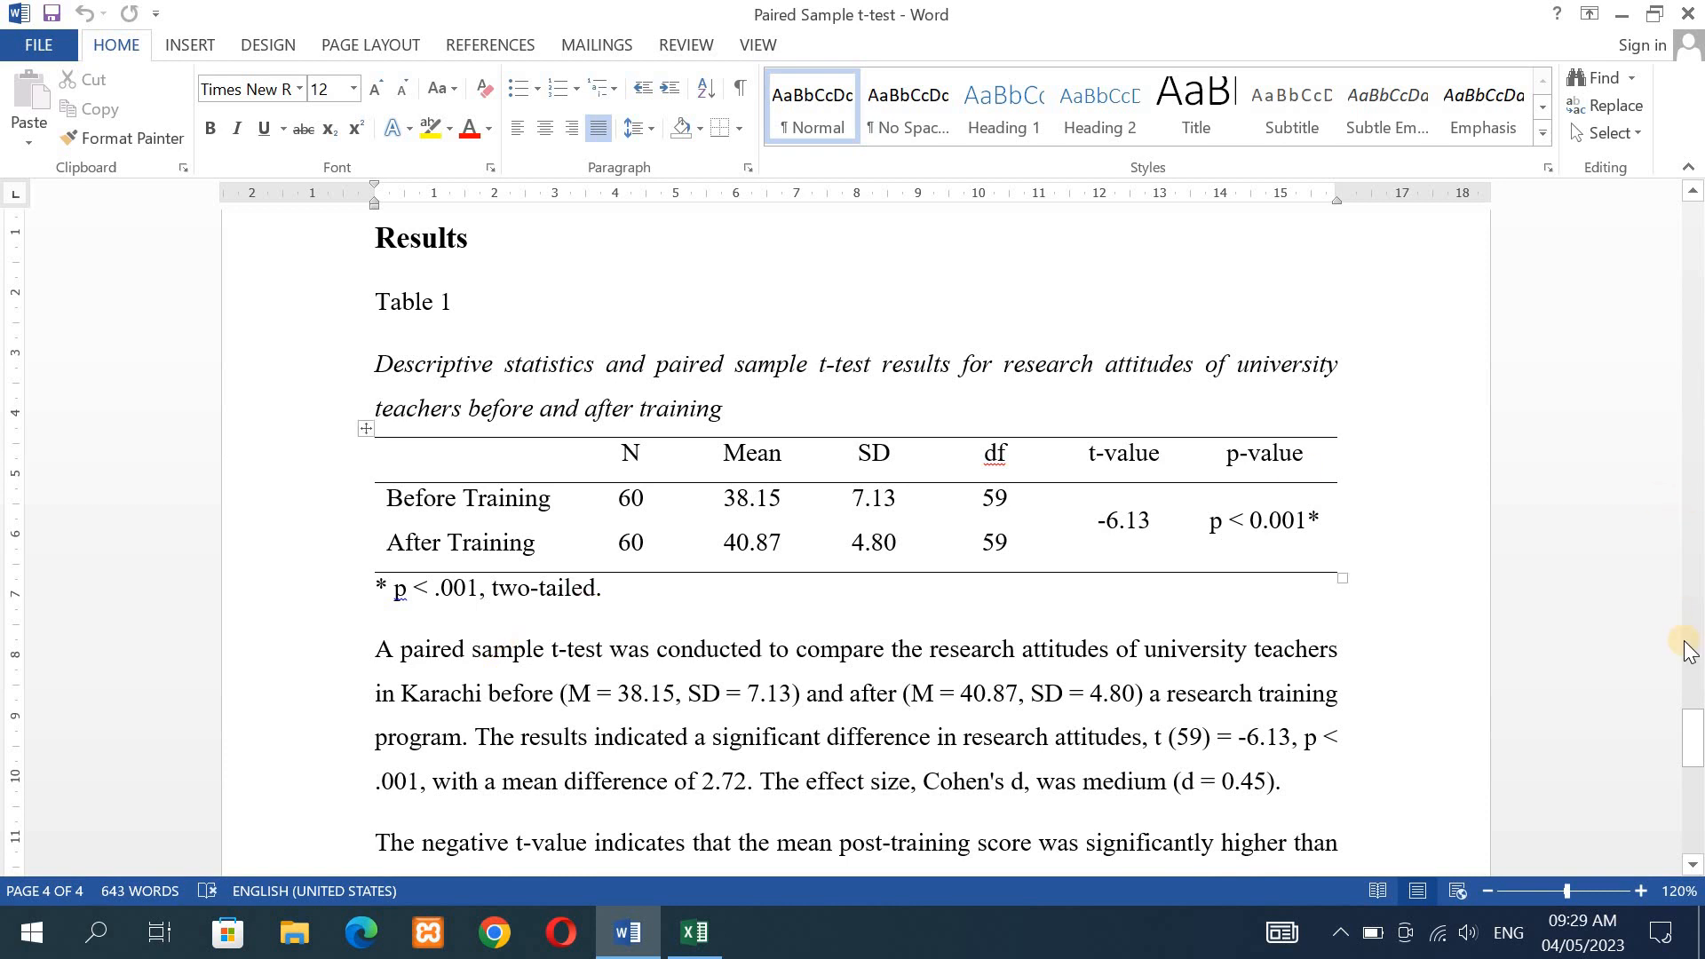
left_click_drag(1696, 748, 1696, 753)
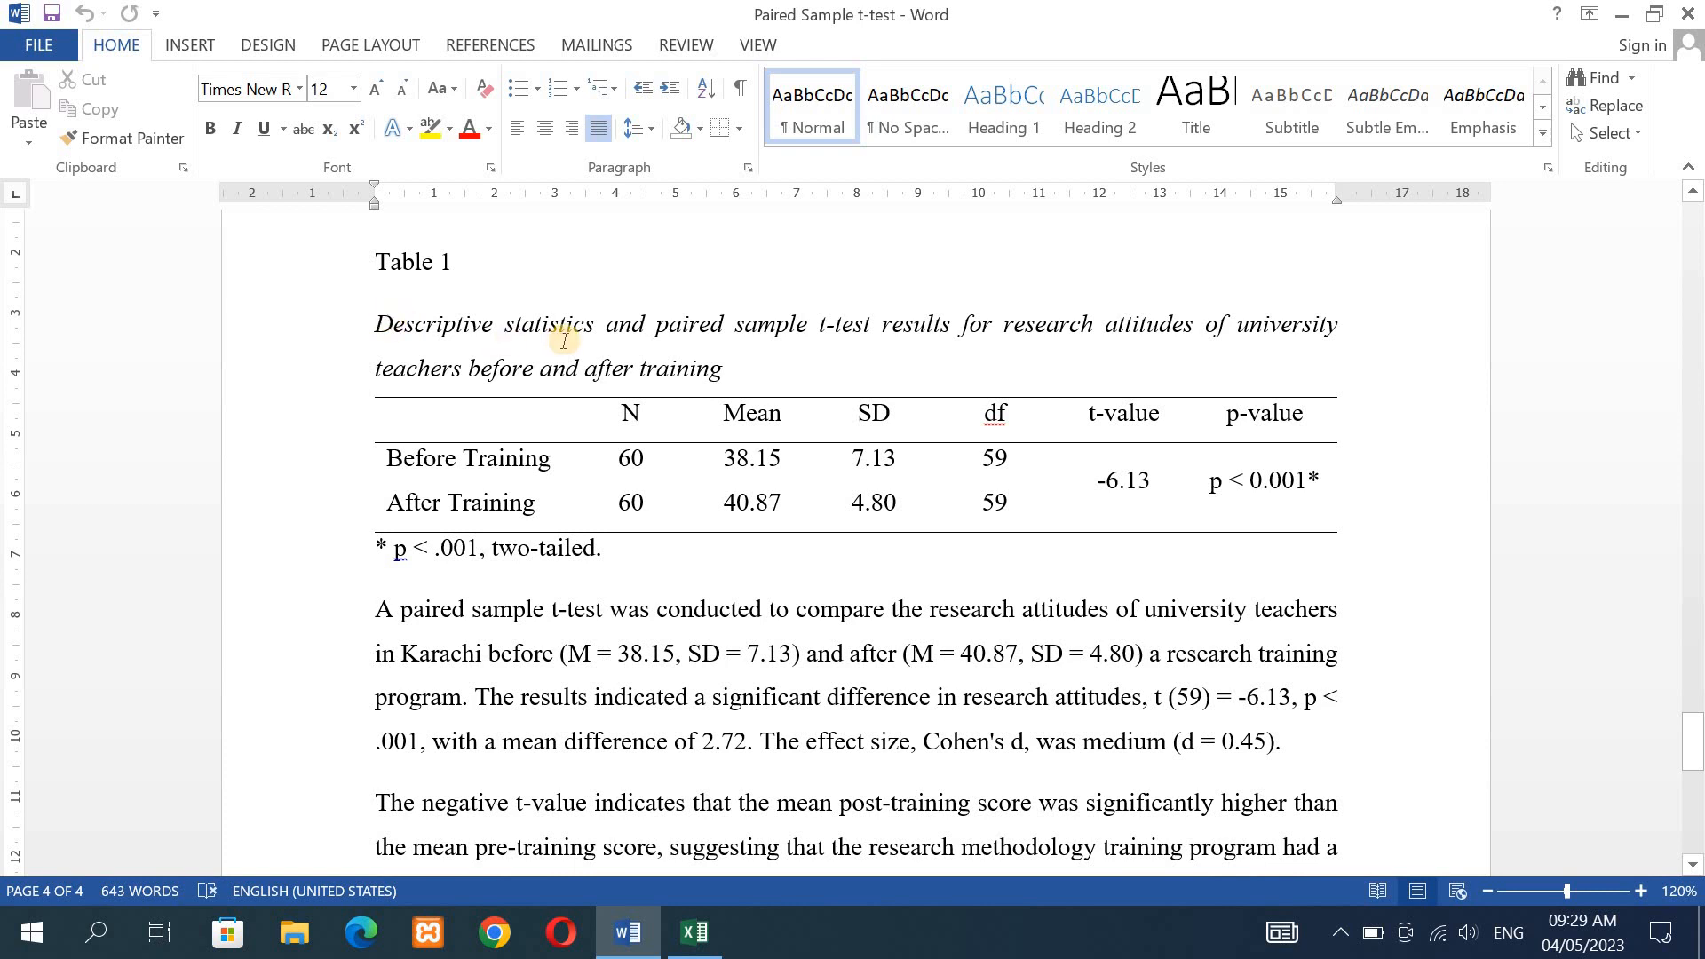
left_click_drag(377, 619, 1290, 746)
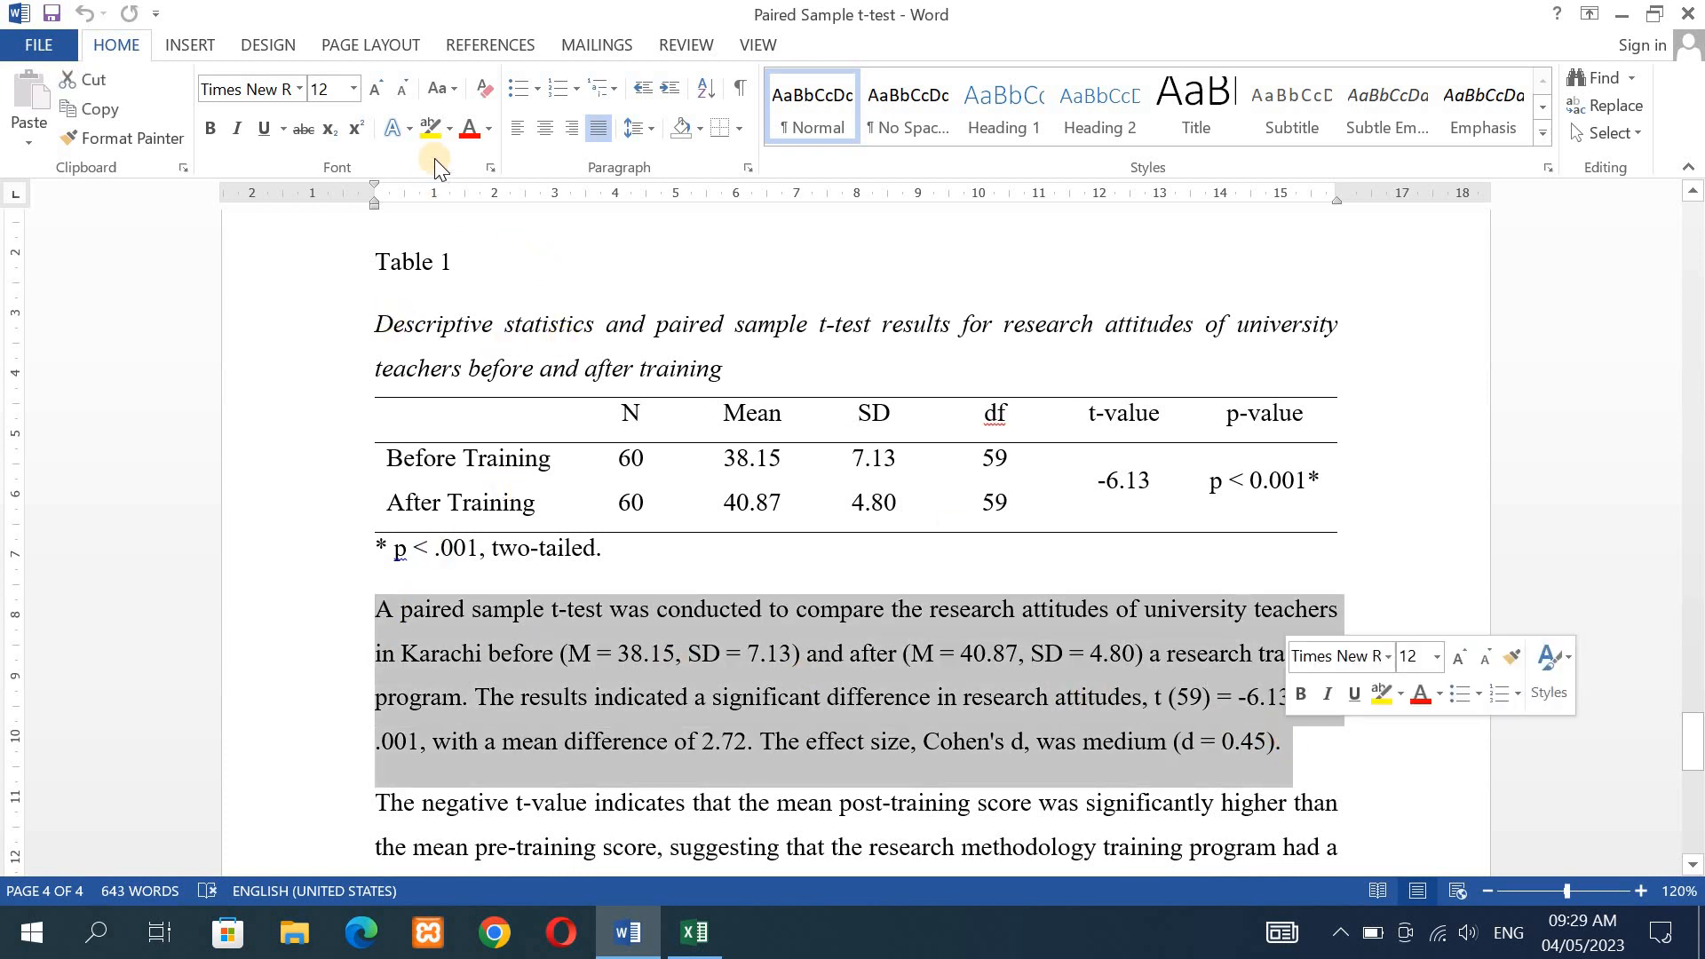
left_click(439, 135)
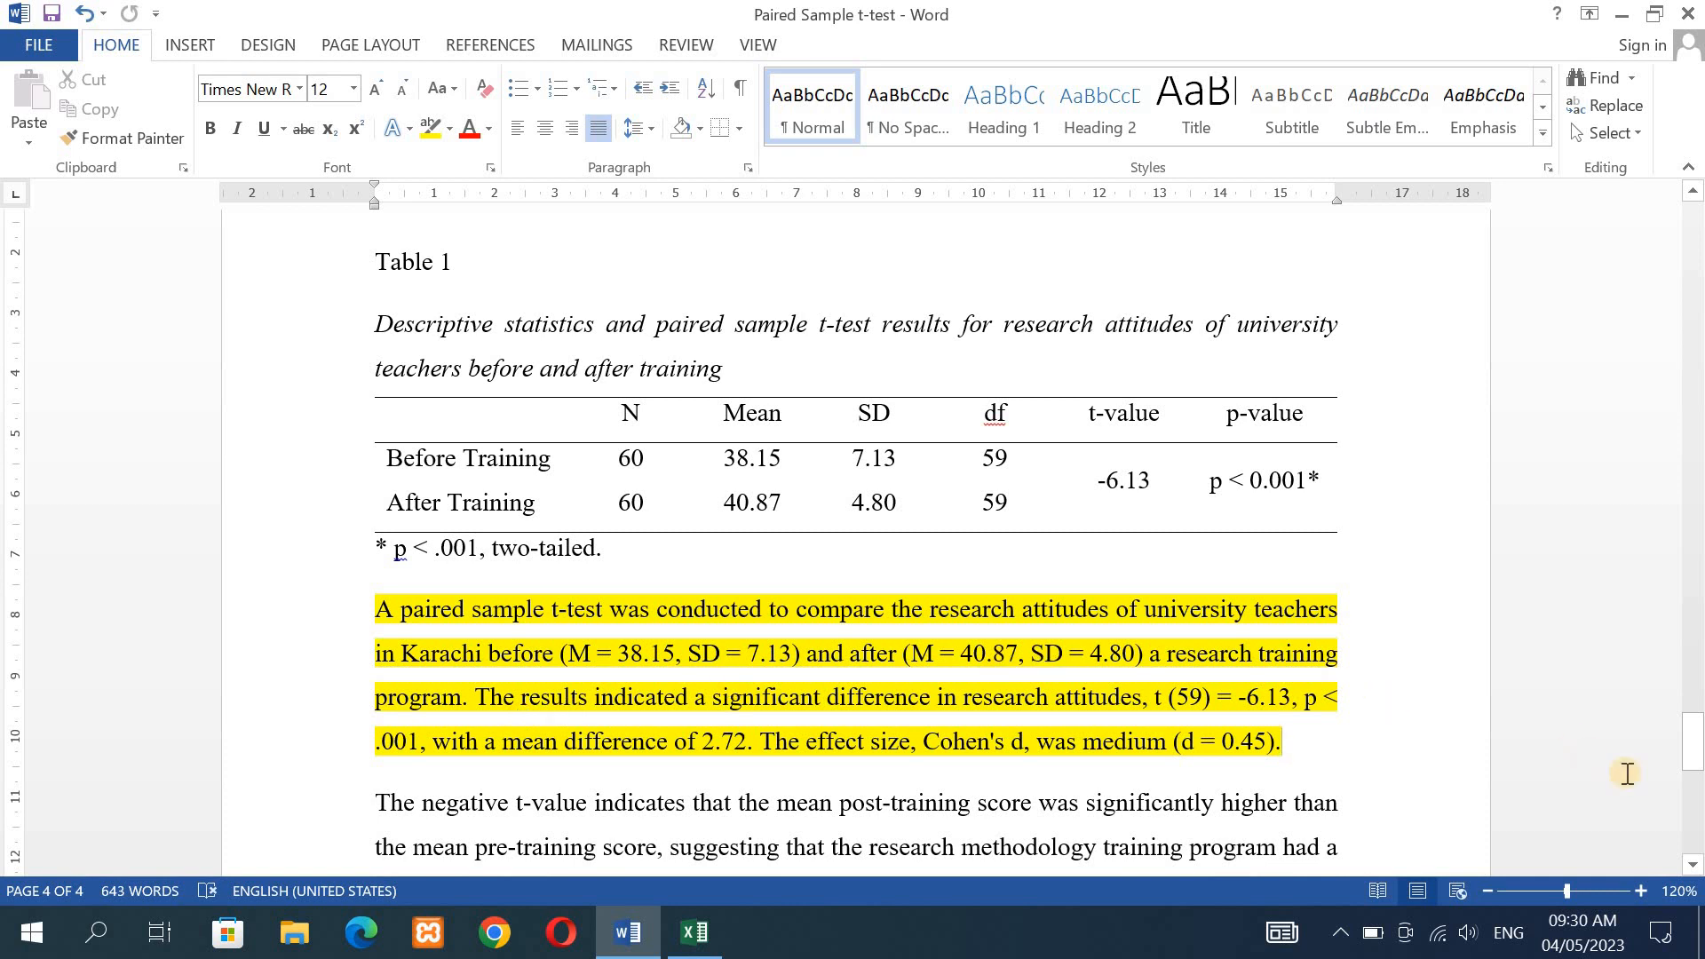
- Compare the reported mean difference and Cohen's d with cells G13 and G12 in the Excel Effect Size sheet, then return to the Word document
left_click_drag(1698, 757, 1698, 778)
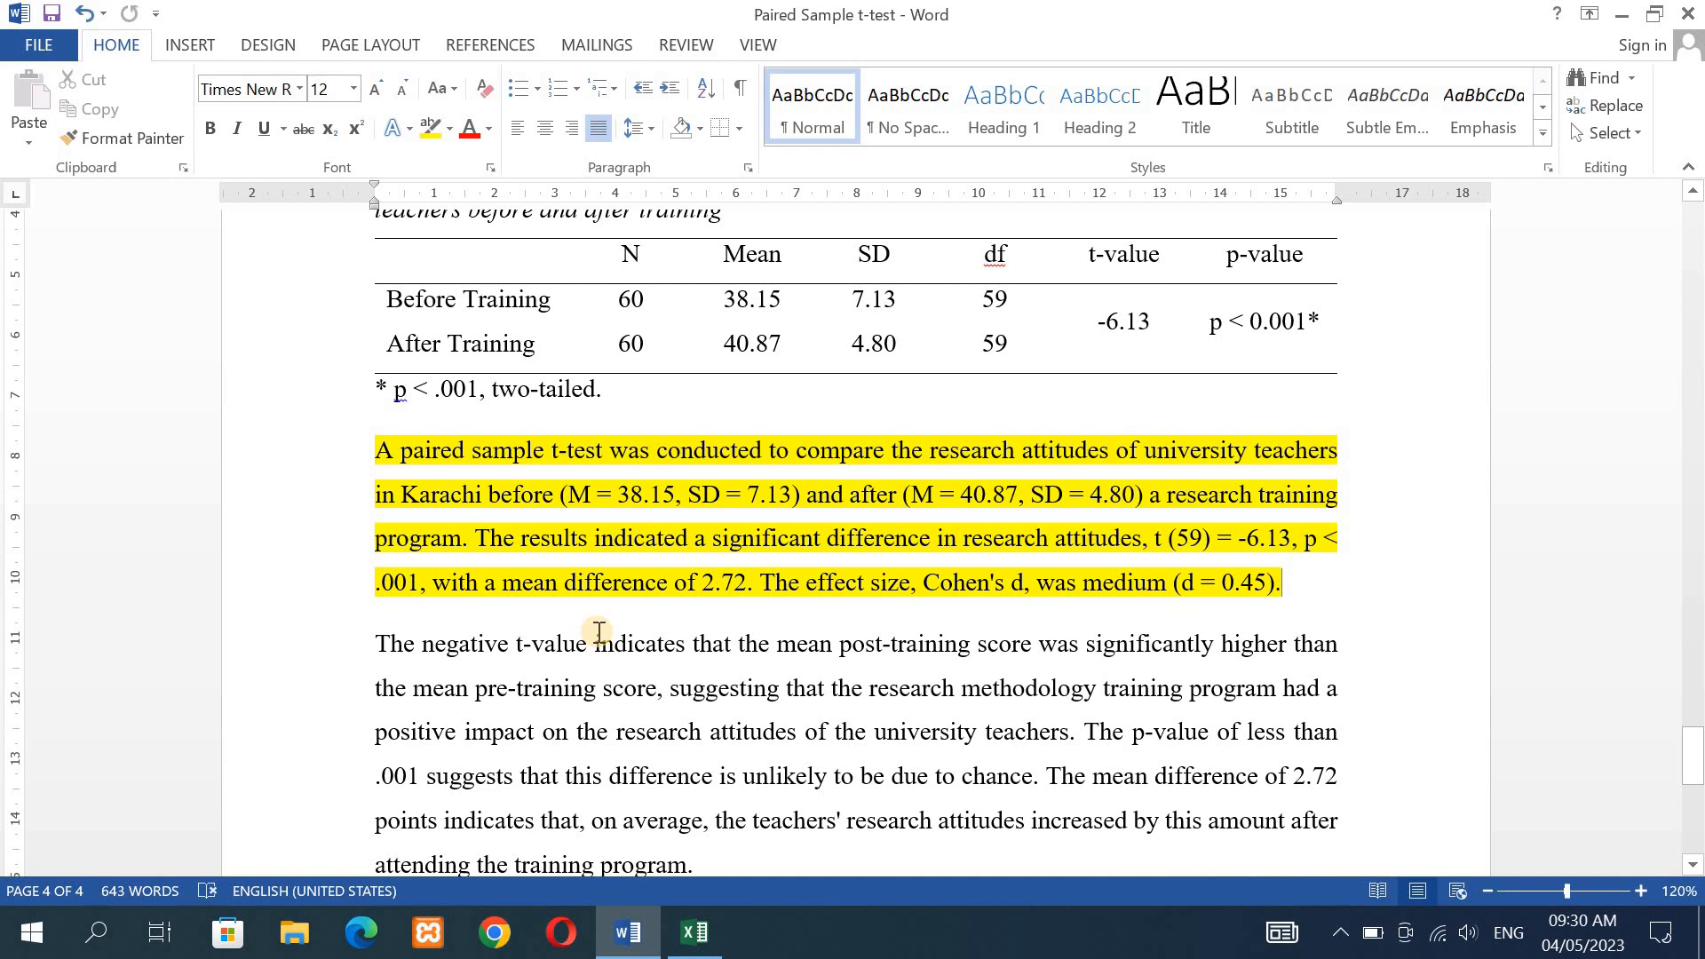
left_click(697, 940)
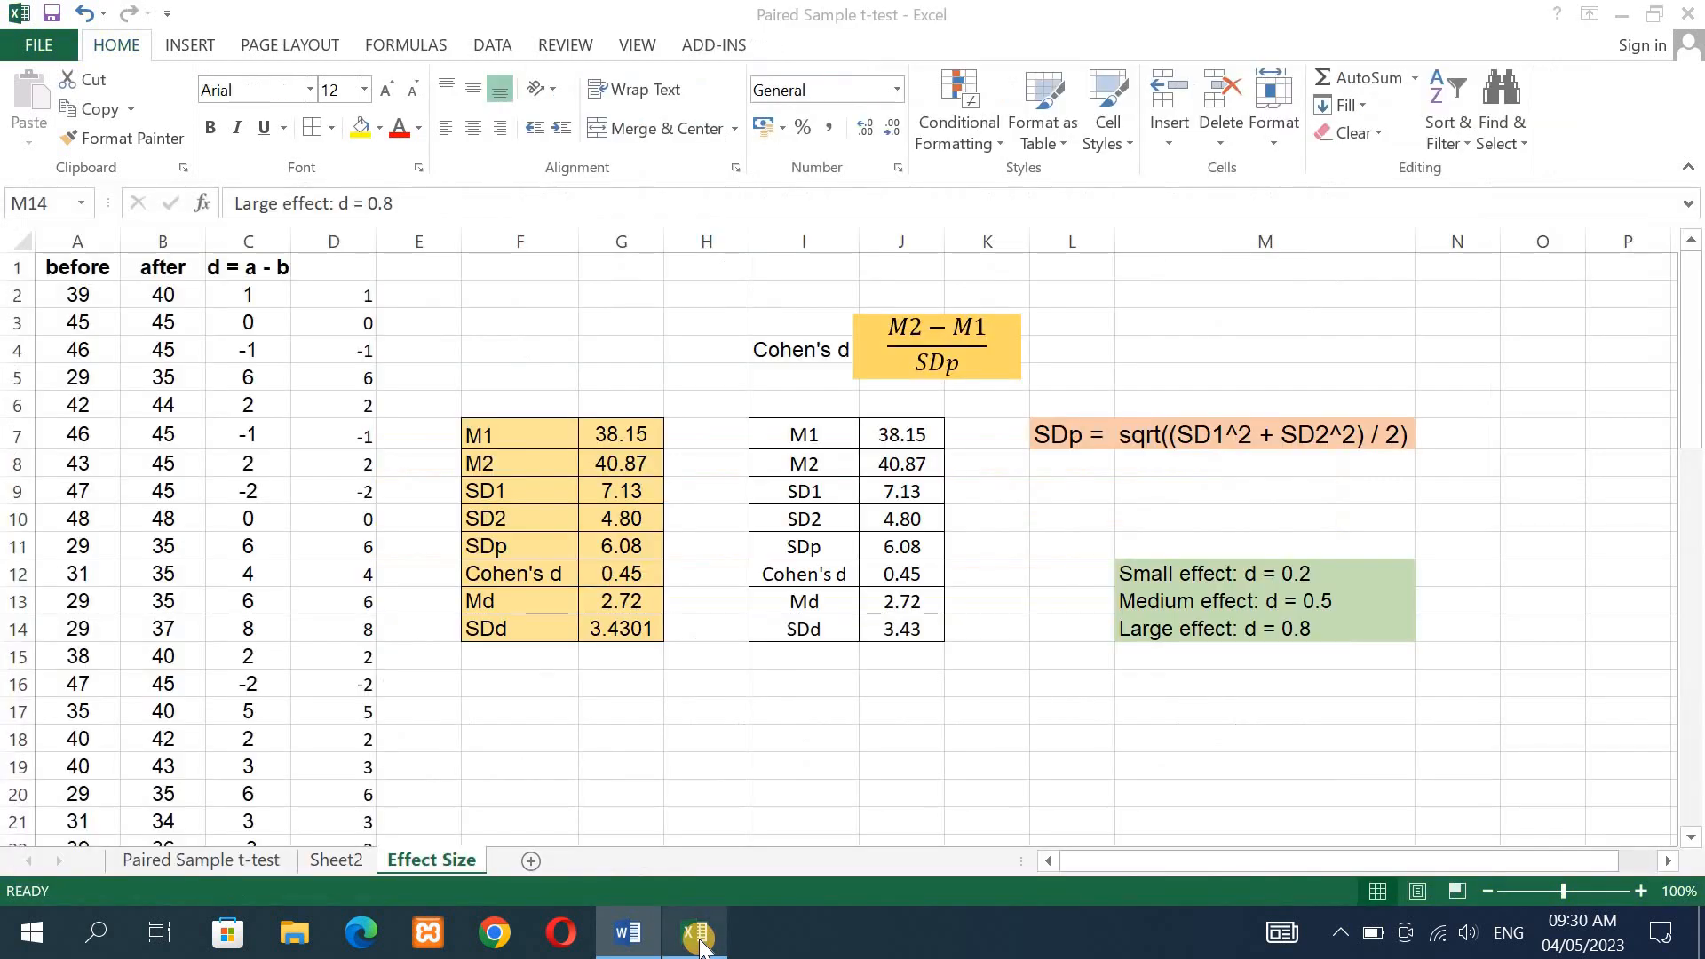
left_click(622, 604)
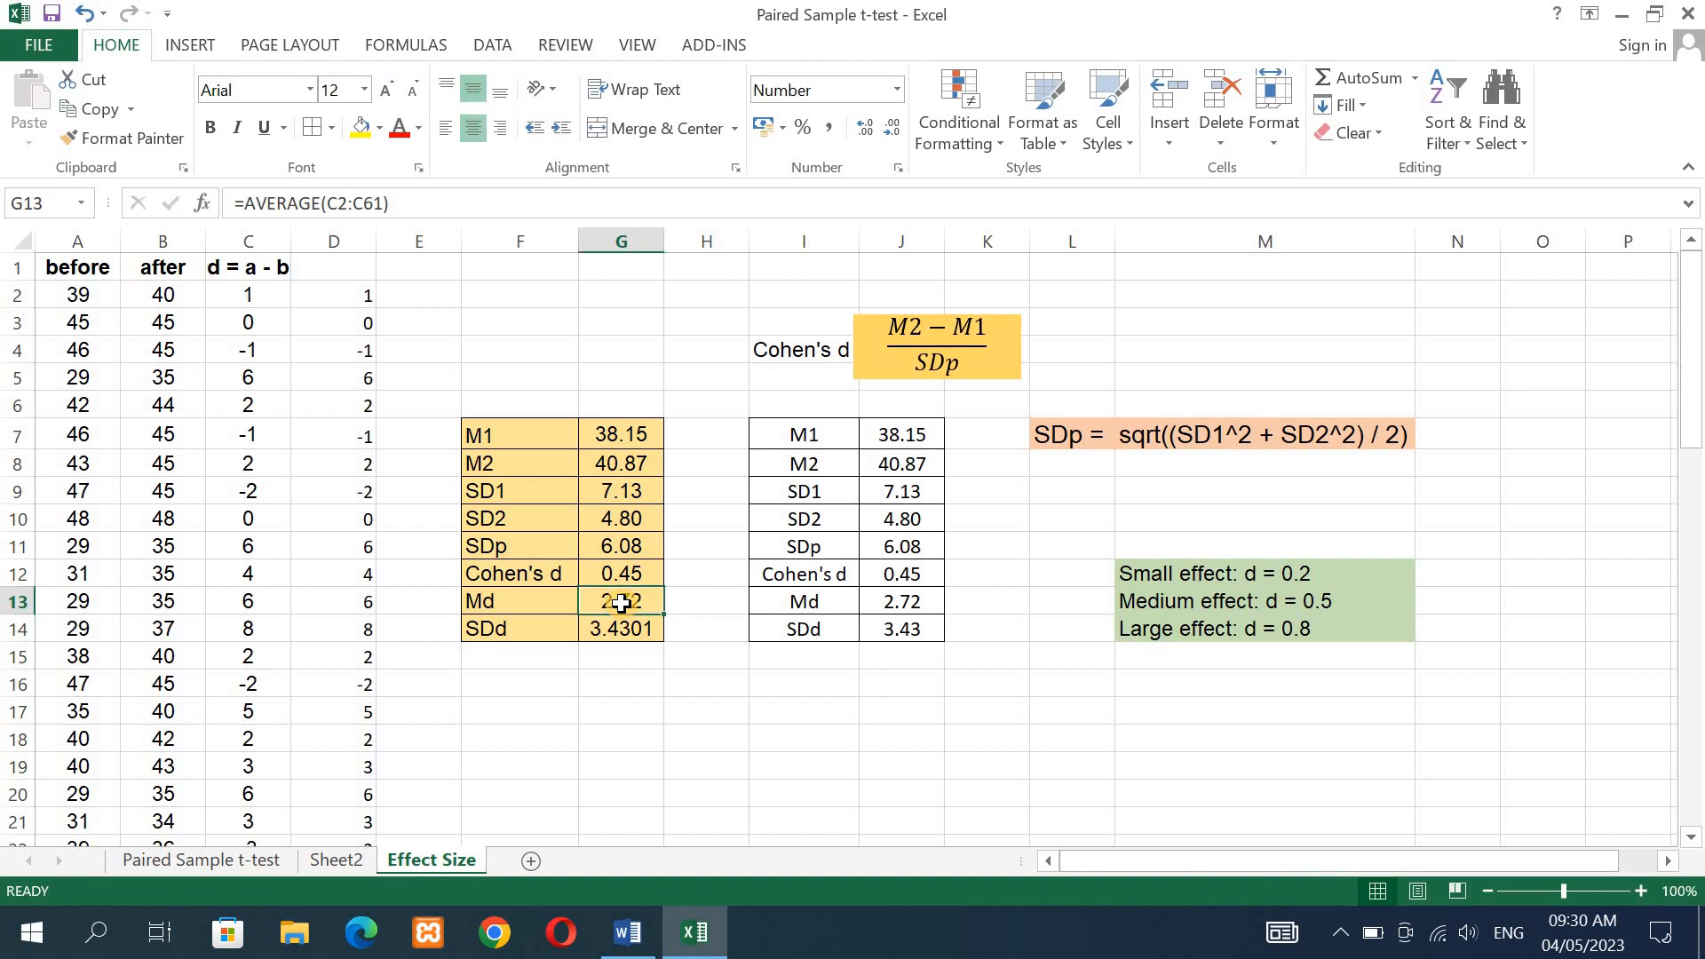
left_click(627, 934)
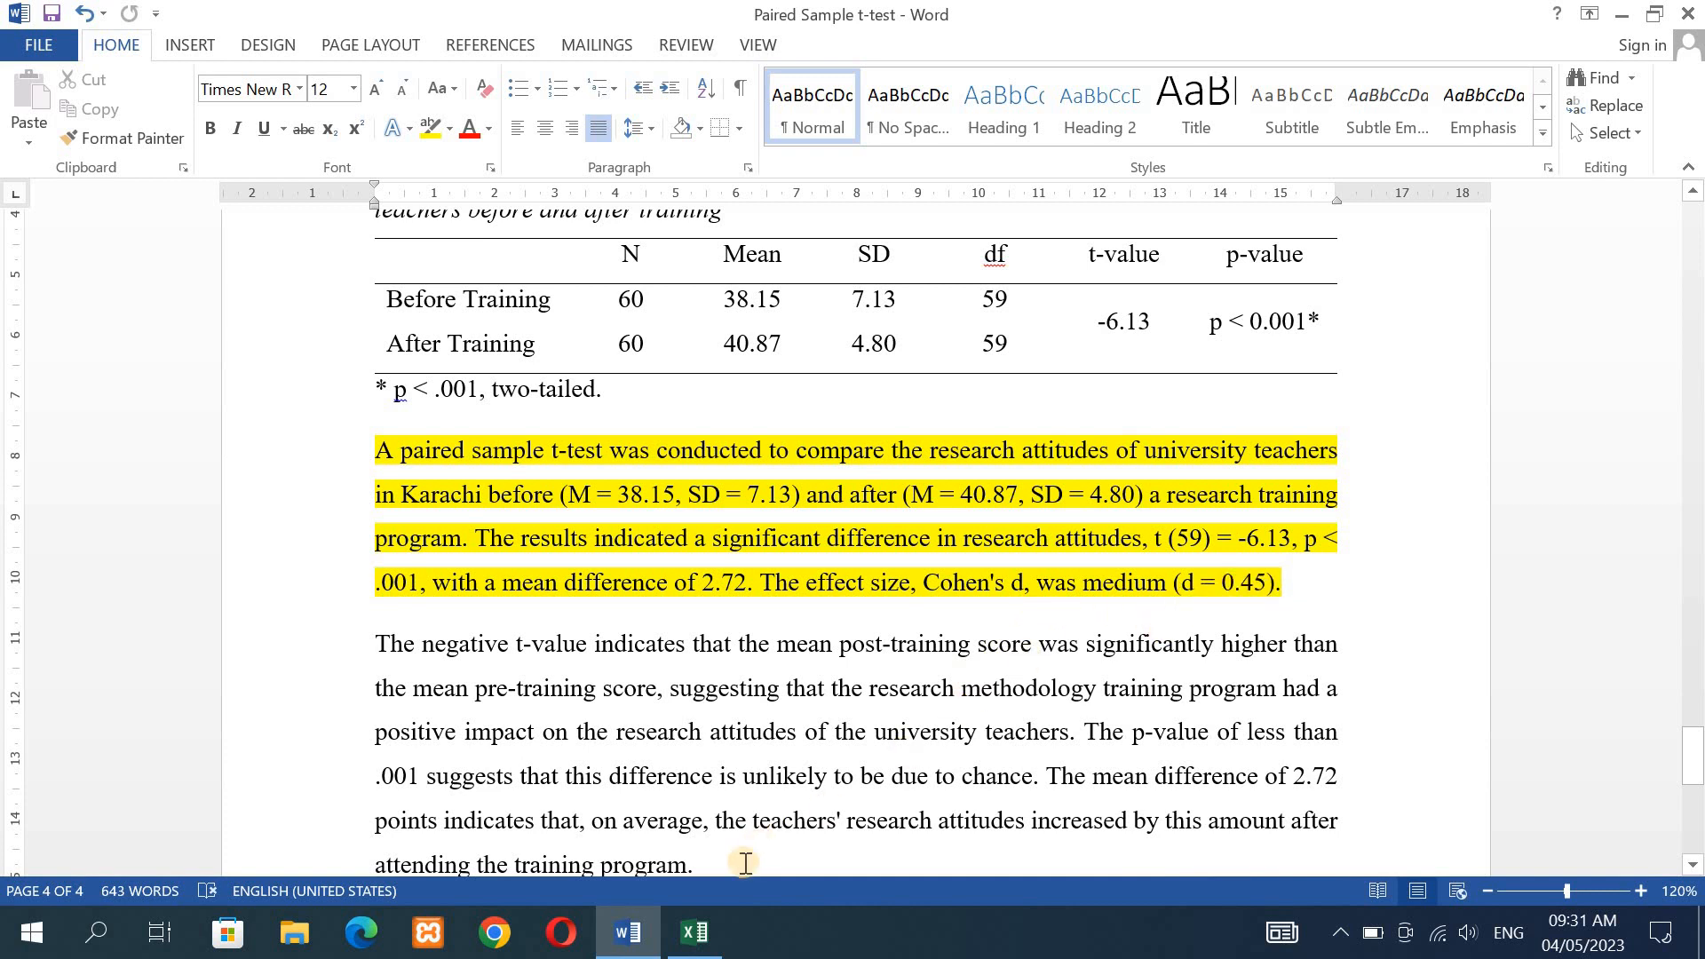
left_click(697, 933)
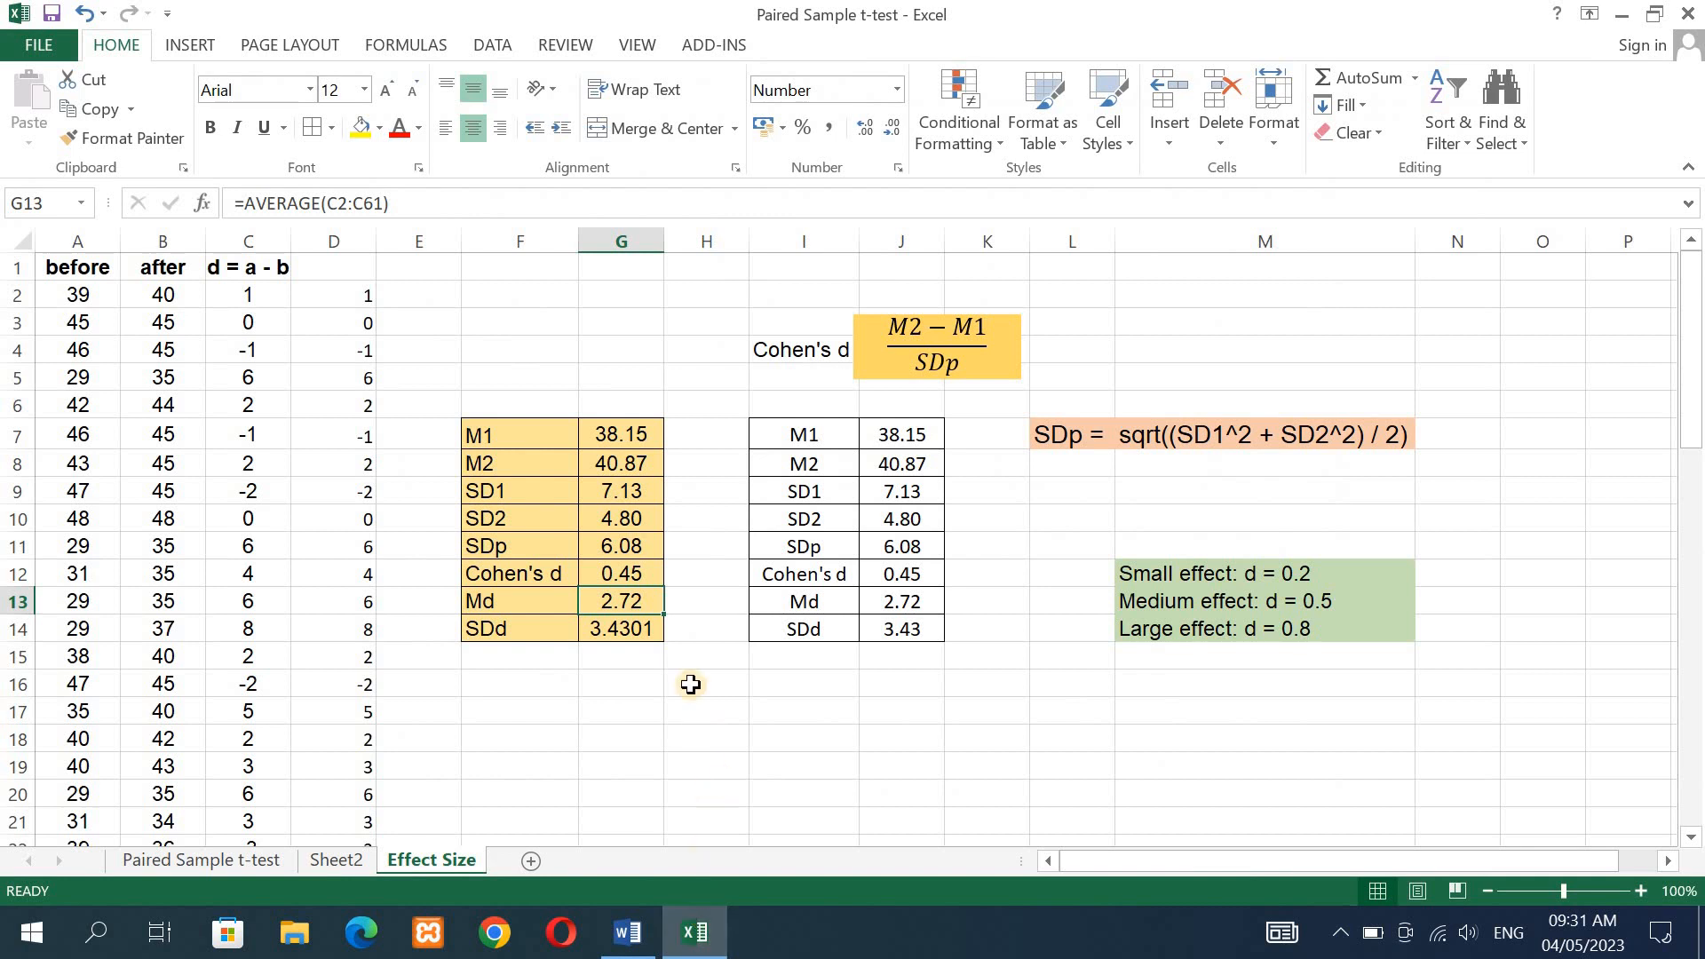
left_click(633, 571)
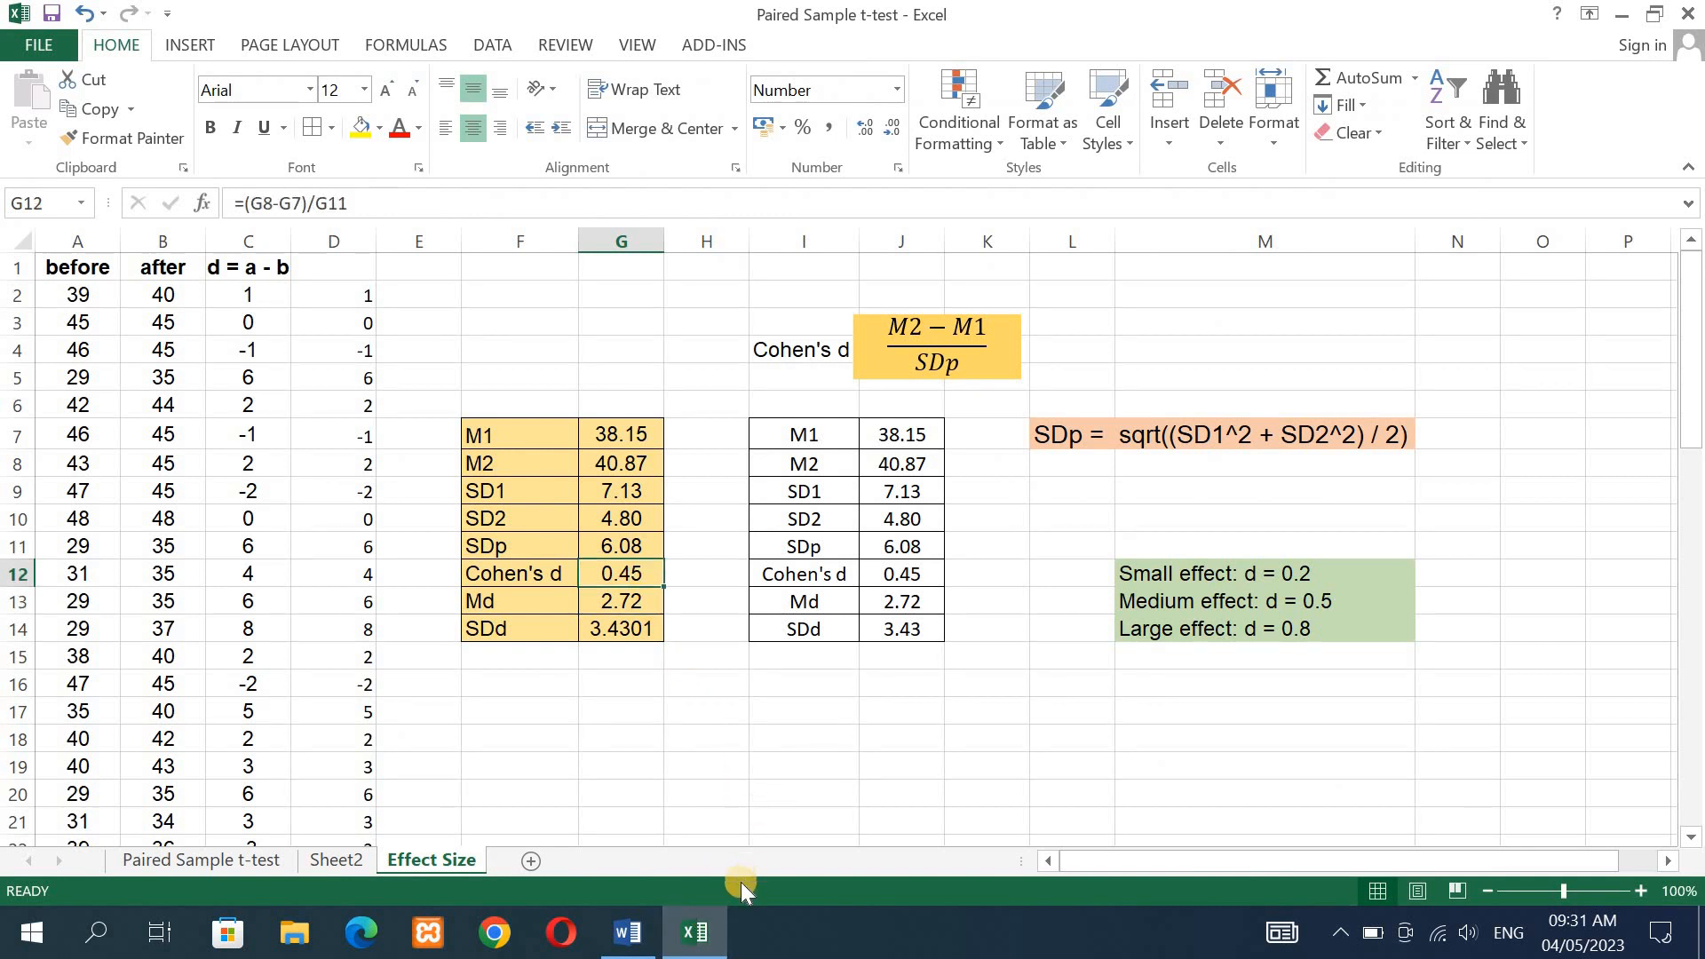
left_click(625, 940)
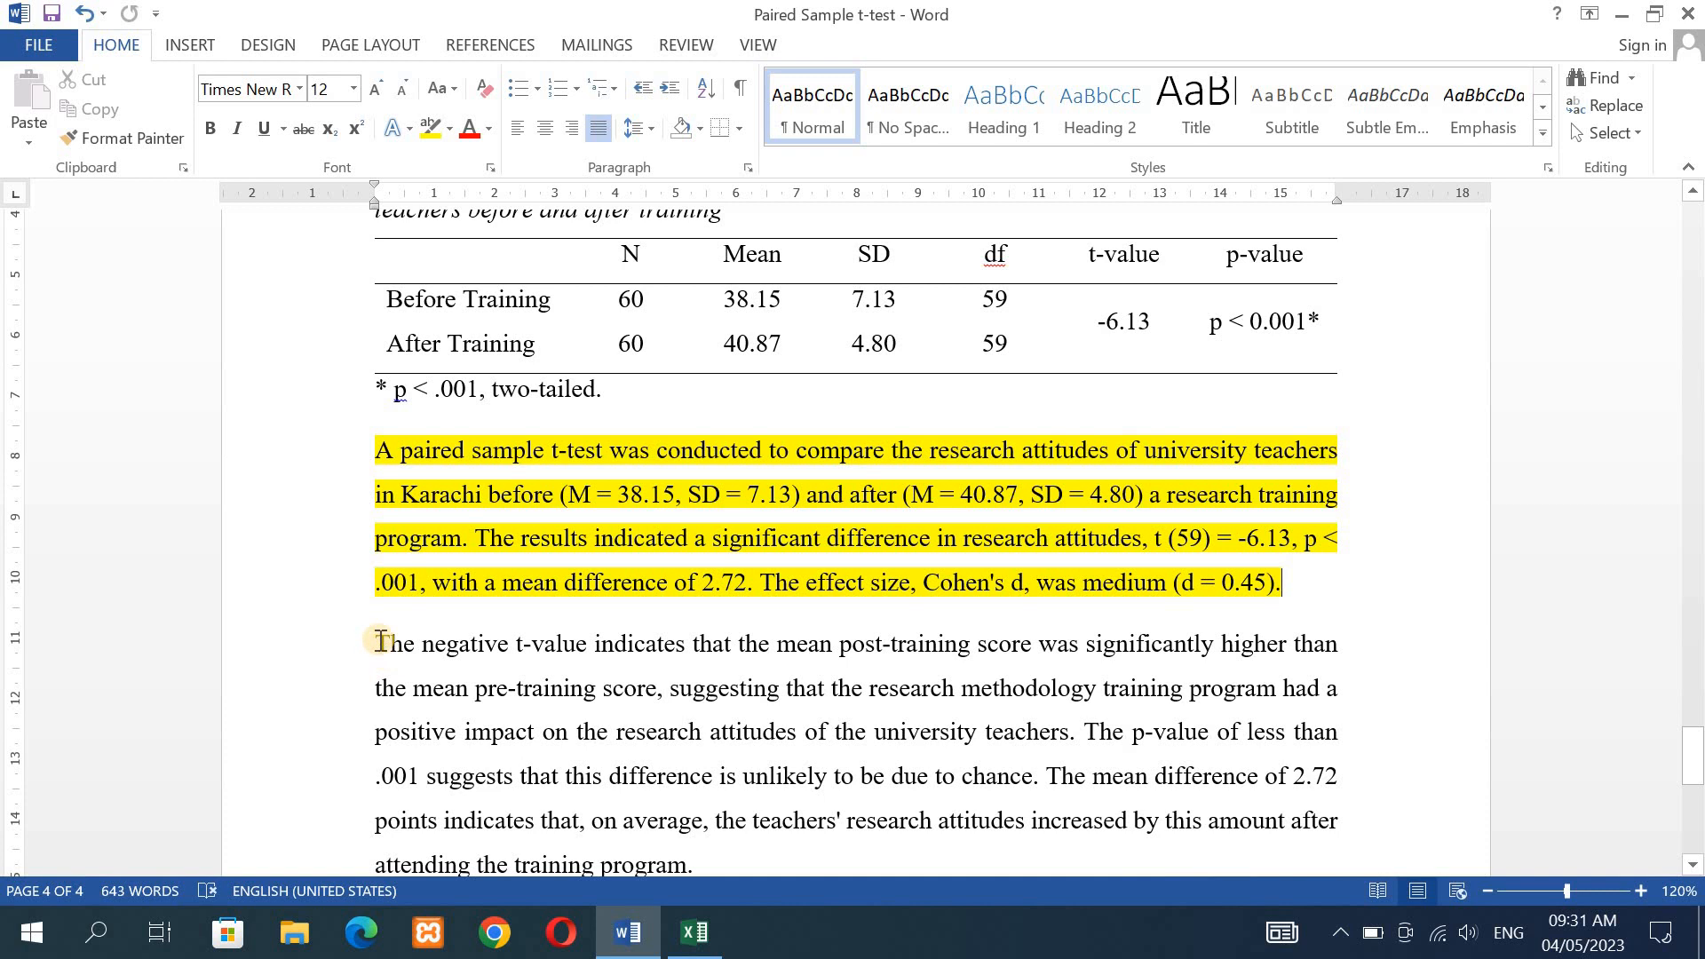
- Highlight the whole paragraph beginning "The negative t-value indicates" in bright green
left_click_drag(376, 645, 1340, 818)
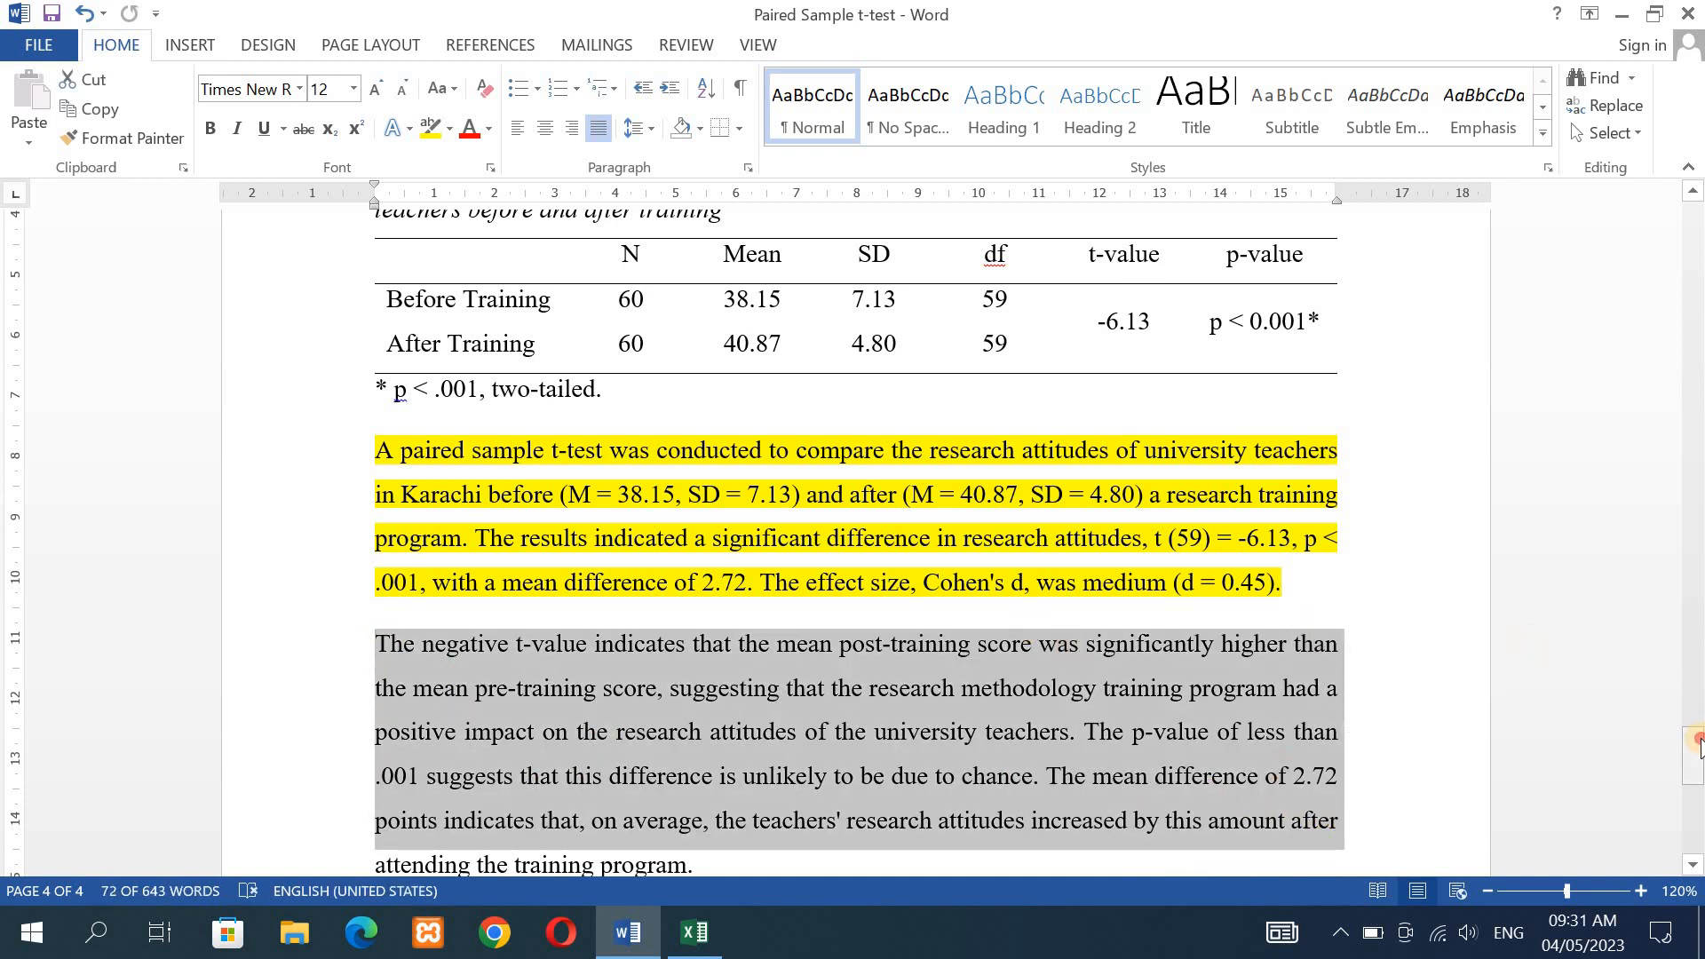
left_click_drag(1693, 751, 1693, 761)
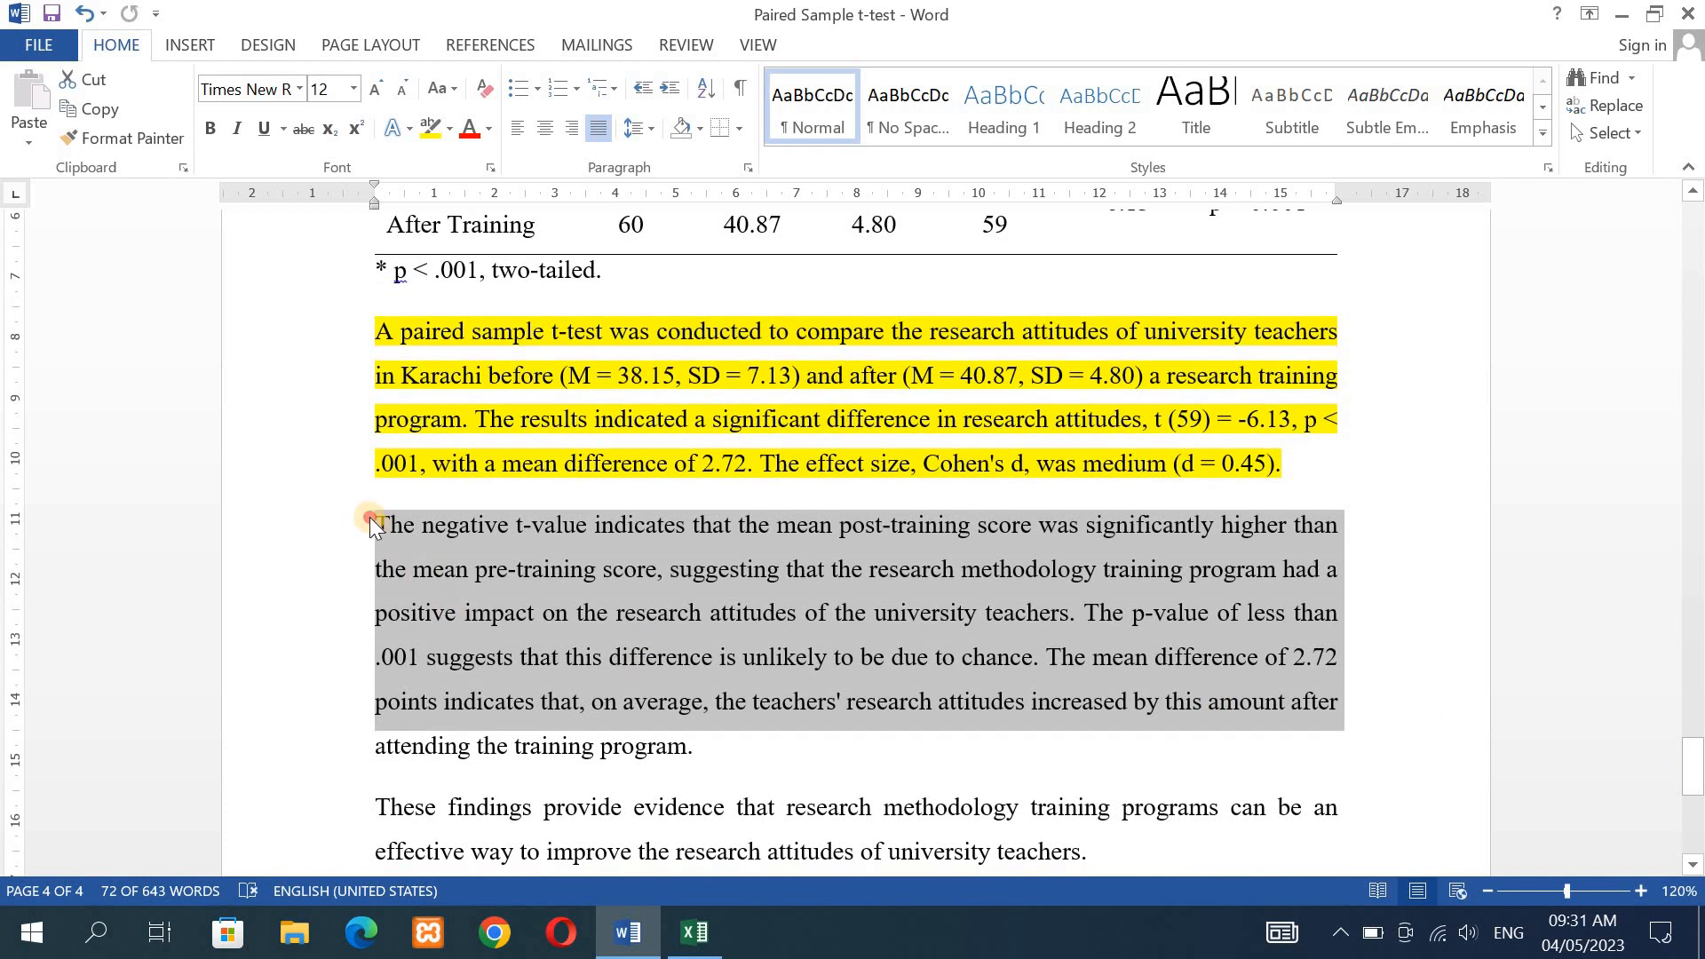
left_click_drag(370, 517, 711, 734)
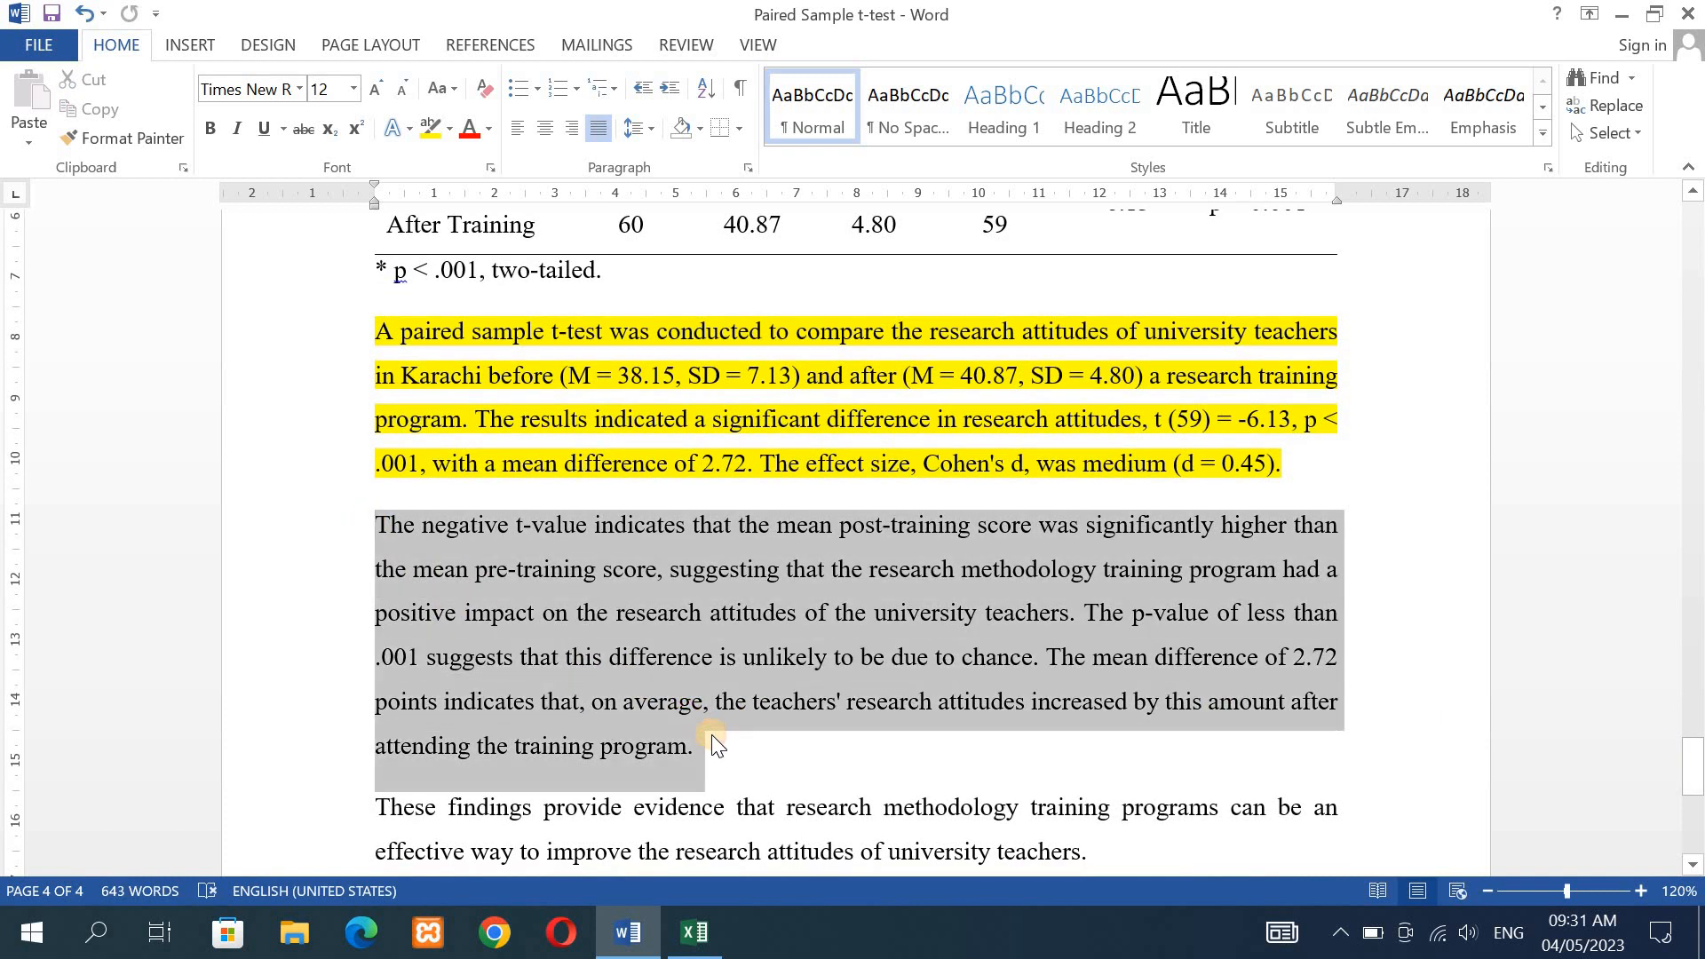
left_click(447, 136)
left_click(472, 164)
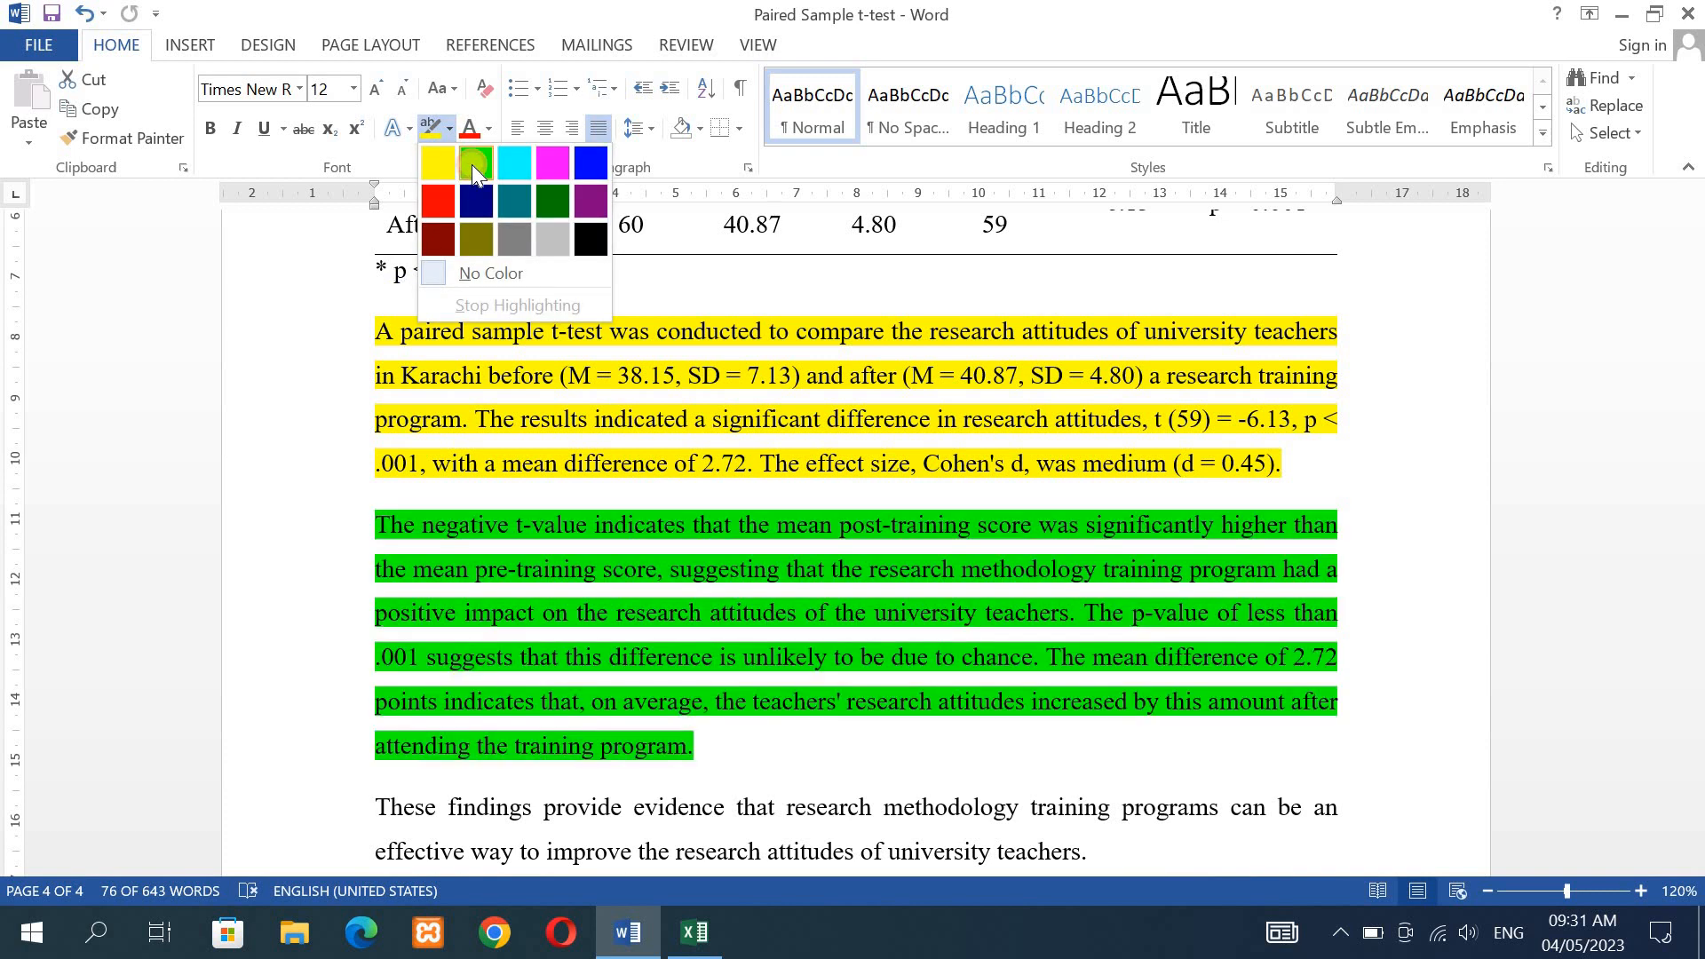
left_click(419, 573)
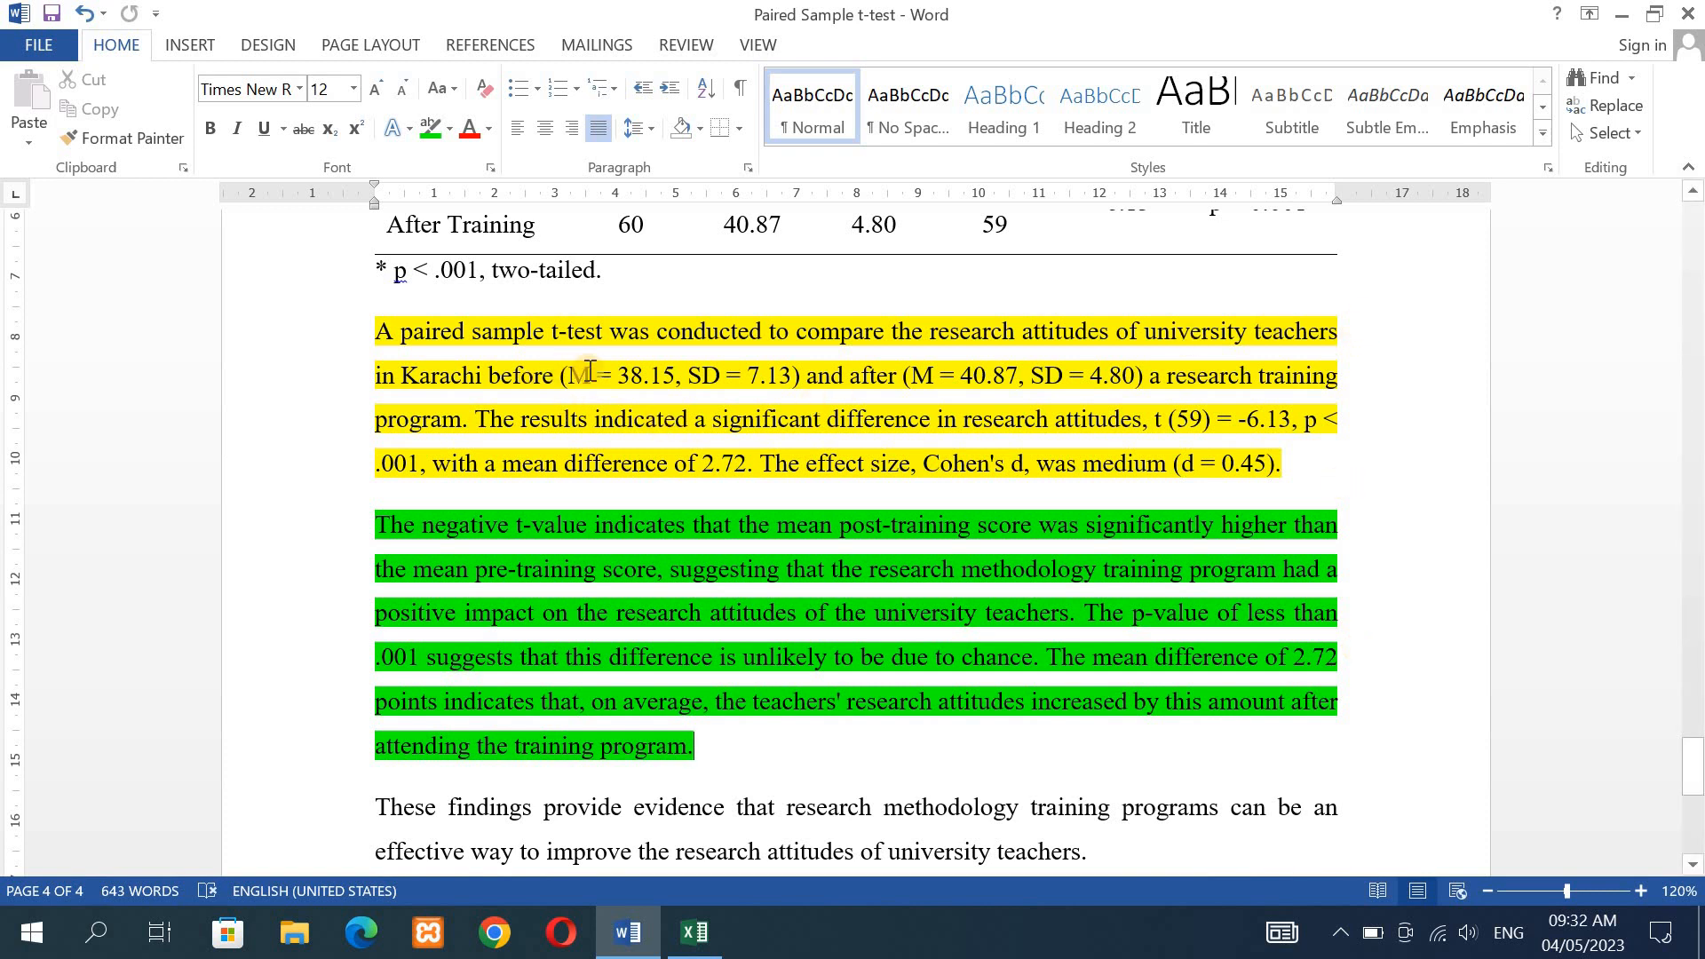
- Examine the before- and after-training M and SD values in the yellow paragraph by selecting each pair
left_click_drag(569, 375, 790, 374)
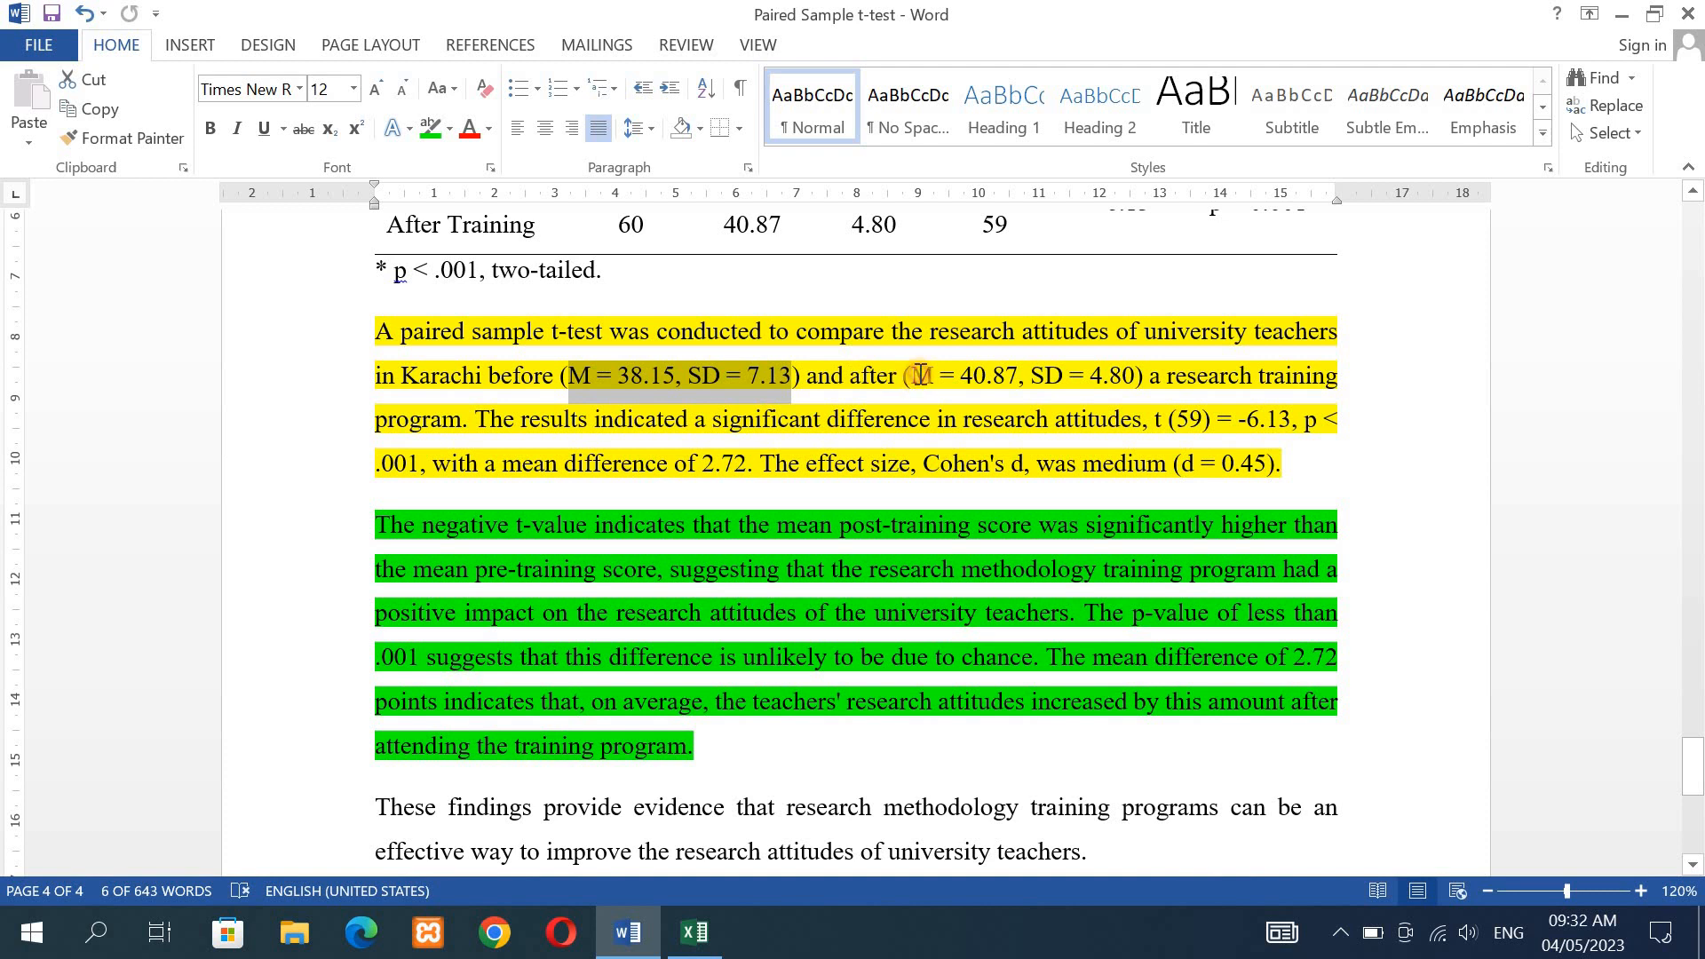
left_click_drag(920, 375, 1134, 388)
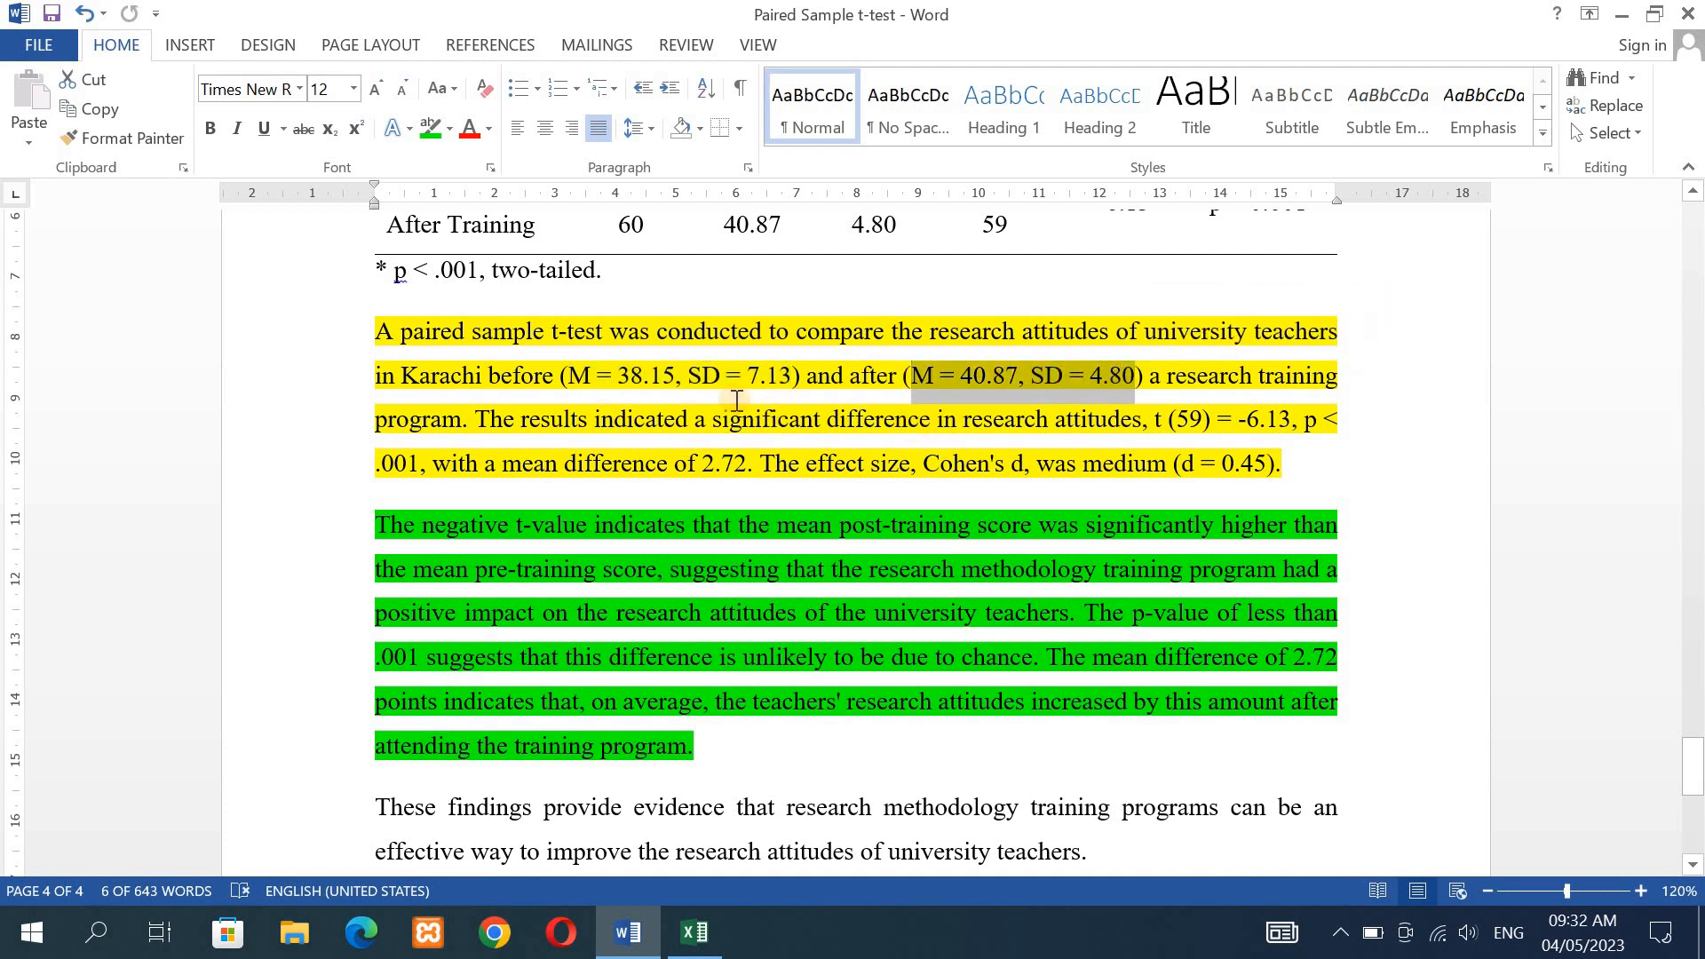
left_click(719, 380)
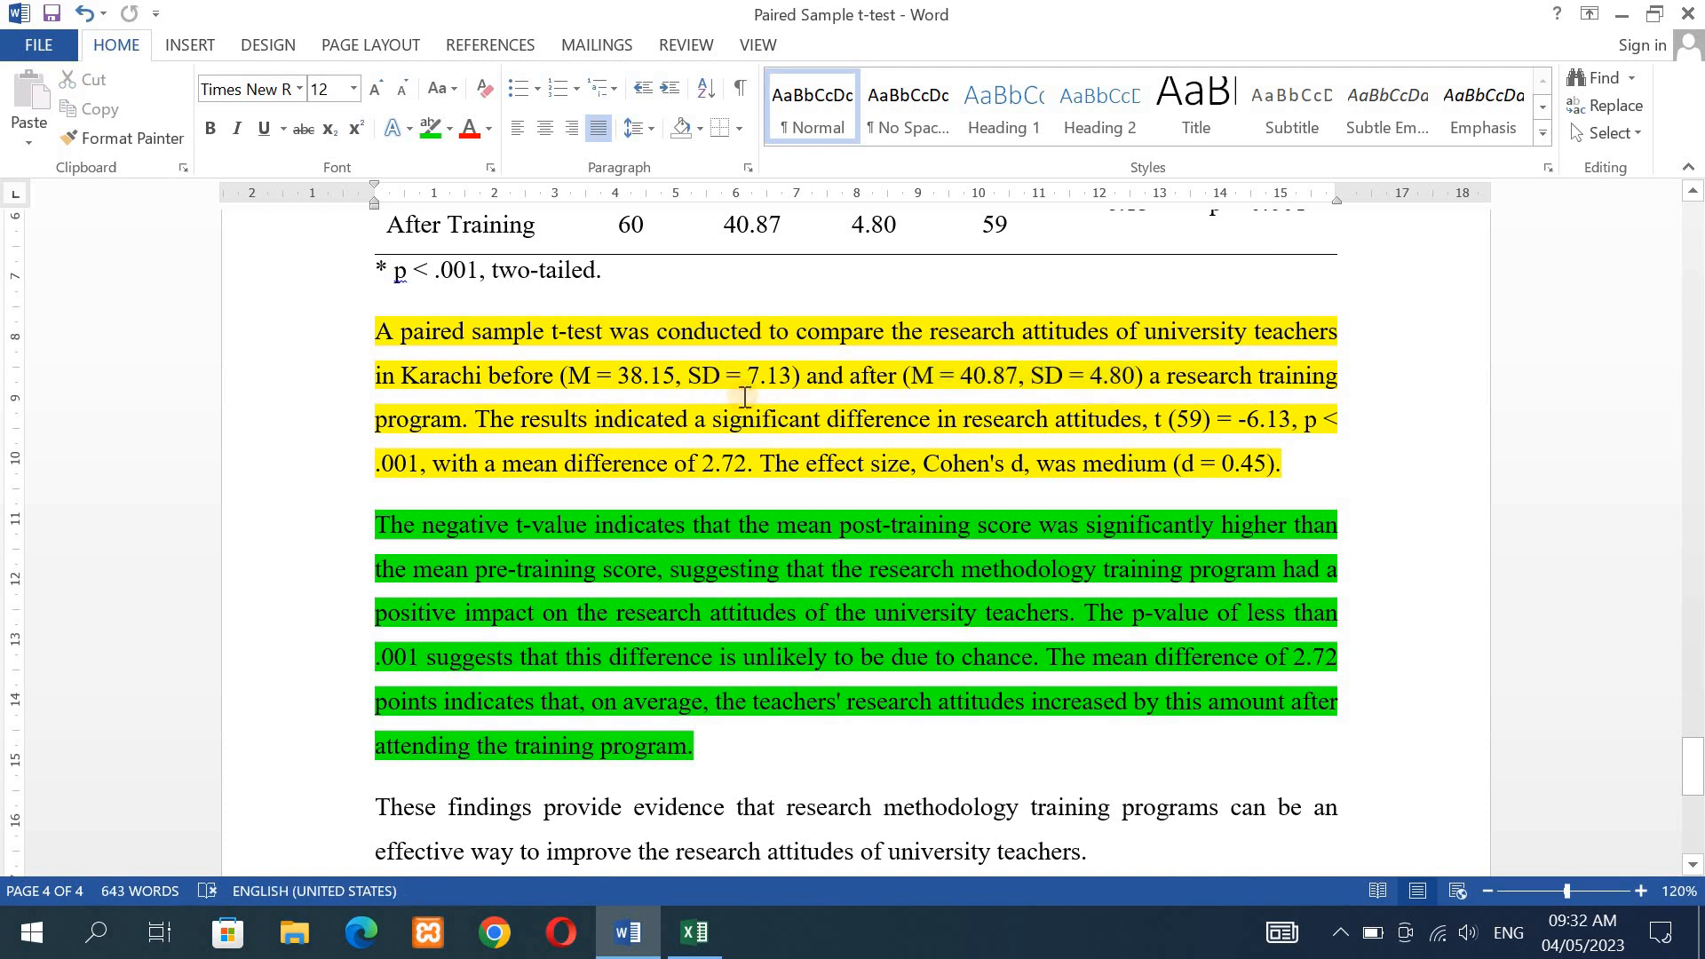
left_click(654, 371)
- Highlight the closing paragraph beginning "These findings provide evidence" in turquoise and deselect it
left_click_drag(1697, 761, 1697, 779)
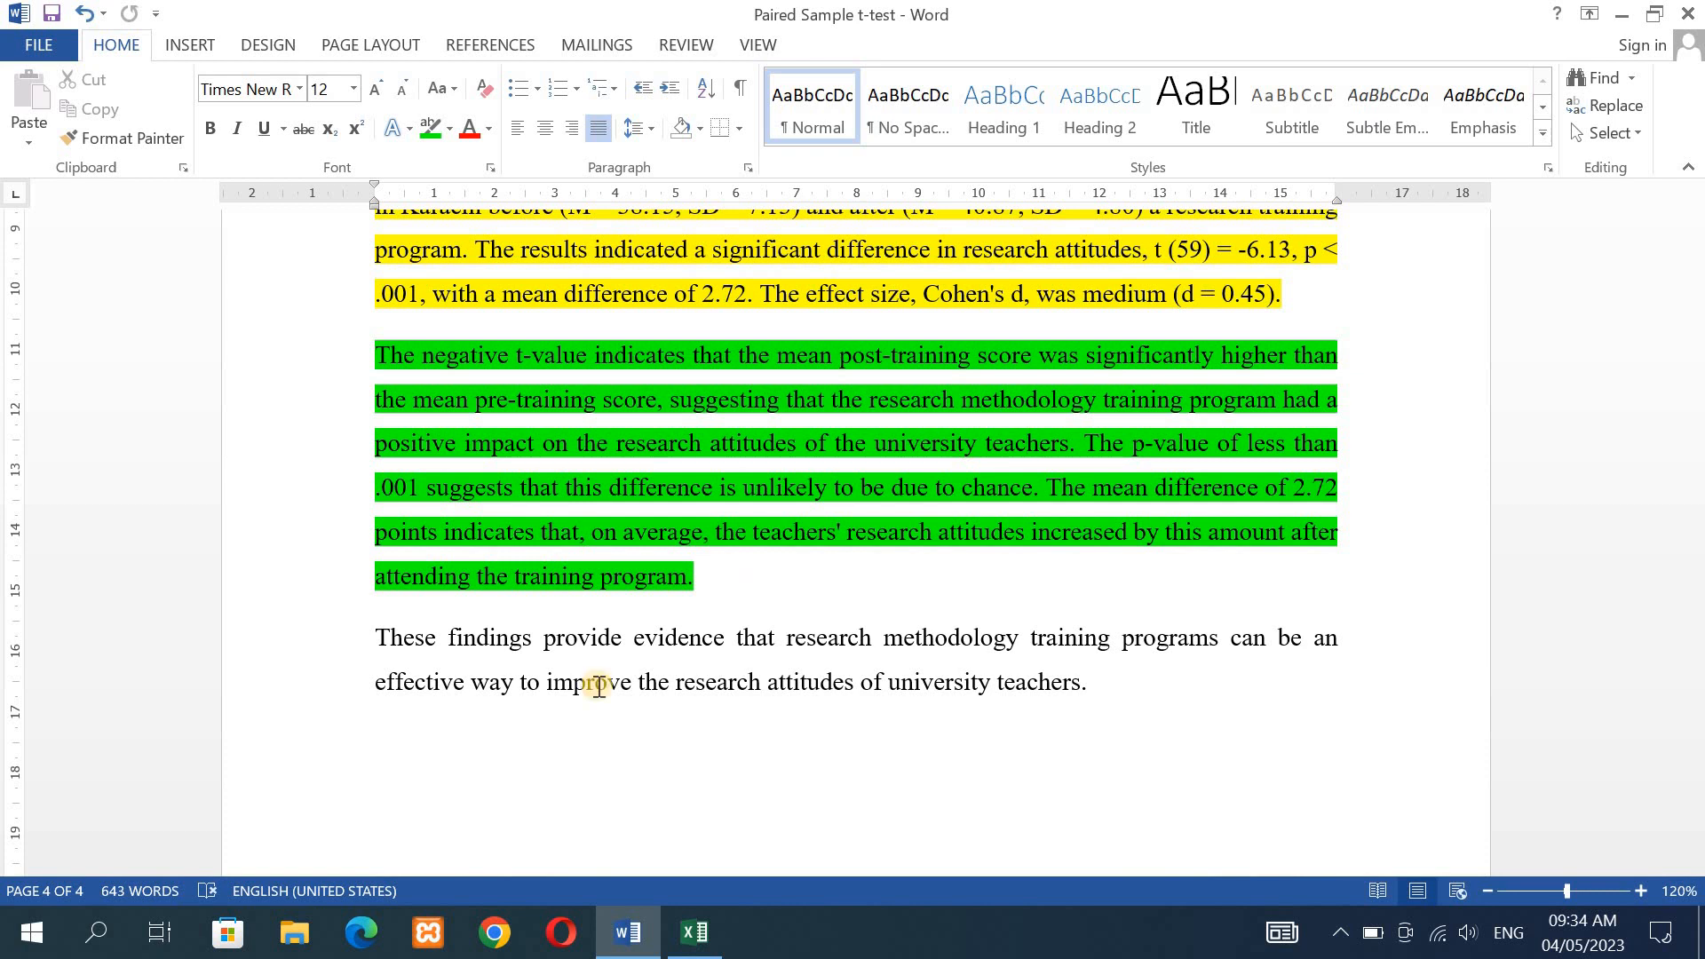
left_click(376, 638)
left_click_drag(877, 654, 1127, 690)
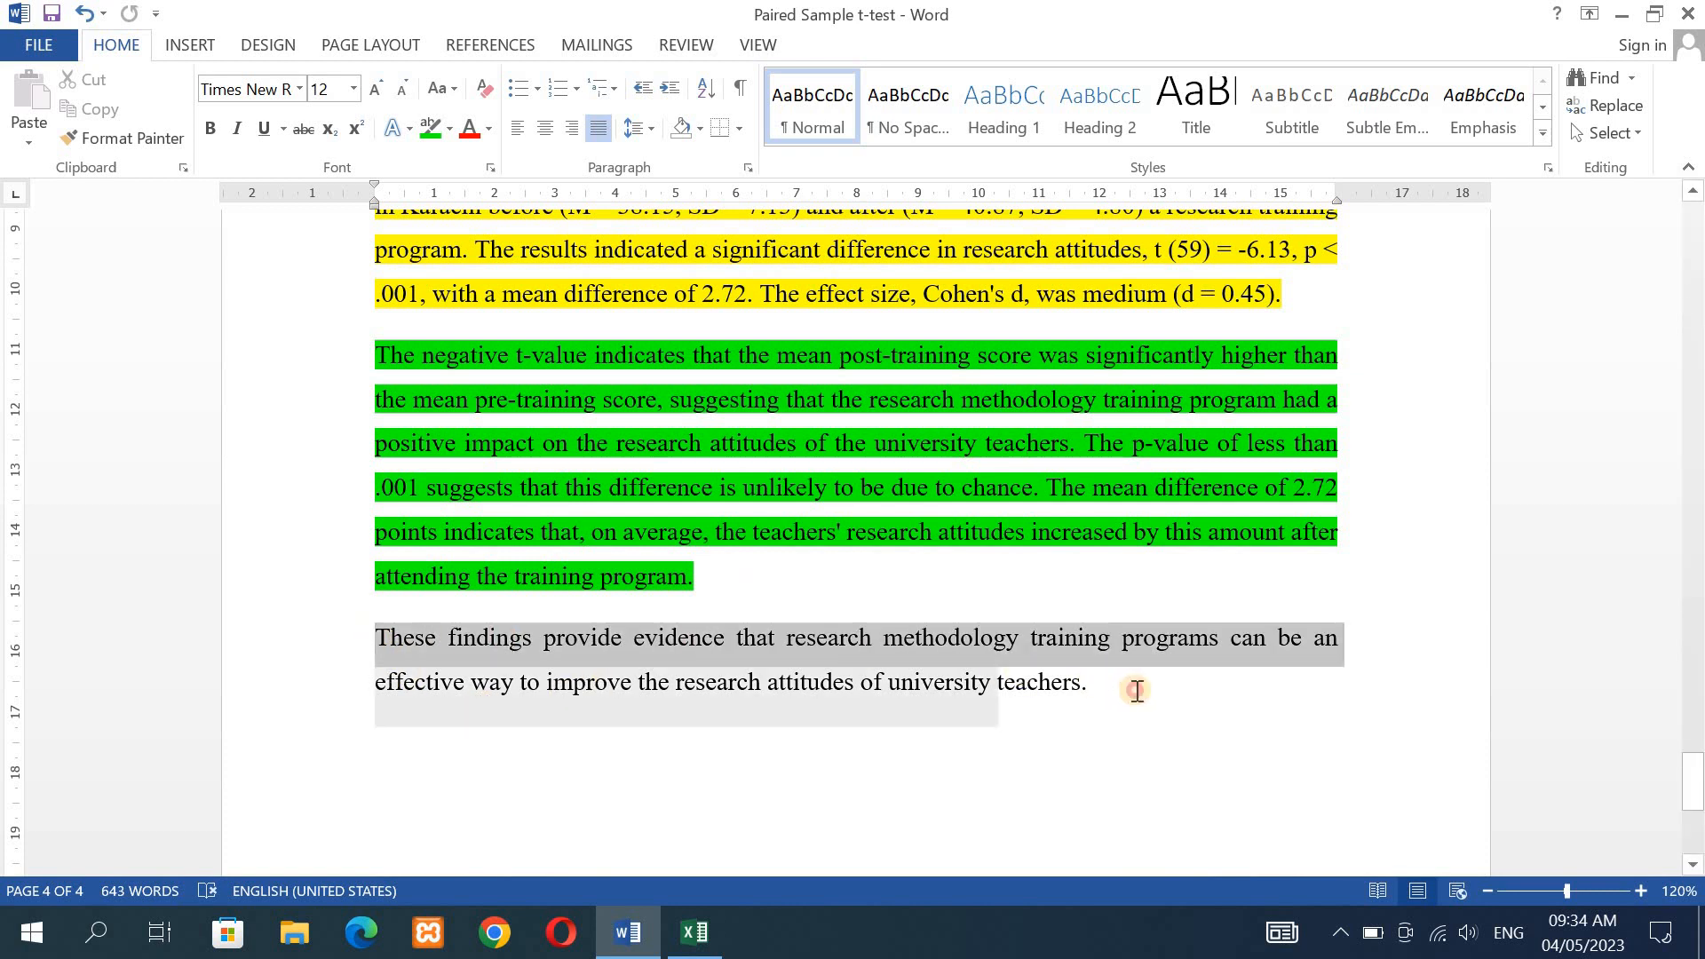
left_click(450, 130)
left_click(519, 153)
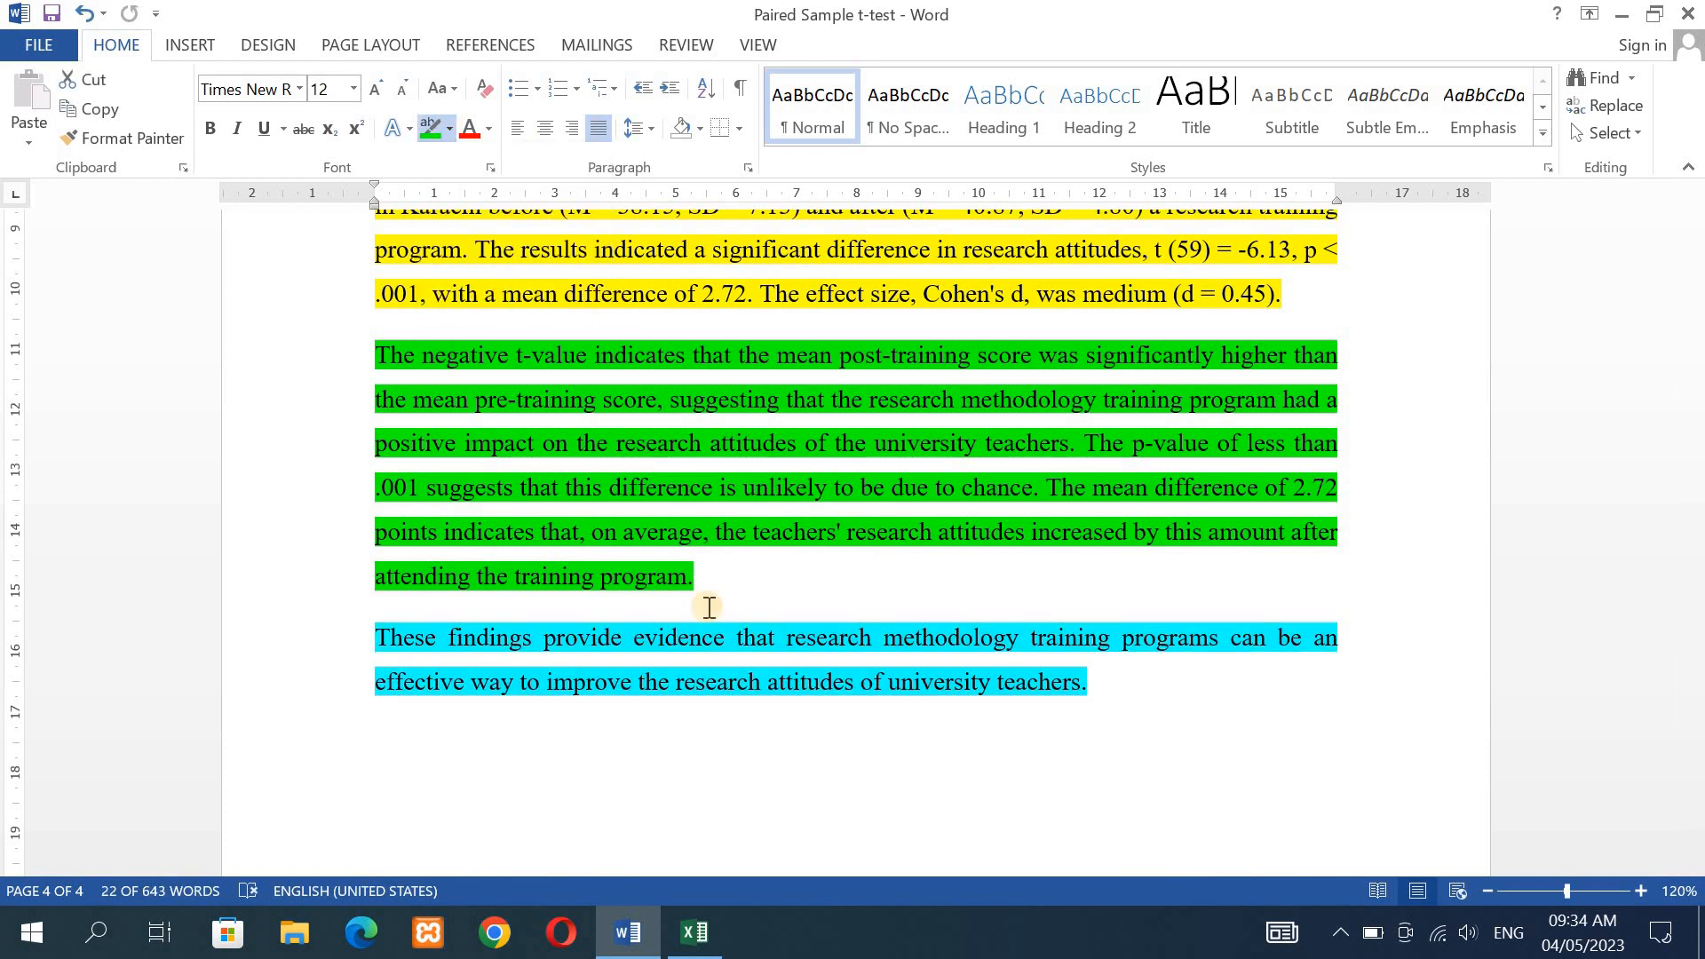
key("Right")
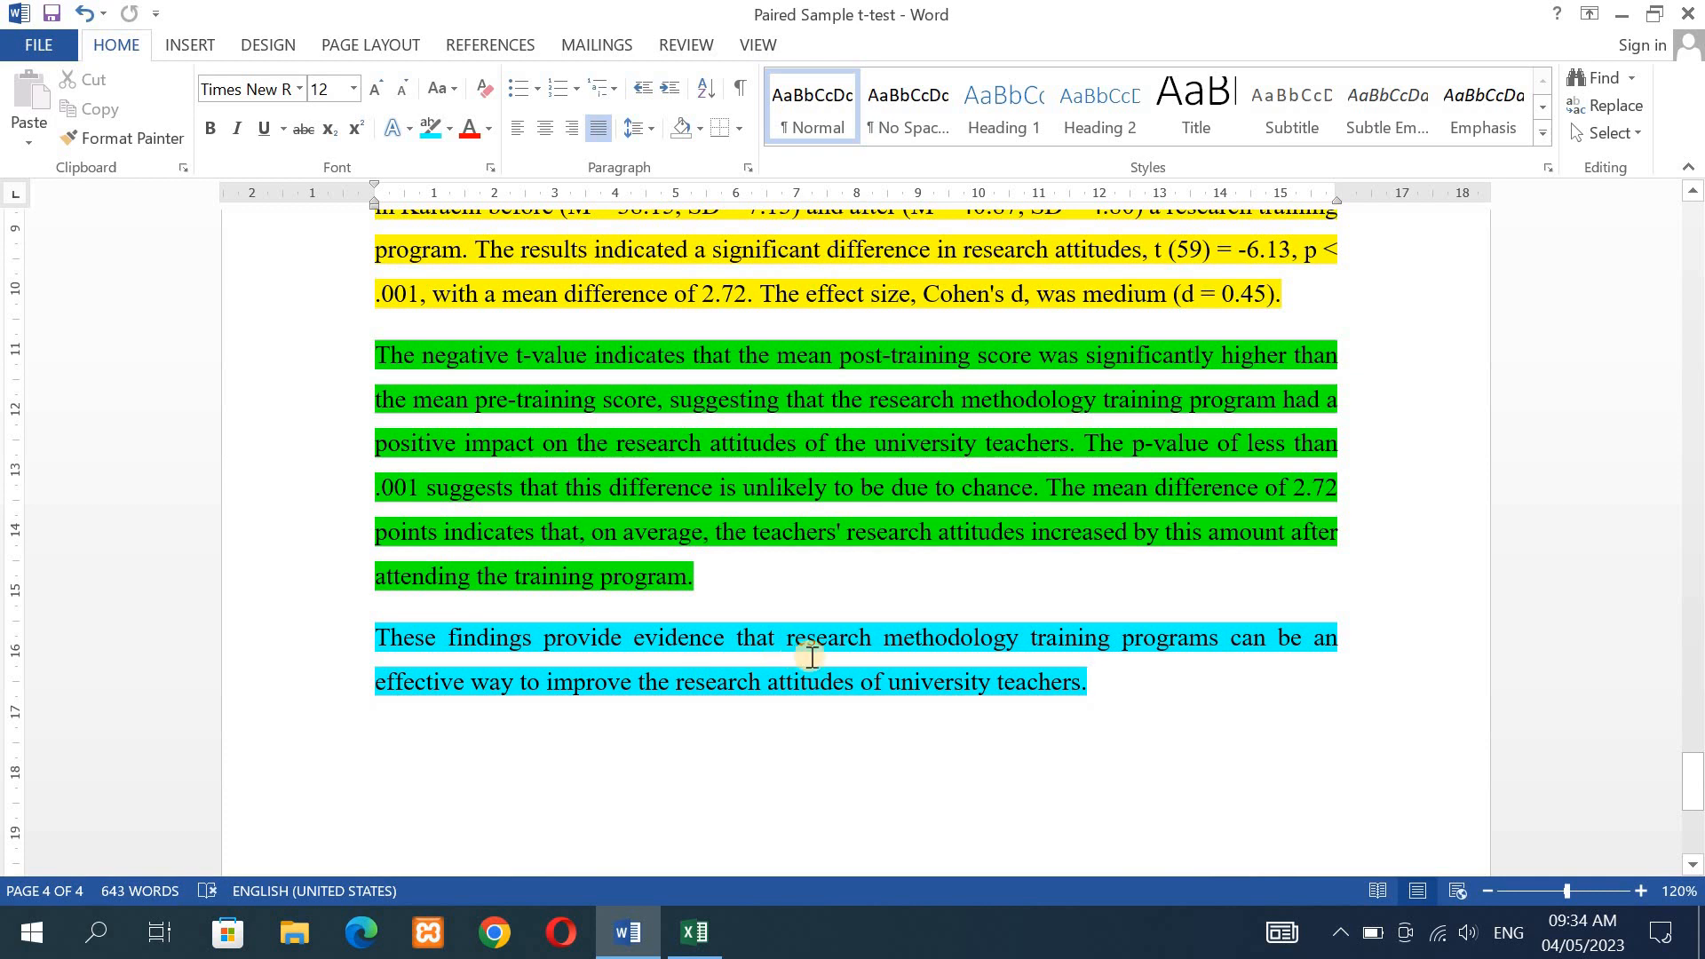